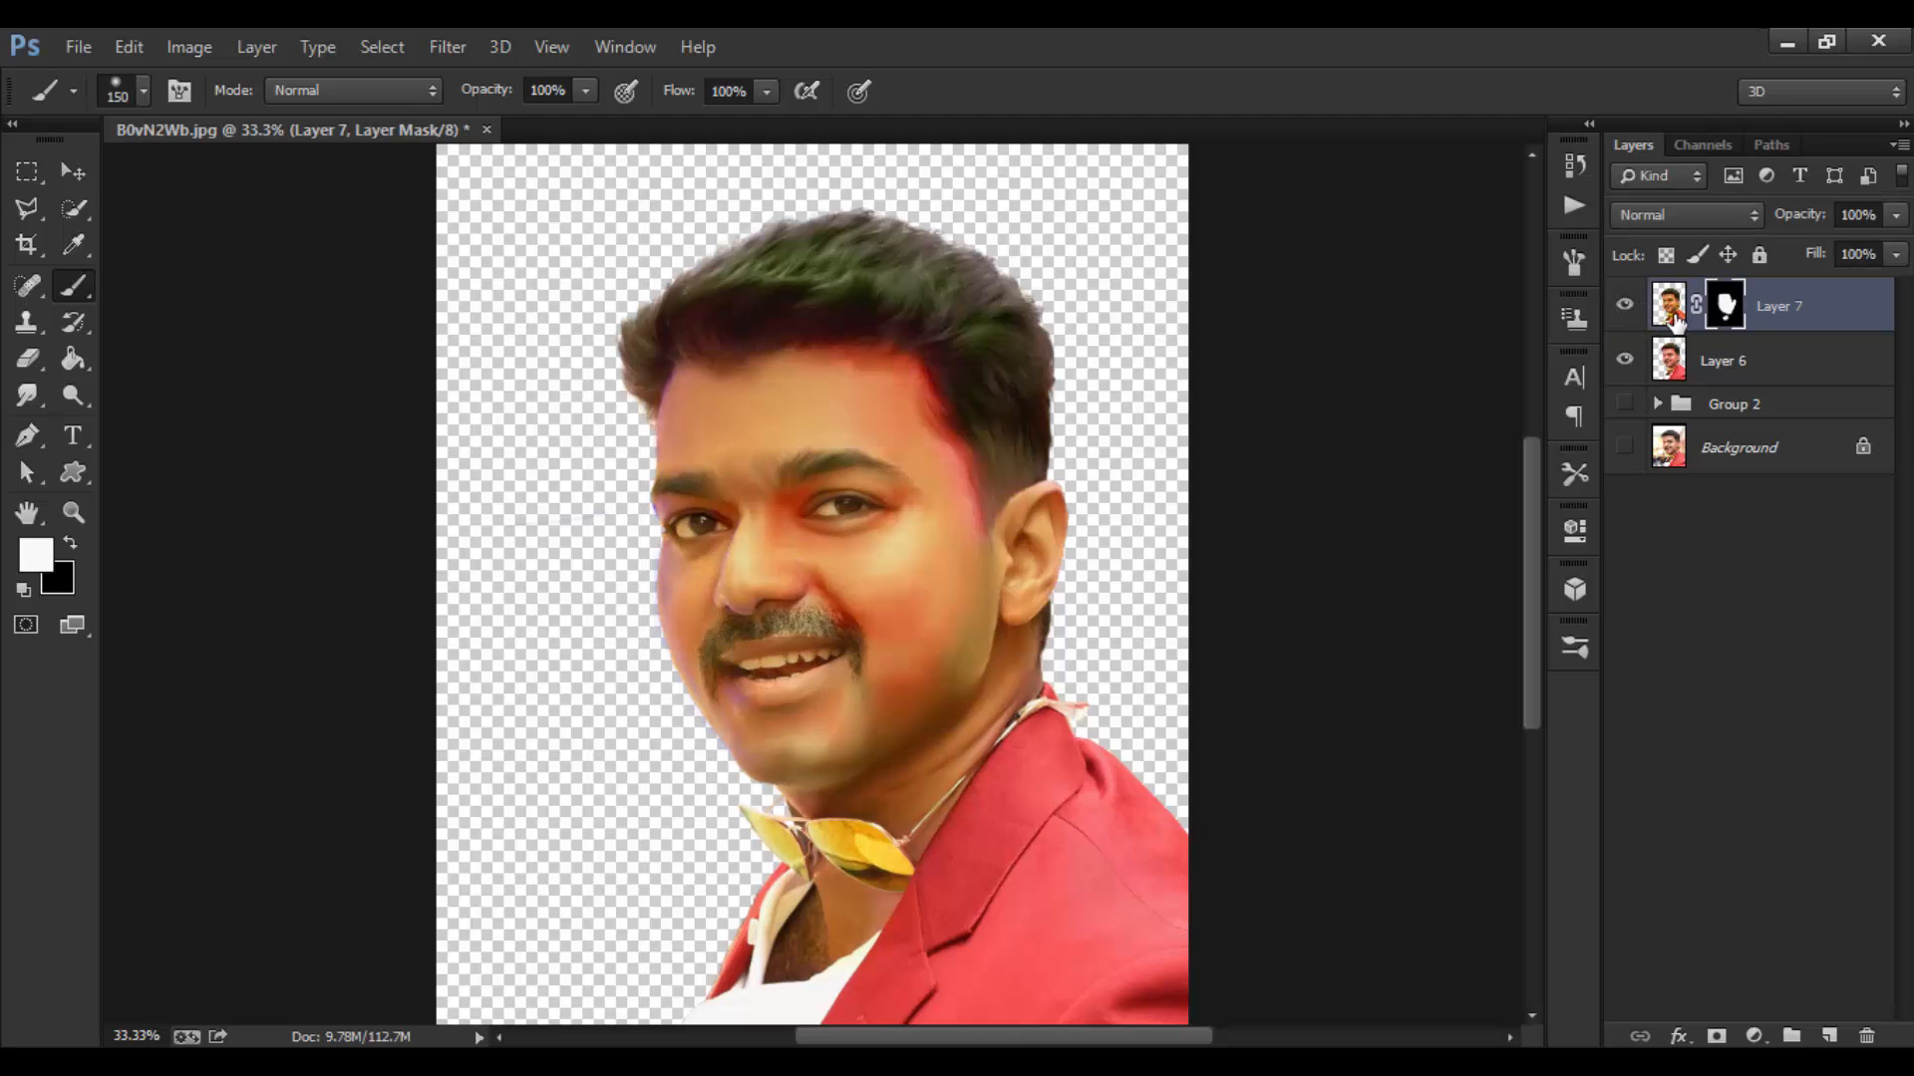
Step: Target Layer 7's image thumbnail instead of its new layer mask
{"action": "left_click", "coordinate": [1664, 315]}
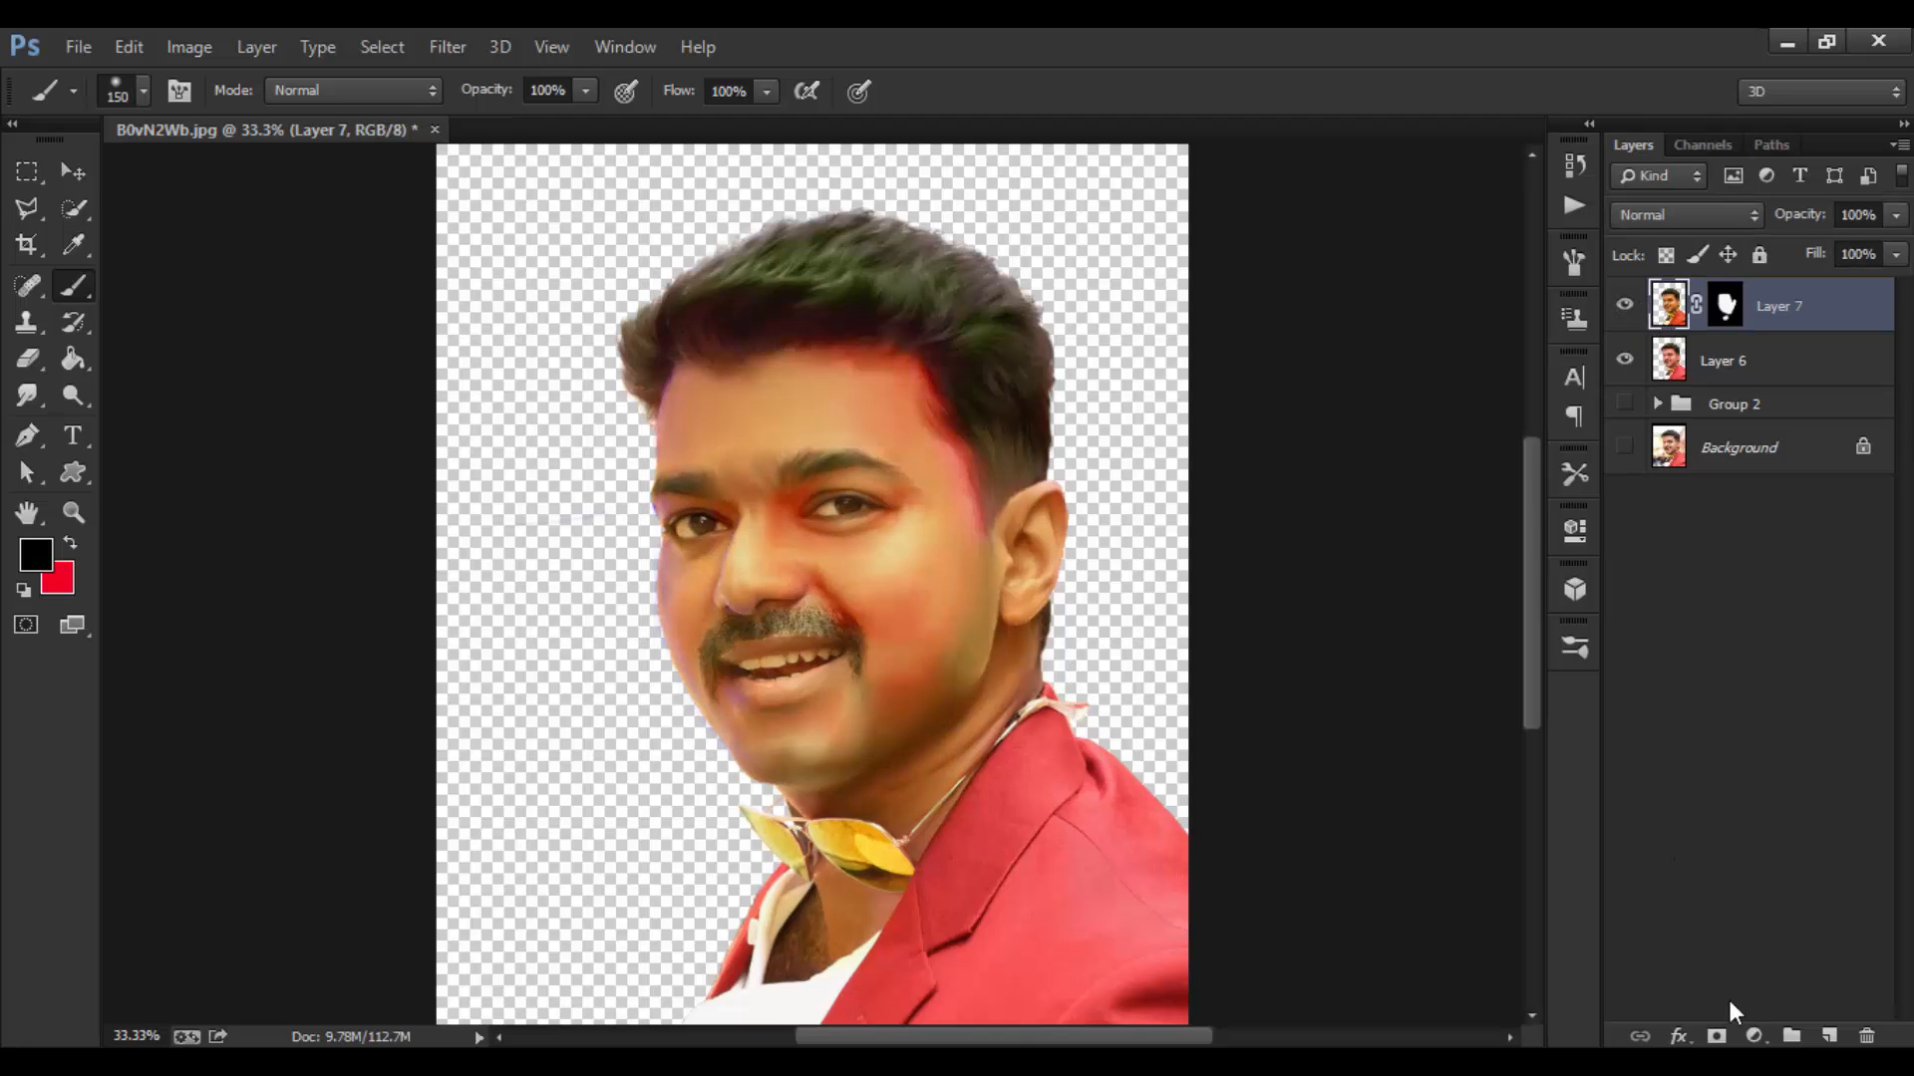
Step: Add Curves 2, group Layer 6 and Layer 7 as Group 3, and clip Curves 2 to it
{"action": "left_click", "coordinate": [1753, 1036]}
{"action": "left_click", "coordinate": [1706, 592]}
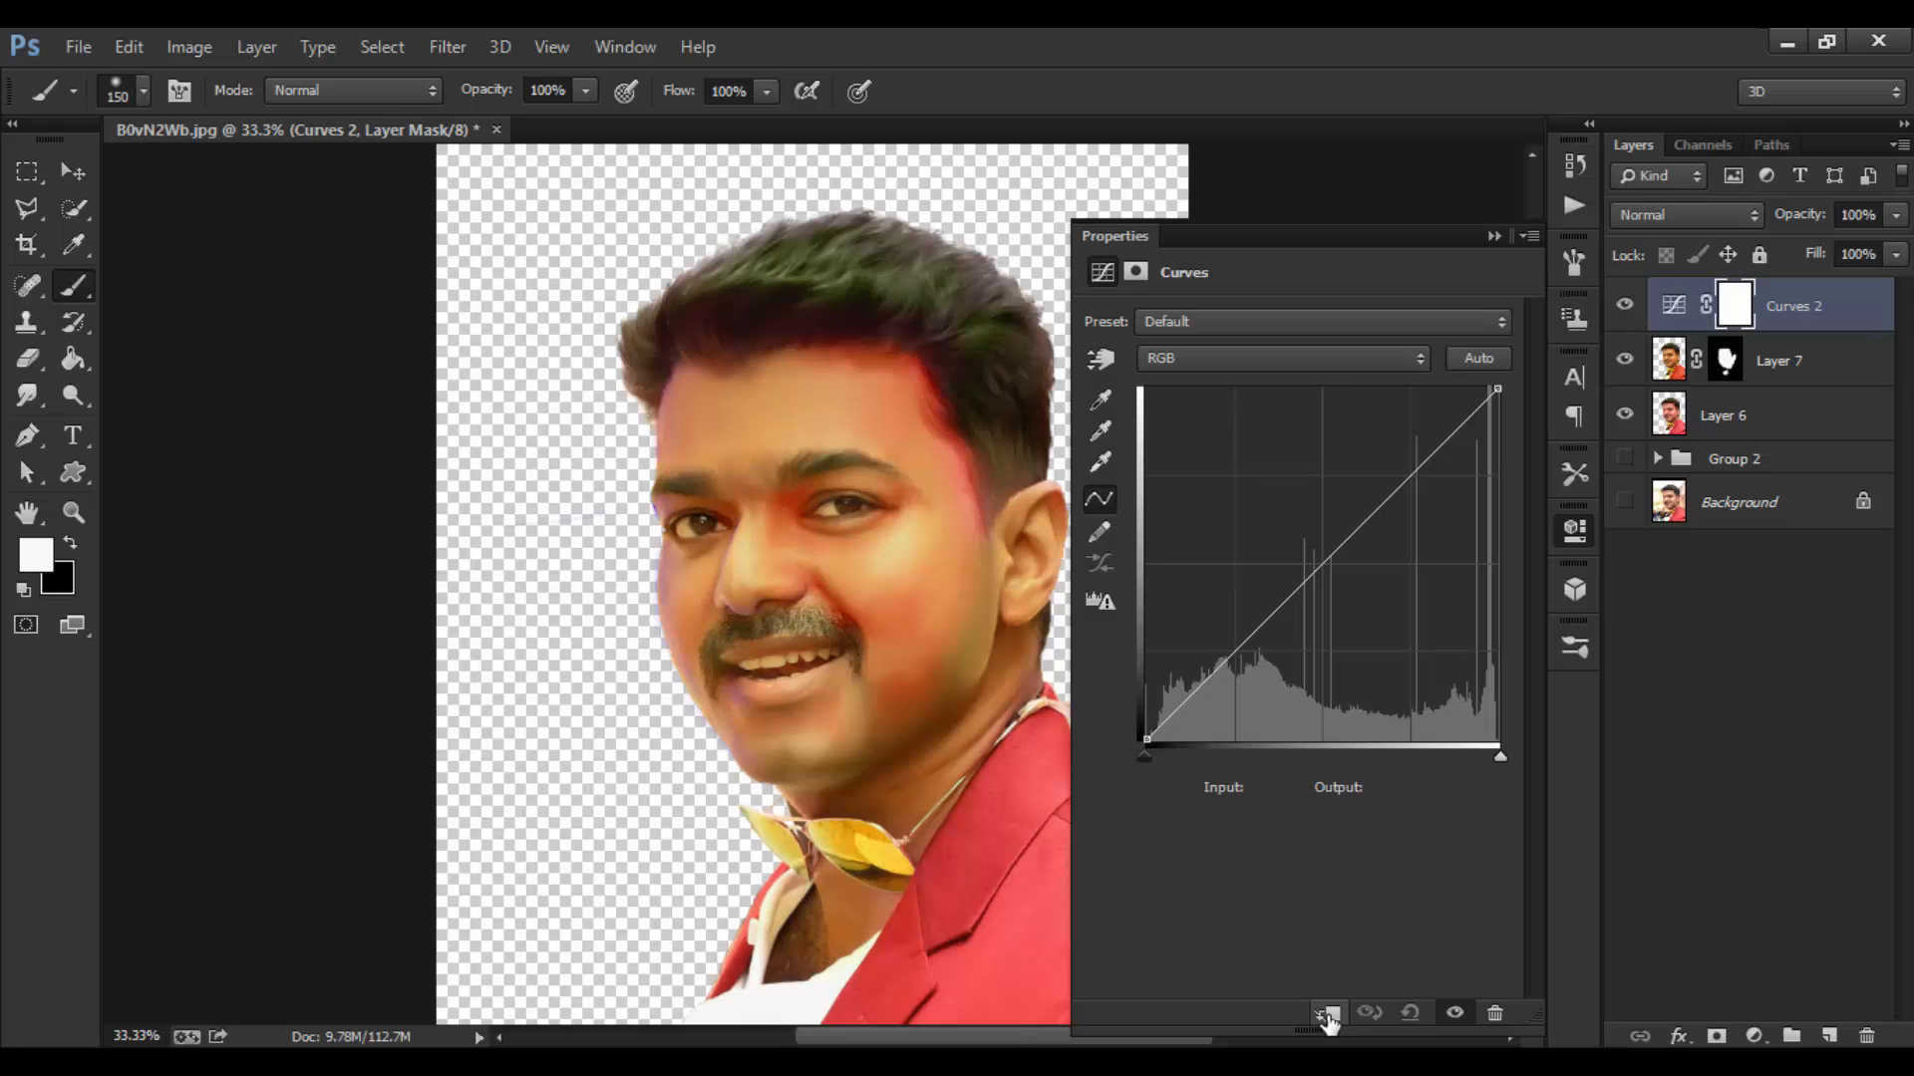
{"action": "left_click", "coordinate": [1780, 365]}
{"action": "left_click", "coordinate": [1756, 412], "text": "shift"}
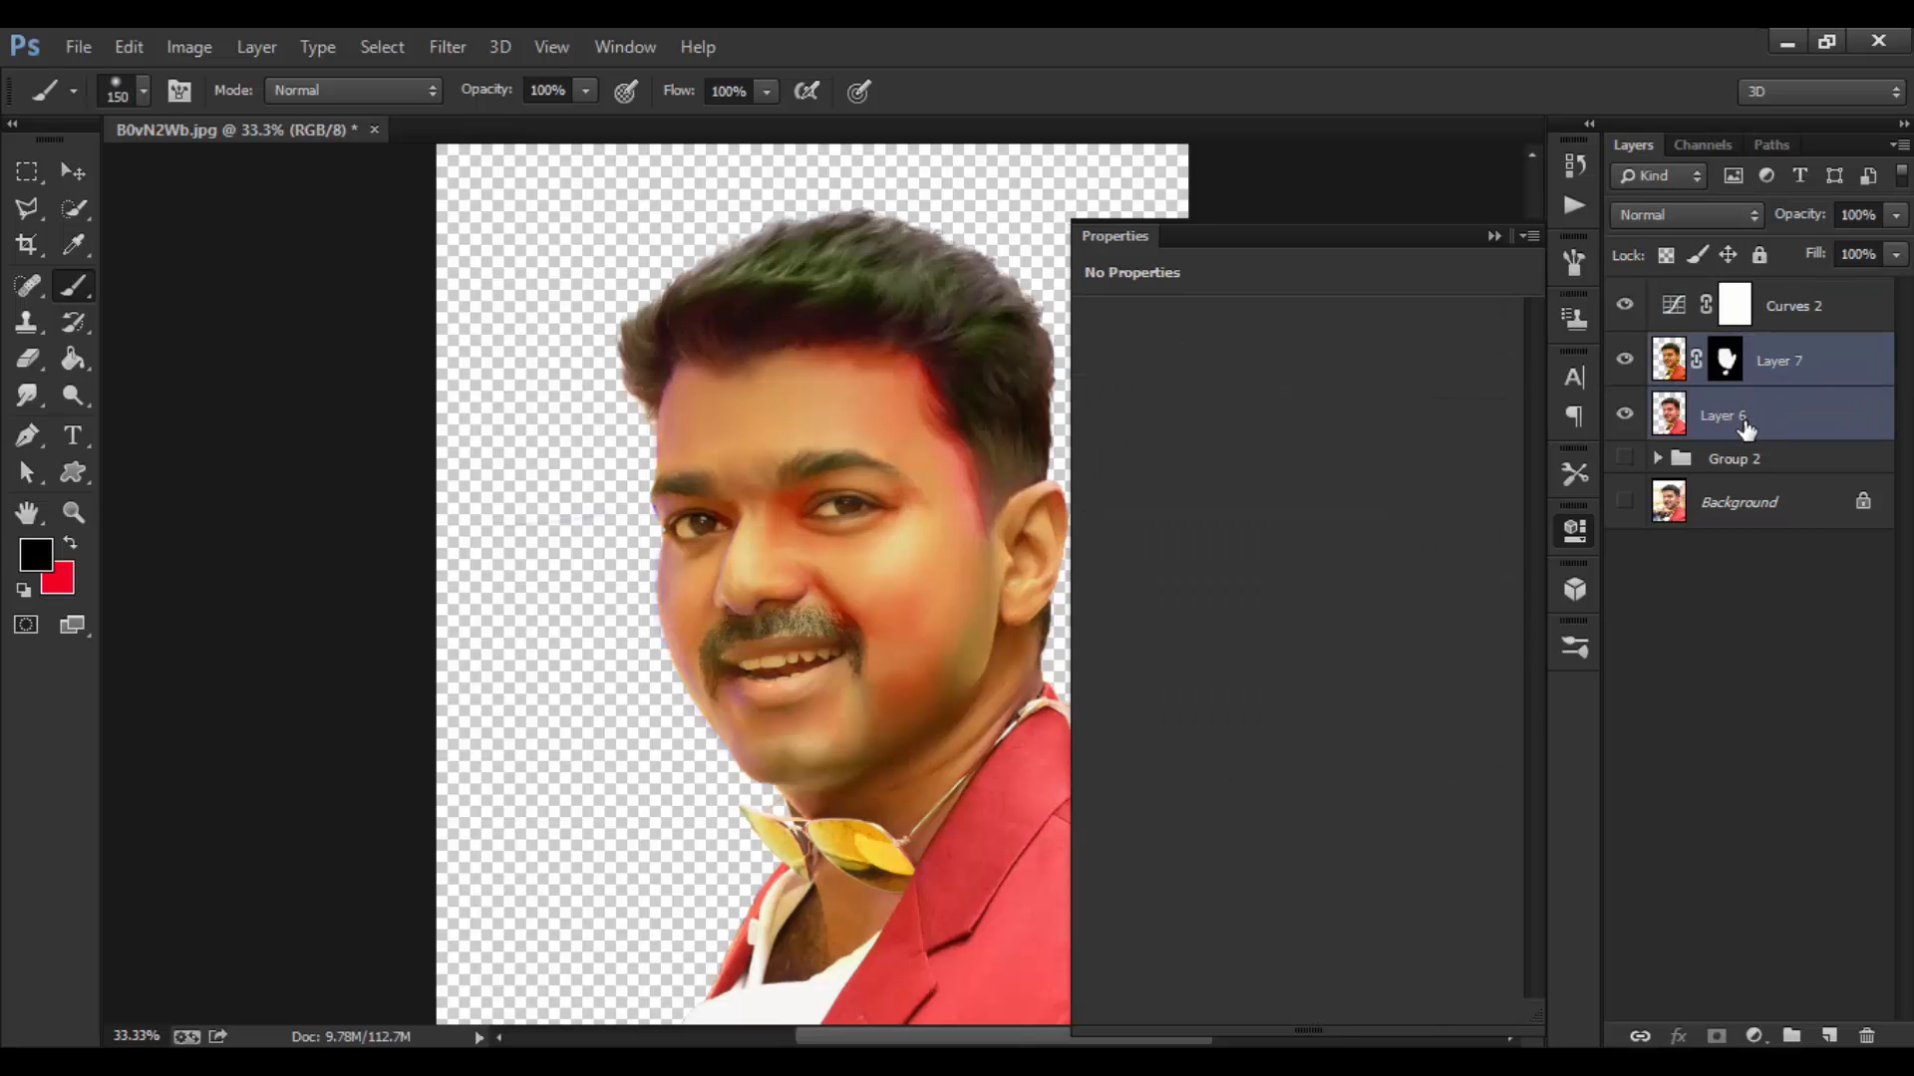
{"action": "right_click", "coordinate": [1747, 429]}
{"action": "left_click", "coordinate": [1258, 344]}
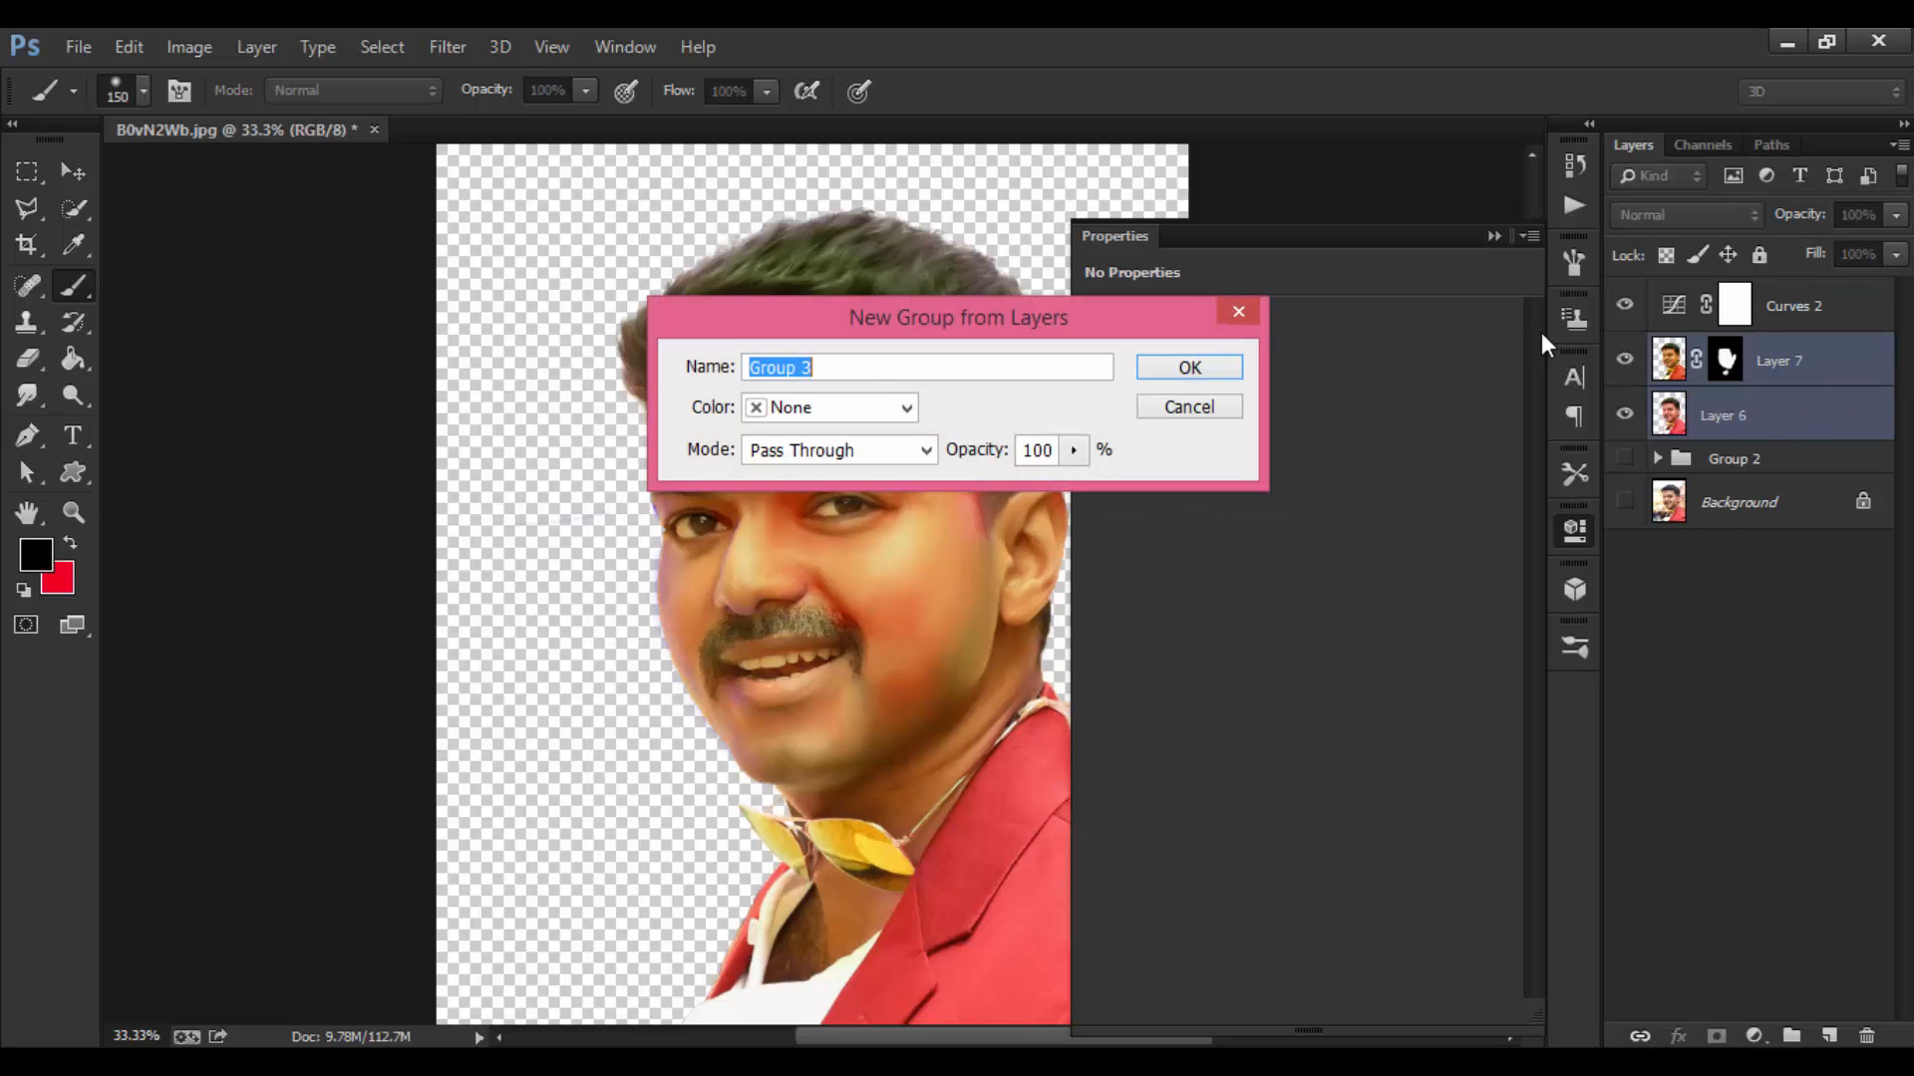
{"action": "left_click", "coordinate": [1190, 369]}
{"action": "left_click", "coordinate": [1735, 305]}
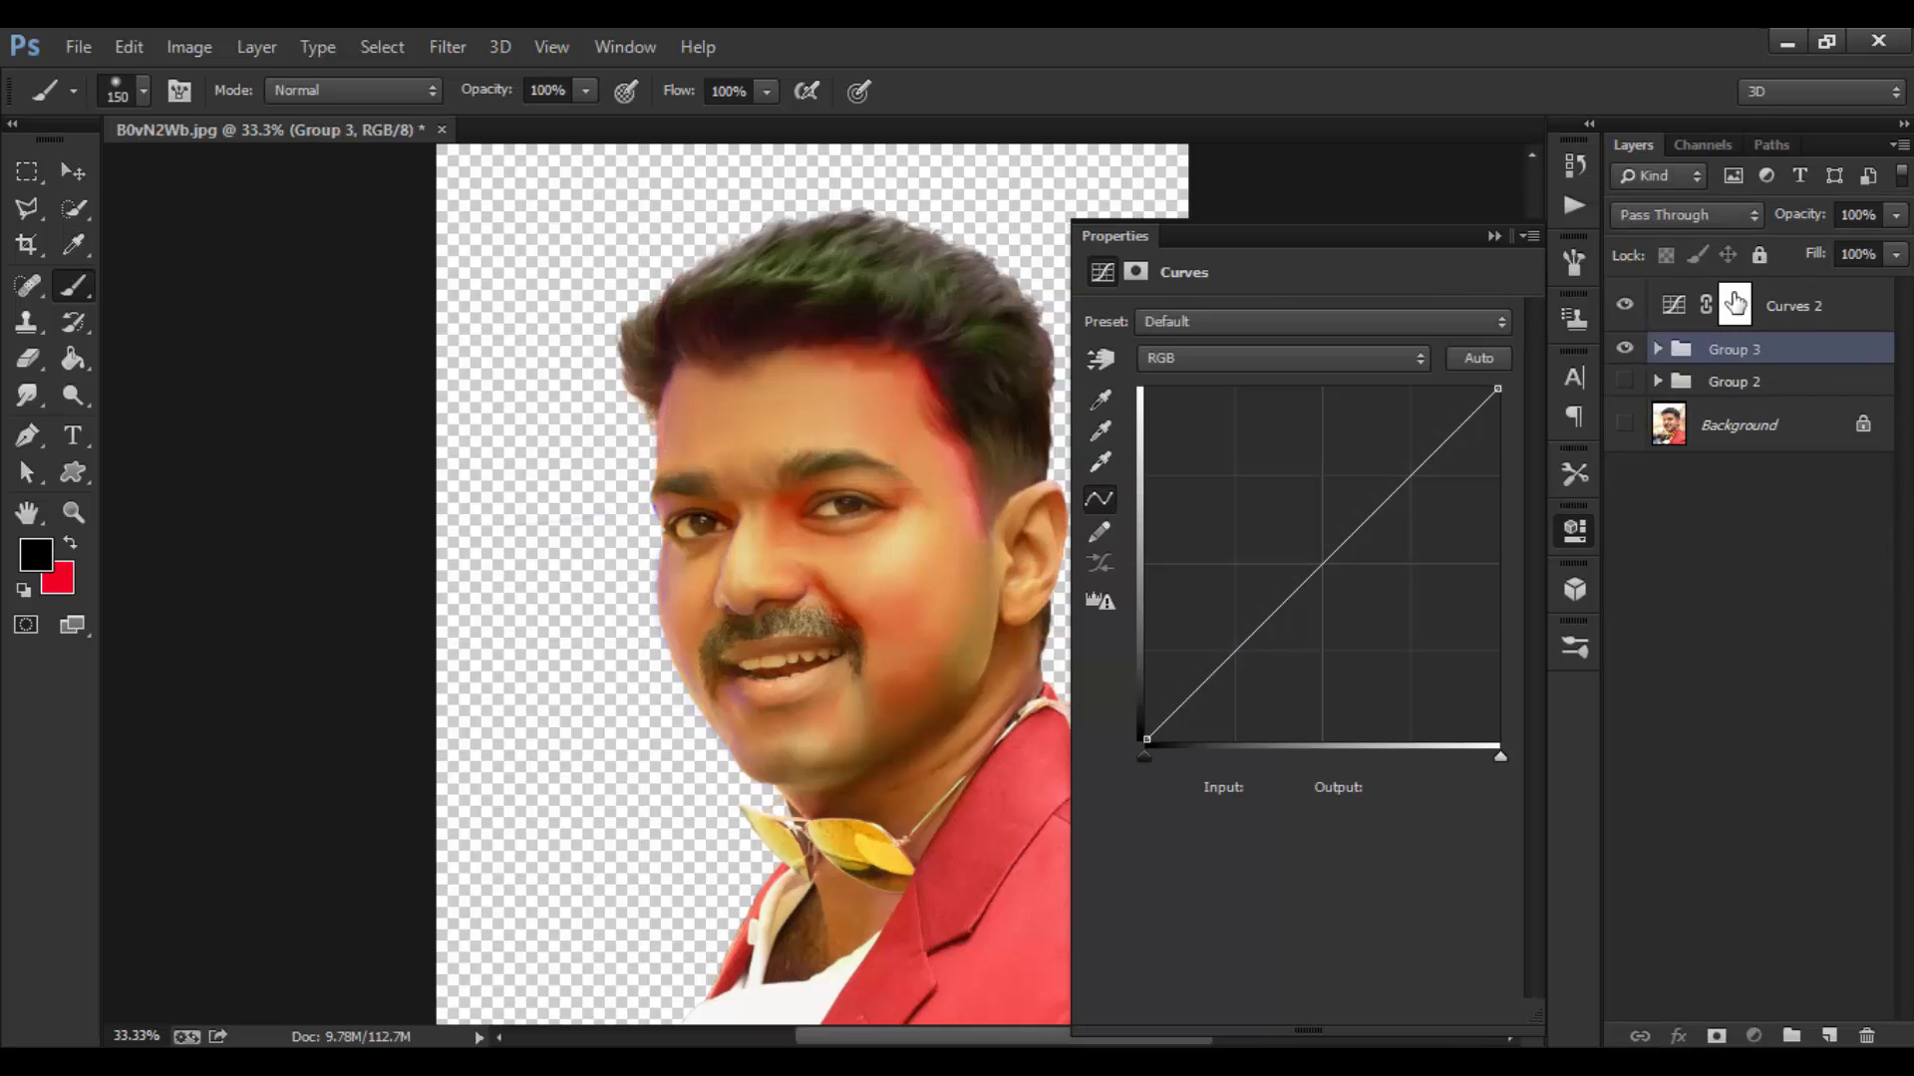
{"action": "left_click", "coordinate": [1328, 1013]}
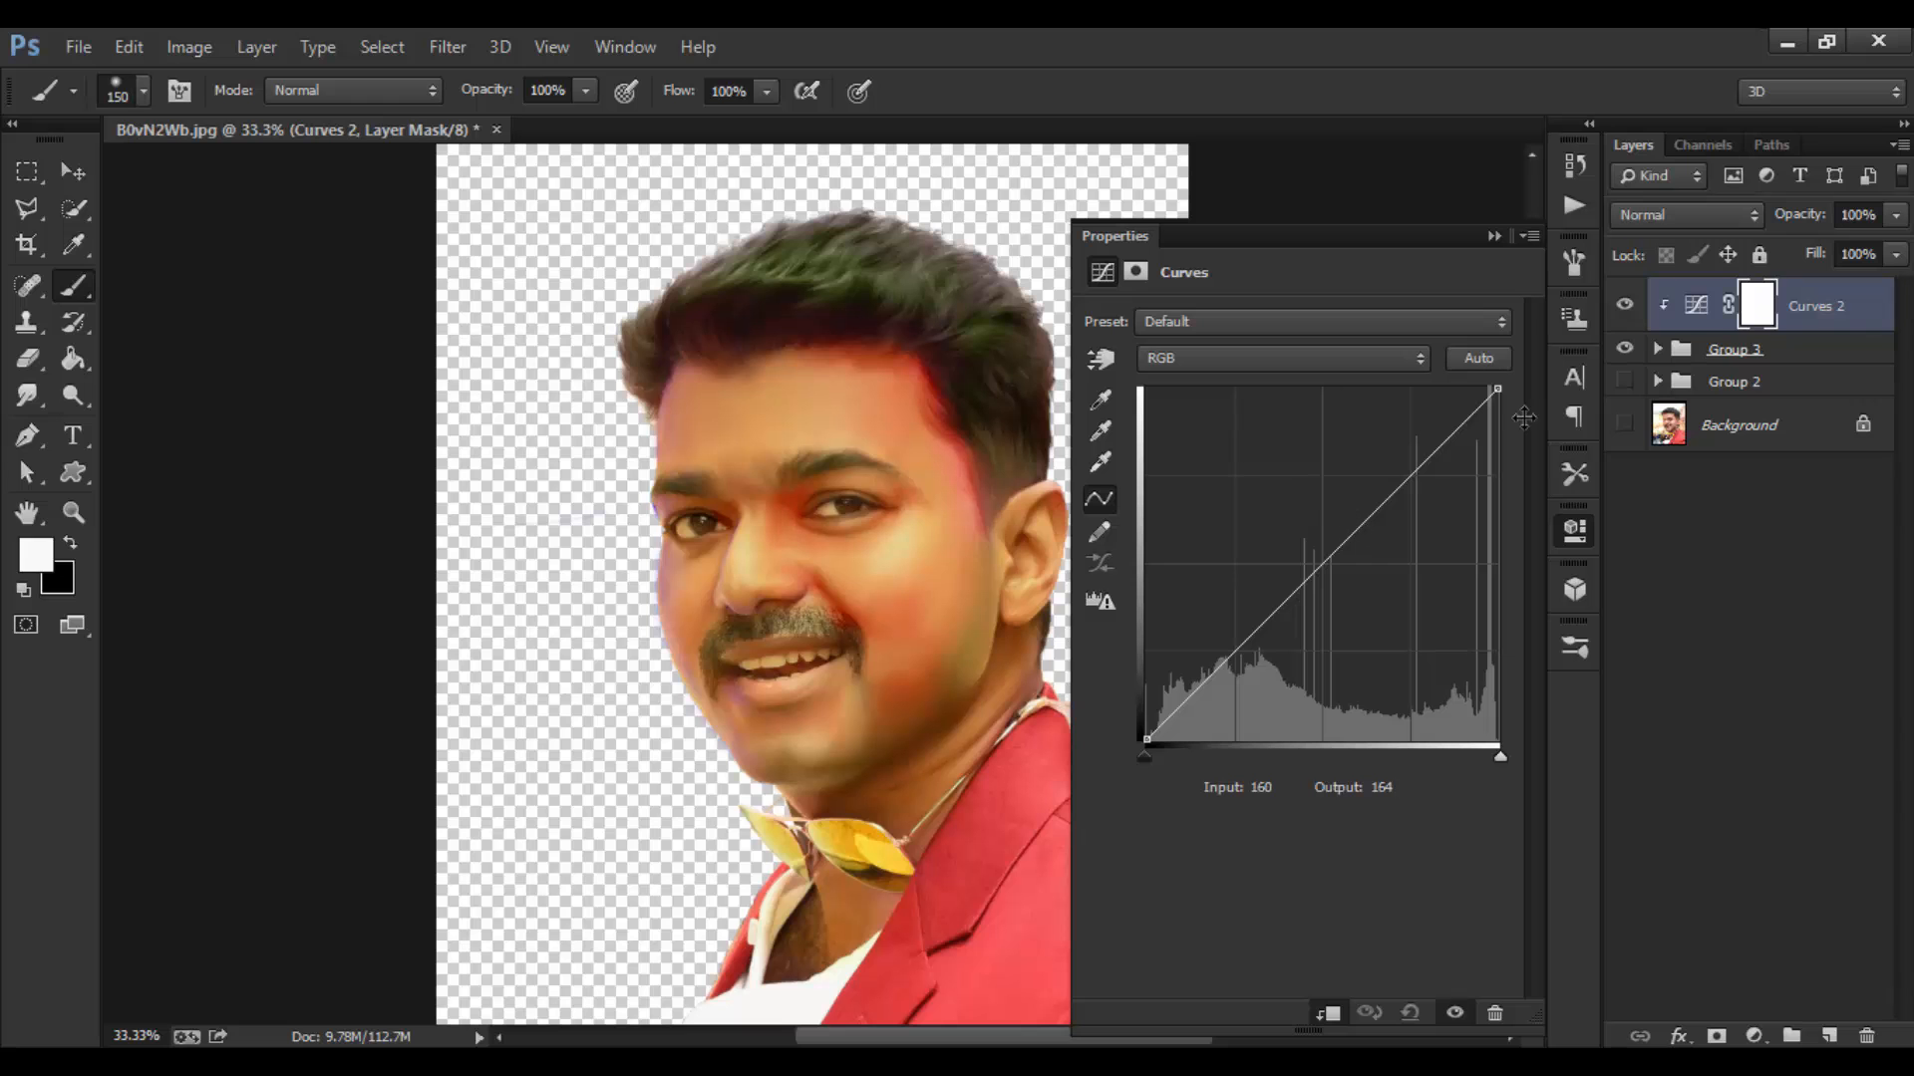
Step: Shape Curves 2 into a gentle S-curve, pulling shadows from input 64 to output 53
{"action": "left_click_drag", "start_coordinate": [1363, 525], "coordinate": [1393, 464]}
{"action": "left_click_drag", "start_coordinate": [1275, 600], "coordinate": [1238, 642]}
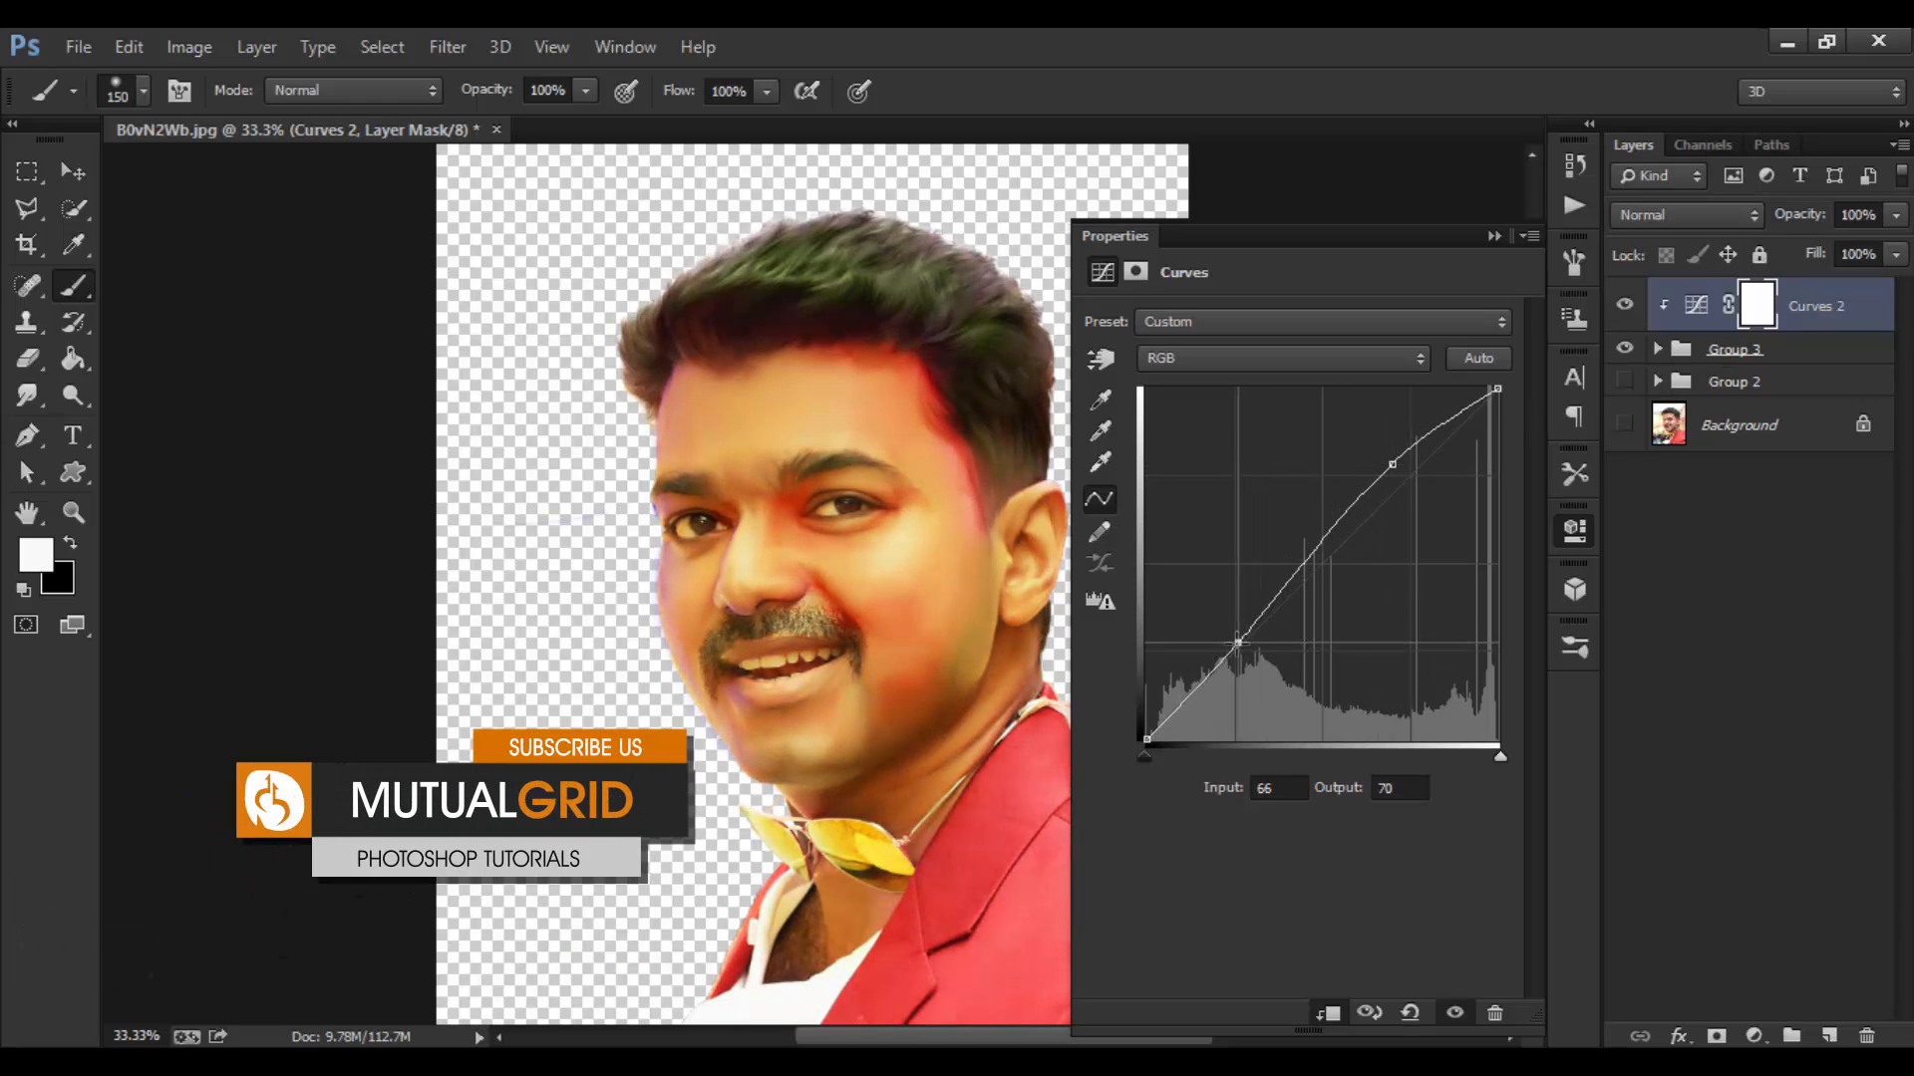
{"action": "left_click", "coordinate": [1401, 472]}
{"action": "left_click_drag", "start_coordinate": [1402, 472], "coordinate": [1403, 479]}
{"action": "left_click_drag", "start_coordinate": [1148, 746], "coordinate": [1157, 755]}
{"action": "left_click_drag", "start_coordinate": [1238, 643], "coordinate": [1232, 676]}
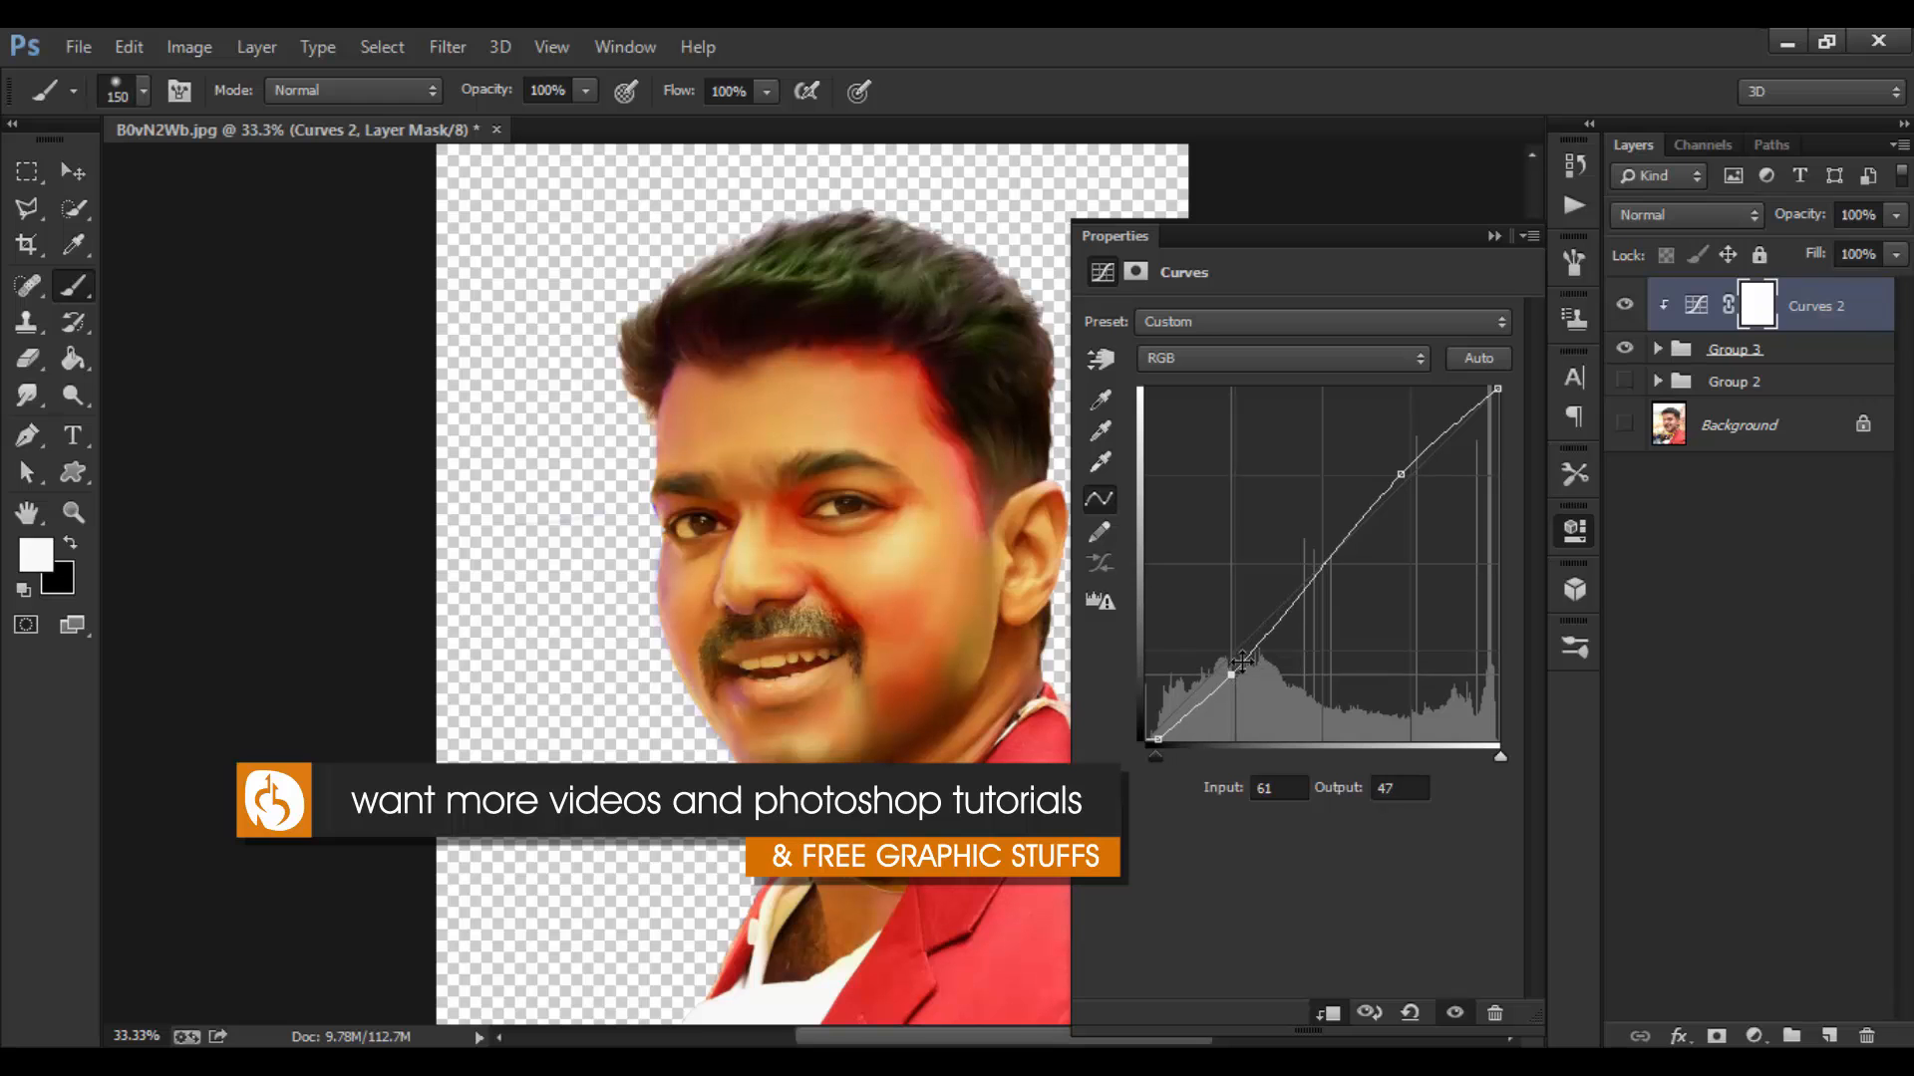
{"action": "left_click_drag", "start_coordinate": [1402, 474], "coordinate": [1408, 481]}
{"action": "left_click_drag", "start_coordinate": [1236, 675], "coordinate": [1235, 666]}
Step: Toggle Curves 2 off and on to compare, then close the Properties panel
{"action": "left_click", "coordinate": [1623, 307]}
{"action": "left_click", "coordinate": [1621, 309]}
{"action": "left_click", "coordinate": [1619, 309]}
{"action": "left_click", "coordinate": [1622, 309]}
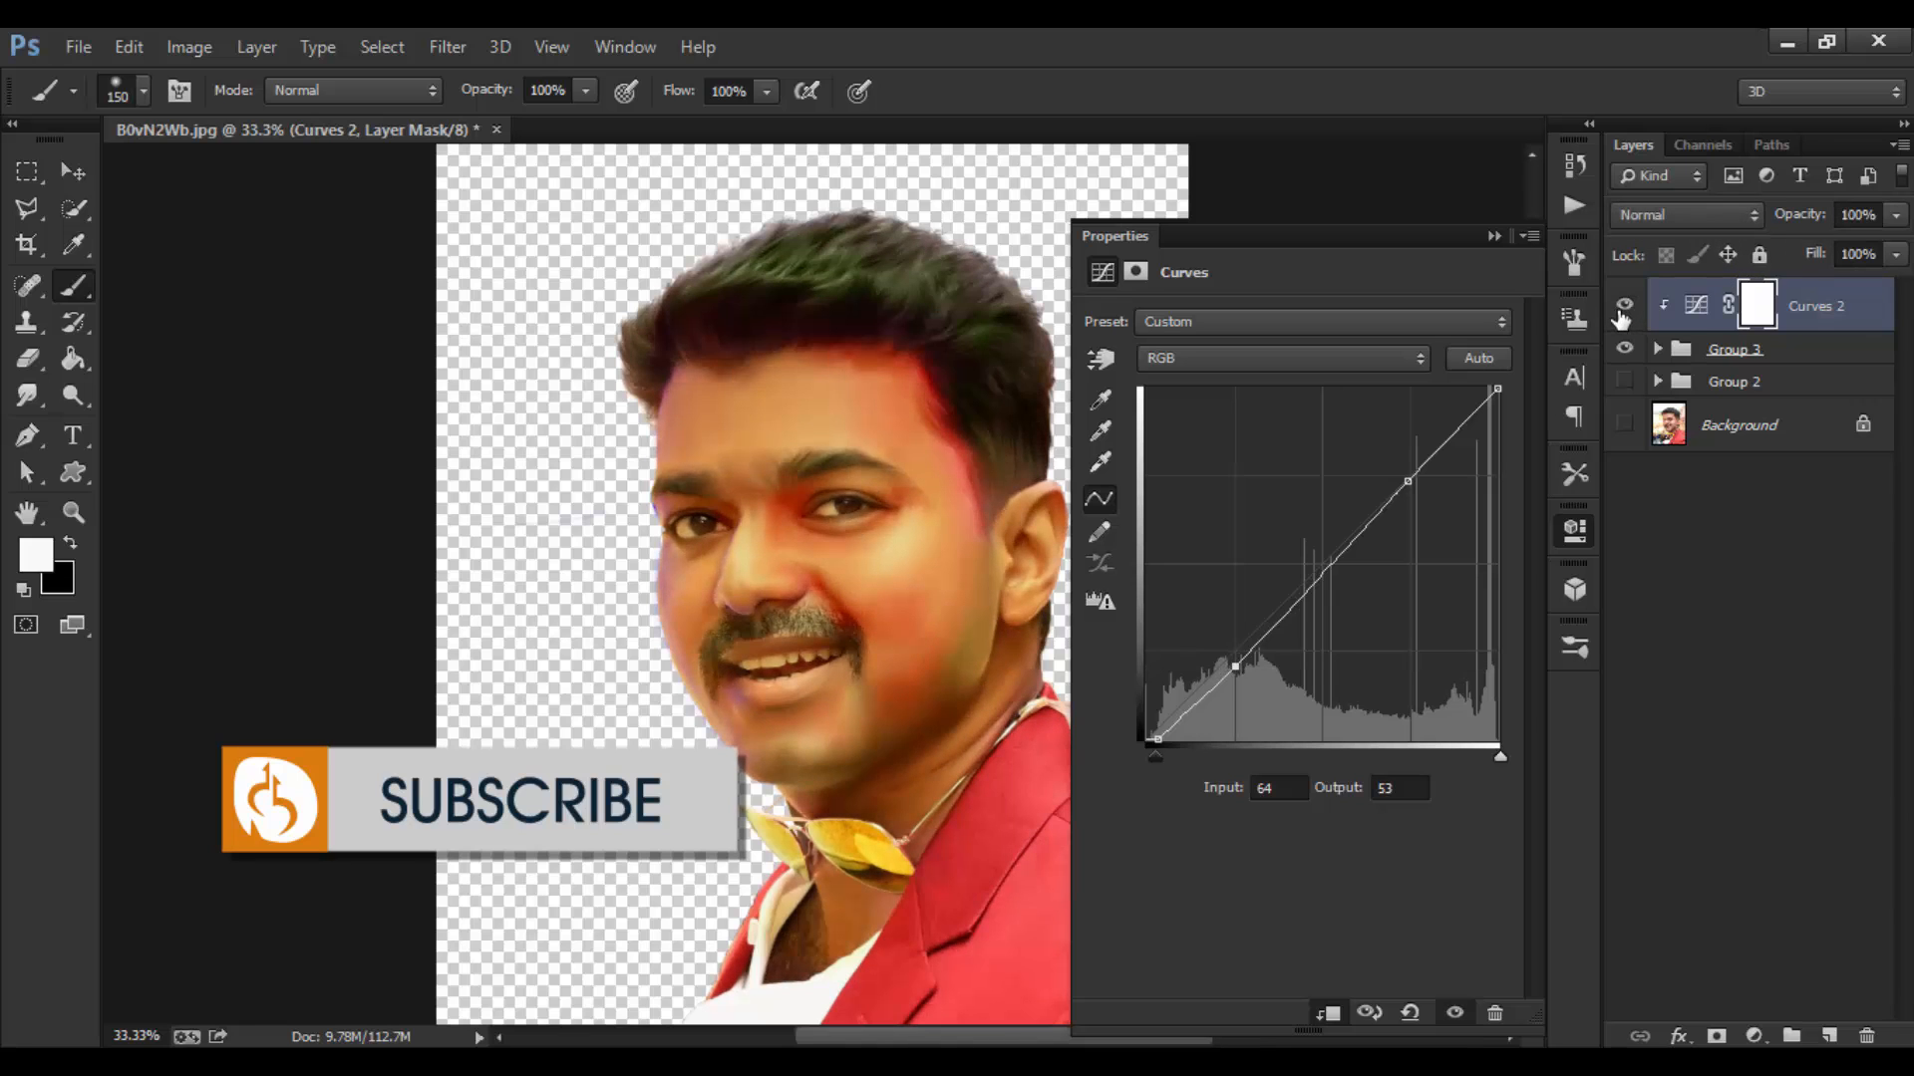
{"action": "left_click", "coordinate": [1623, 309]}
{"action": "left_click", "coordinate": [1622, 309]}
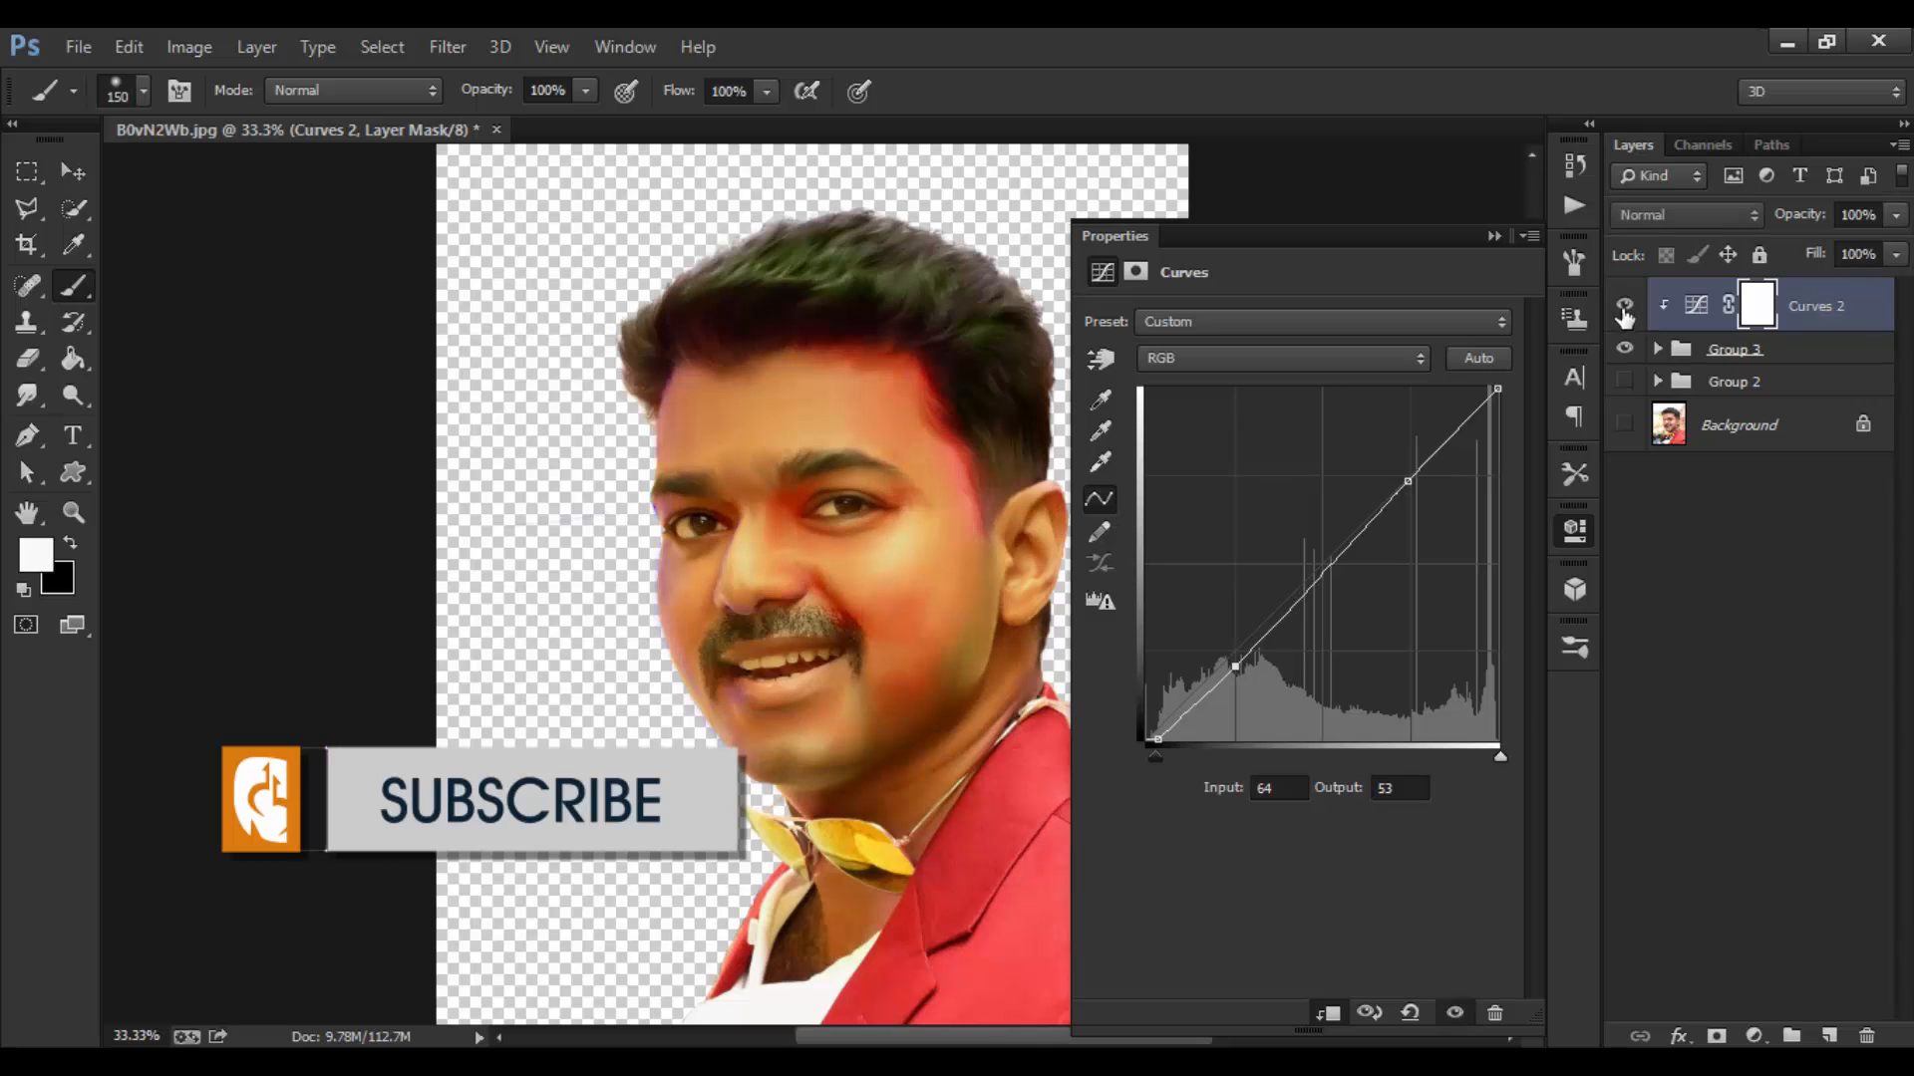
{"action": "left_click", "coordinate": [1623, 311]}
{"action": "left_click", "coordinate": [1623, 311]}
{"action": "left_click", "coordinate": [1494, 236]}
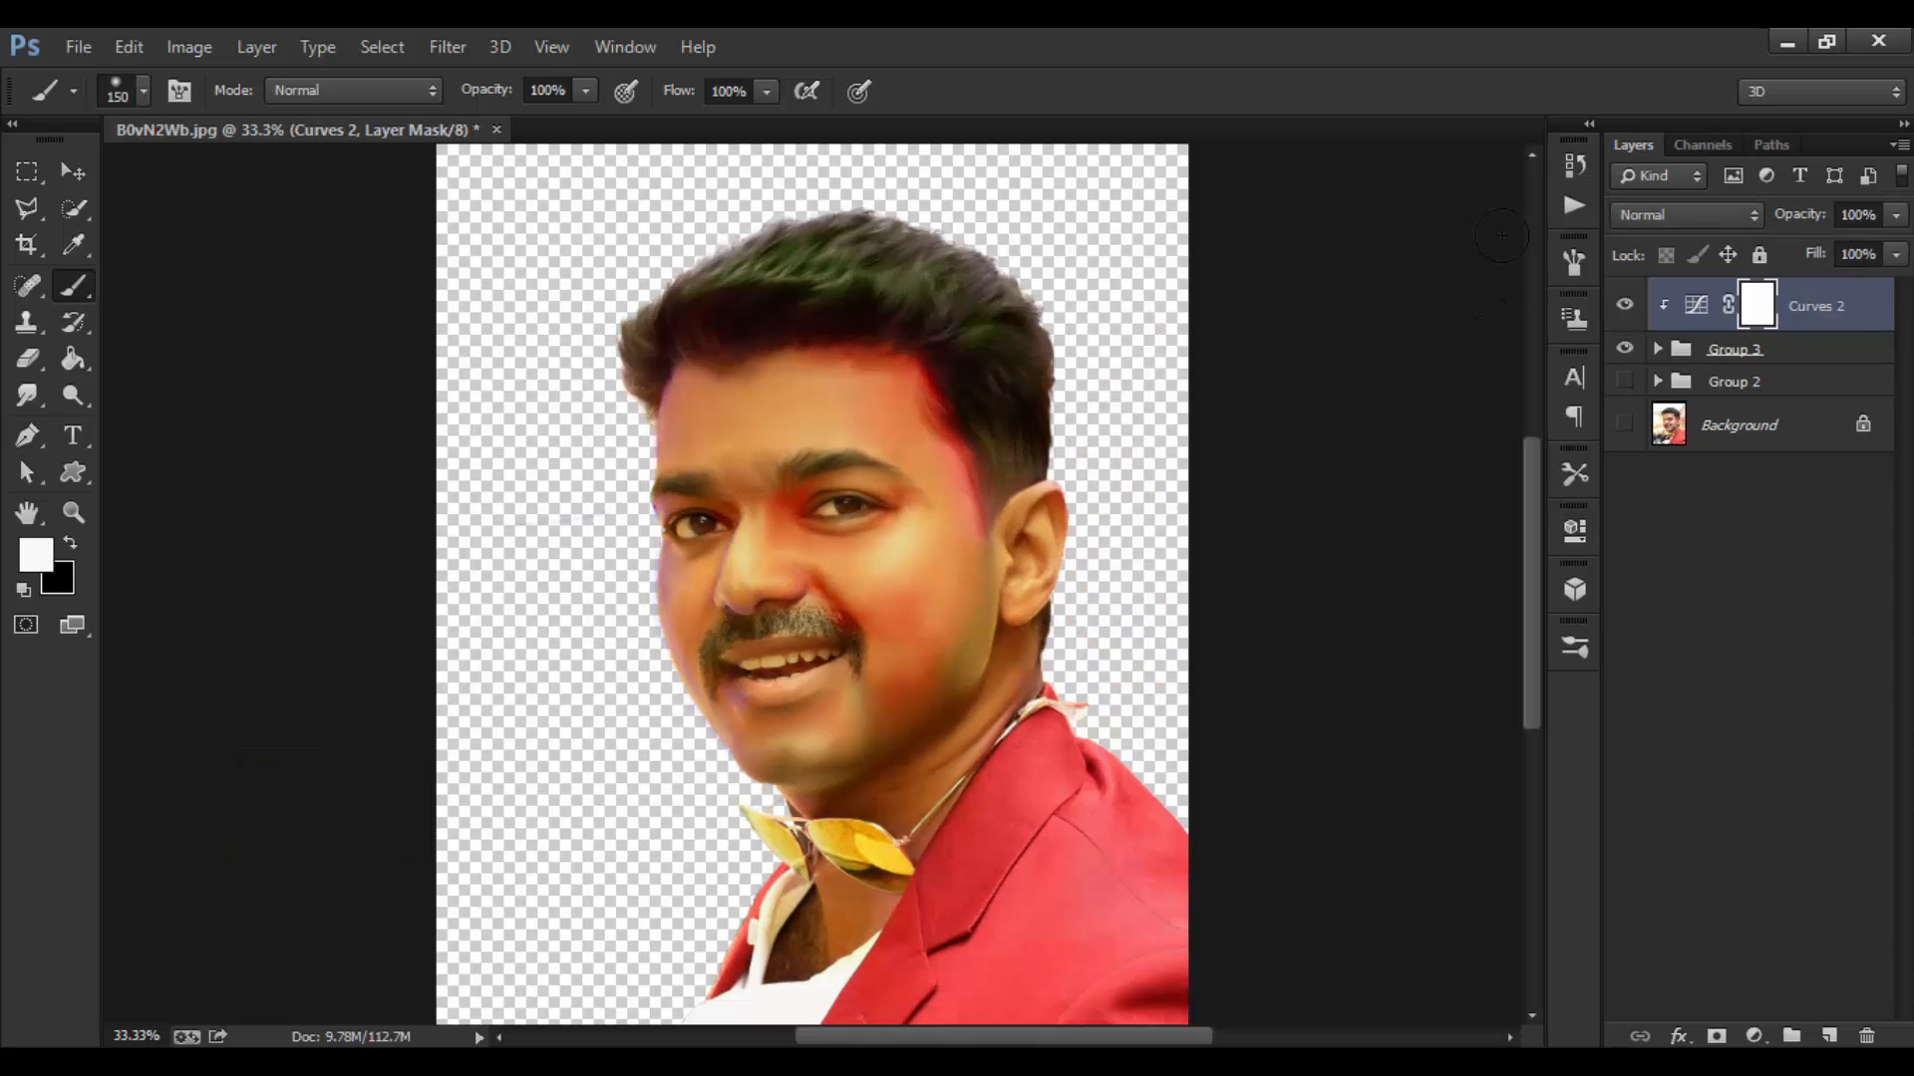
Step: Add empty Layer 8, zoom to 50% on the face, and pick the 45 px textured brush
{"action": "left_click", "coordinate": [1829, 1037]}
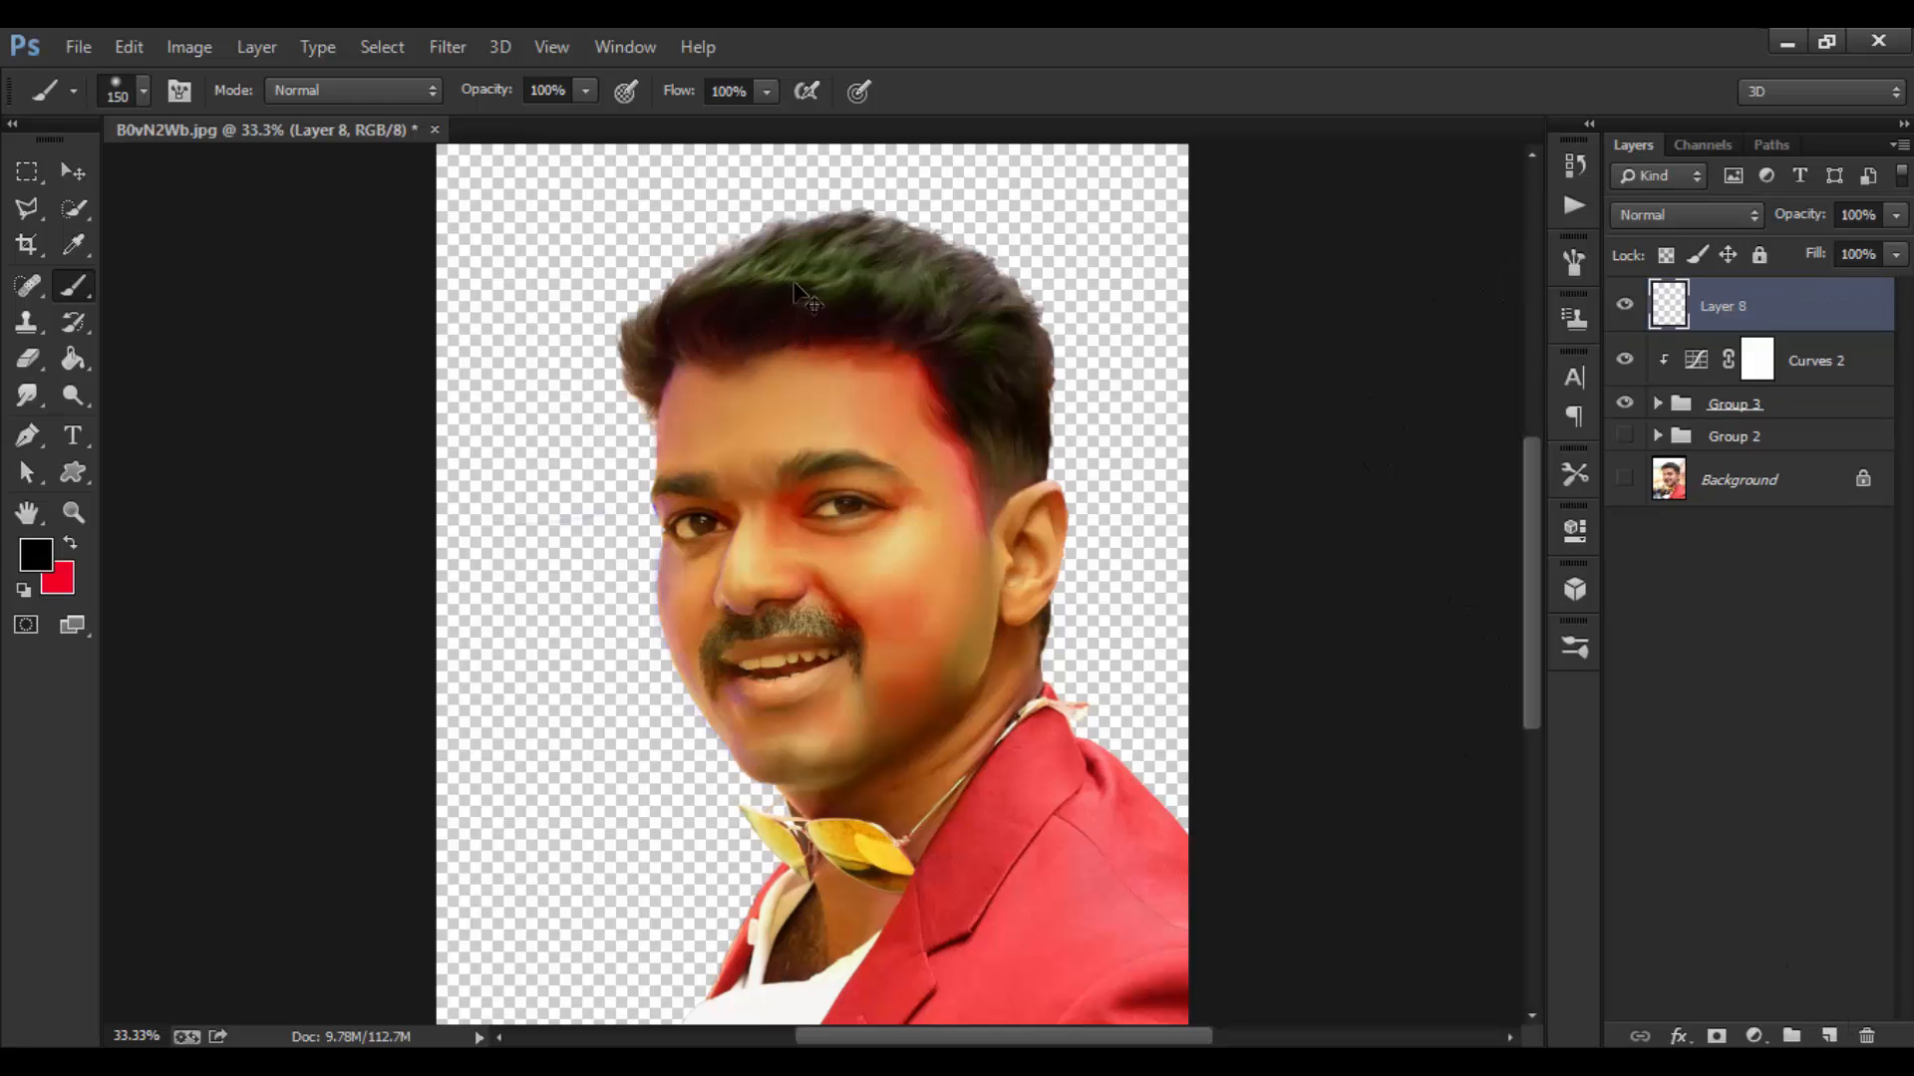
{"action": "left_click", "coordinate": [900, 386], "text": "ctrl"}
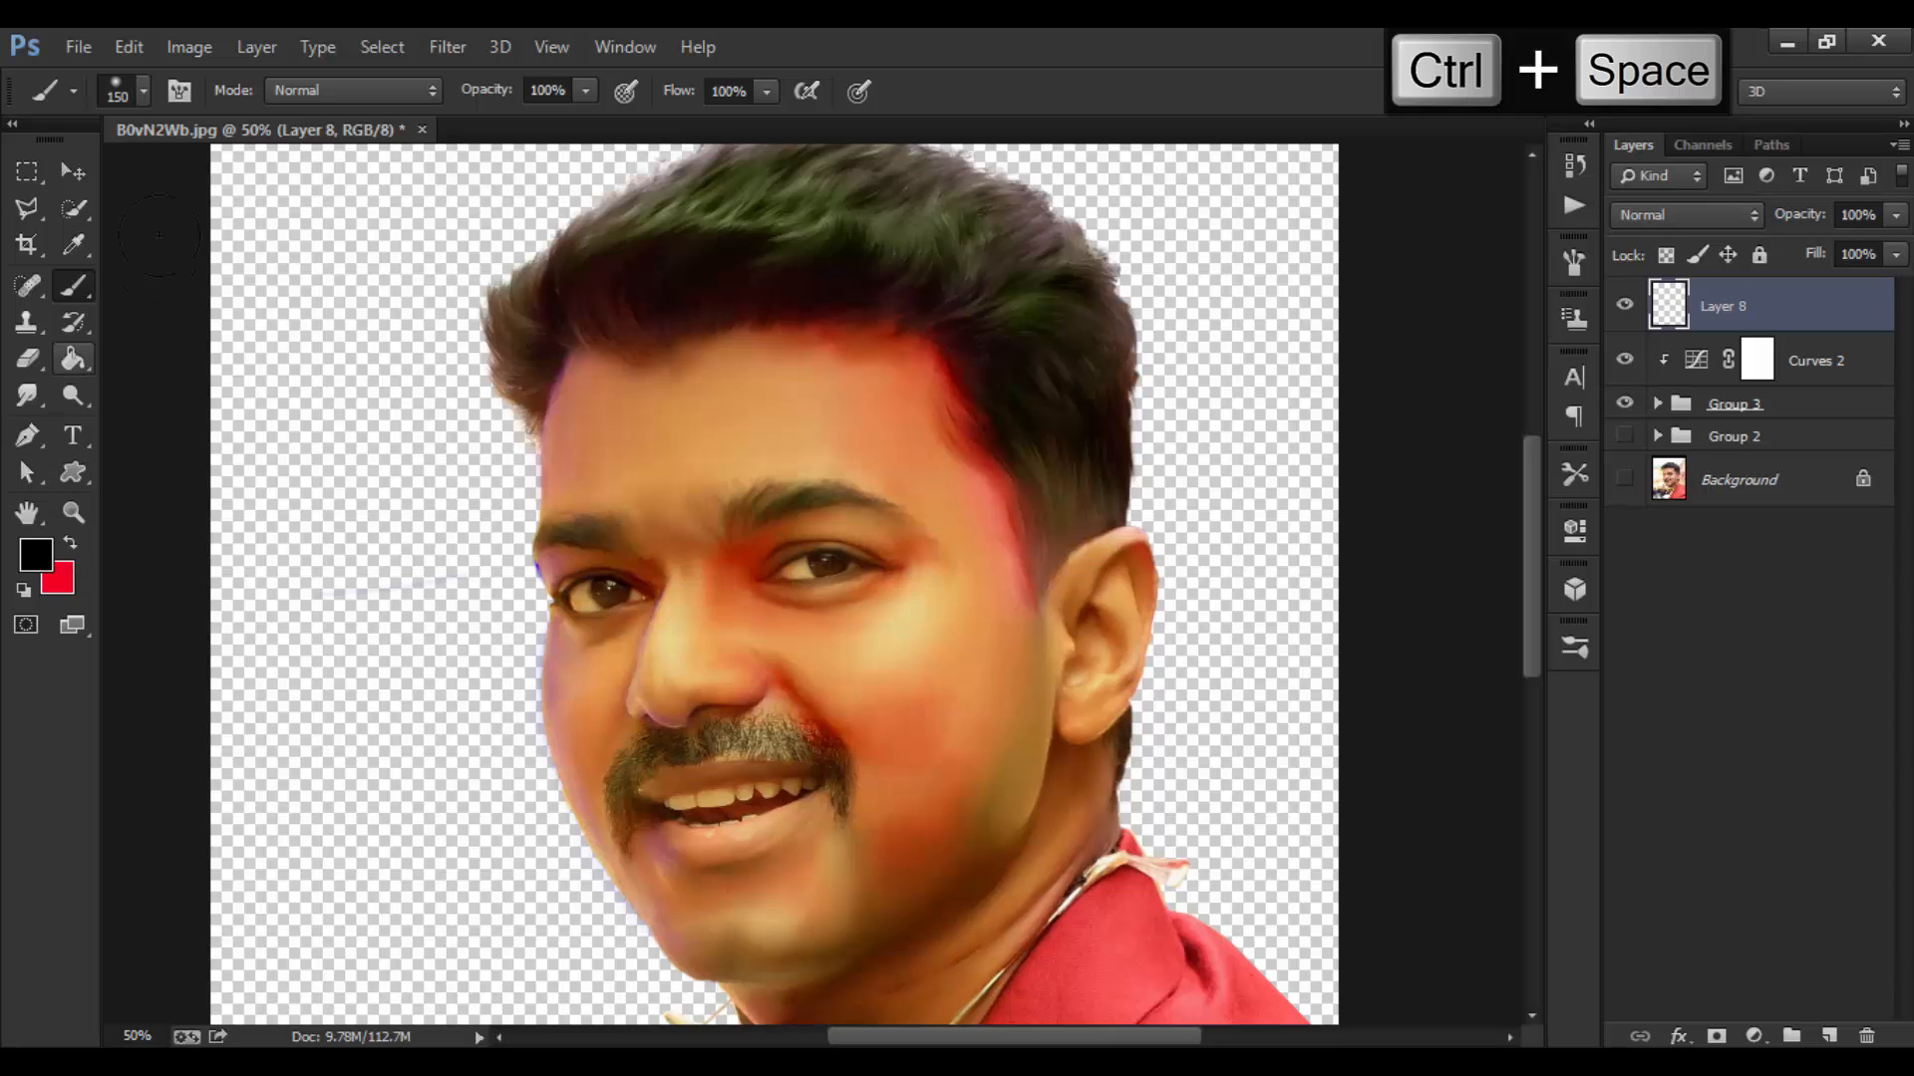
{"action": "left_click", "coordinate": [138, 92]}
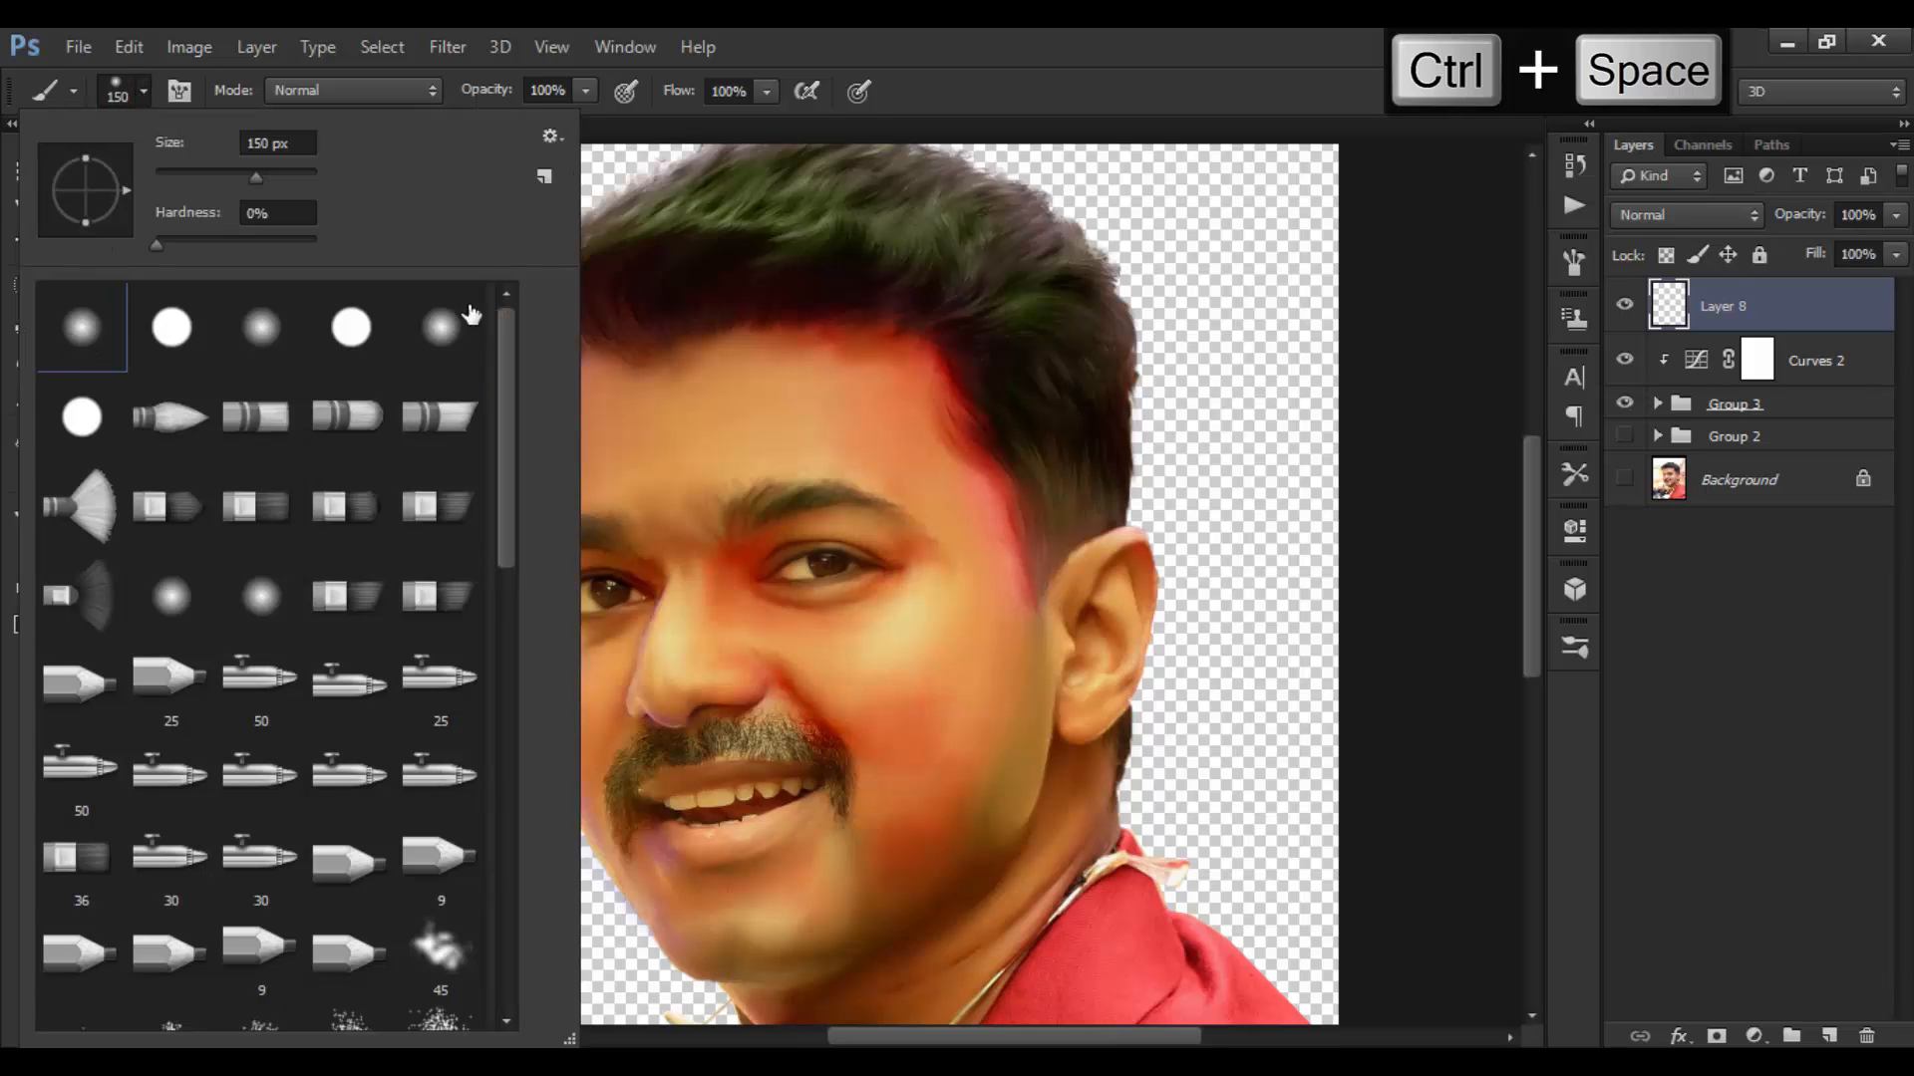
{"action": "left_click_drag", "start_coordinate": [506, 378], "coordinate": [500, 524]}
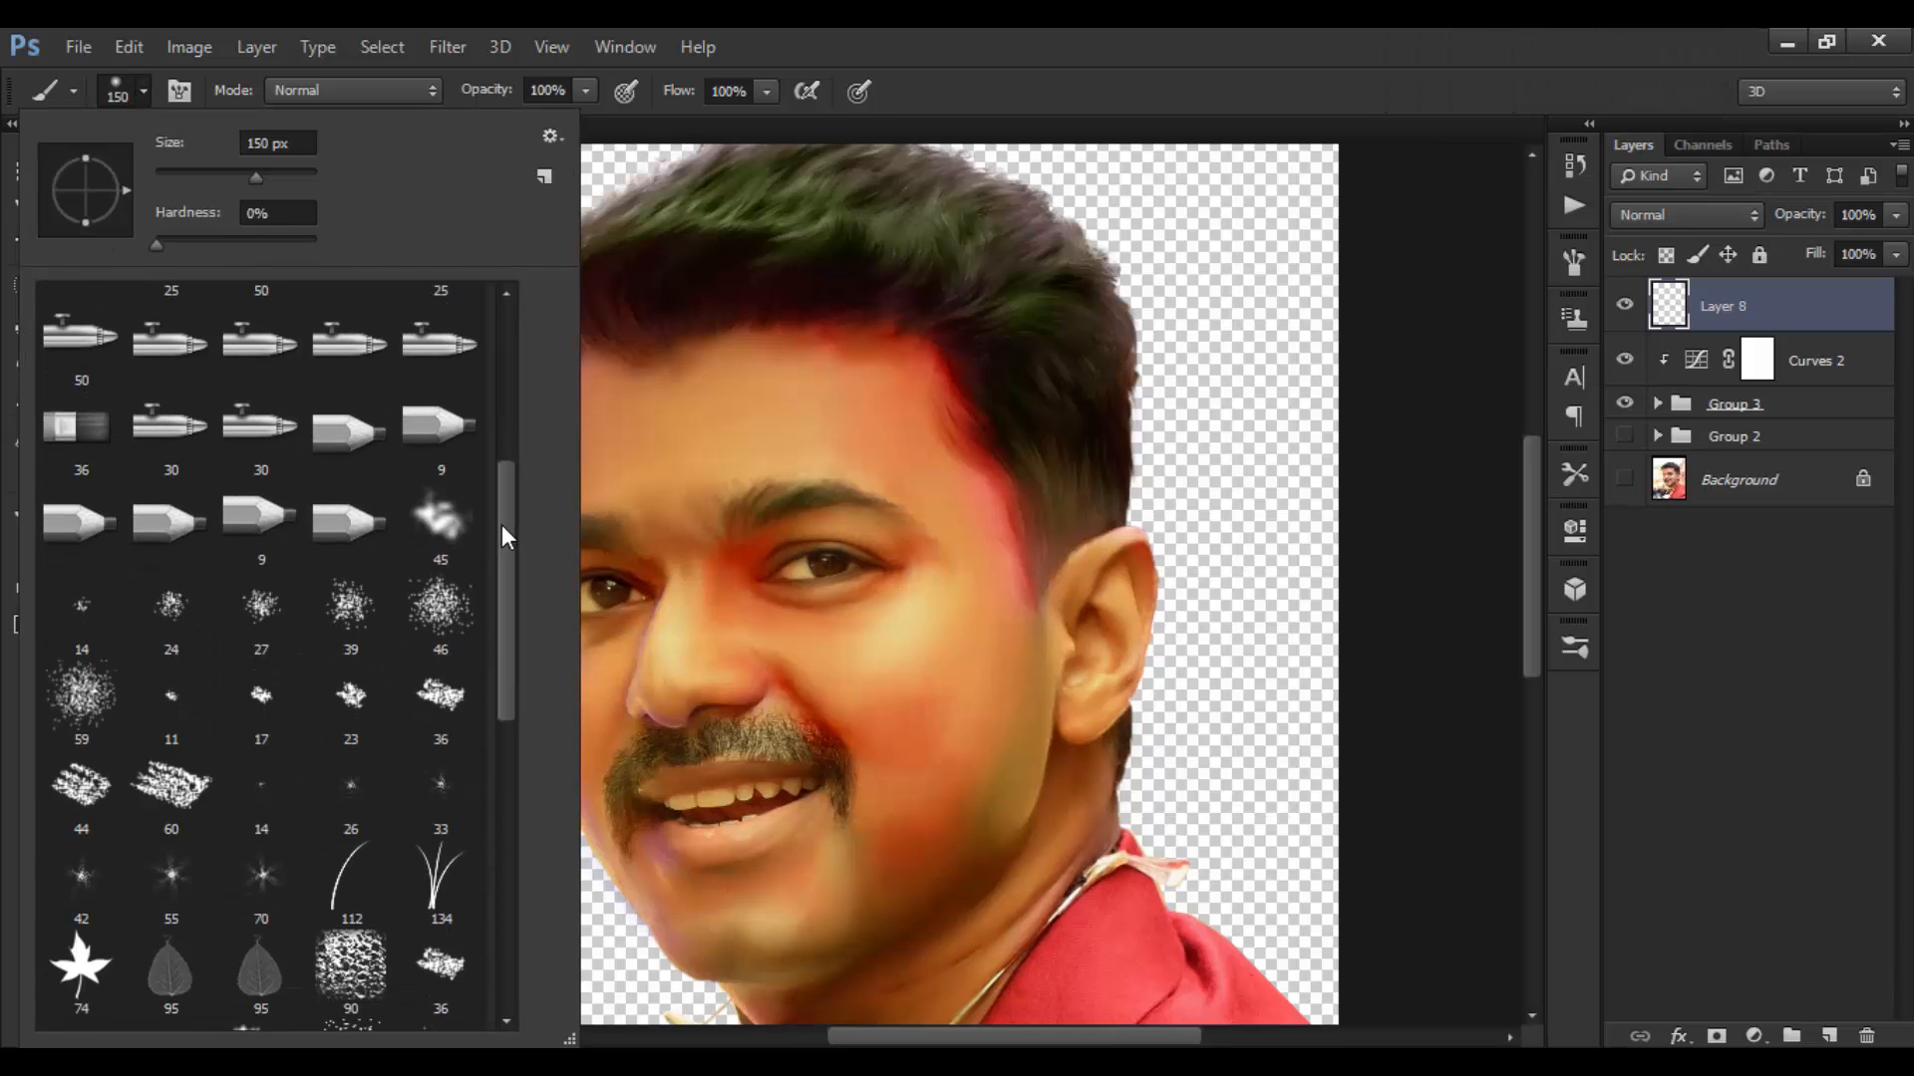
{"action": "left_click", "coordinate": [458, 519]}
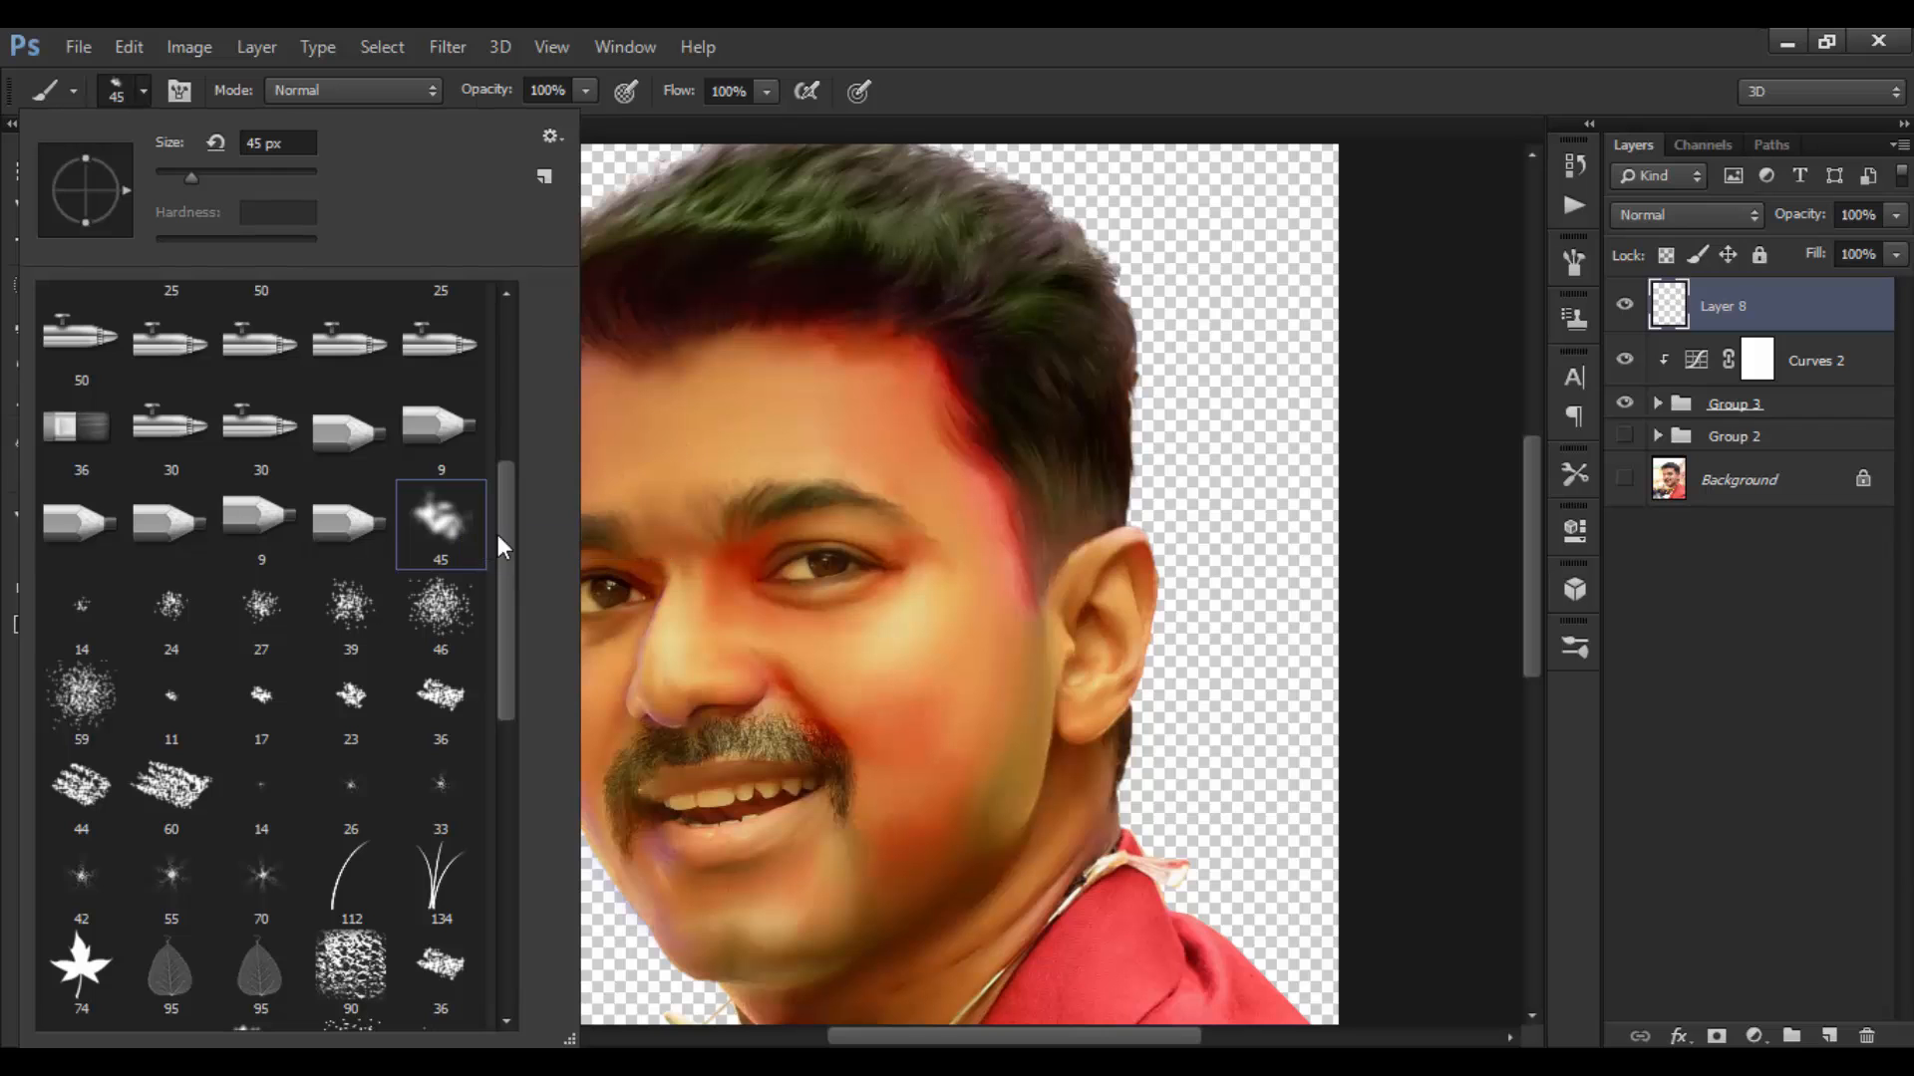
{"action": "left_click", "coordinate": [1079, 72]}
Step: Set the foreground colour to pale cream #fff7ed
{"action": "left_click", "coordinate": [22, 593]}
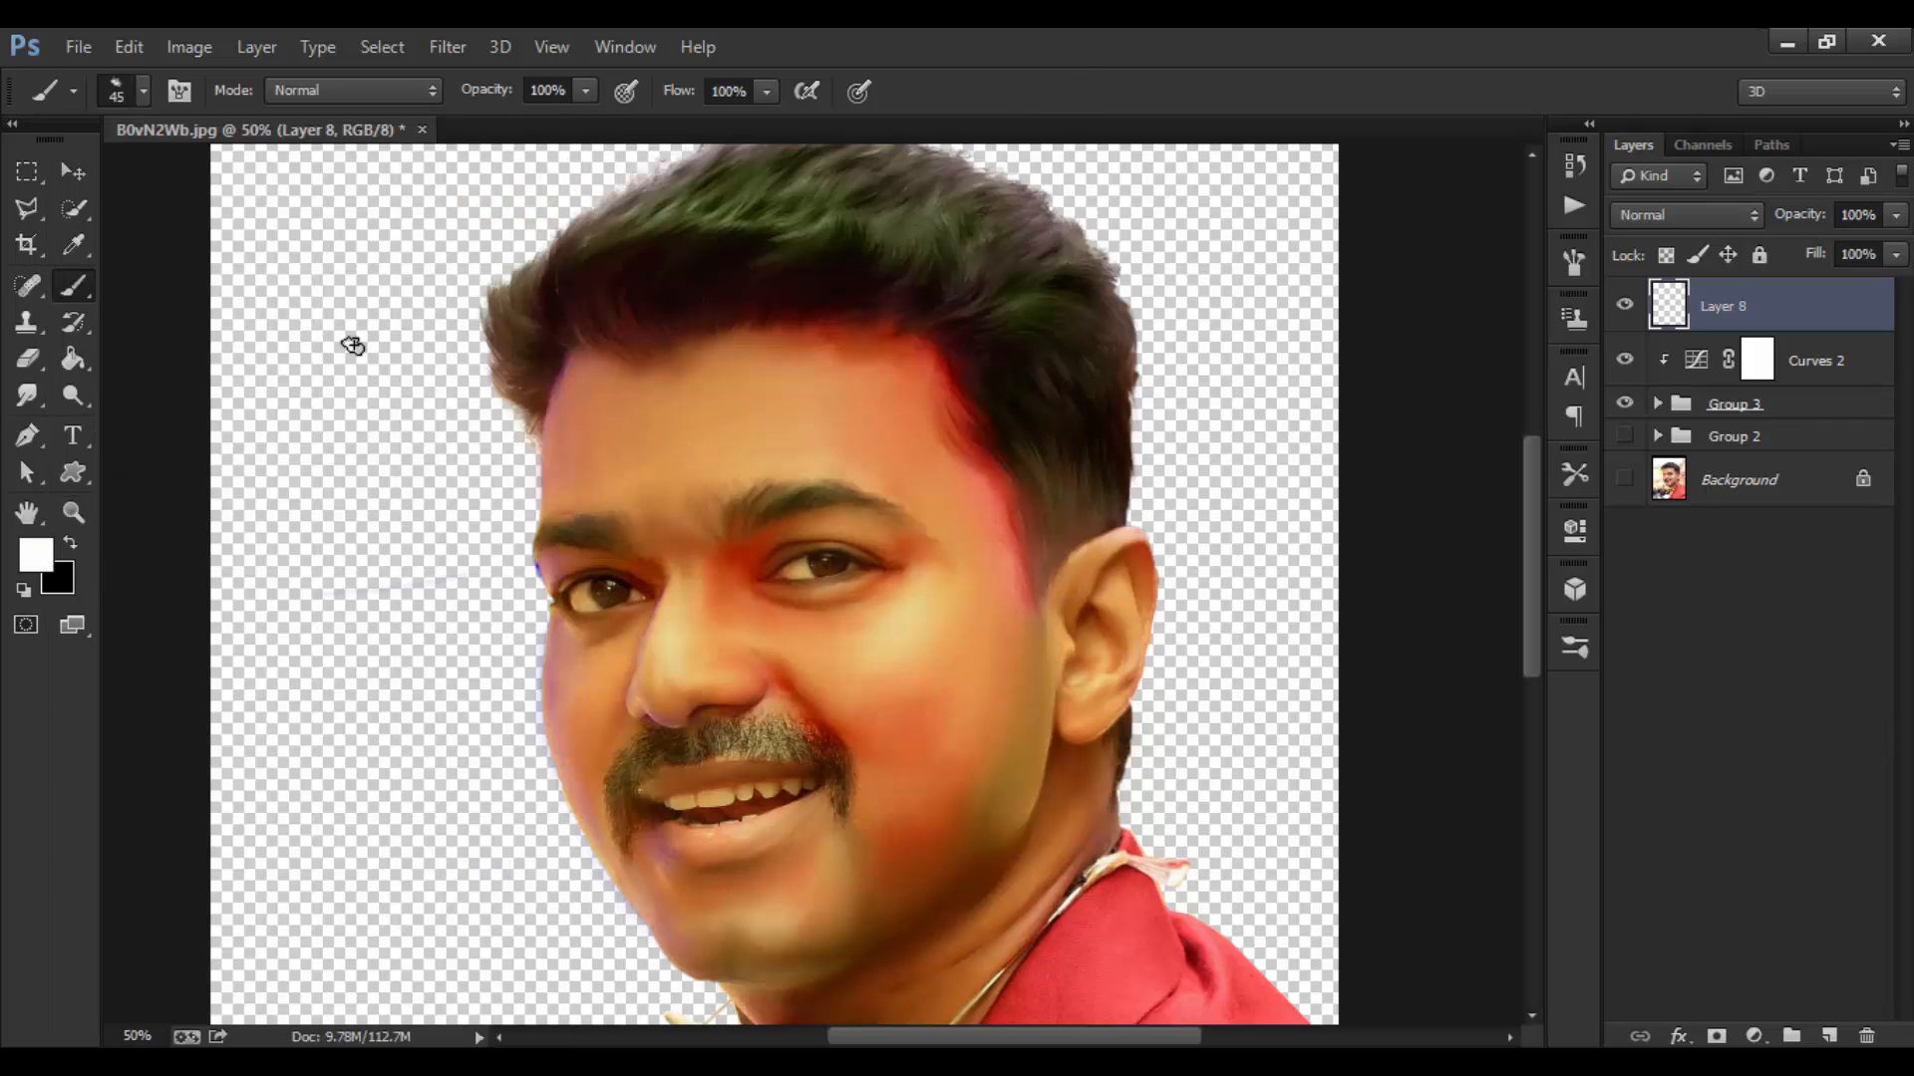
{"action": "left_click", "coordinate": [838, 457], "text": "alt"}
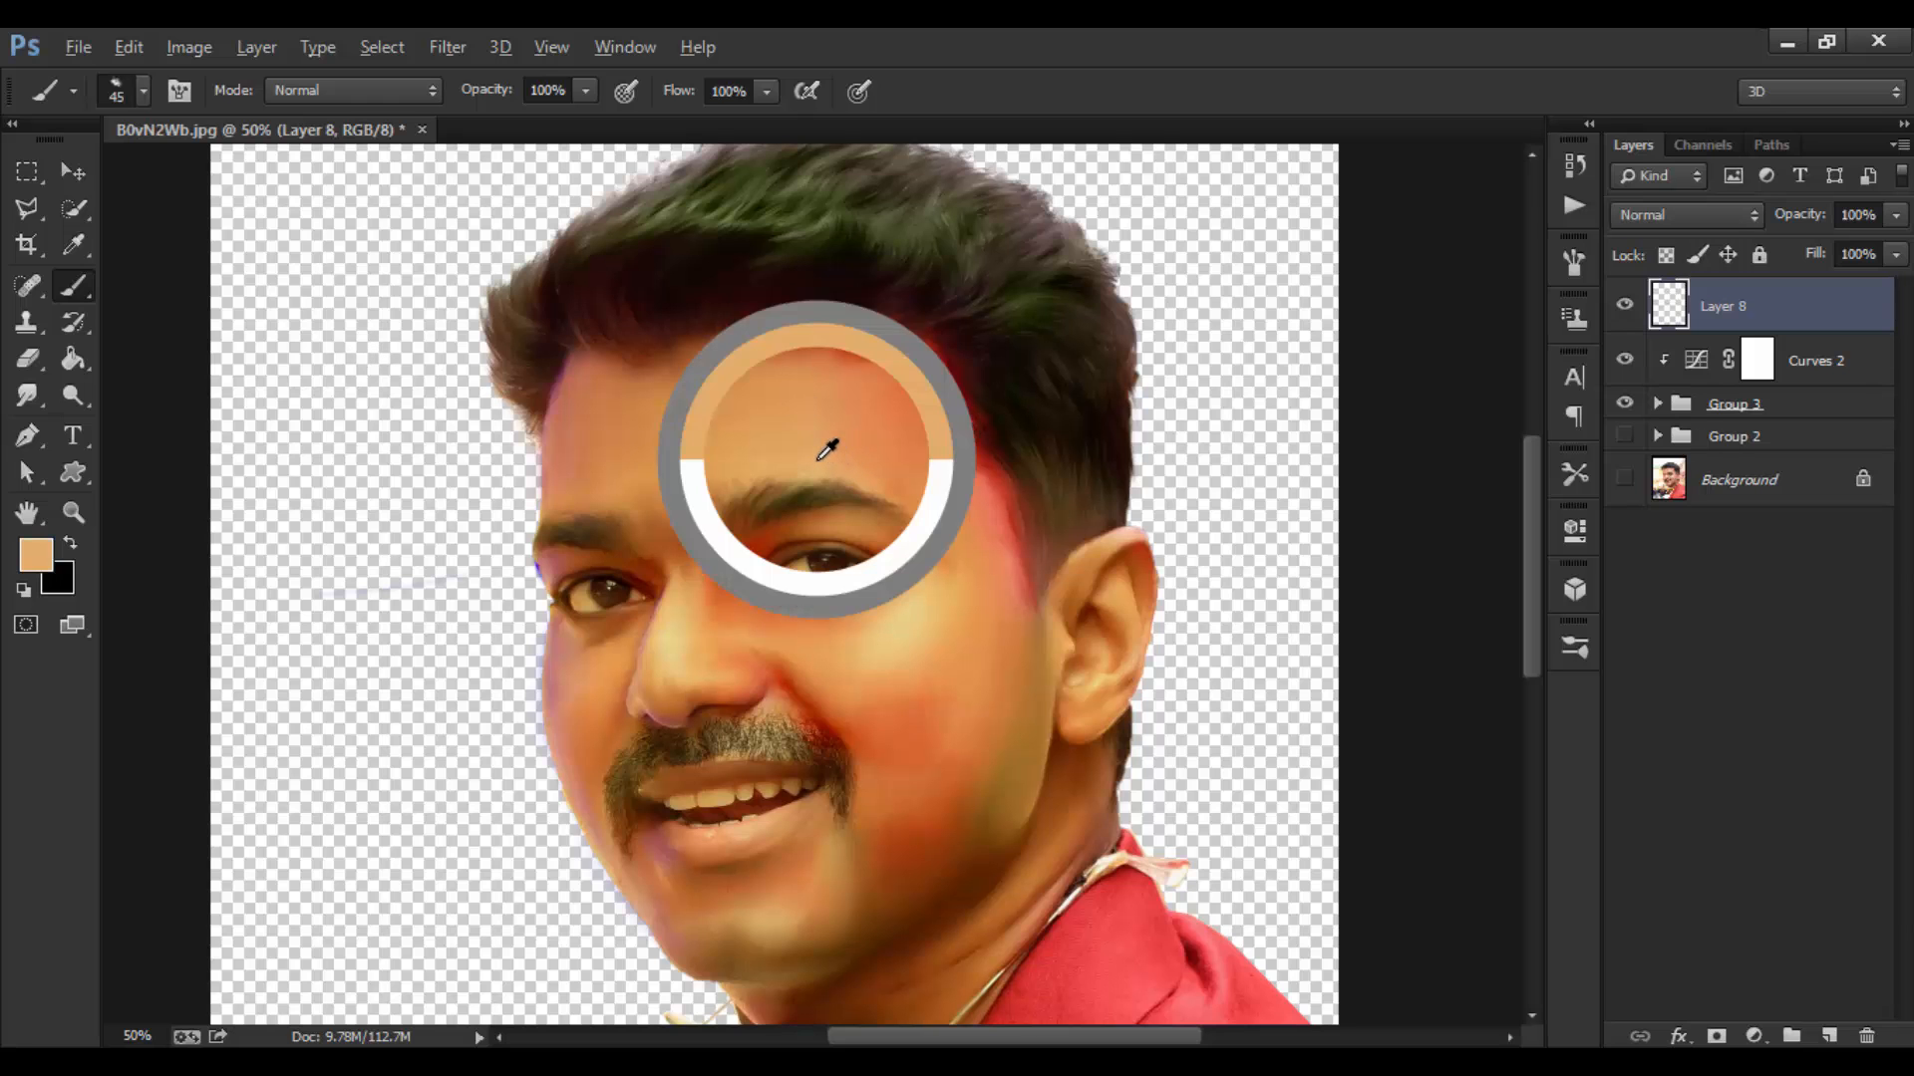
{"action": "left_click", "coordinate": [38, 554]}
{"action": "left_click_drag", "start_coordinate": [1188, 546], "coordinate": [1164, 539]}
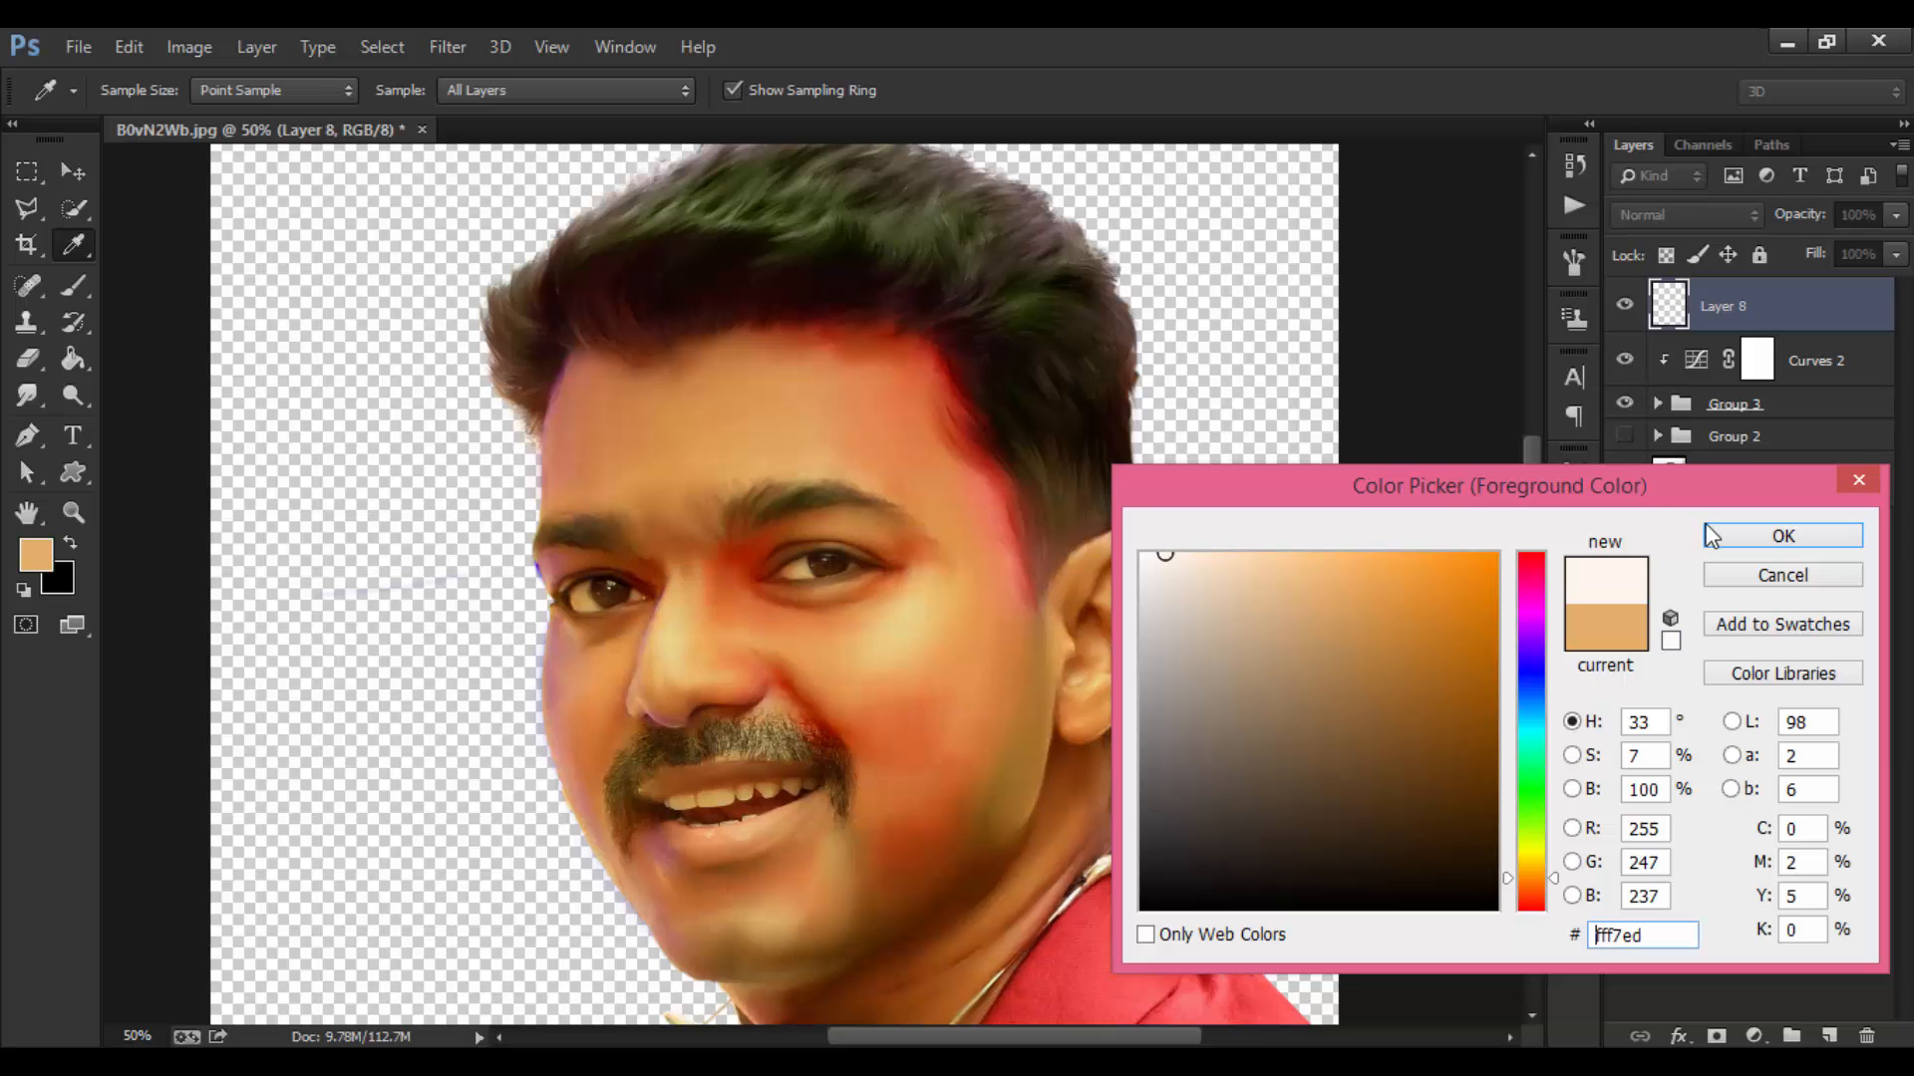
{"action": "left_click", "coordinate": [1728, 537]}
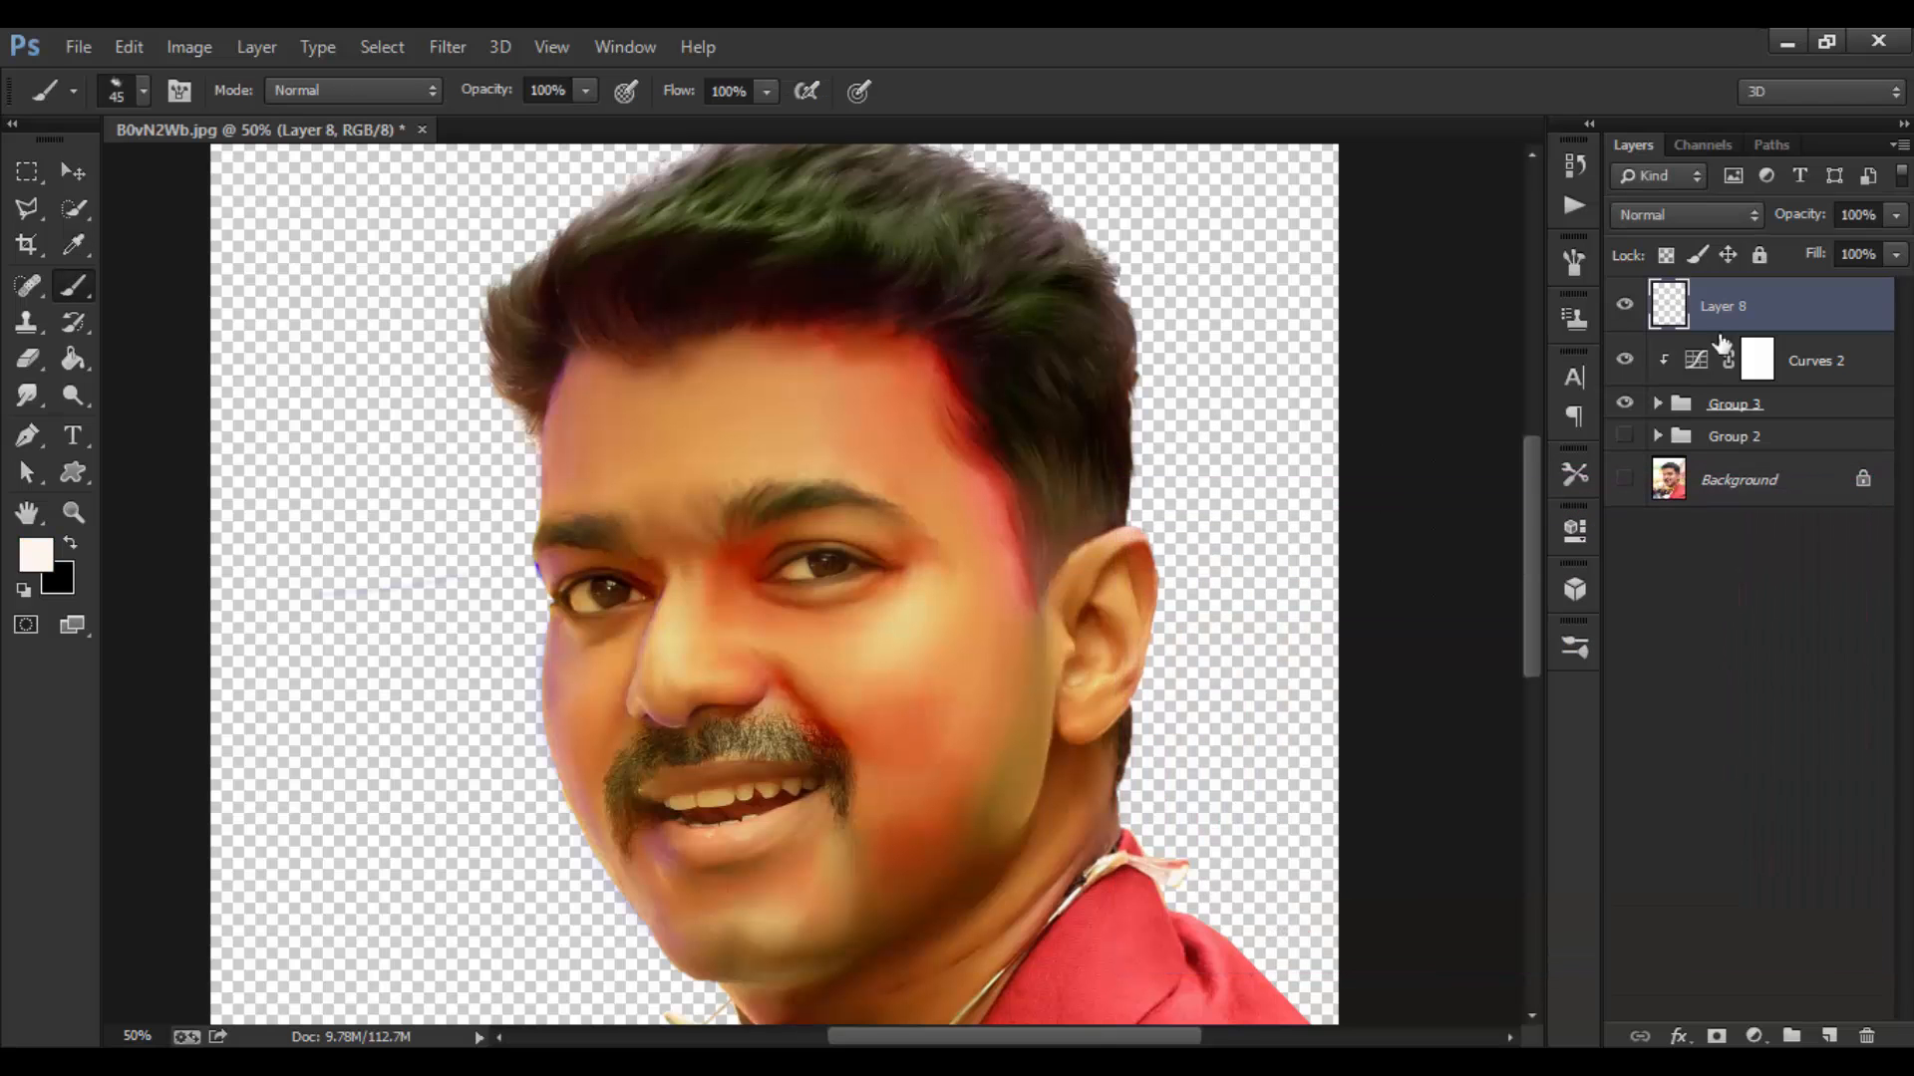
Step: Lower brush flow to about 12%, try a faint forehead stroke on Layer 8, and undo it
{"action": "left_click", "coordinate": [1624, 306]}
{"action": "mouse_move", "coordinate": [678, 104]}
{"action": "left_mouse_down"}
{"action": "mouse_move", "coordinate": [574, 103]}
{"action": "mouse_move", "coordinate": [699, 103]}
{"action": "left_mouse_up"}
{"action": "key", "text": "bracketright"}
{"action": "key", "text": "bracketright"}
{"action": "mouse_move", "coordinate": [821, 386]}
{"action": "left_mouse_down"}
{"action": "mouse_move", "coordinate": [846, 447]}
{"action": "mouse_move", "coordinate": [827, 384]}
{"action": "mouse_move", "coordinate": [821, 447]}
{"action": "mouse_move", "coordinate": [812, 388]}
{"action": "mouse_move", "coordinate": [783, 465]}
{"action": "mouse_move", "coordinate": [808, 368]}
{"action": "mouse_move", "coordinate": [842, 399]}
{"action": "mouse_move", "coordinate": [848, 369]}
{"action": "mouse_move", "coordinate": [893, 472]}
{"action": "mouse_move", "coordinate": [903, 399]}
{"action": "mouse_move", "coordinate": [819, 412]}
{"action": "mouse_move", "coordinate": [816, 365]}
{"action": "mouse_move", "coordinate": [789, 449]}
{"action": "mouse_move", "coordinate": [769, 387]}
{"action": "mouse_move", "coordinate": [795, 453]}
{"action": "left_mouse_up"}
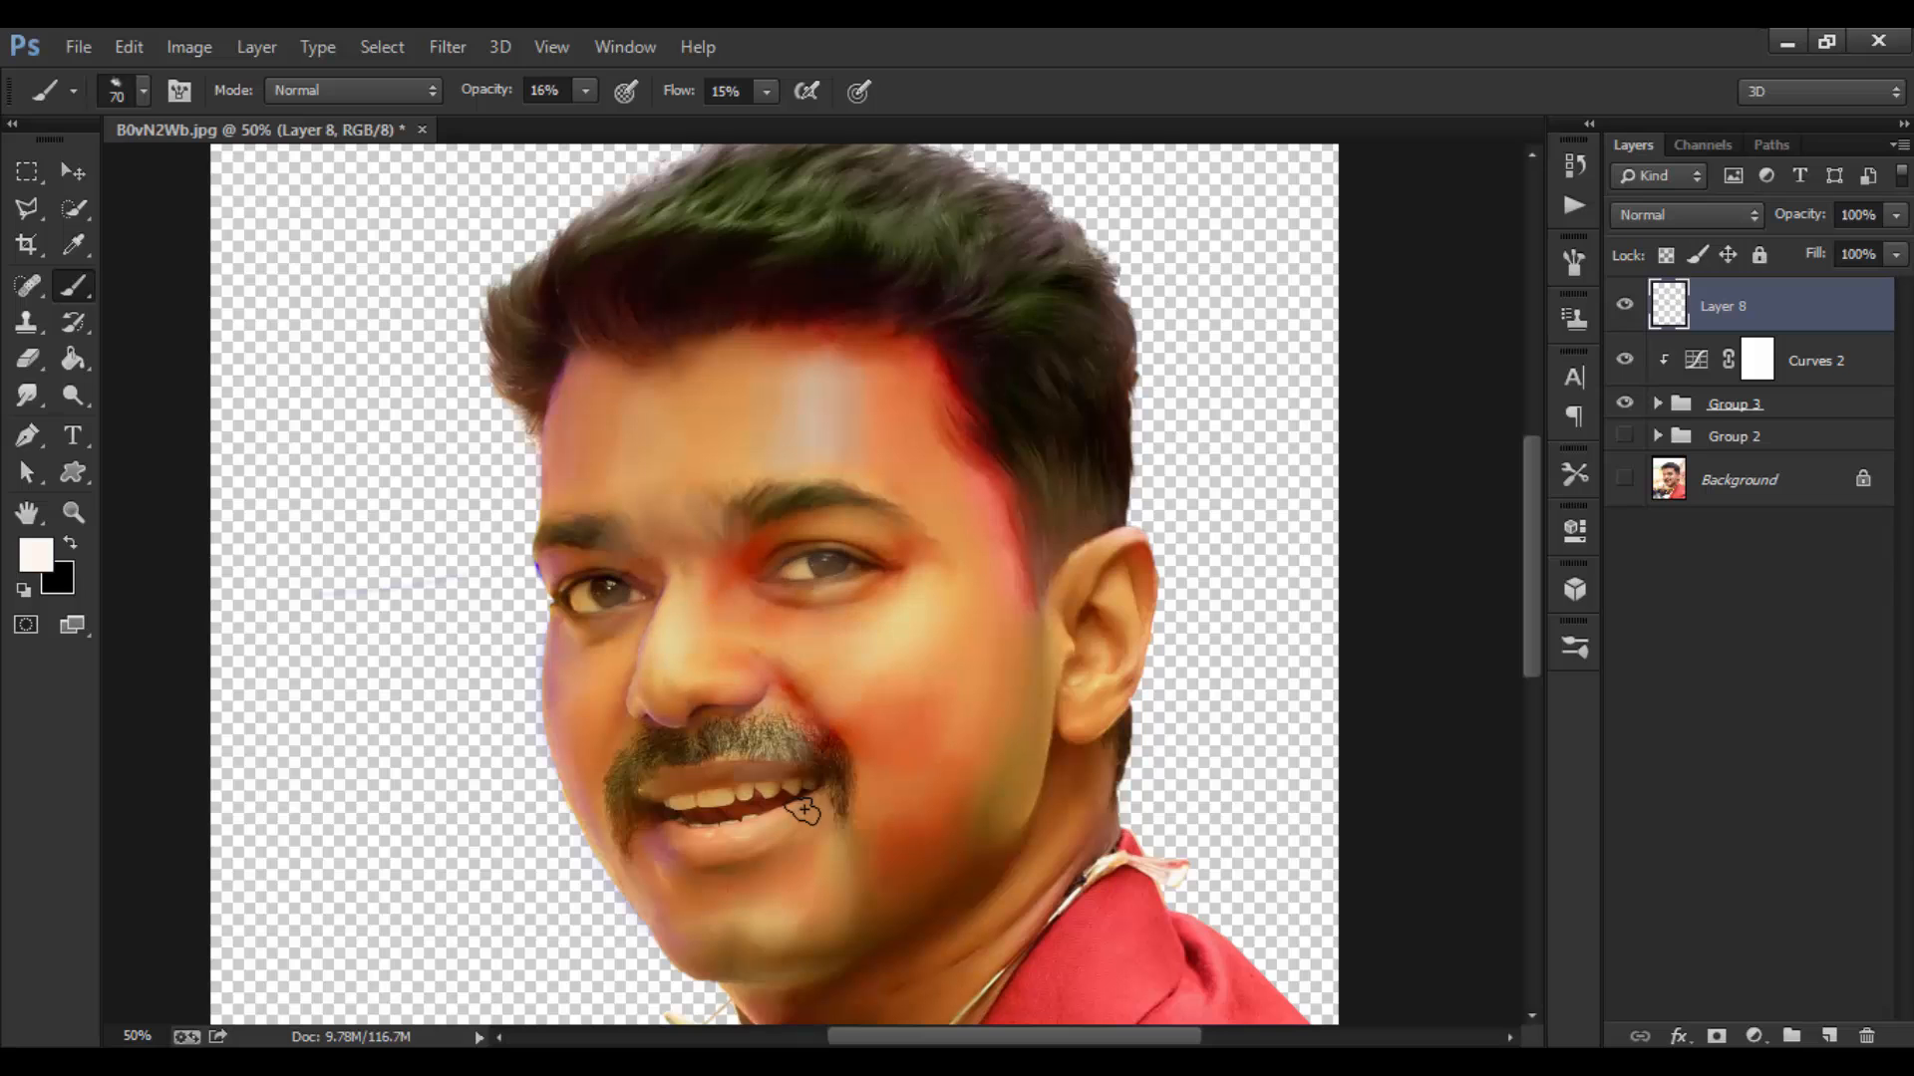
{"action": "key", "text": "ctrl+z"}
{"action": "key", "text": "ctrl+z"}
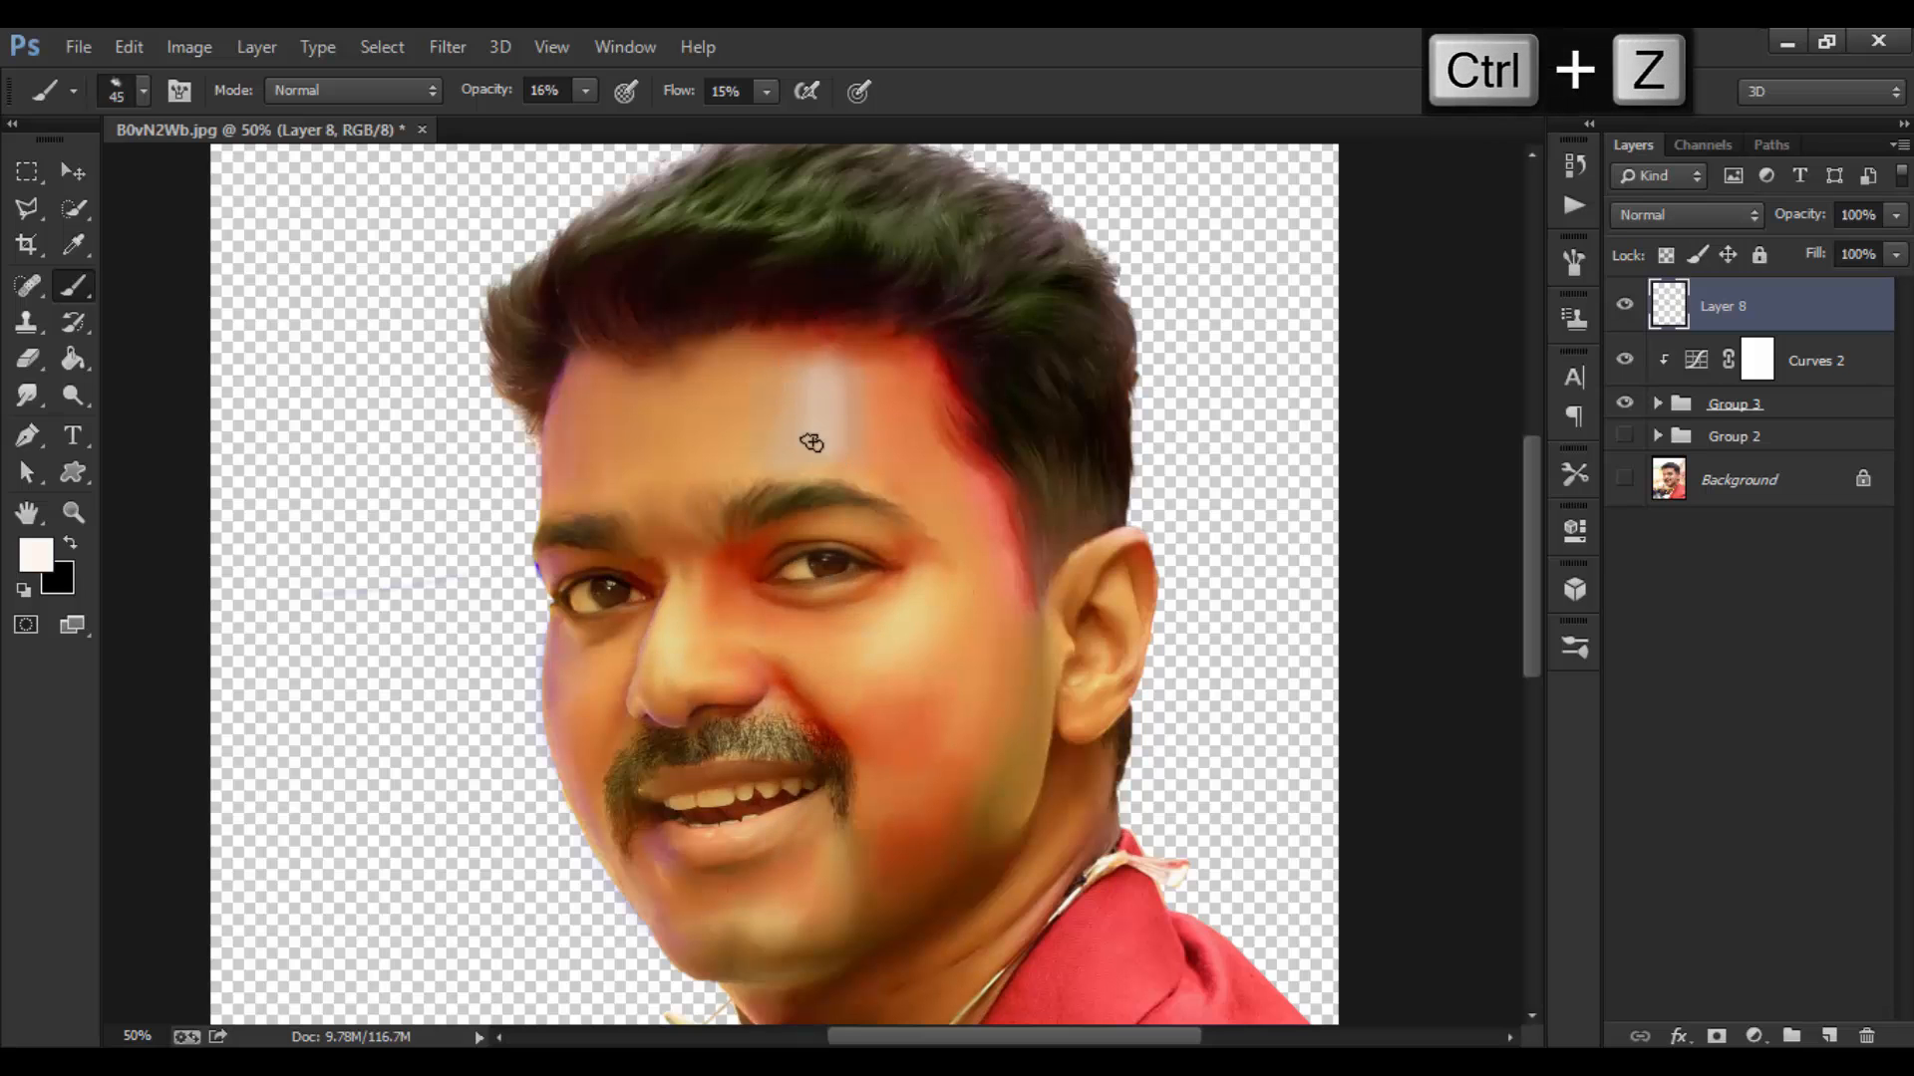
Step: Build up soft pale highlights on the forehead and the cheek below the eye
{"action": "key", "text": "bracketright"}
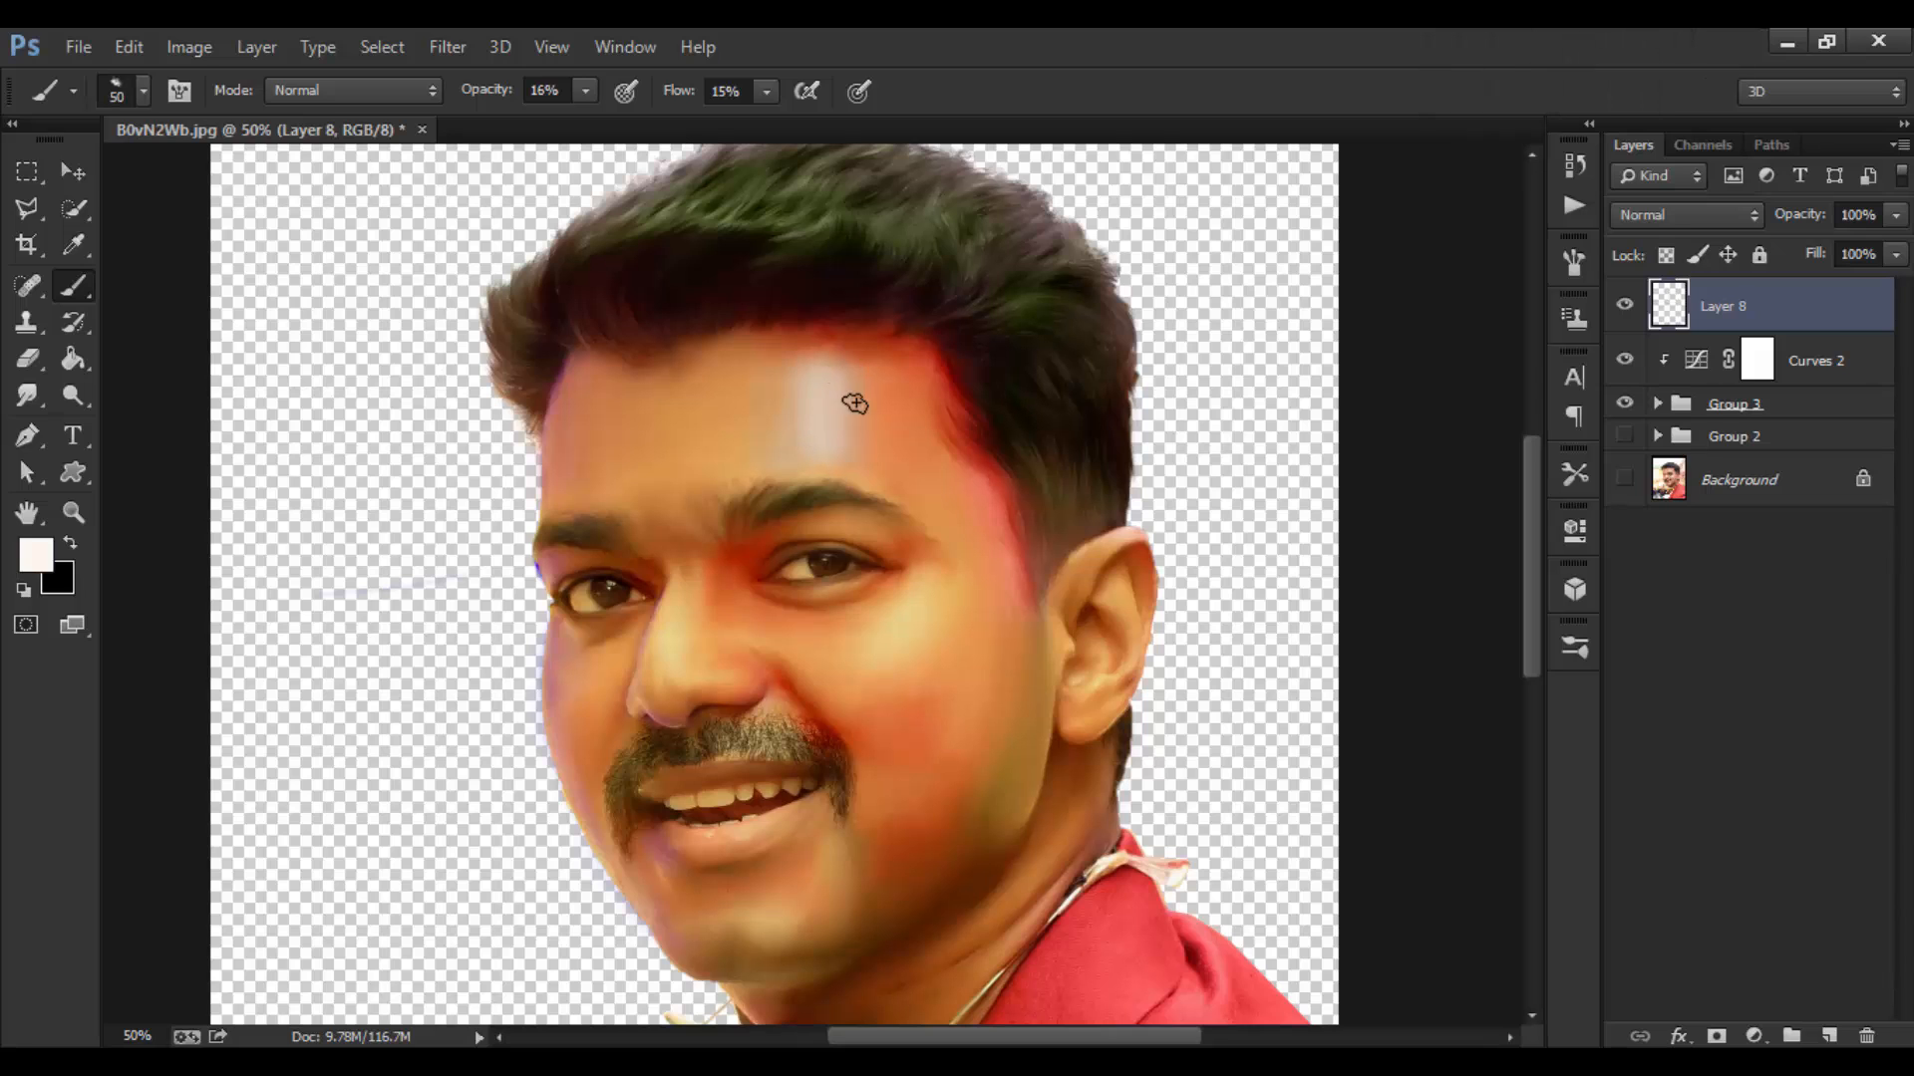
{"action": "key", "text": "bracketright"}
{"action": "key", "text": "bracketright"}
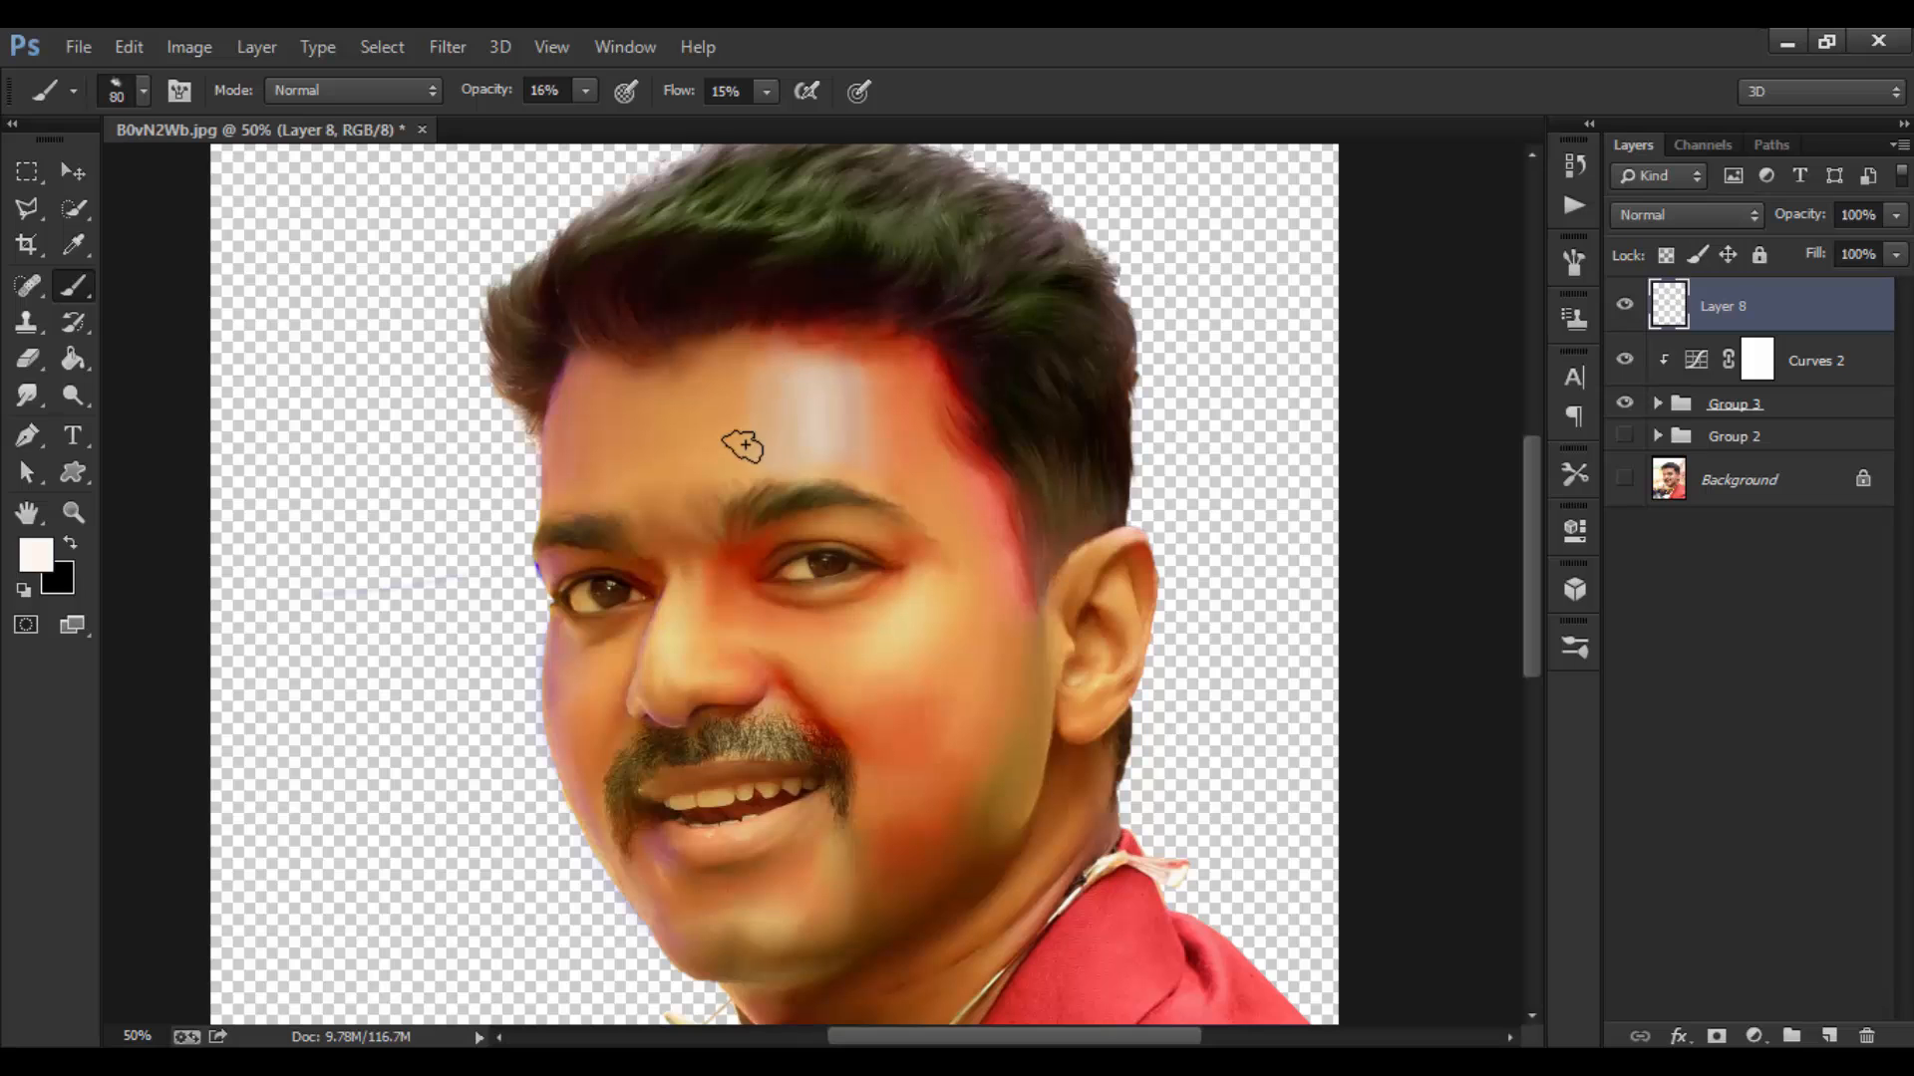
{"action": "key", "text": "bracketleft"}
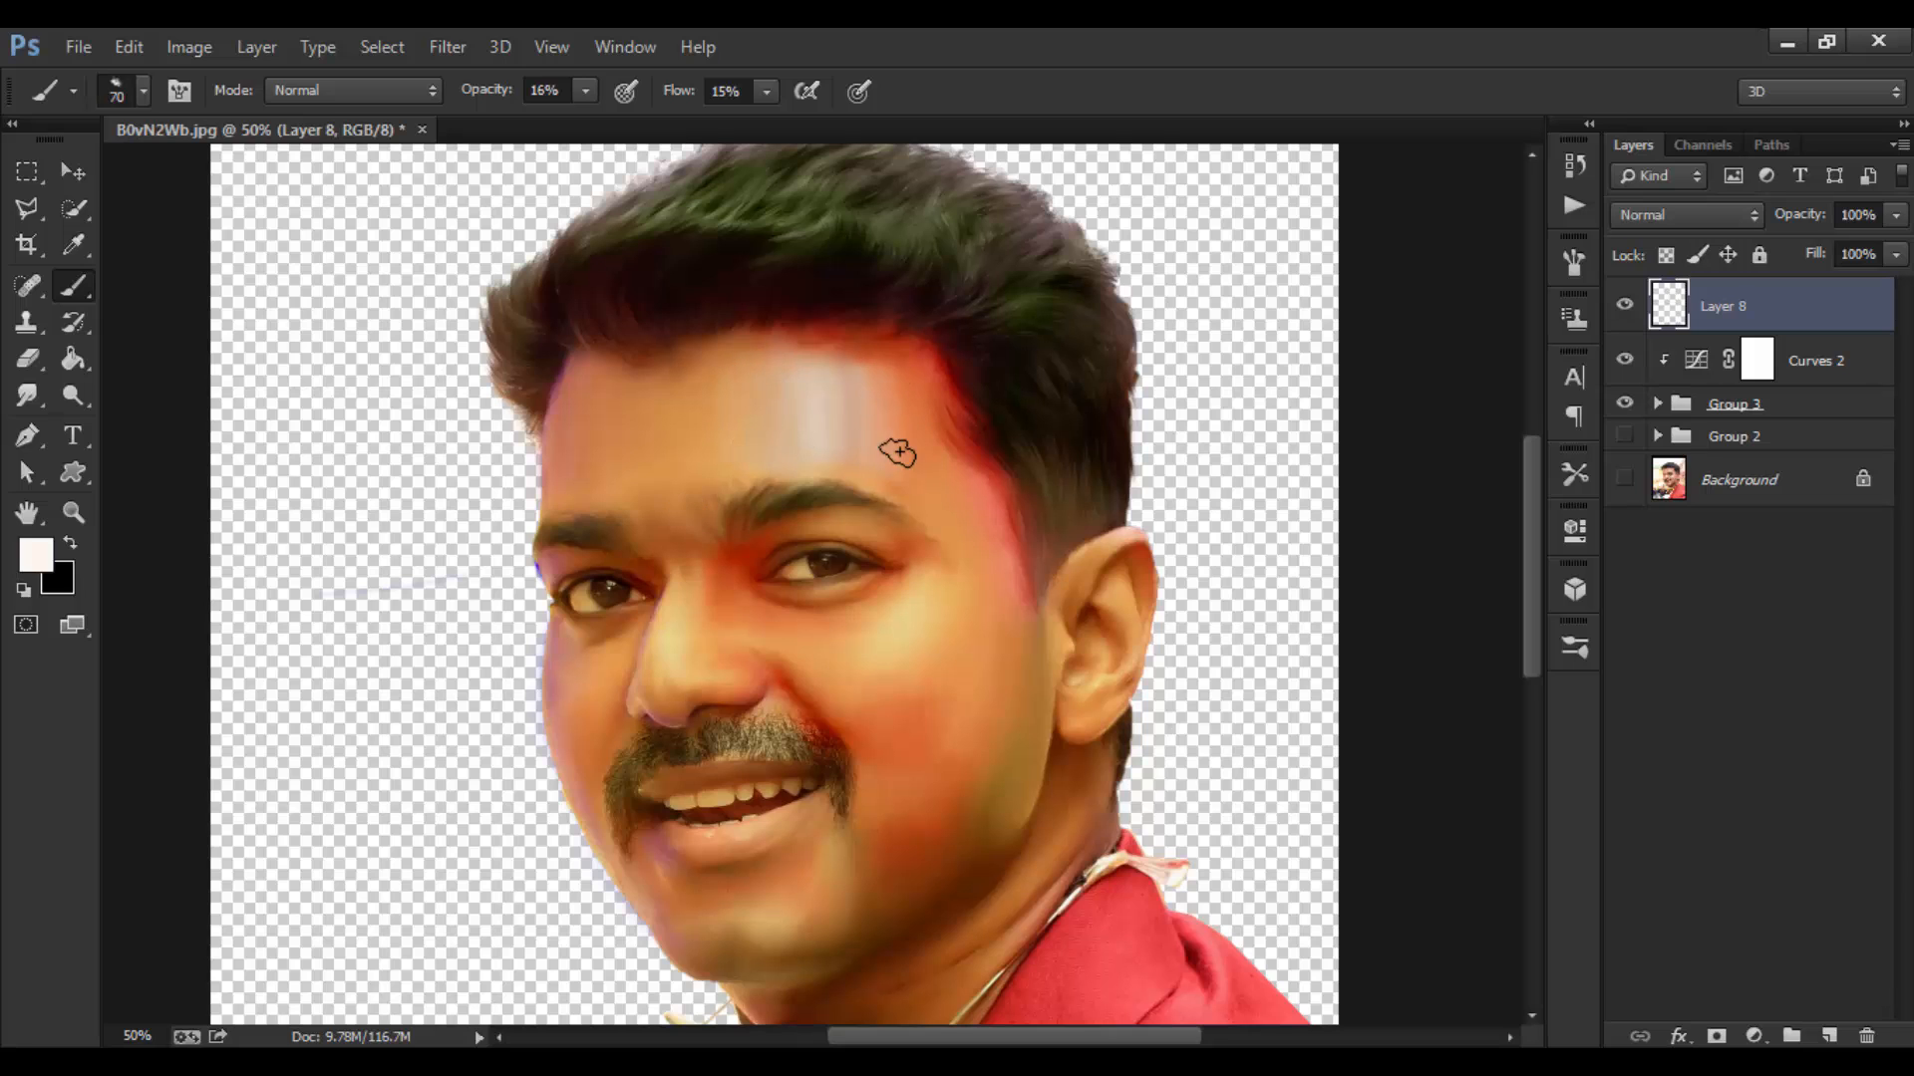
{"action": "key", "text": "bracketleft"}
{"action": "mouse_move", "coordinate": [834, 379]}
{"action": "left_mouse_down"}
{"action": "mouse_move", "coordinate": [806, 453]}
{"action": "mouse_move", "coordinate": [807, 381]}
{"action": "mouse_move", "coordinate": [833, 376]}
{"action": "mouse_move", "coordinate": [845, 472]}
{"action": "mouse_move", "coordinate": [858, 398]}
{"action": "mouse_move", "coordinate": [882, 455]}
{"action": "mouse_move", "coordinate": [839, 384]}
{"action": "mouse_move", "coordinate": [876, 453]}
{"action": "left_mouse_up"}
{"action": "key", "text": "bracketright"}
{"action": "key", "text": "bracketright"}
{"action": "key", "text": "bracketleft"}
{"action": "key", "text": "bracketleft"}
{"action": "key", "text": "bracketleft"}
{"action": "mouse_move", "coordinate": [906, 636]}
{"action": "left_mouse_down"}
{"action": "mouse_move", "coordinate": [864, 661]}
{"action": "mouse_move", "coordinate": [908, 637]}
{"action": "mouse_move", "coordinate": [840, 639]}
{"action": "mouse_move", "coordinate": [939, 634]}
{"action": "left_mouse_up"}
Step: Lighten the cheek under the eye with a larger brush
{"action": "key", "text": "bracketright"}
{"action": "key", "text": "bracketright"}
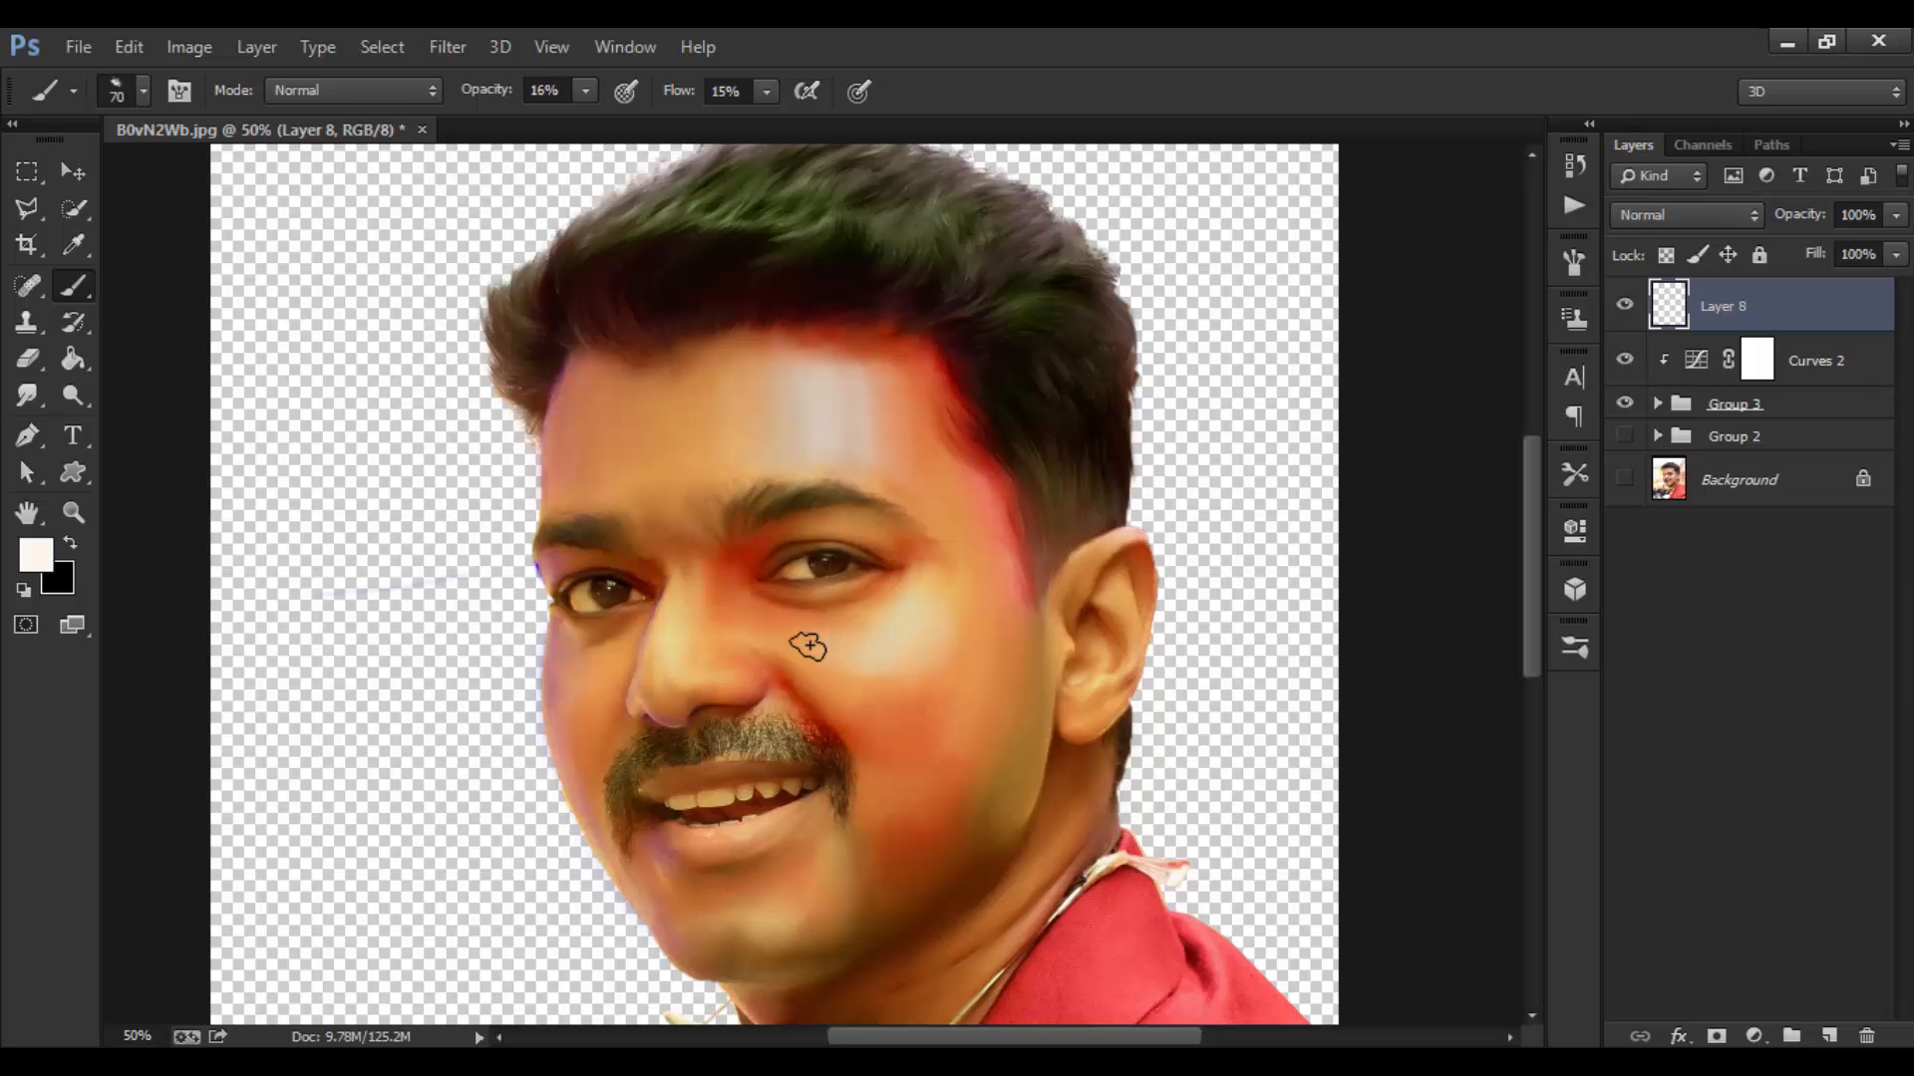
{"action": "key", "text": "bracketright"}
{"action": "left_click_drag", "start_coordinate": [803, 634], "coordinate": [916, 643]}
{"action": "key", "text": "bracketleft"}
{"action": "key", "text": "bracketleft"}
{"action": "key", "text": "bracketright"}
{"action": "key", "text": "bracketright"}
{"action": "key", "text": "bracketleft"}
{"action": "key", "text": "bracketleft"}
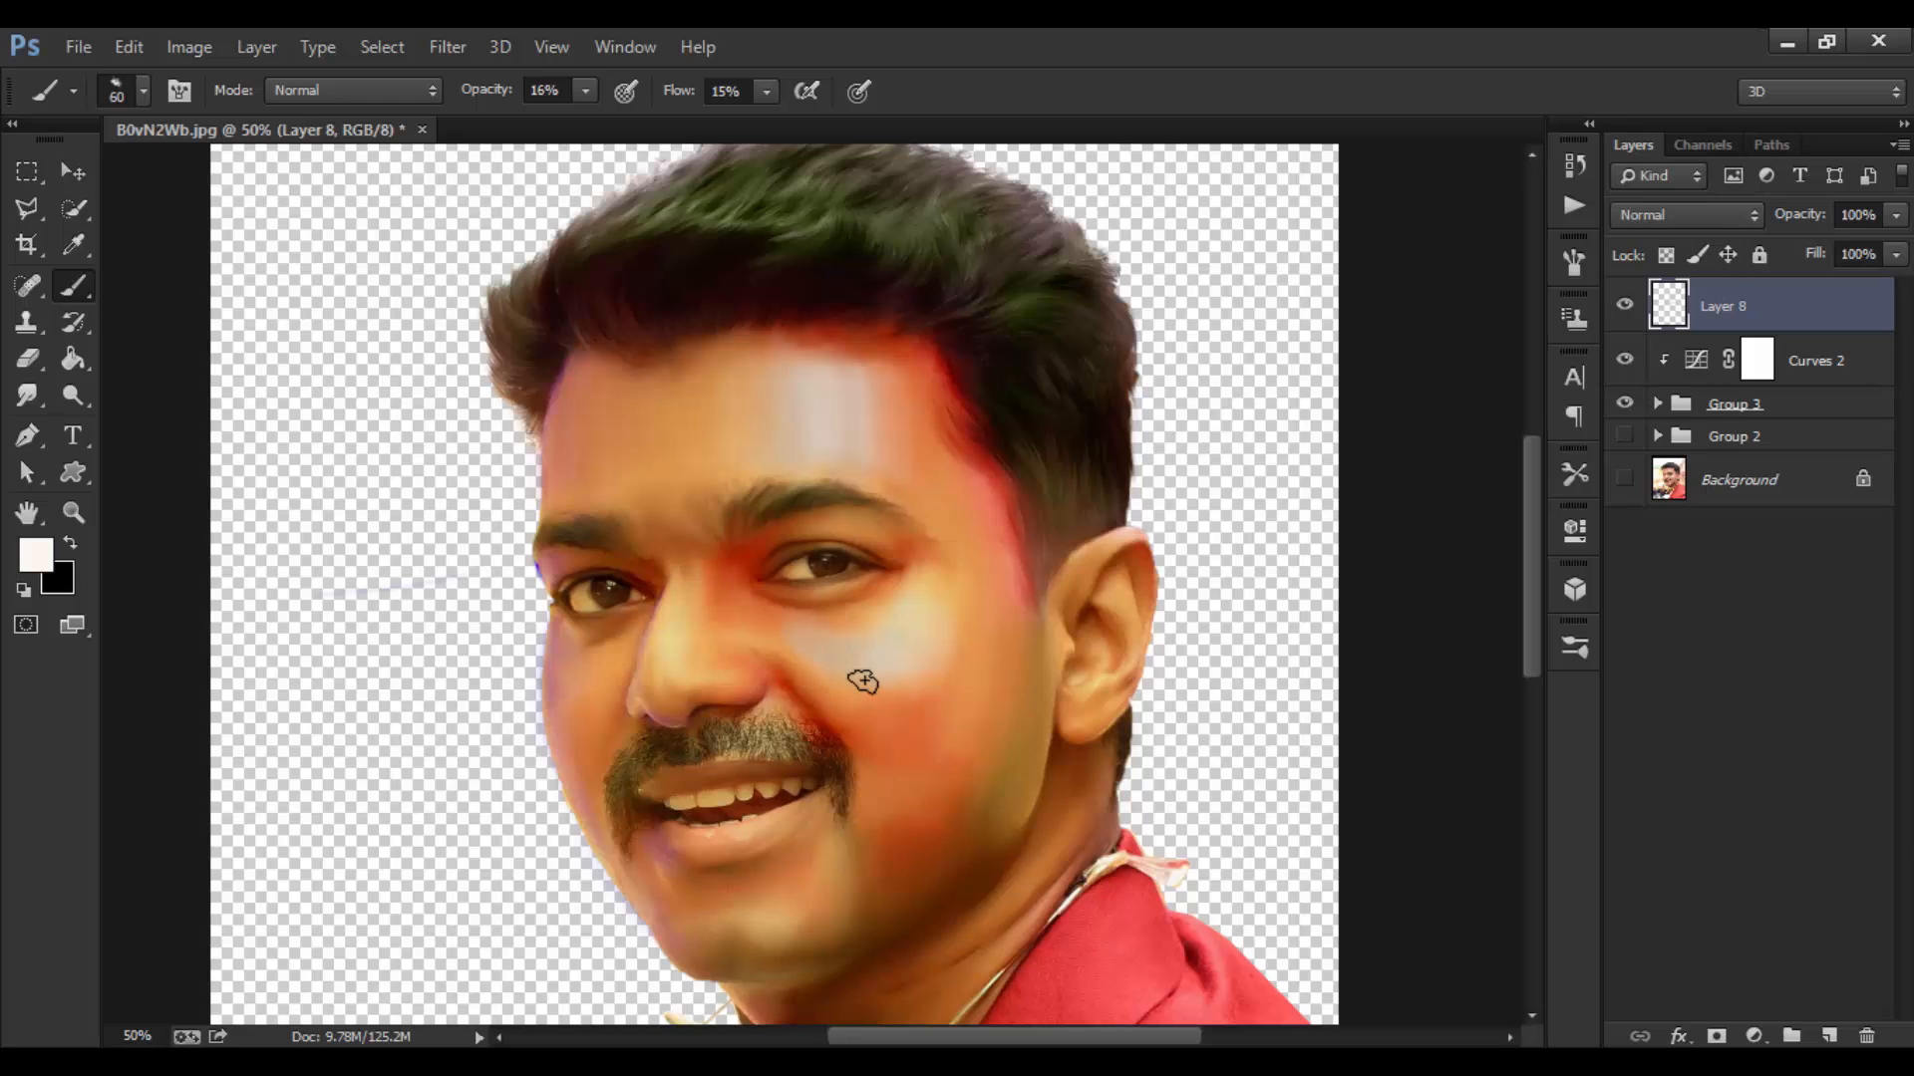
{"action": "key", "text": "bracketleft"}
{"action": "key", "text": "bracketright"}
{"action": "key", "text": "bracketright"}
Step: Blend the nose area at varied brush sizes and undo the last stroke on the lower face
{"action": "key", "text": "bracketleft"}
{"action": "key", "text": "bracketleft"}
{"action": "key", "text": "bracketleft"}
{"action": "key", "text": "bracketleft"}
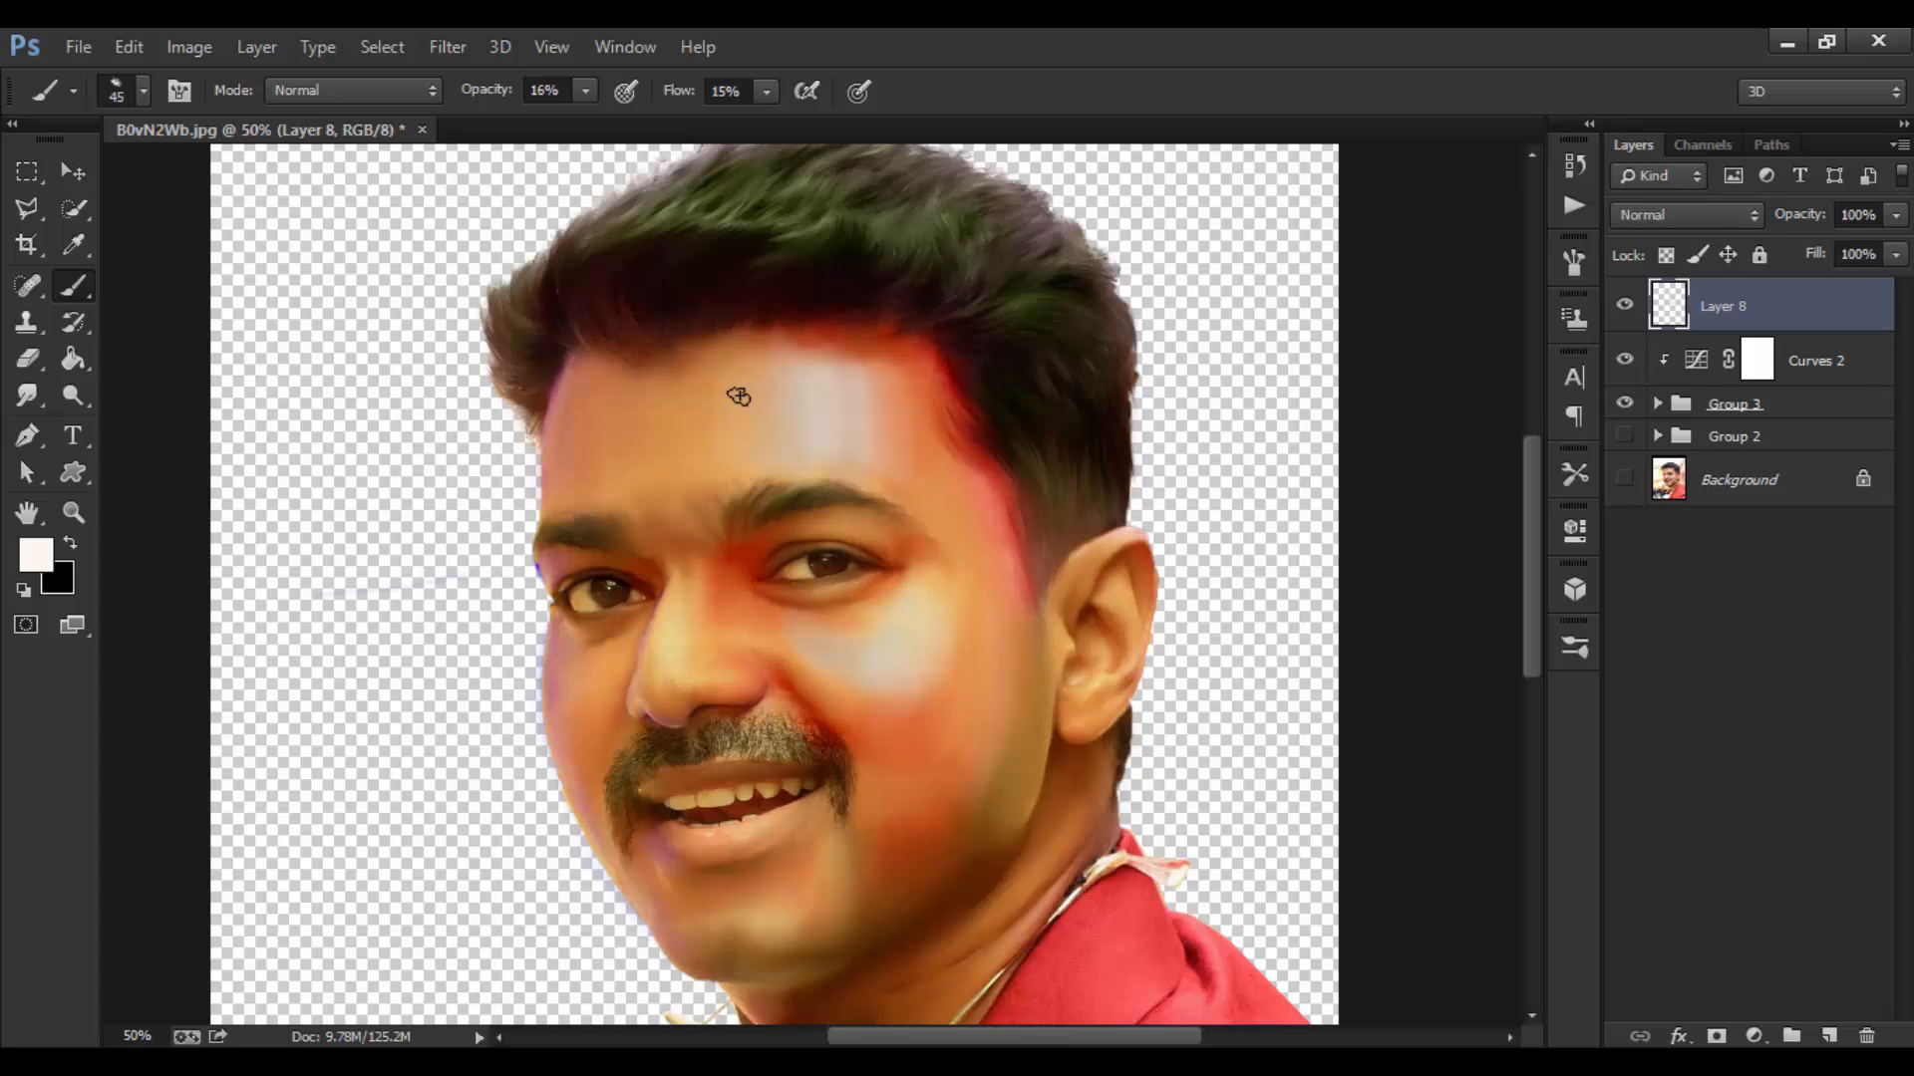
{"action": "key", "text": "bracketright"}
{"action": "key", "text": "bracketright"}
{"action": "key", "text": "bracketright"}
{"action": "key", "text": "bracketright"}
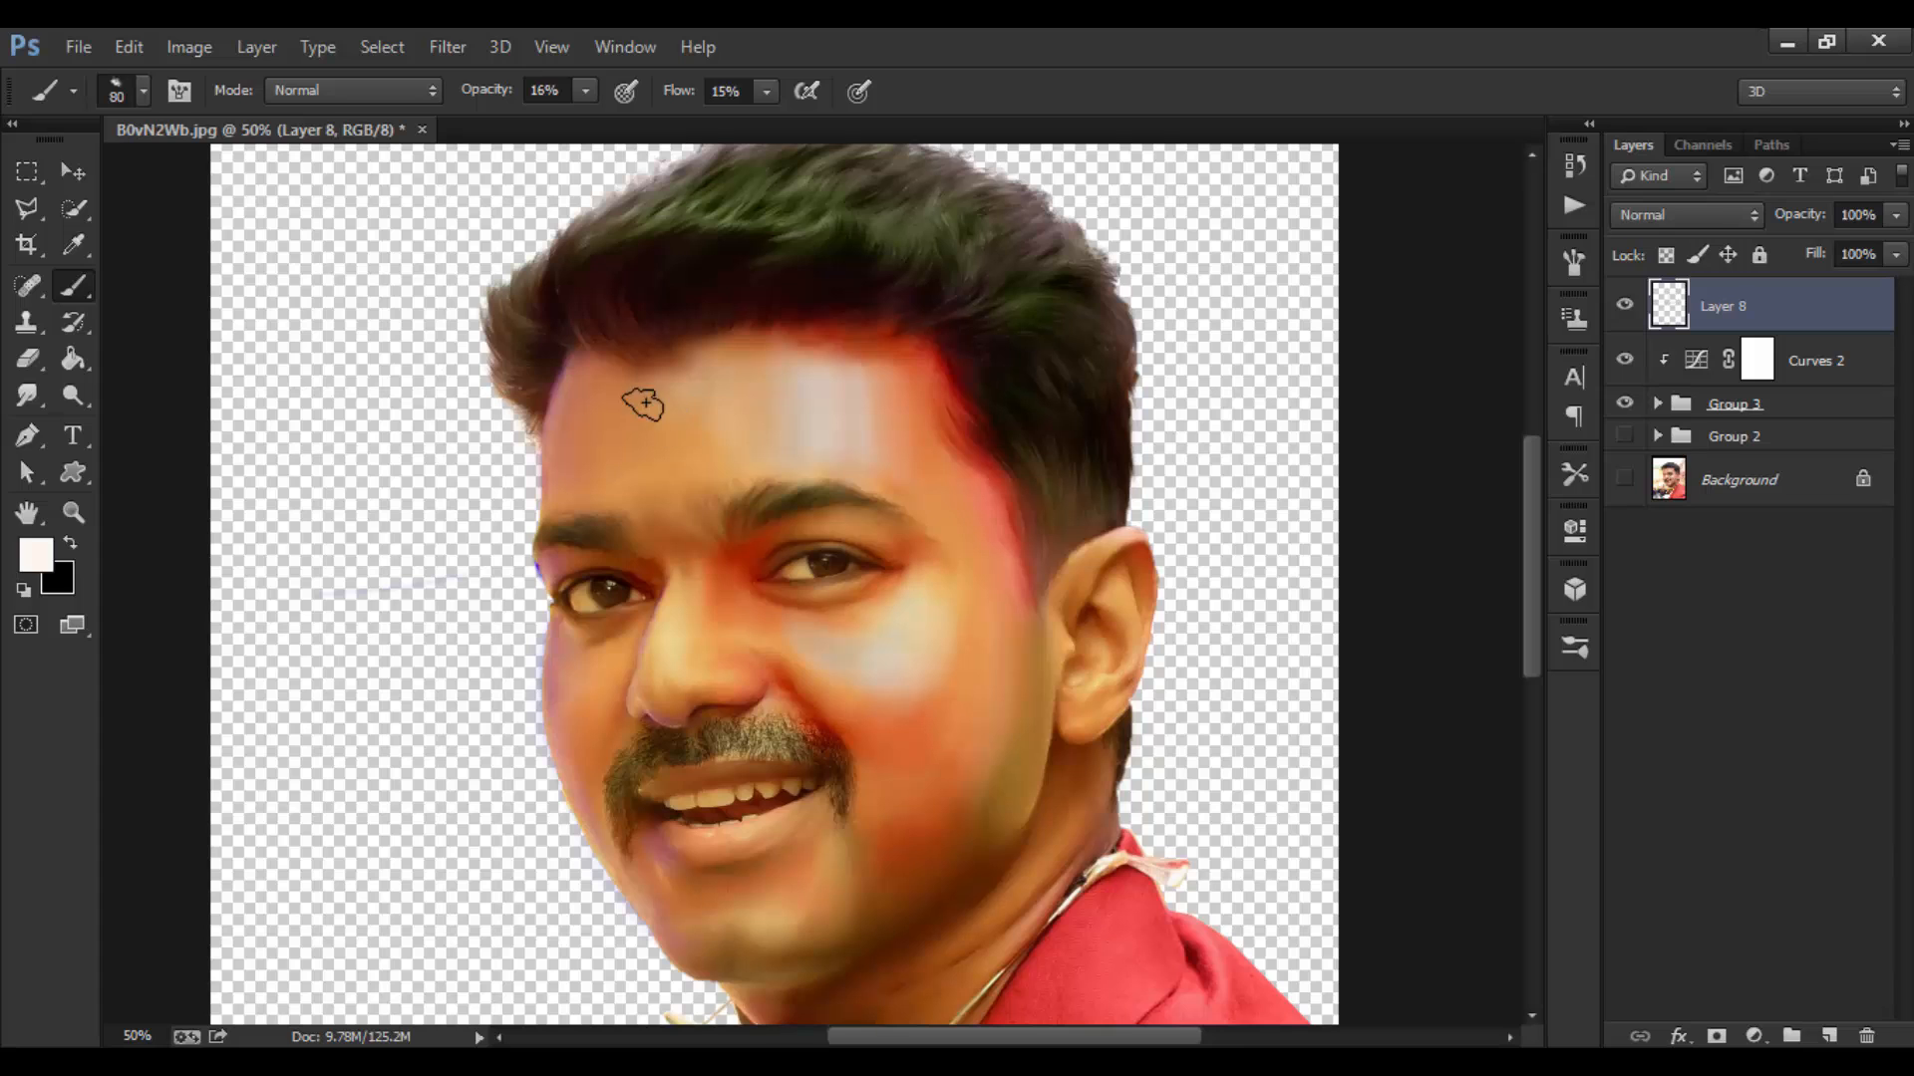
{"action": "key", "text": "bracketleft"}
{"action": "key", "text": "bracketleft"}
{"action": "key", "text": "bracketleft"}
{"action": "key", "text": "bracketleft"}
{"action": "key", "text": "bracketright"}
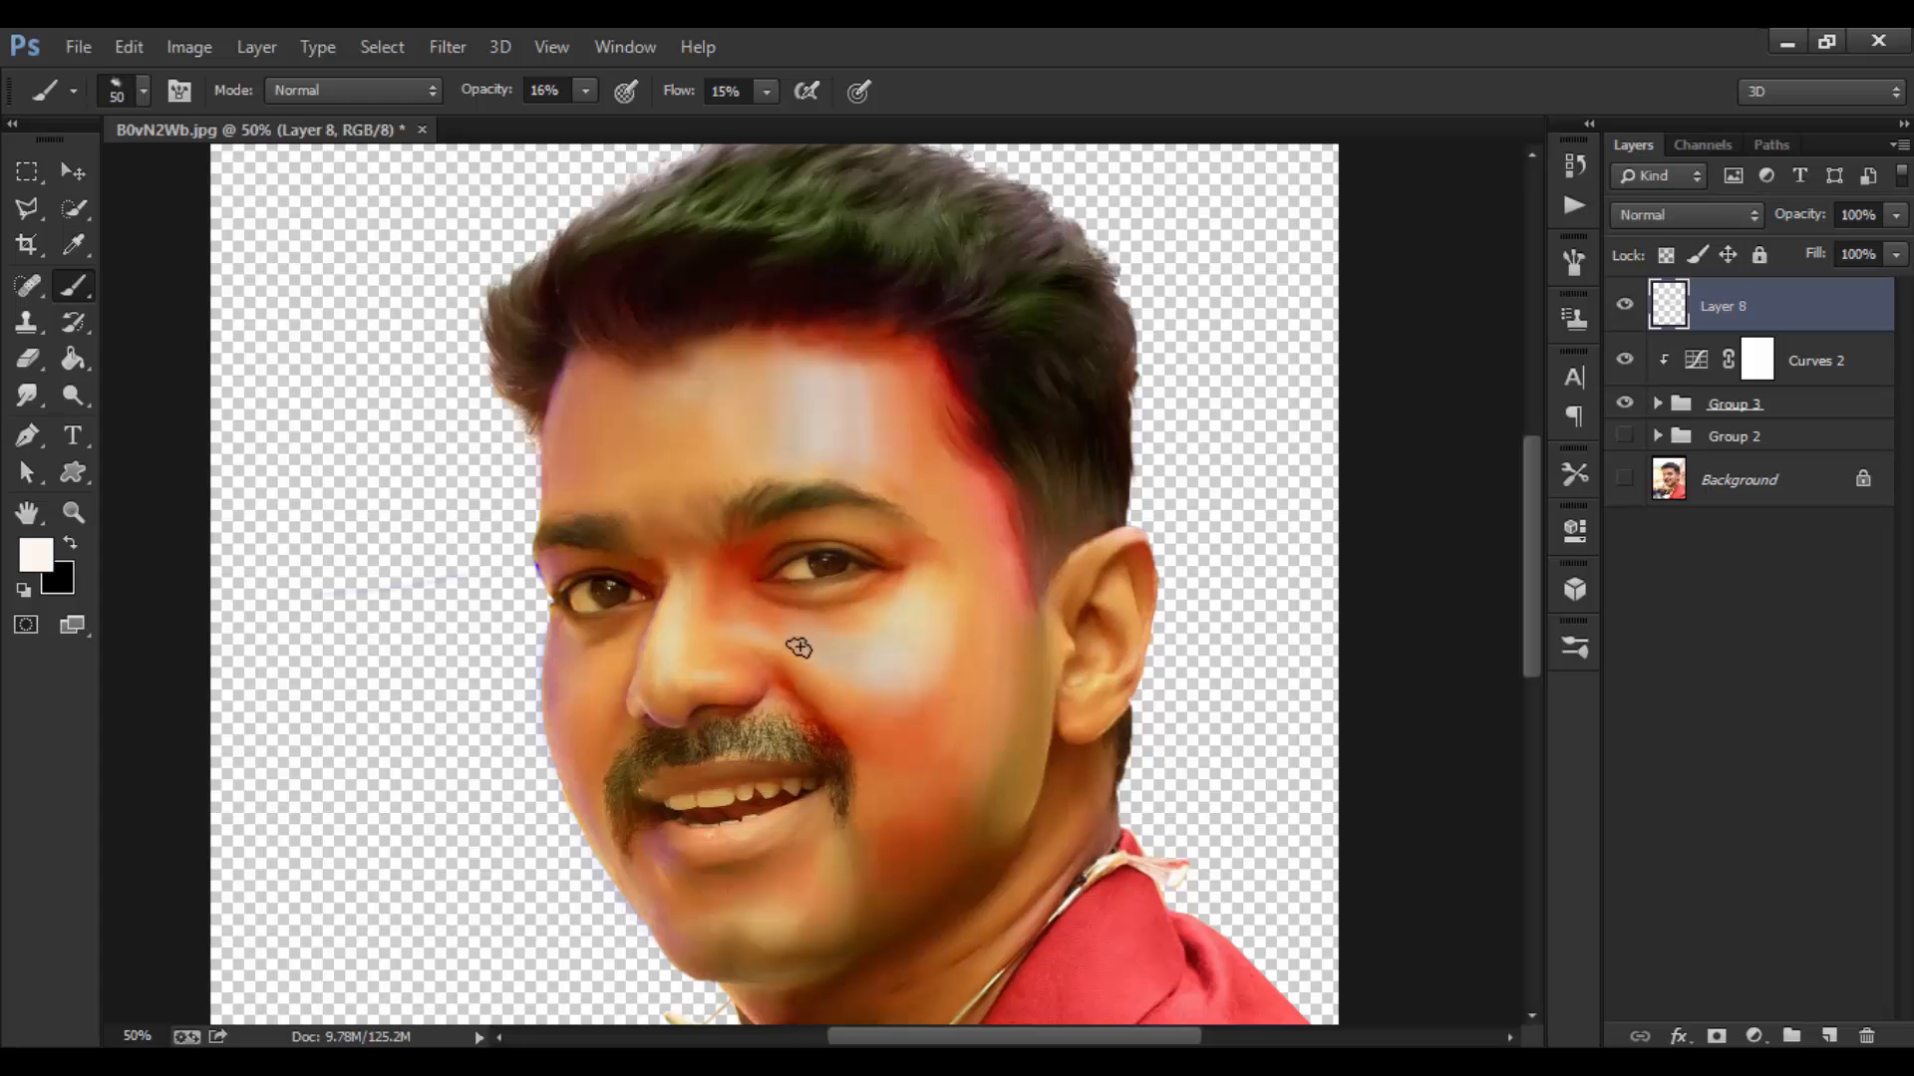
{"action": "key", "text": "bracketright"}
{"action": "key", "text": "bracketright"}
{"action": "key", "text": "bracketleft"}
{"action": "key", "text": "bracketleft"}
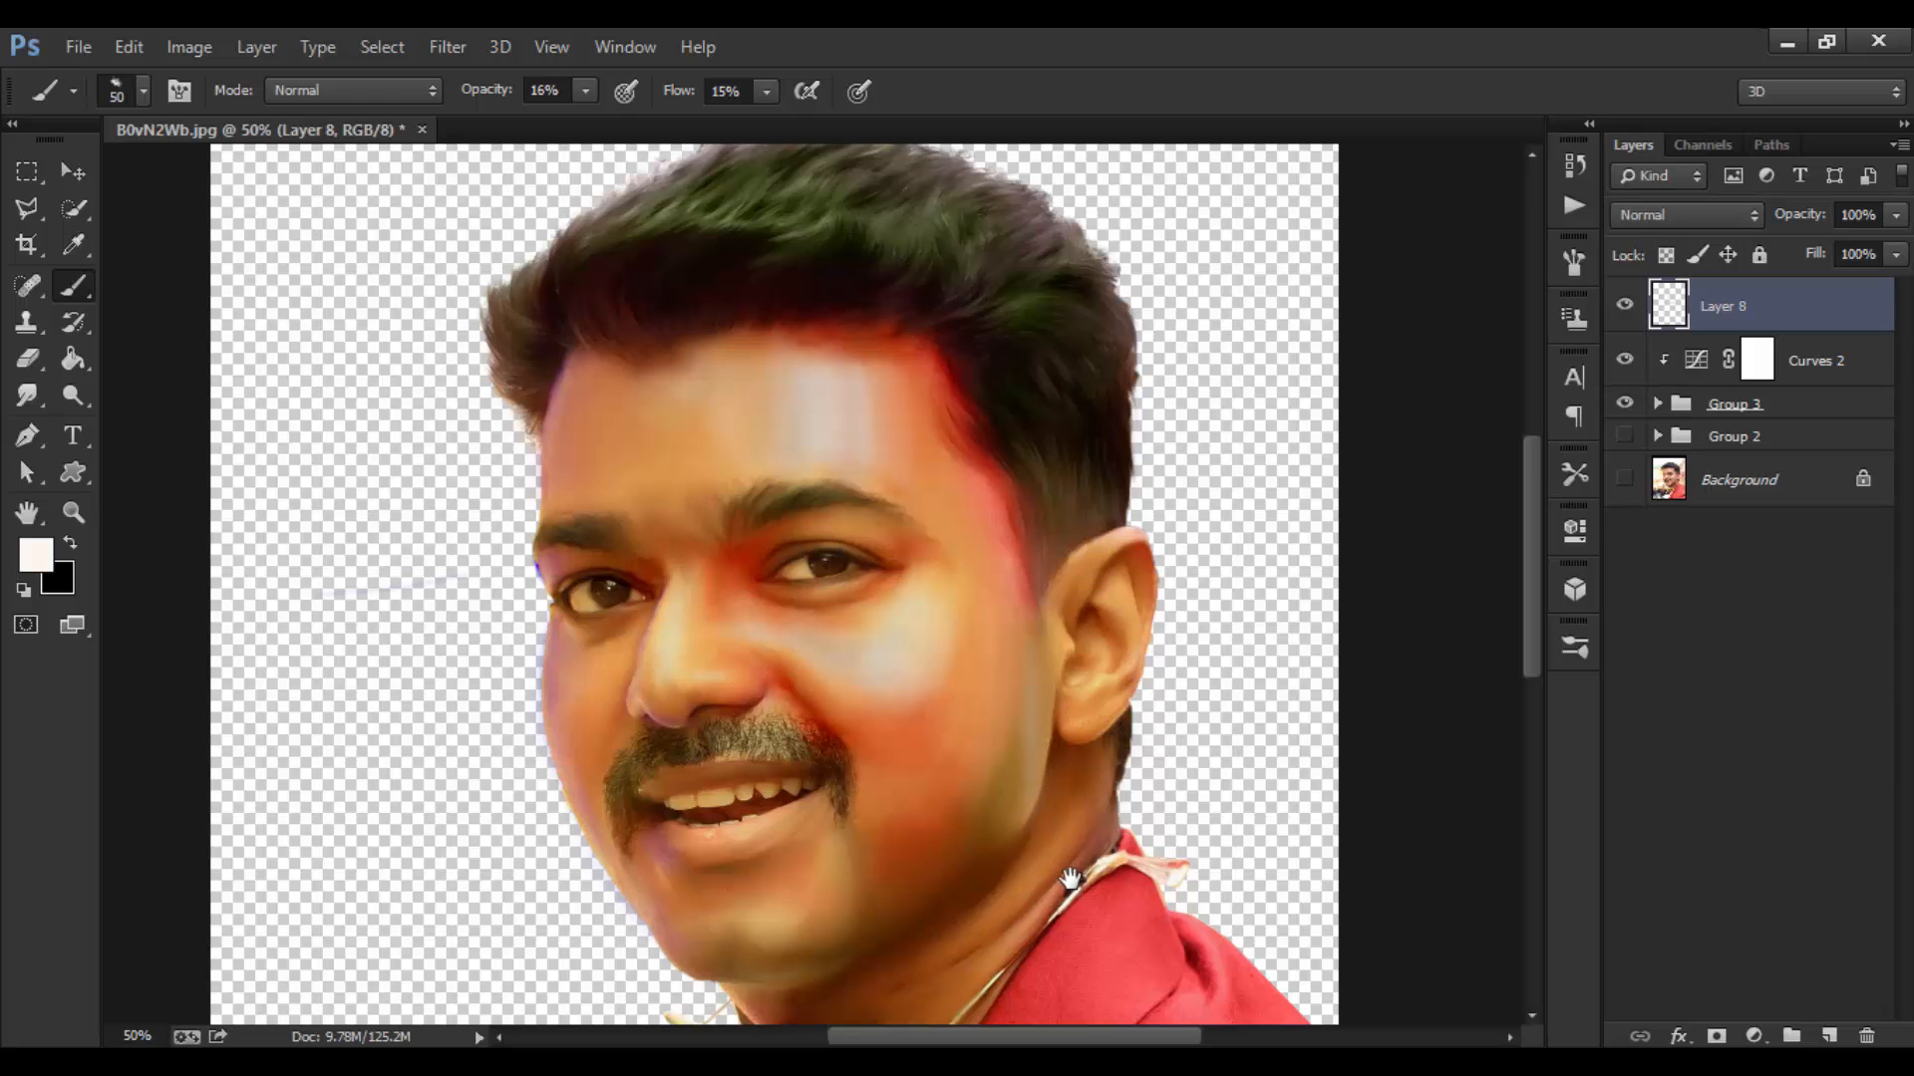
{"action": "left_click_drag", "start_coordinate": [1069, 879], "coordinate": [1084, 766]}
{"action": "key", "text": "ctrl+z"}
{"action": "key", "text": "bracketright"}
{"action": "key", "text": "bracketright"}
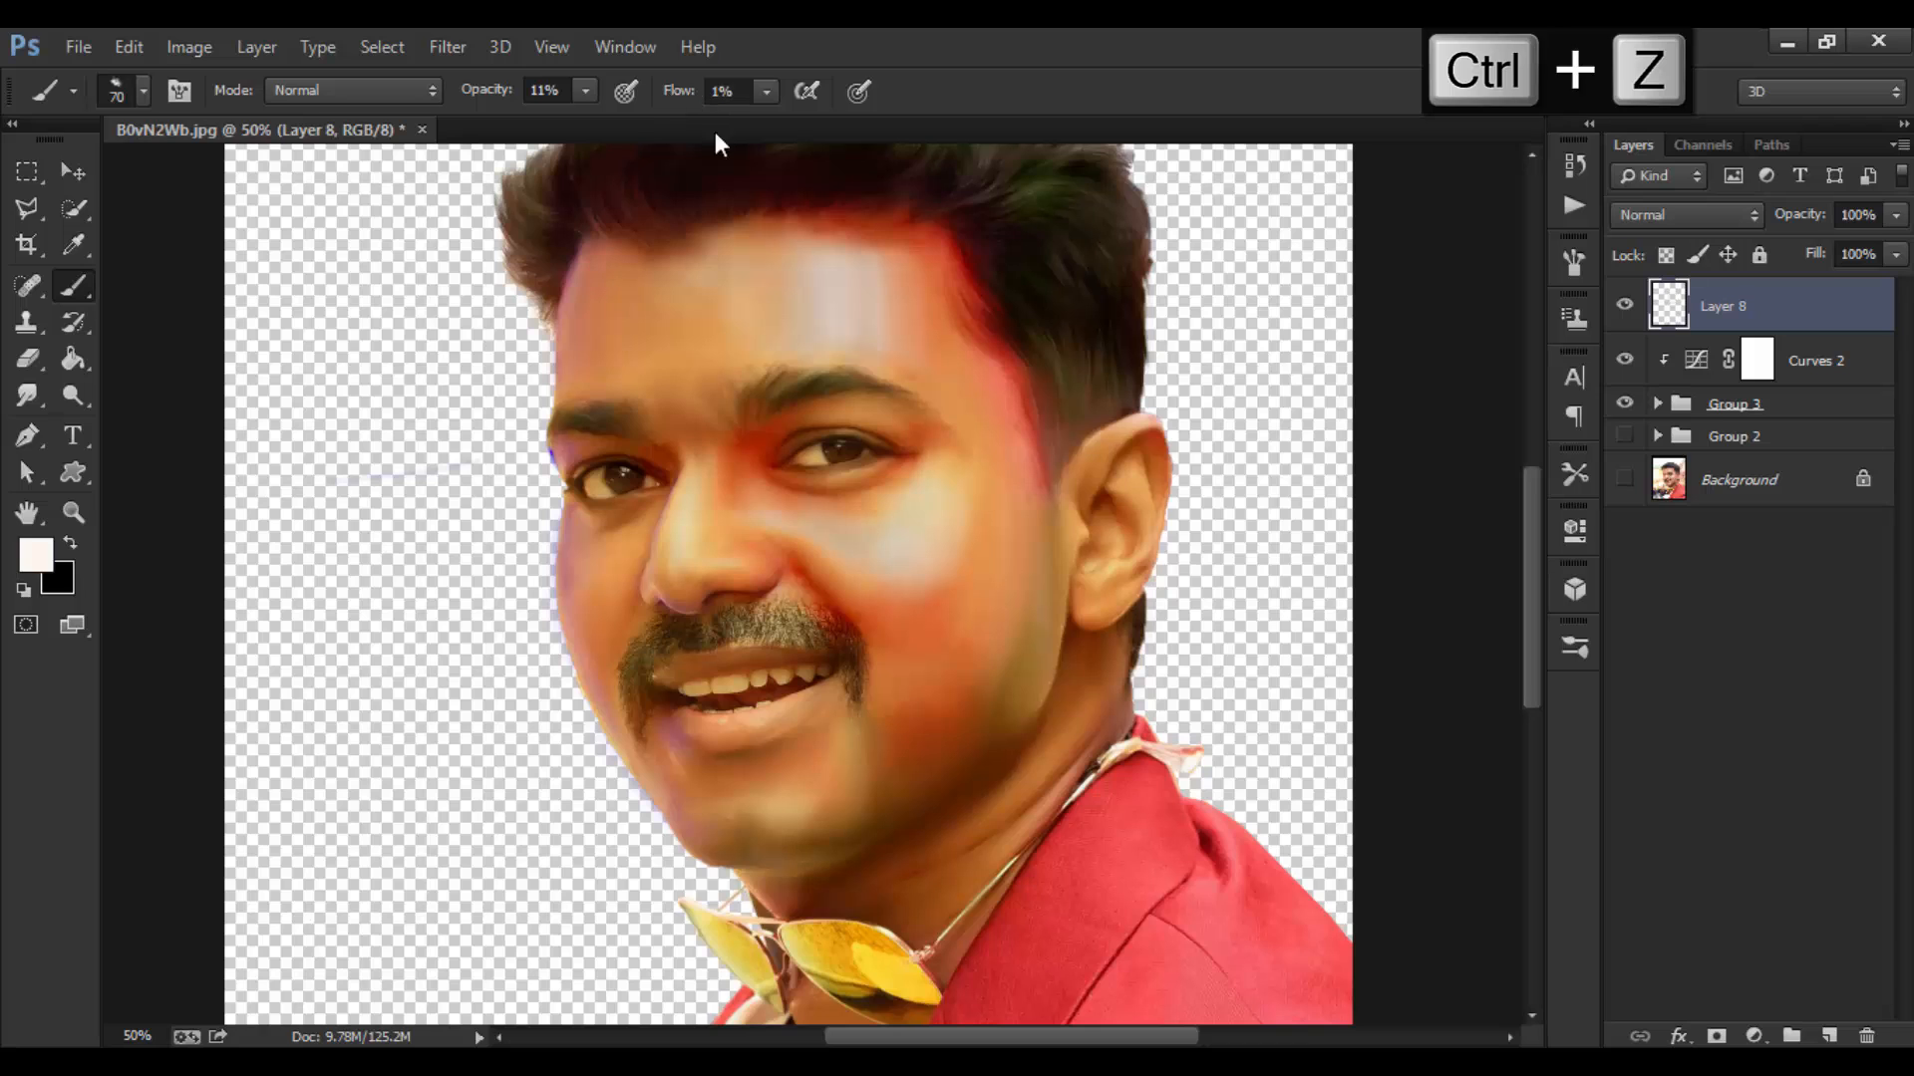
Step: Set brush flow to 8% and lighten the jaw edge below the ear
{"action": "left_click", "coordinate": [721, 91]}
{"action": "type", "text": "5"}
{"action": "left_click_drag", "start_coordinate": [671, 107], "coordinate": [676, 107]}
{"action": "mouse_move", "coordinate": [1057, 515]}
{"action": "left_mouse_down"}
{"action": "mouse_move", "coordinate": [1052, 614]}
{"action": "mouse_move", "coordinate": [1032, 673]}
{"action": "mouse_move", "coordinate": [1007, 702]}
{"action": "mouse_move", "coordinate": [999, 686]}
{"action": "mouse_move", "coordinate": [1009, 743]}
{"action": "mouse_move", "coordinate": [1040, 577]}
{"action": "left_mouse_up"}
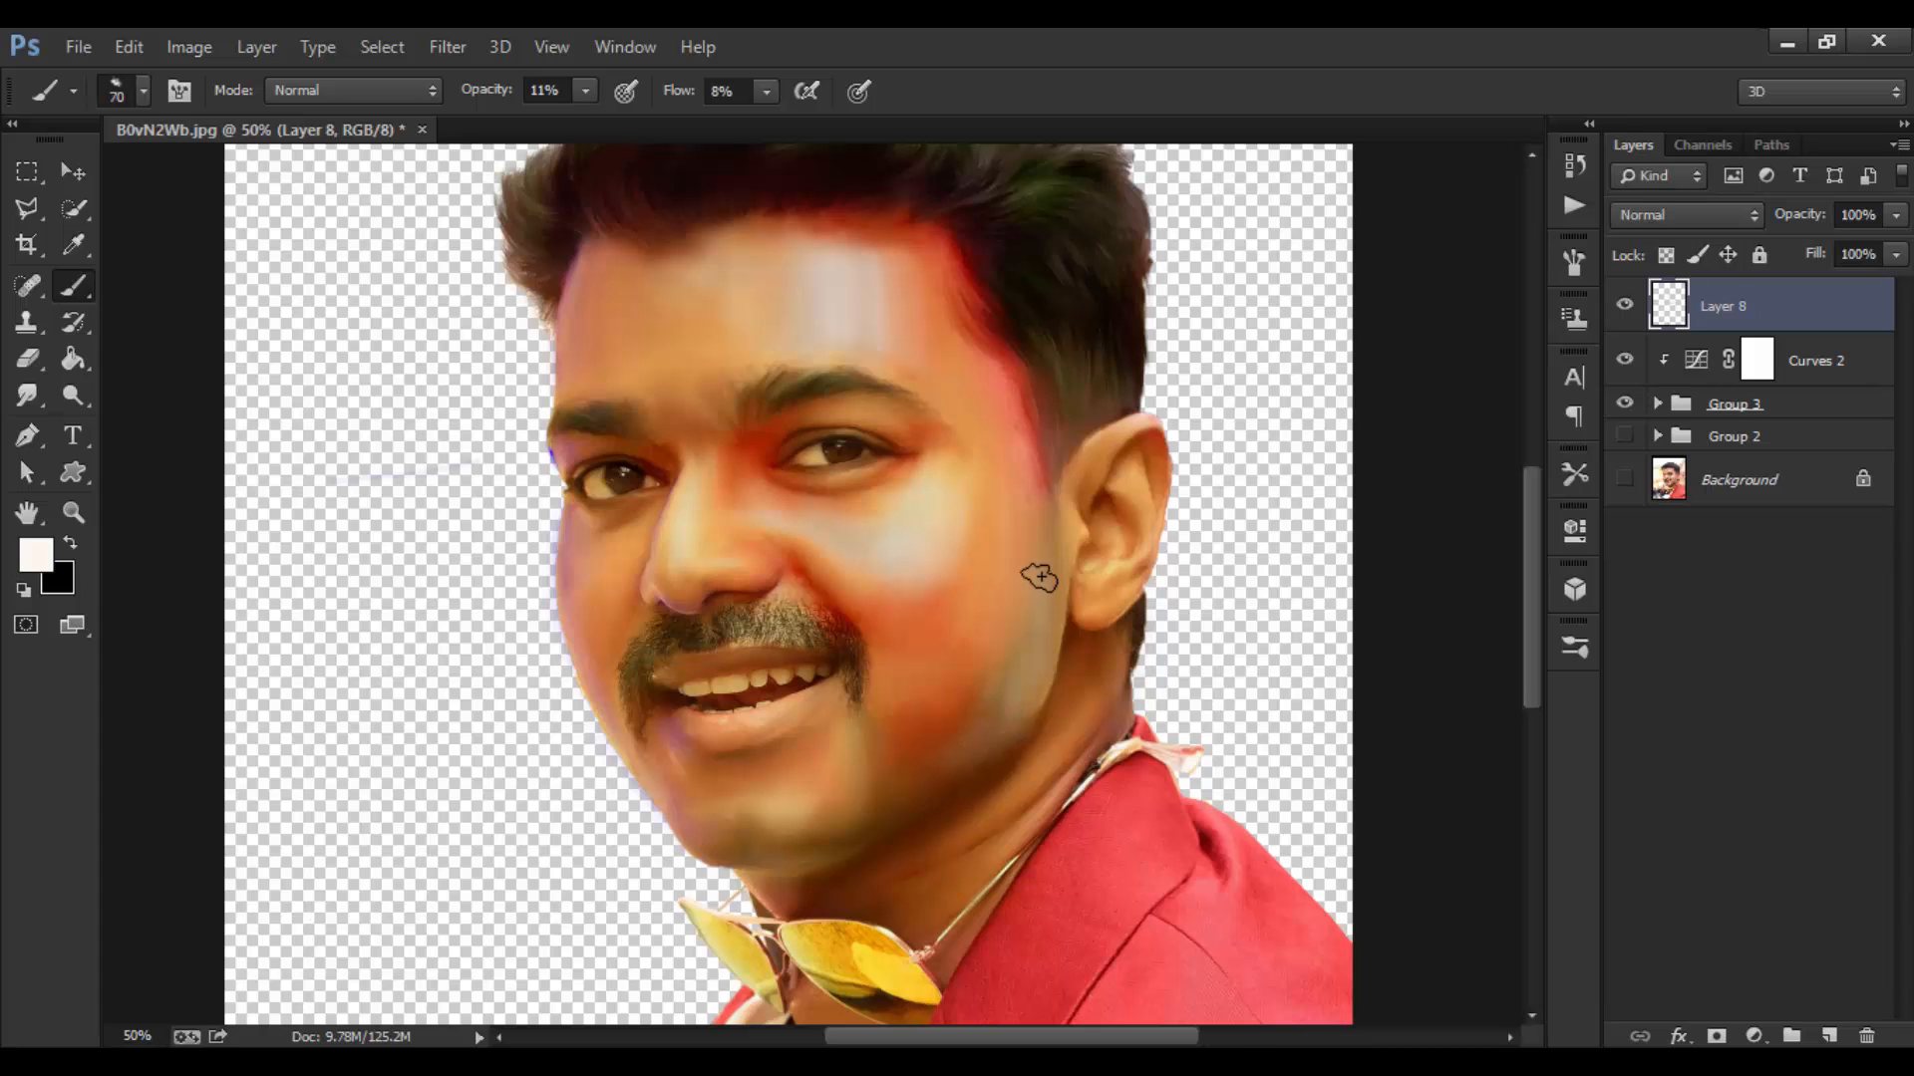
Step: Smooth the shading on the cheeks and under the eye with varied brush sizes
{"action": "key", "text": "bracketleft"}
{"action": "key", "text": "bracketleft"}
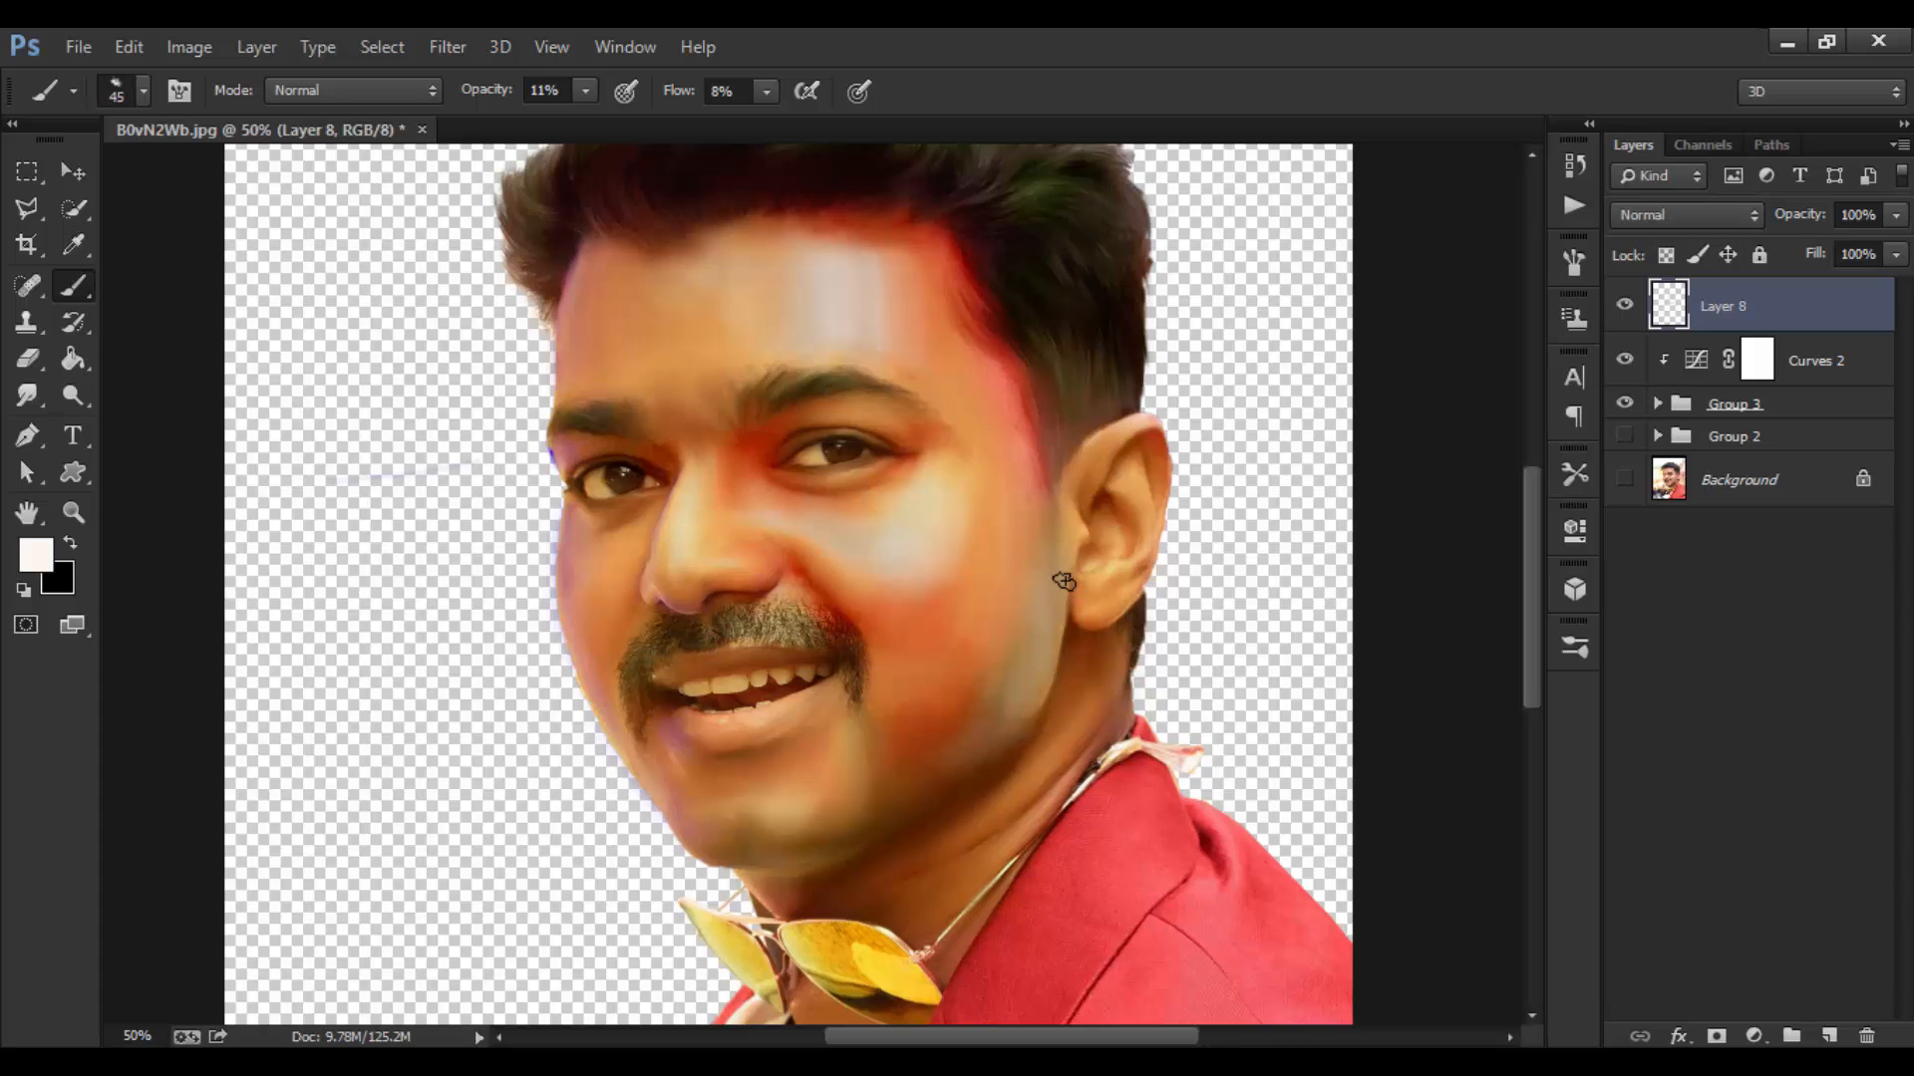
{"action": "key", "text": "bracketright"}
{"action": "key", "text": "bracketright"}
{"action": "key", "text": "bracketright"}
{"action": "key", "text": "bracketleft"}
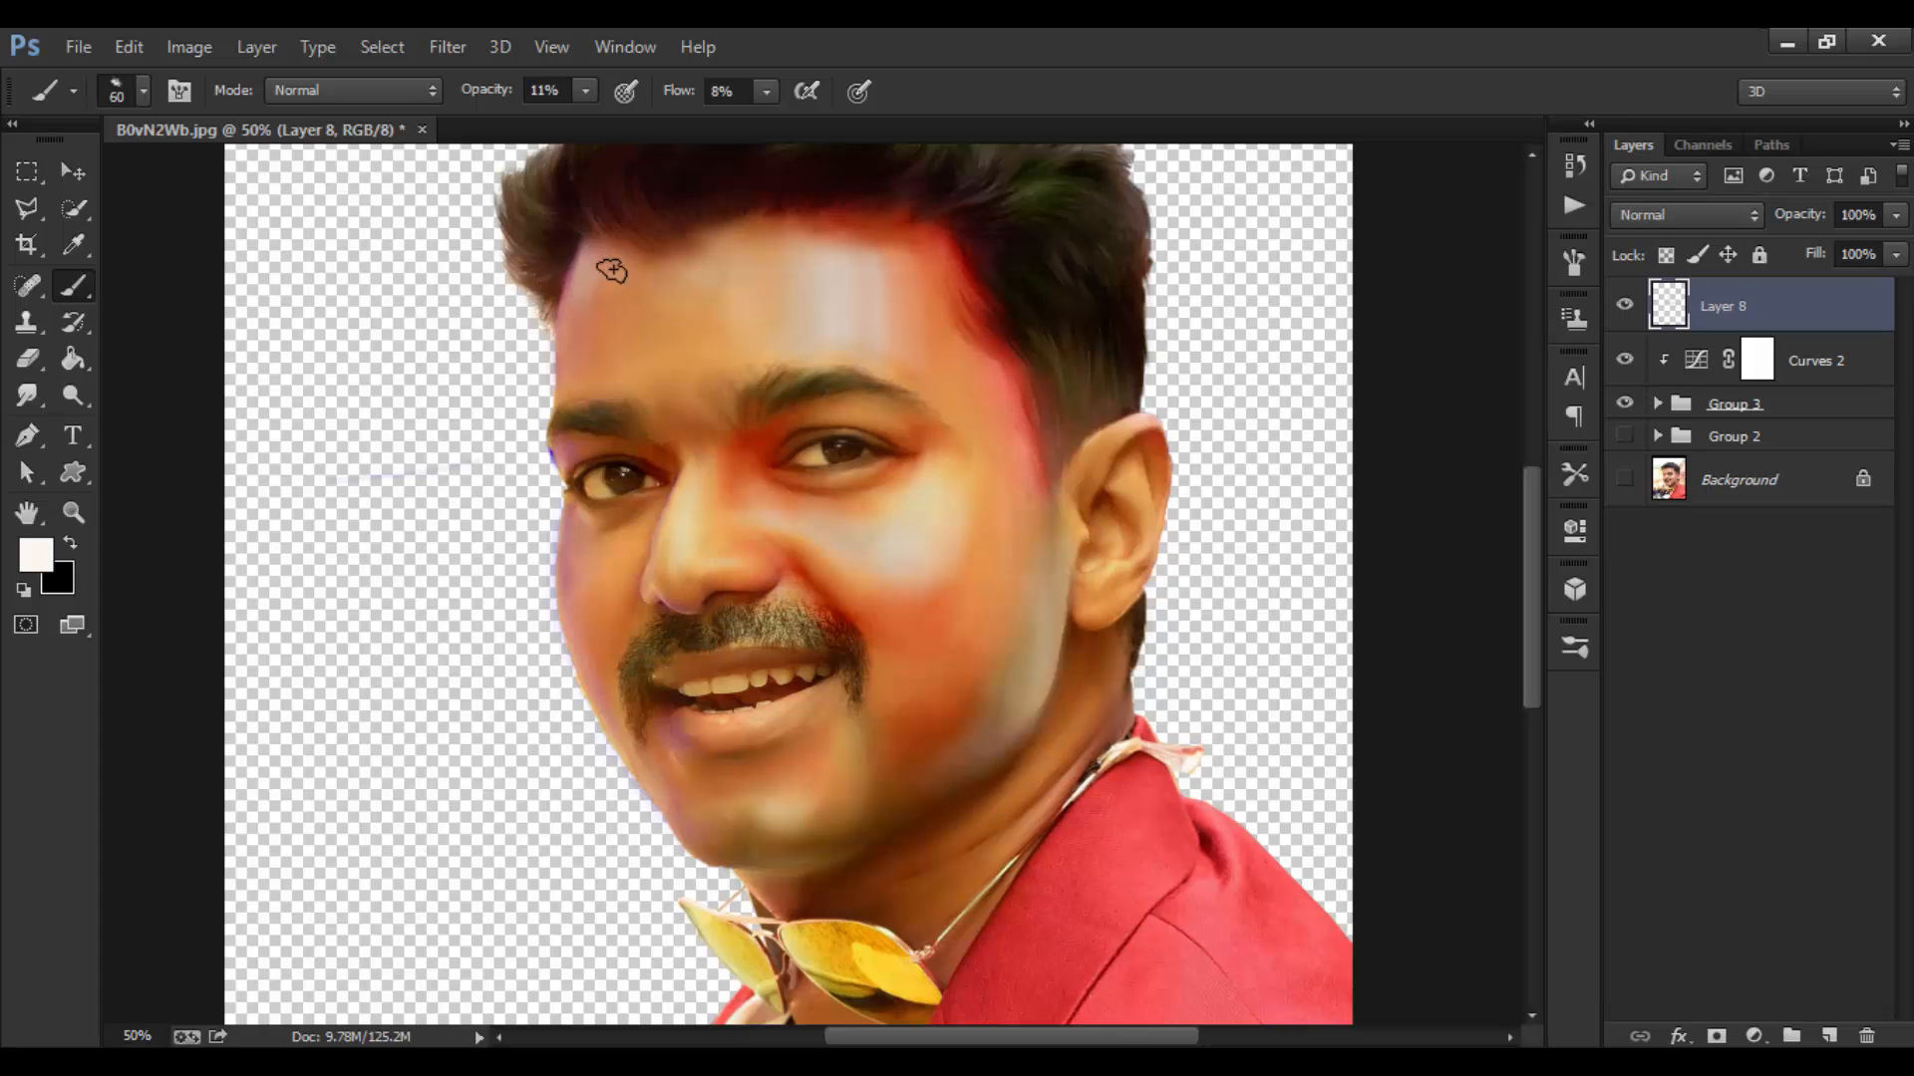
{"action": "key", "text": "bracketleft"}
{"action": "key", "text": "bracketright"}
{"action": "key", "text": "bracketright"}
{"action": "key", "text": "bracketright"}
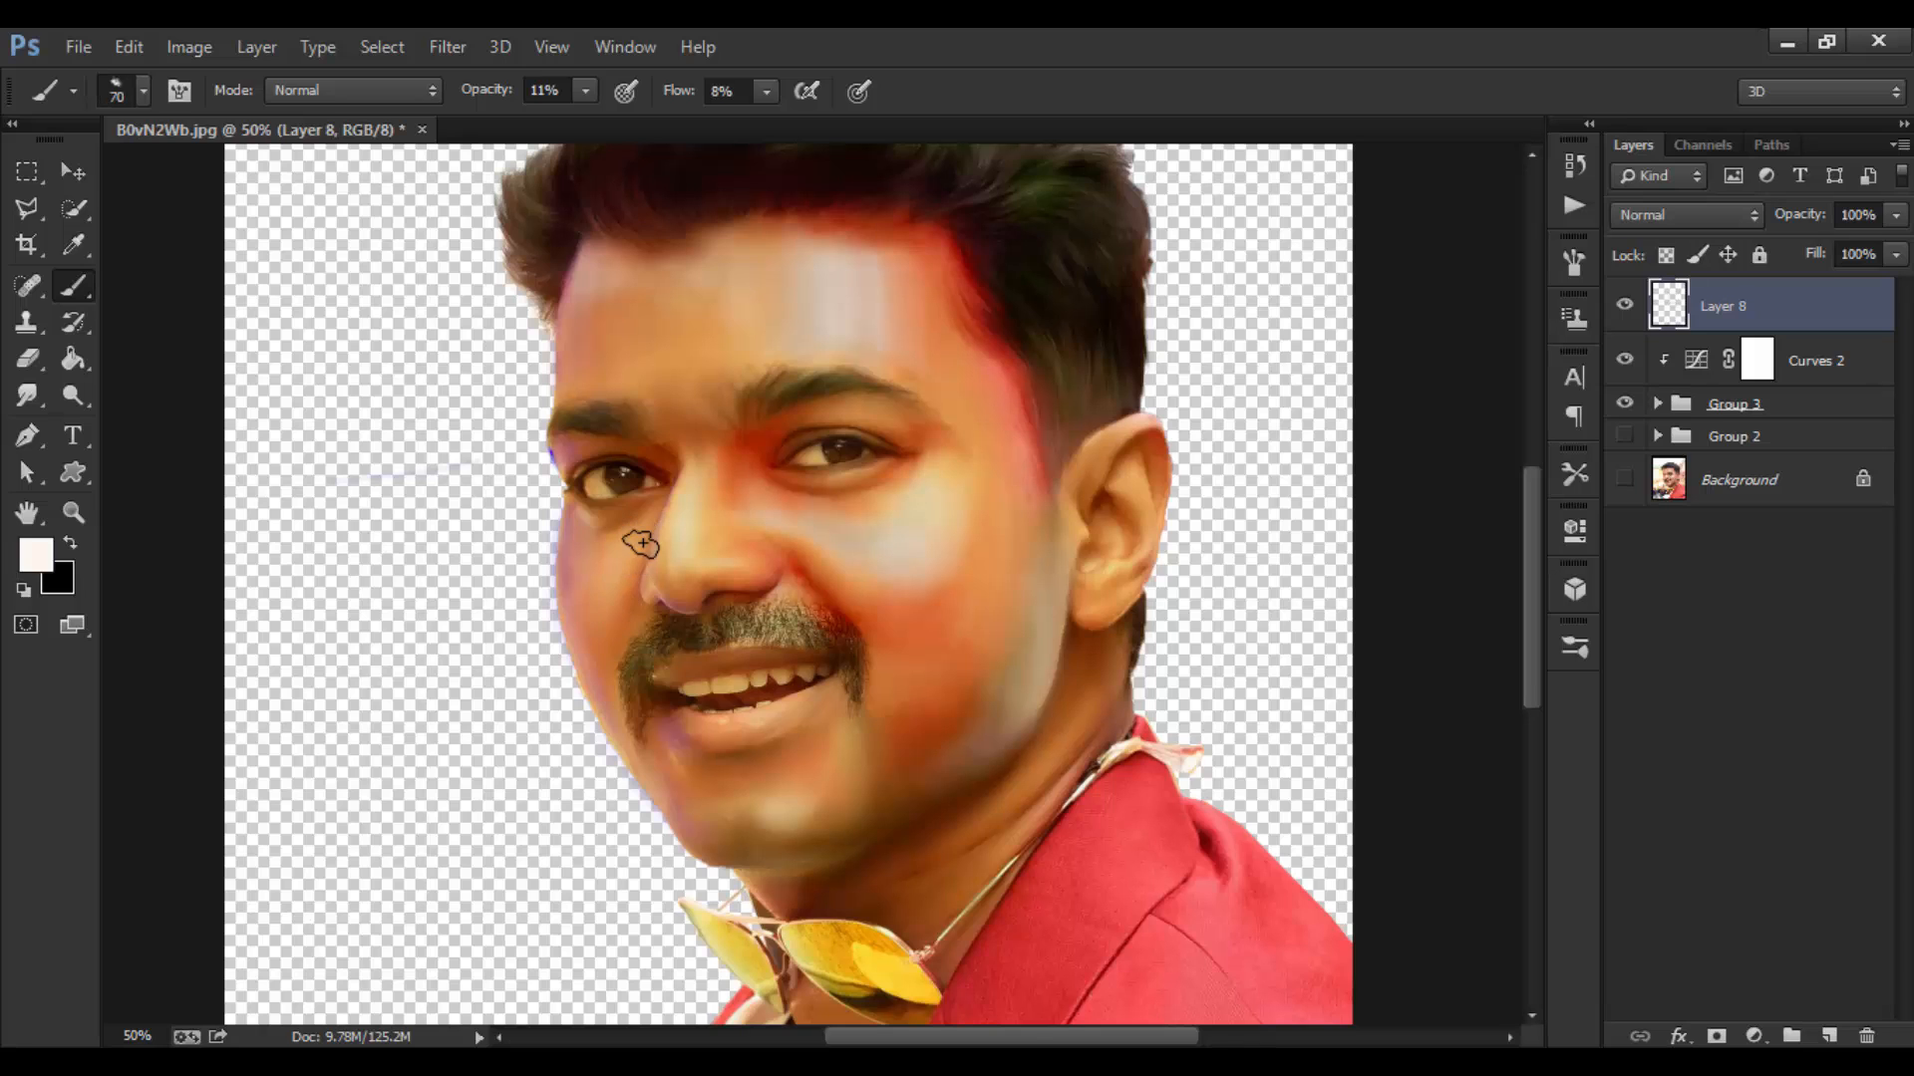
{"action": "key", "text": "bracketleft"}
{"action": "key", "text": "bracketleft"}
{"action": "key", "text": "bracketleft"}
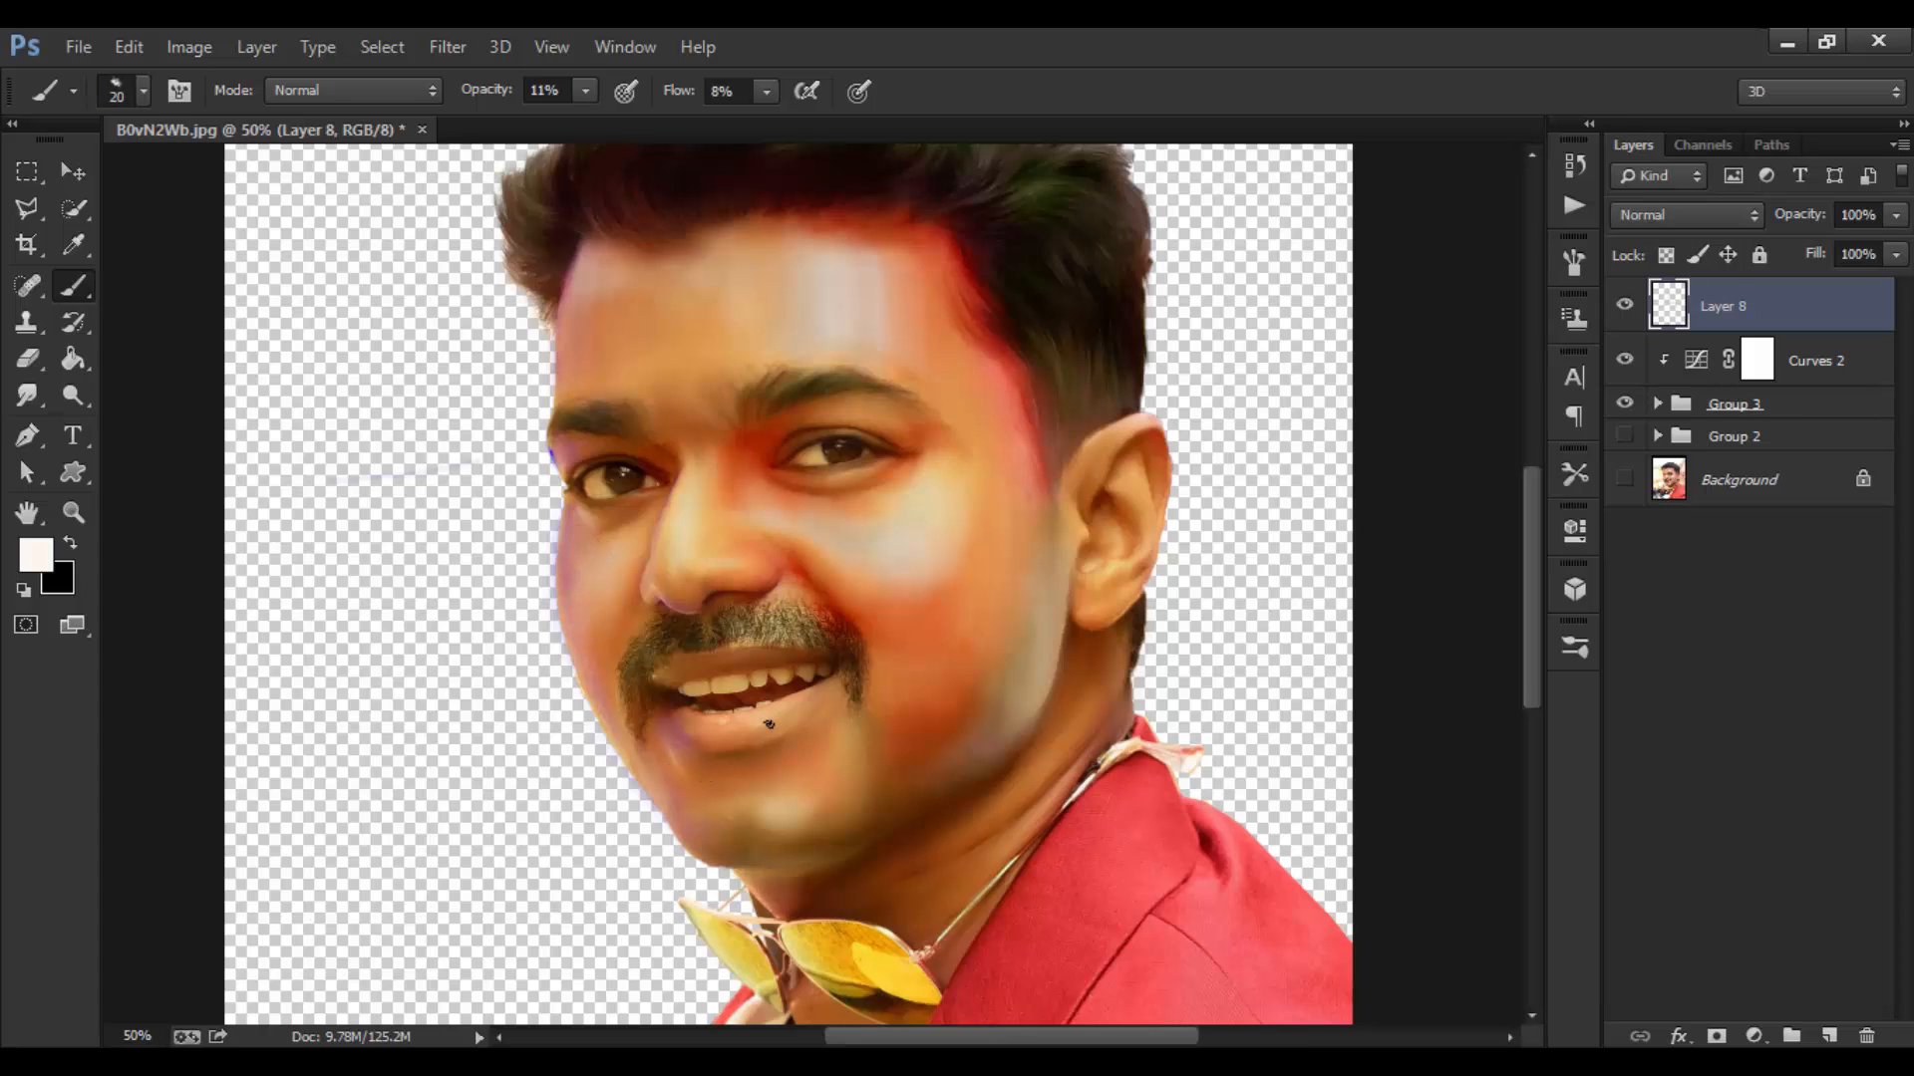
{"action": "key", "text": "bracketright"}
{"action": "key", "text": "bracketright"}
{"action": "key", "text": "bracketleft"}
{"action": "key", "text": "bracketleft"}
{"action": "key", "text": "bracketleft"}
{"action": "key", "text": "bracketleft"}
{"action": "key", "text": "bracketleft"}
{"action": "key", "text": "bracketleft"}
{"action": "key", "text": "bracketright"}
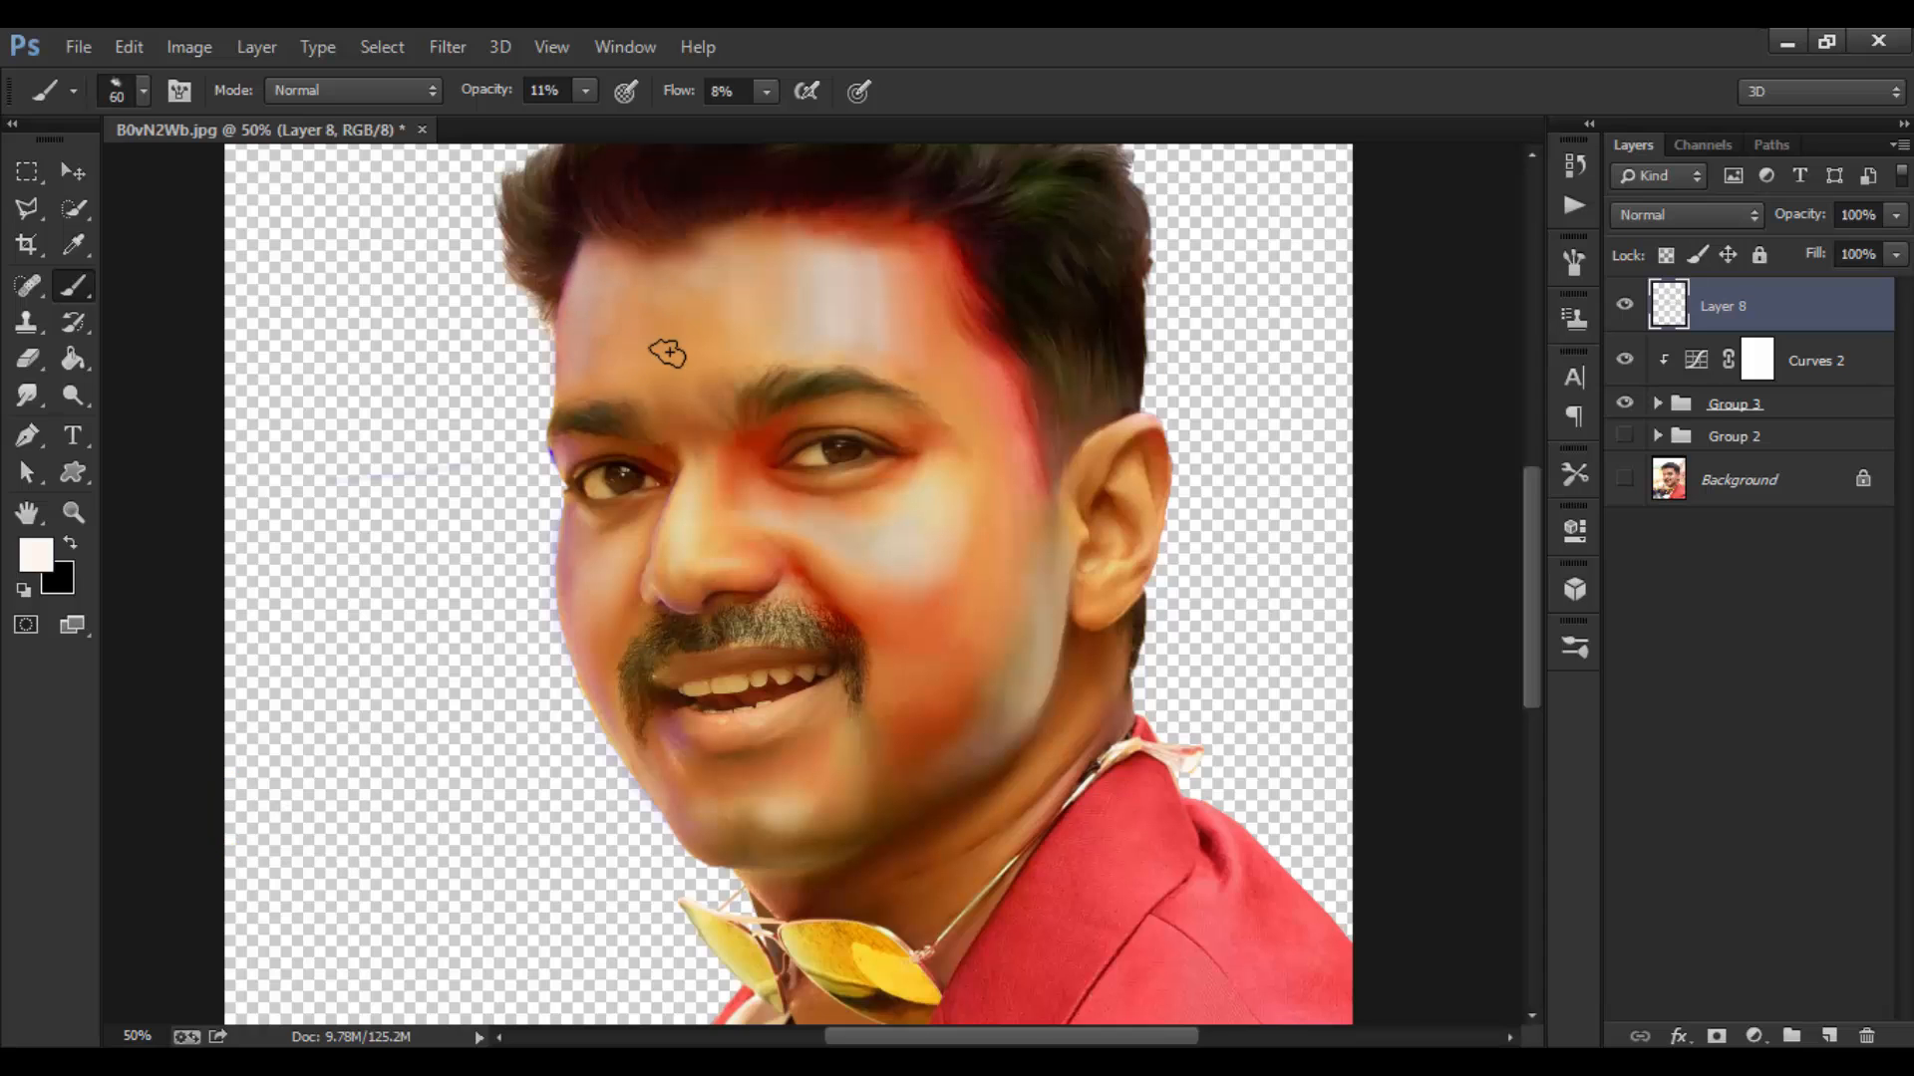
{"action": "key", "text": "bracketleft"}
{"action": "key", "text": "bracketright"}
{"action": "key", "text": "bracketright"}
{"action": "key", "text": "bracketright"}
{"action": "key", "text": "bracketright"}
{"action": "key", "text": "bracketleft"}
{"action": "key", "text": "bracketleft"}
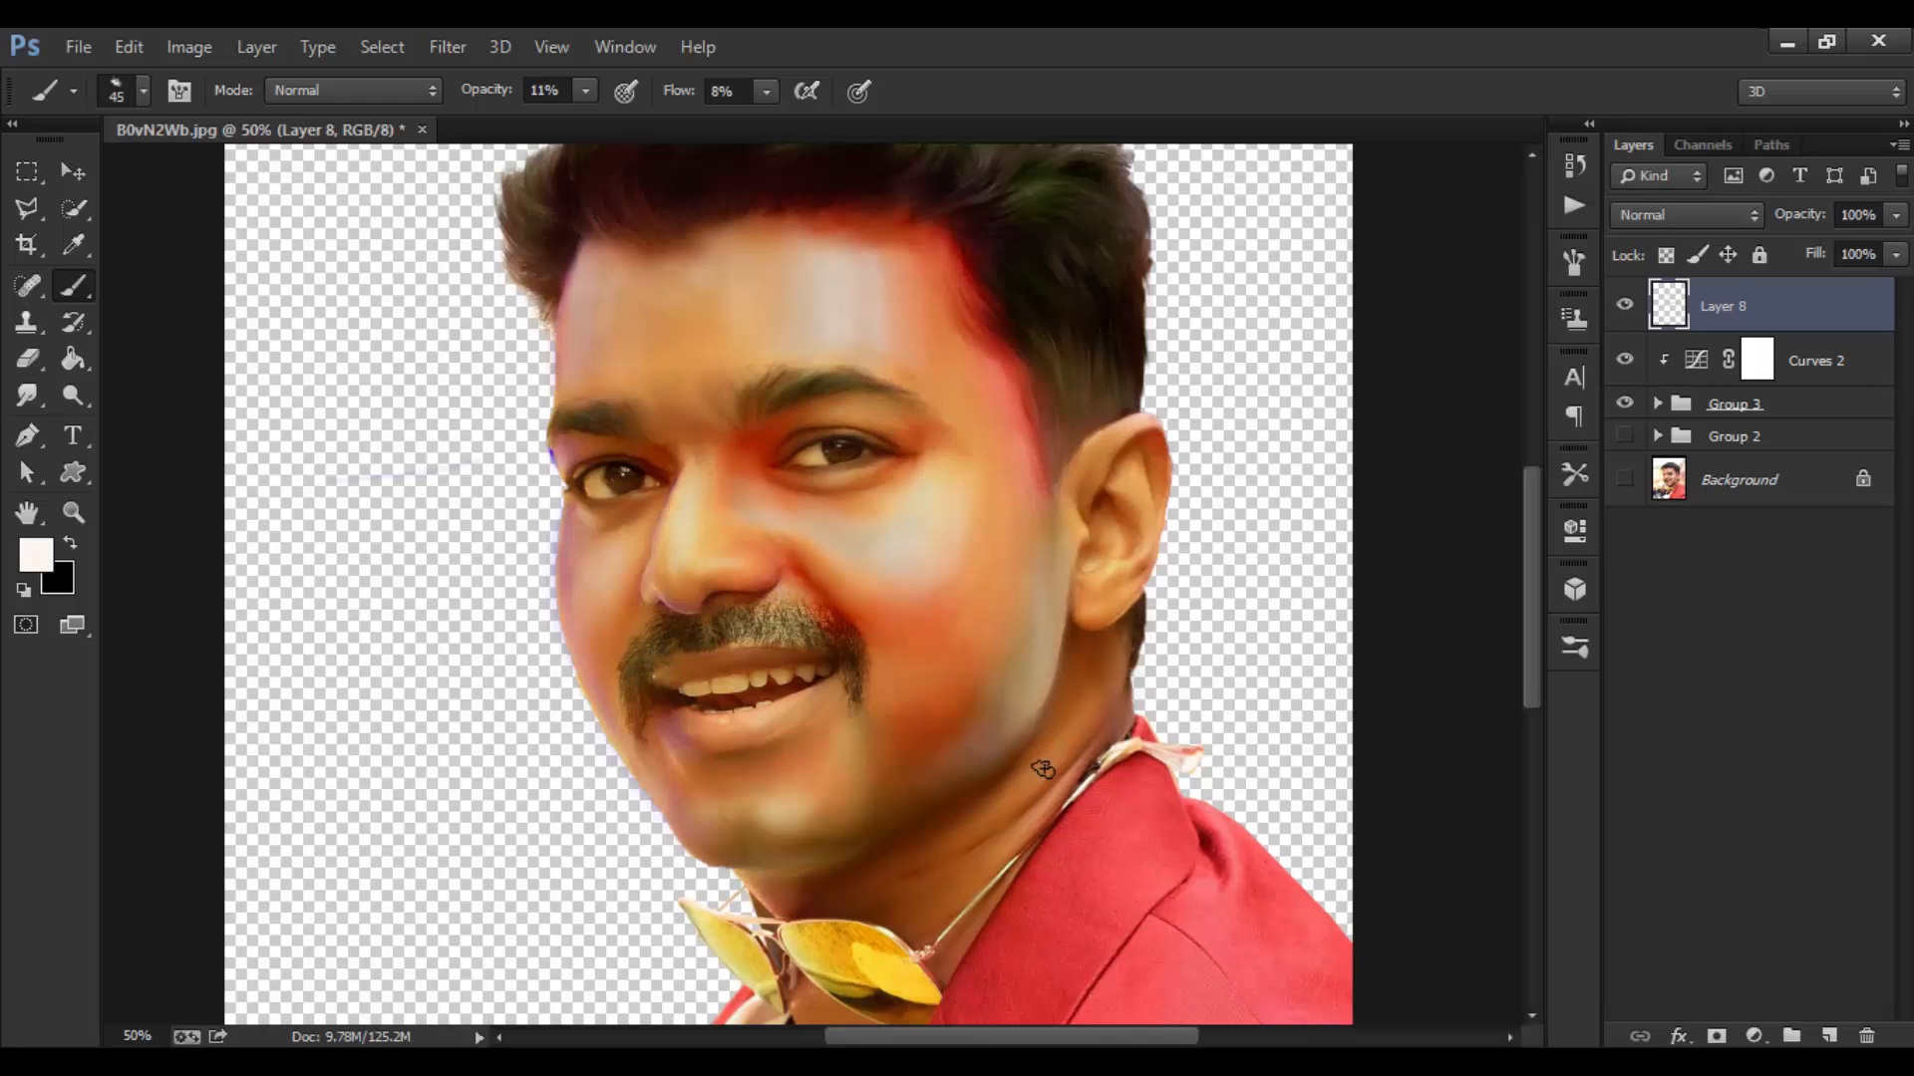
{"action": "key", "text": "bracketright"}
{"action": "key", "text": "bracketright"}
{"action": "key", "text": "bracketright"}
{"action": "key", "text": "bracketleft"}
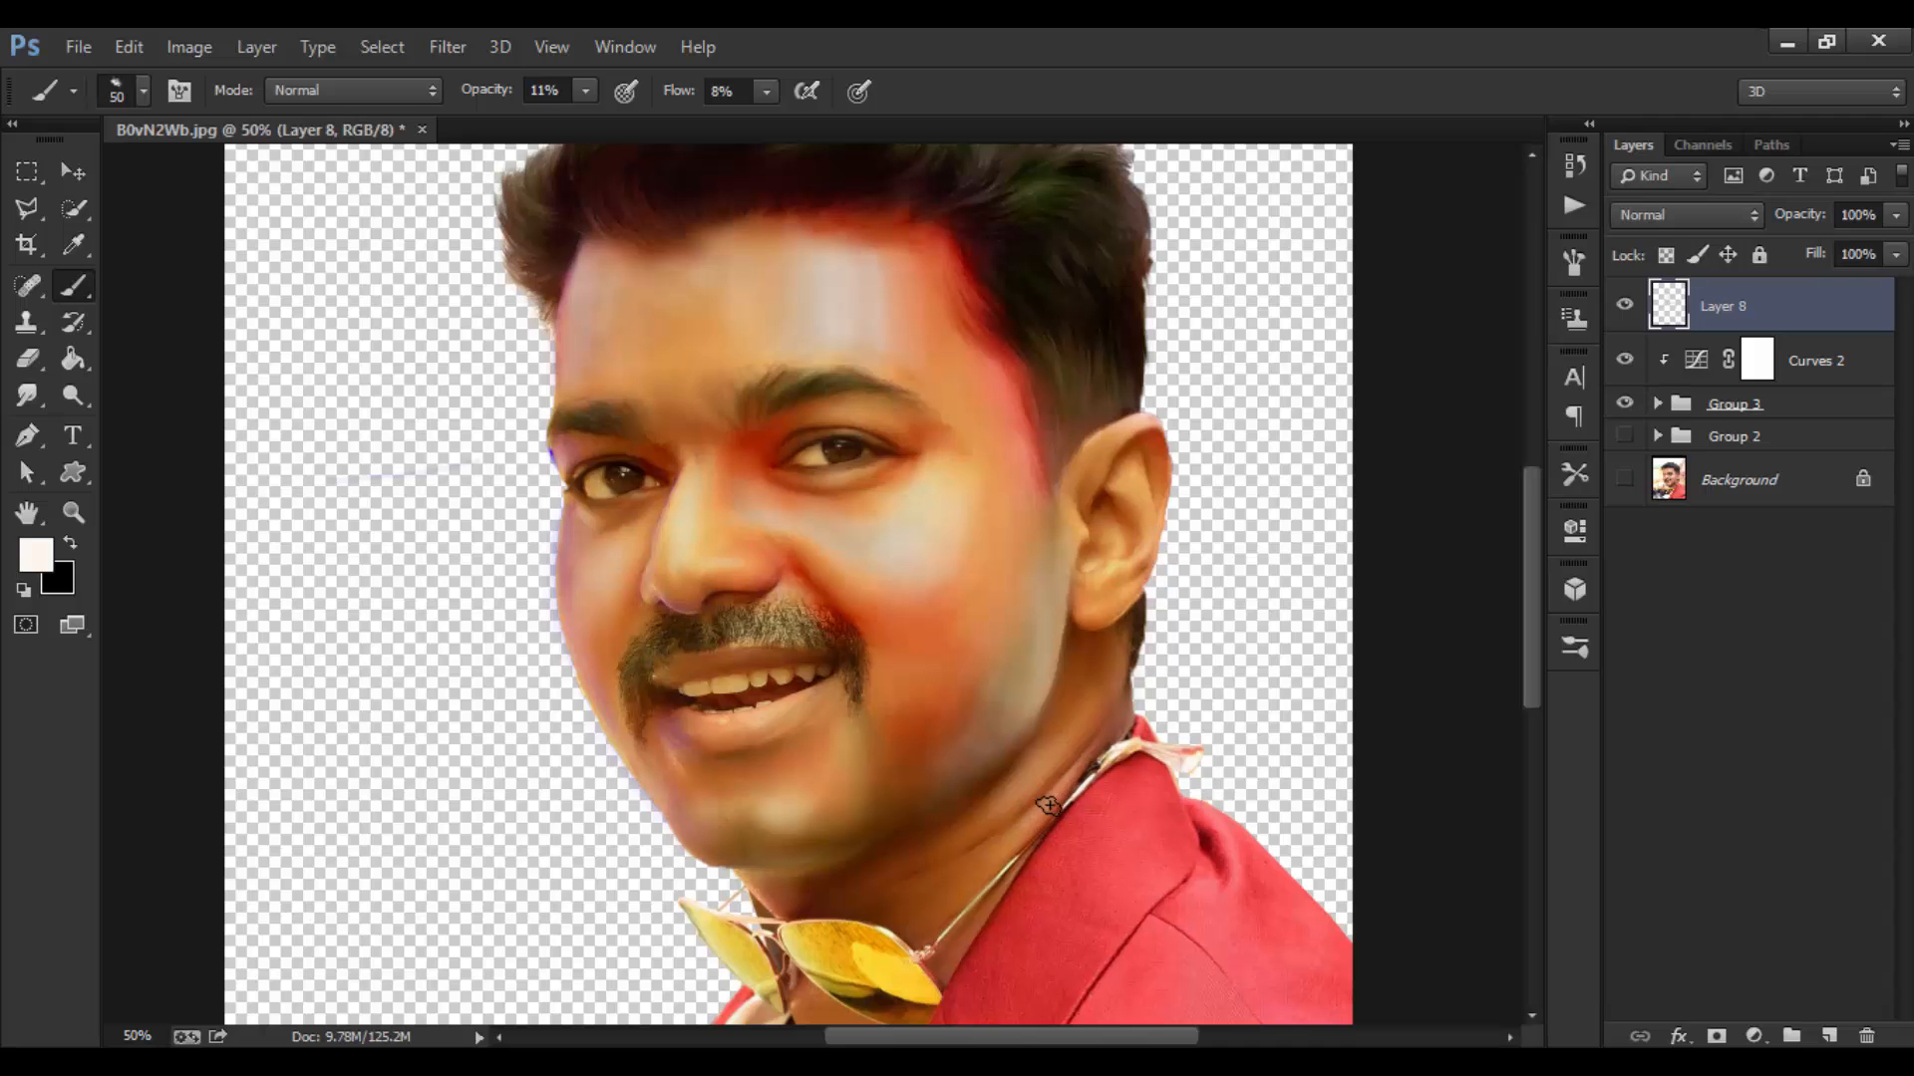
Step: Zoom out to check the whole portrait, toggling Layer 8 to compare before and after
{"action": "key", "text": "ctrl+0"}
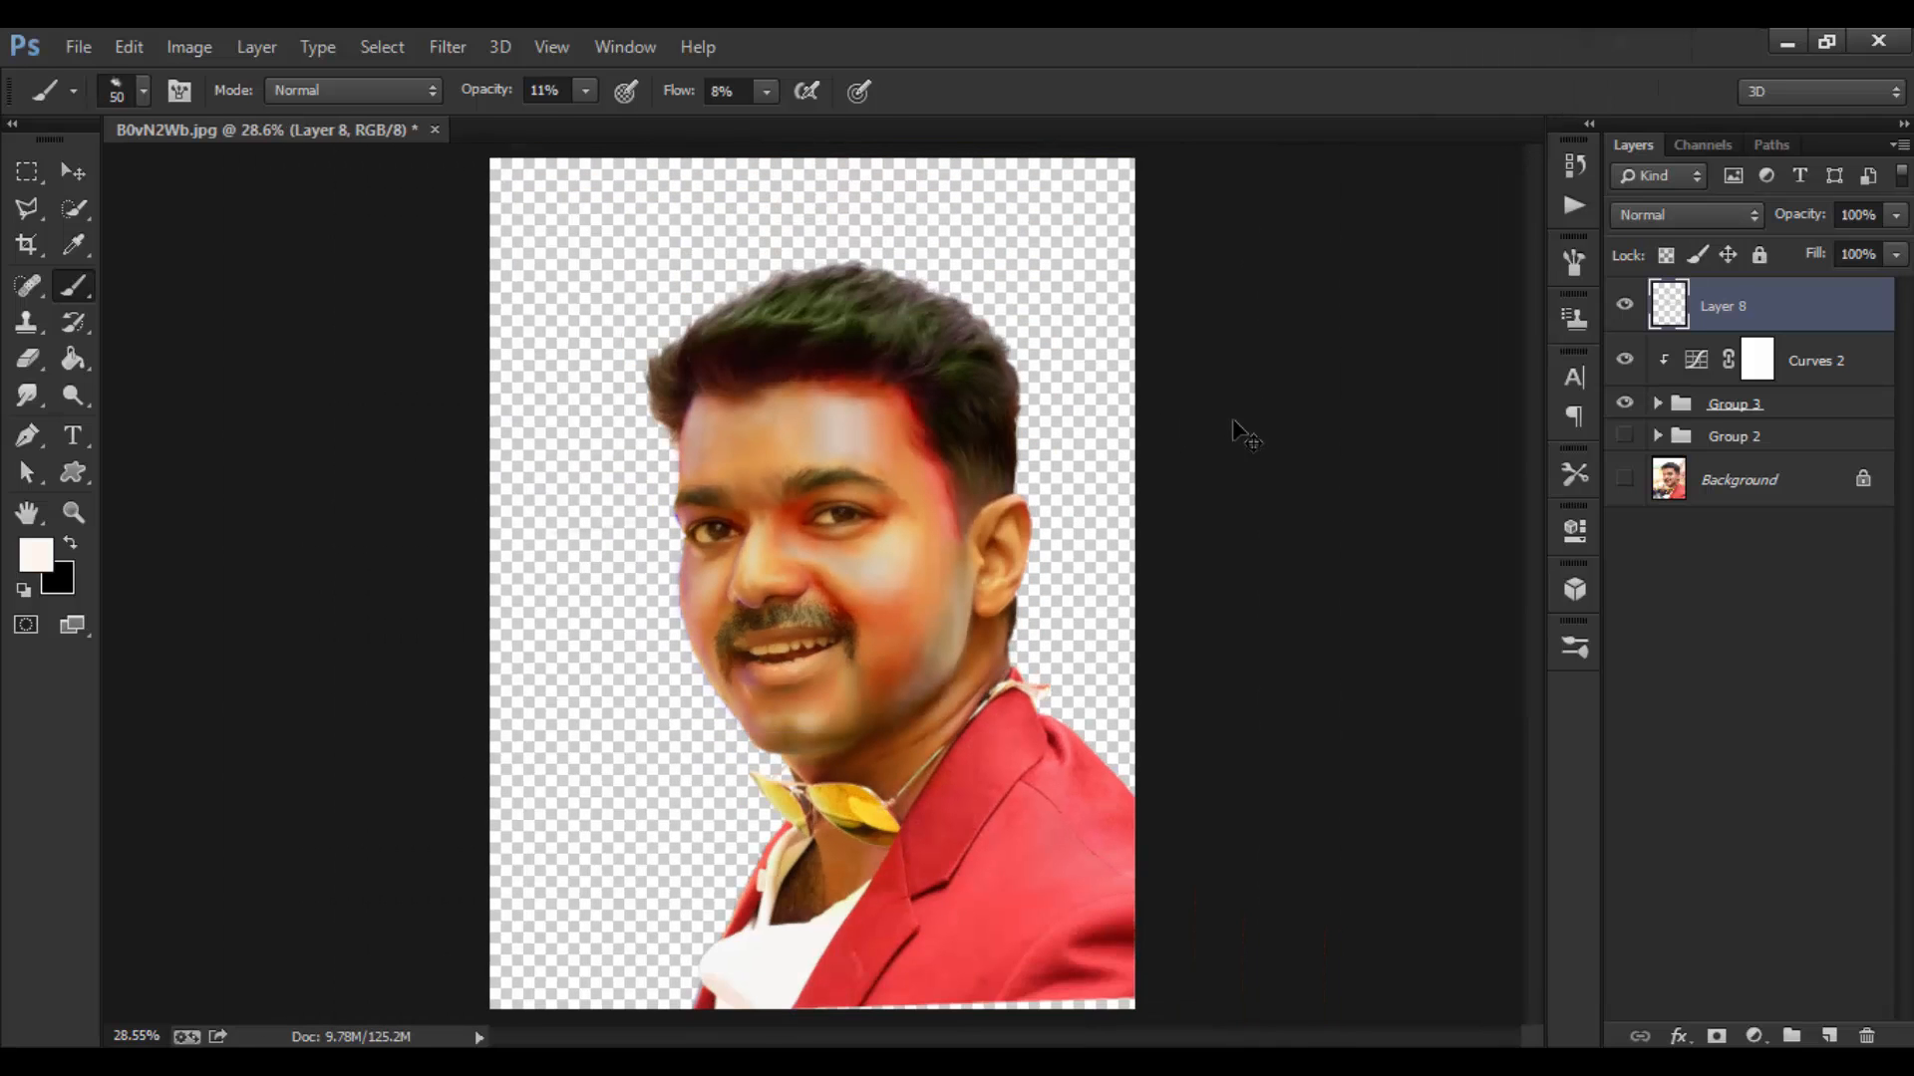
{"action": "key", "text": "ctrl+minus"}
{"action": "key", "text": "ctrl+equal"}
{"action": "left_click", "coordinate": [1624, 305]}
{"action": "left_click", "coordinate": [1624, 305]}
{"action": "key", "text": "bracketleft"}
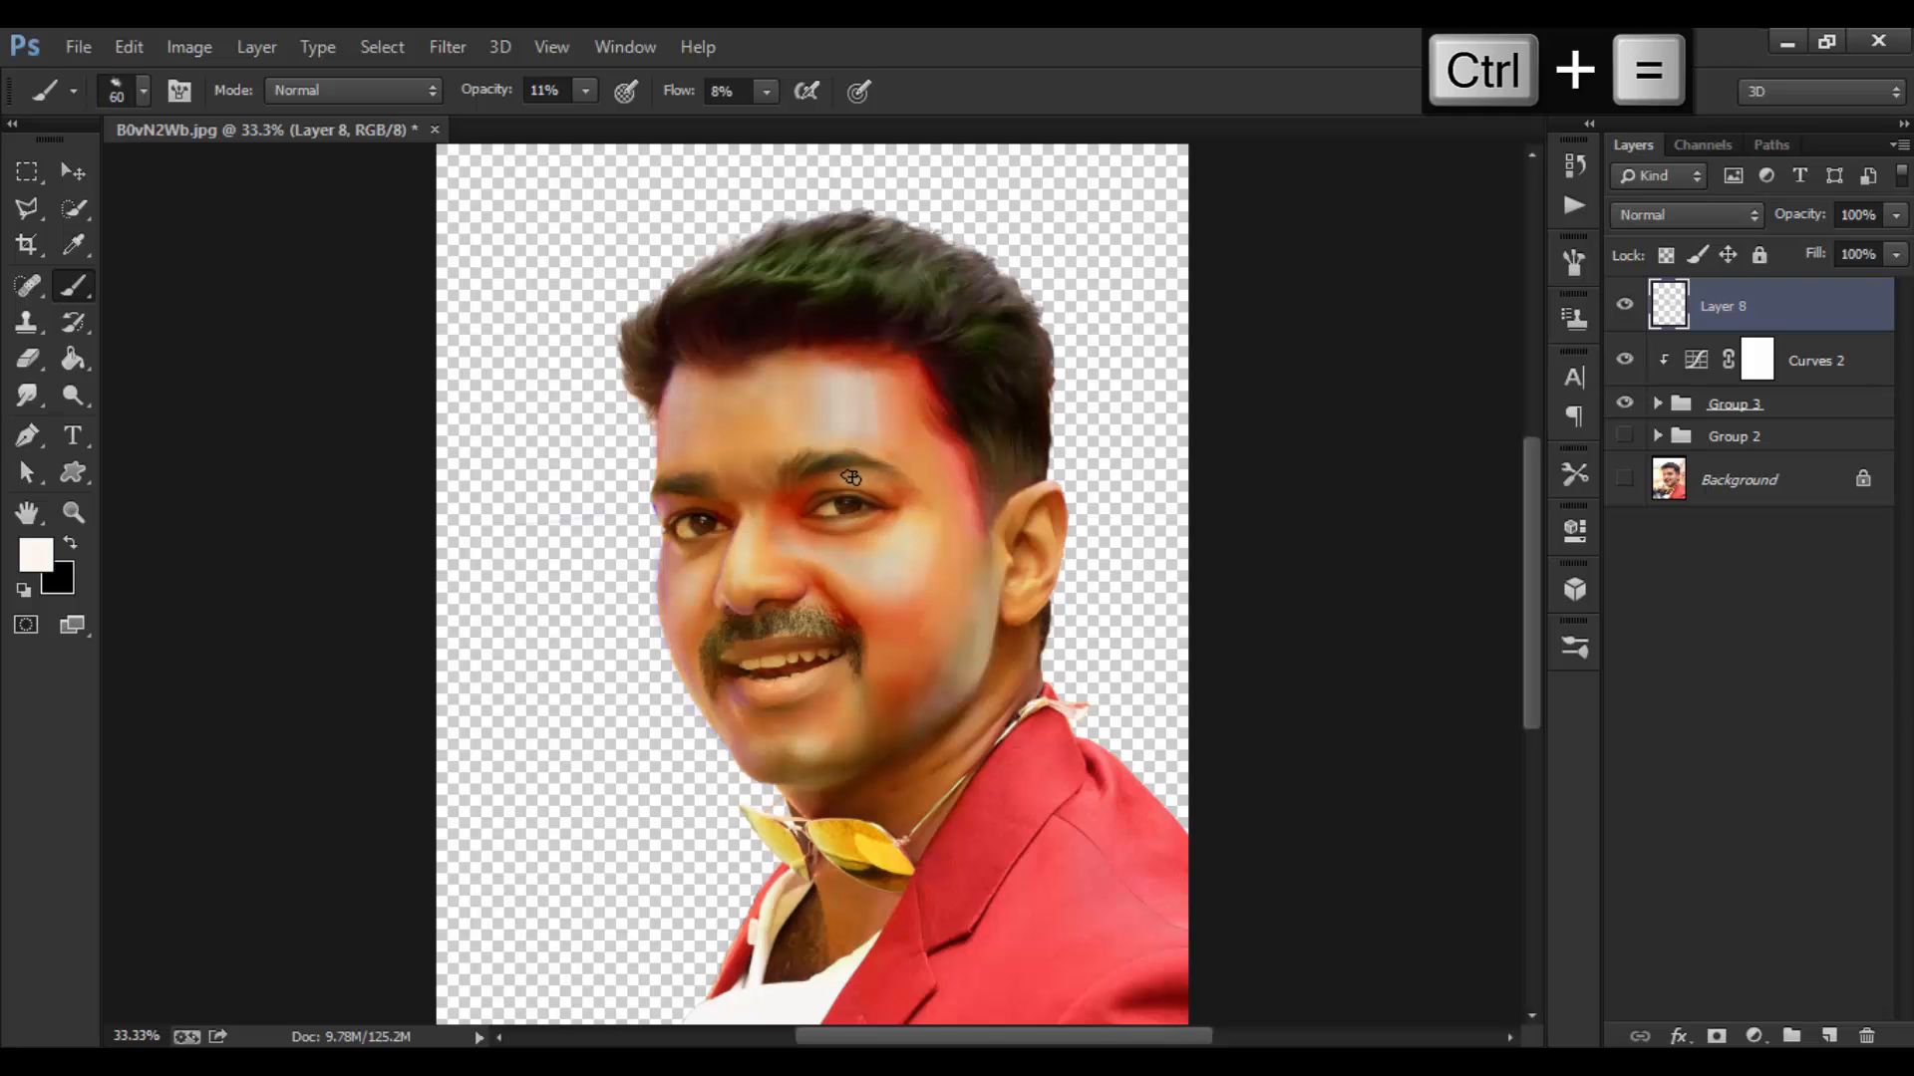
{"action": "key", "text": "ctrl+equal"}
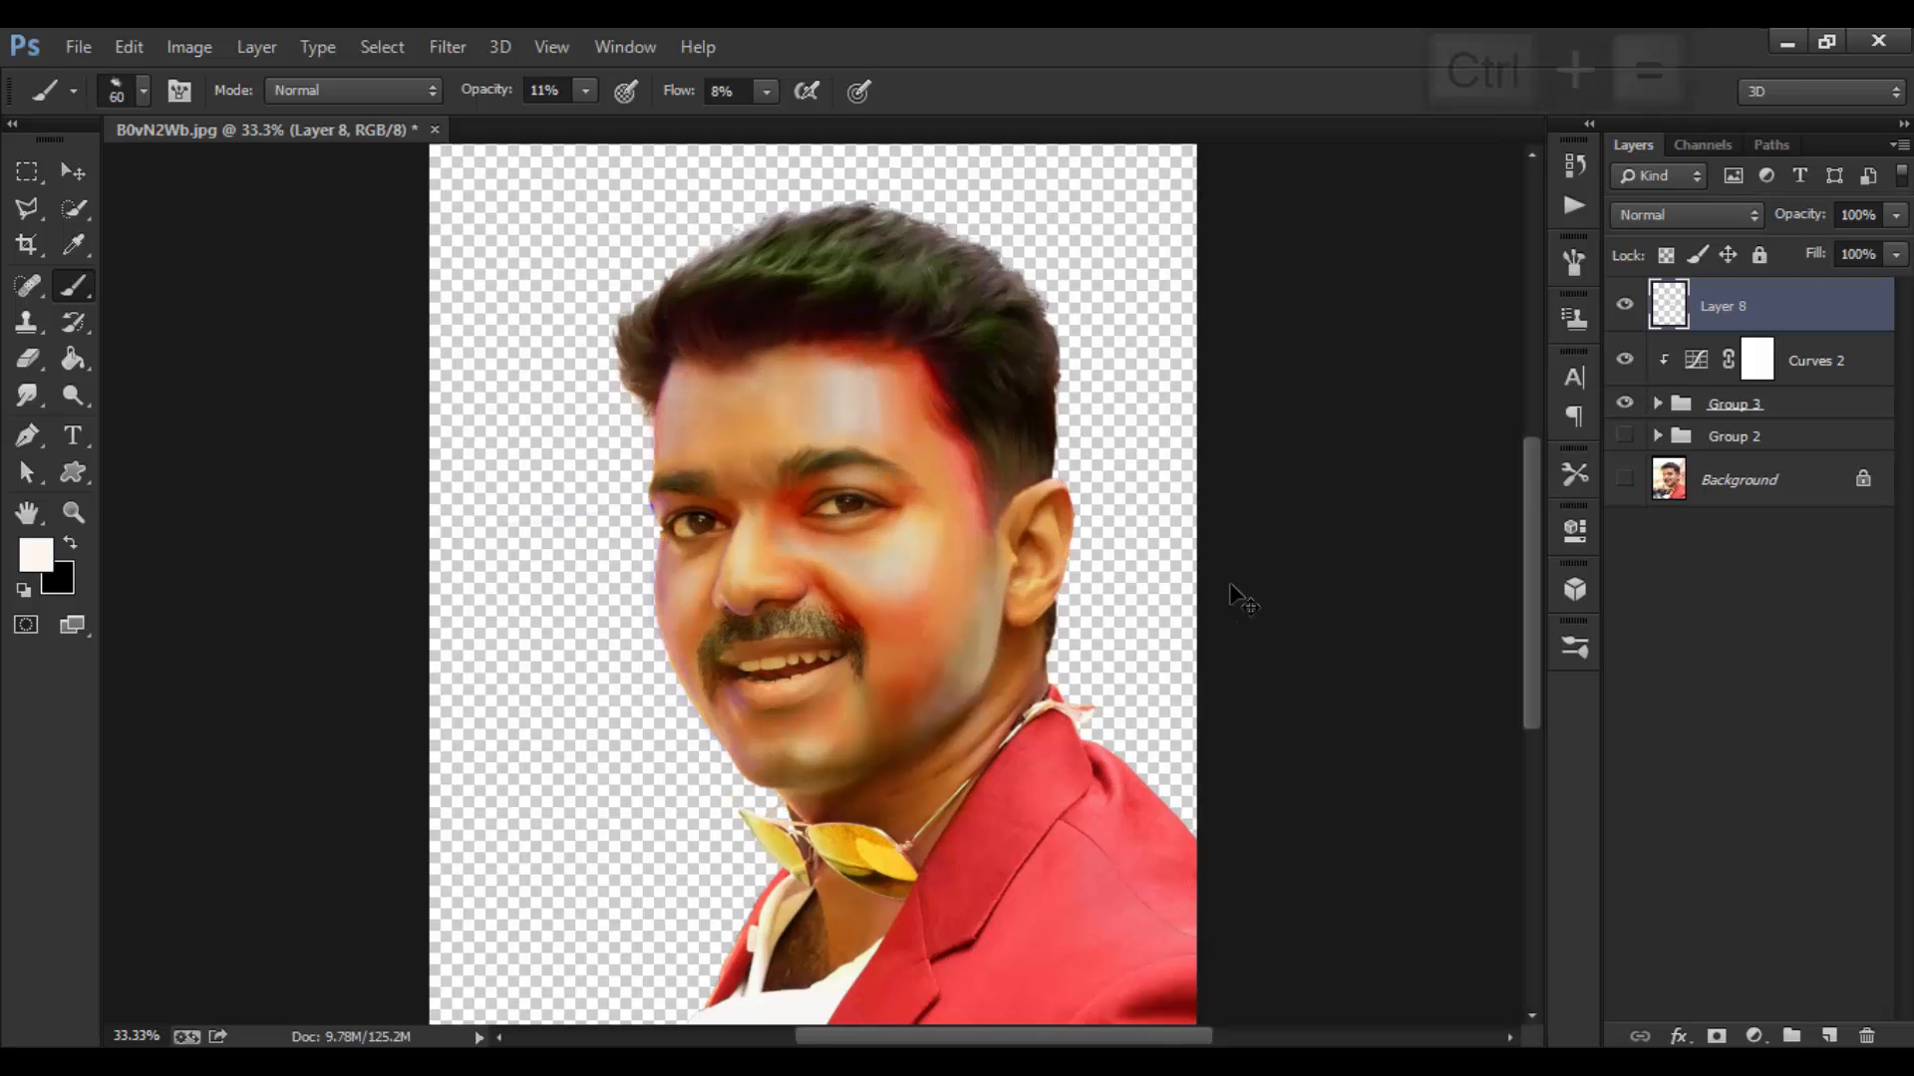
Step: Compare Layer 8 on and off, then add a new Layer 9 above it
{"action": "left_click", "coordinate": [1621, 317]}
{"action": "left_click", "coordinate": [1619, 316]}
{"action": "left_click", "coordinate": [1619, 316]}
{"action": "left_click", "coordinate": [1619, 316]}
{"action": "left_click", "coordinate": [1830, 1035]}
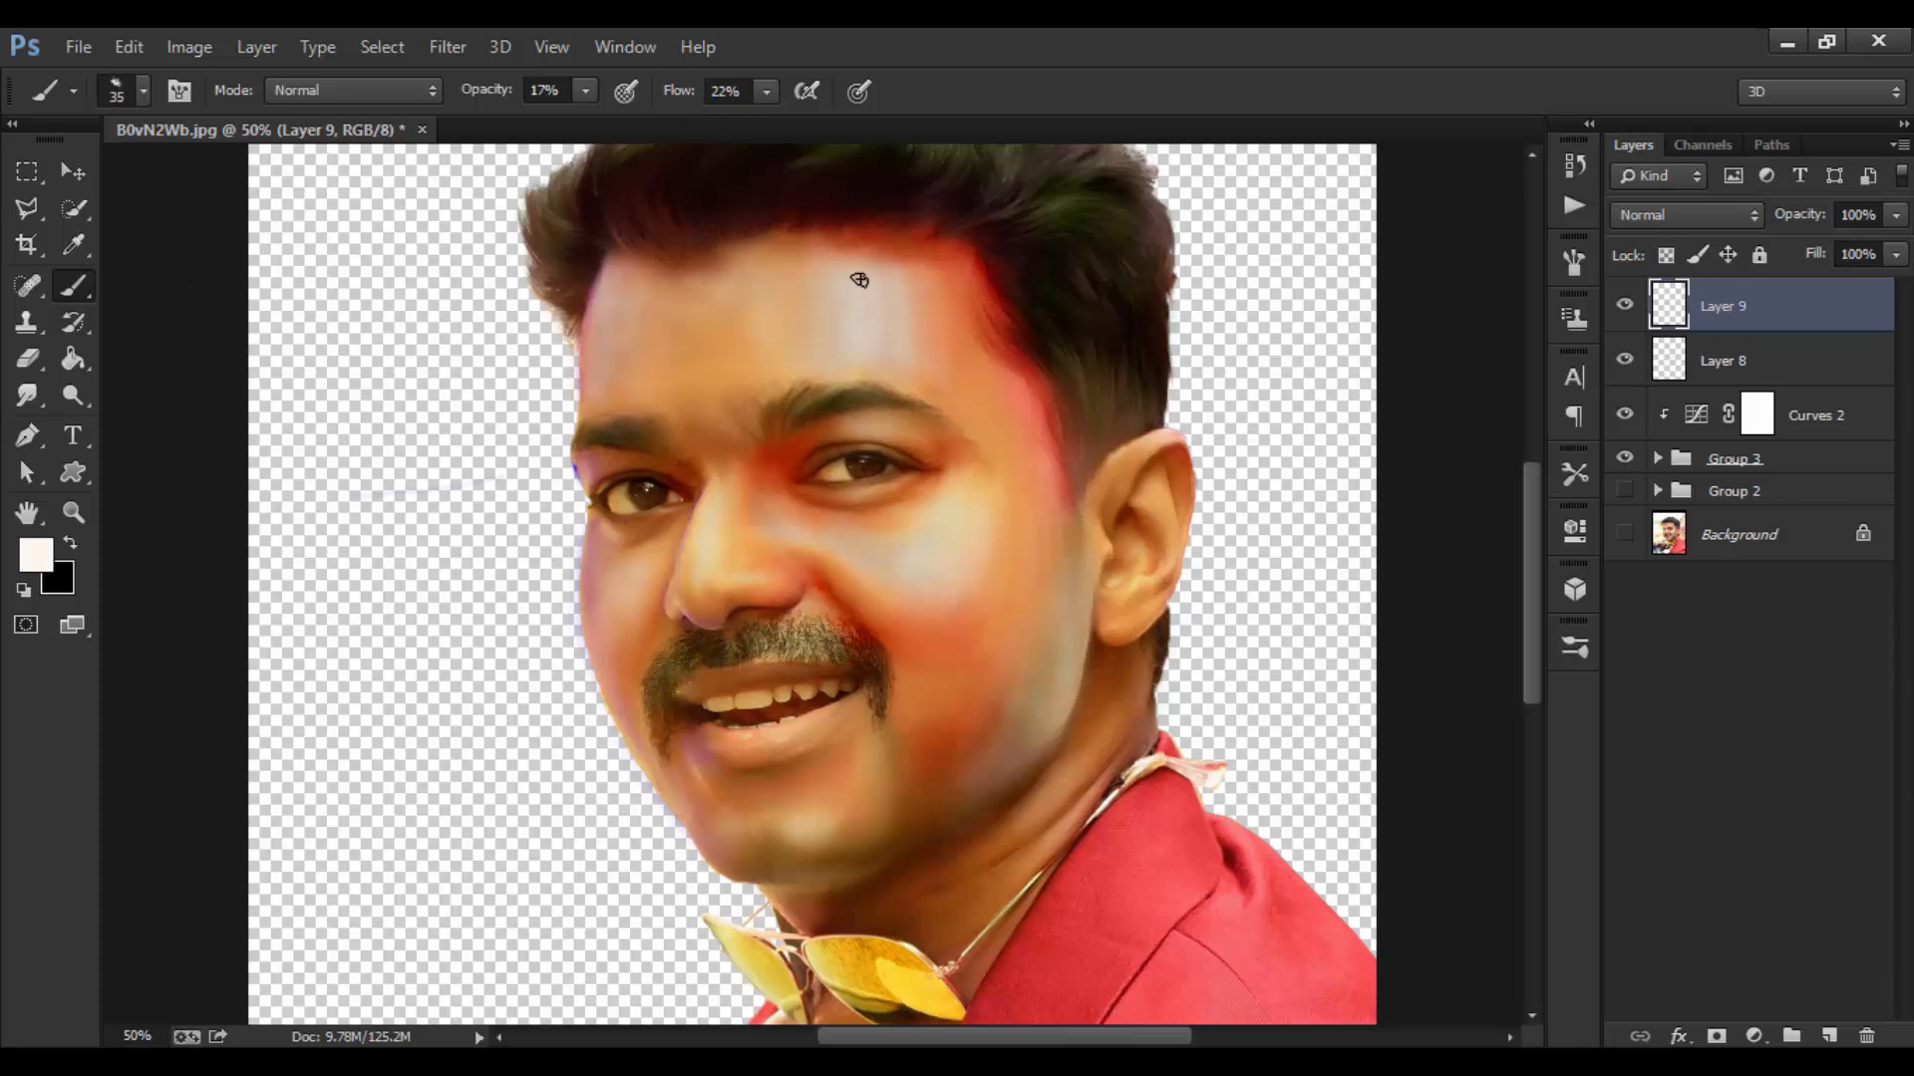
Step: Paint faint highlights on the forehead and cheek on Layer 9, comparing with Layer 8 hidden
{"action": "key", "text": "bracketright"}
{"action": "left_click_drag", "start_coordinate": [869, 320], "coordinate": [869, 348]}
{"action": "key", "text": "bracketright"}
{"action": "left_click", "coordinate": [1630, 369]}
{"action": "left_click", "coordinate": [1631, 369]}
{"action": "left_click", "coordinate": [1630, 369]}
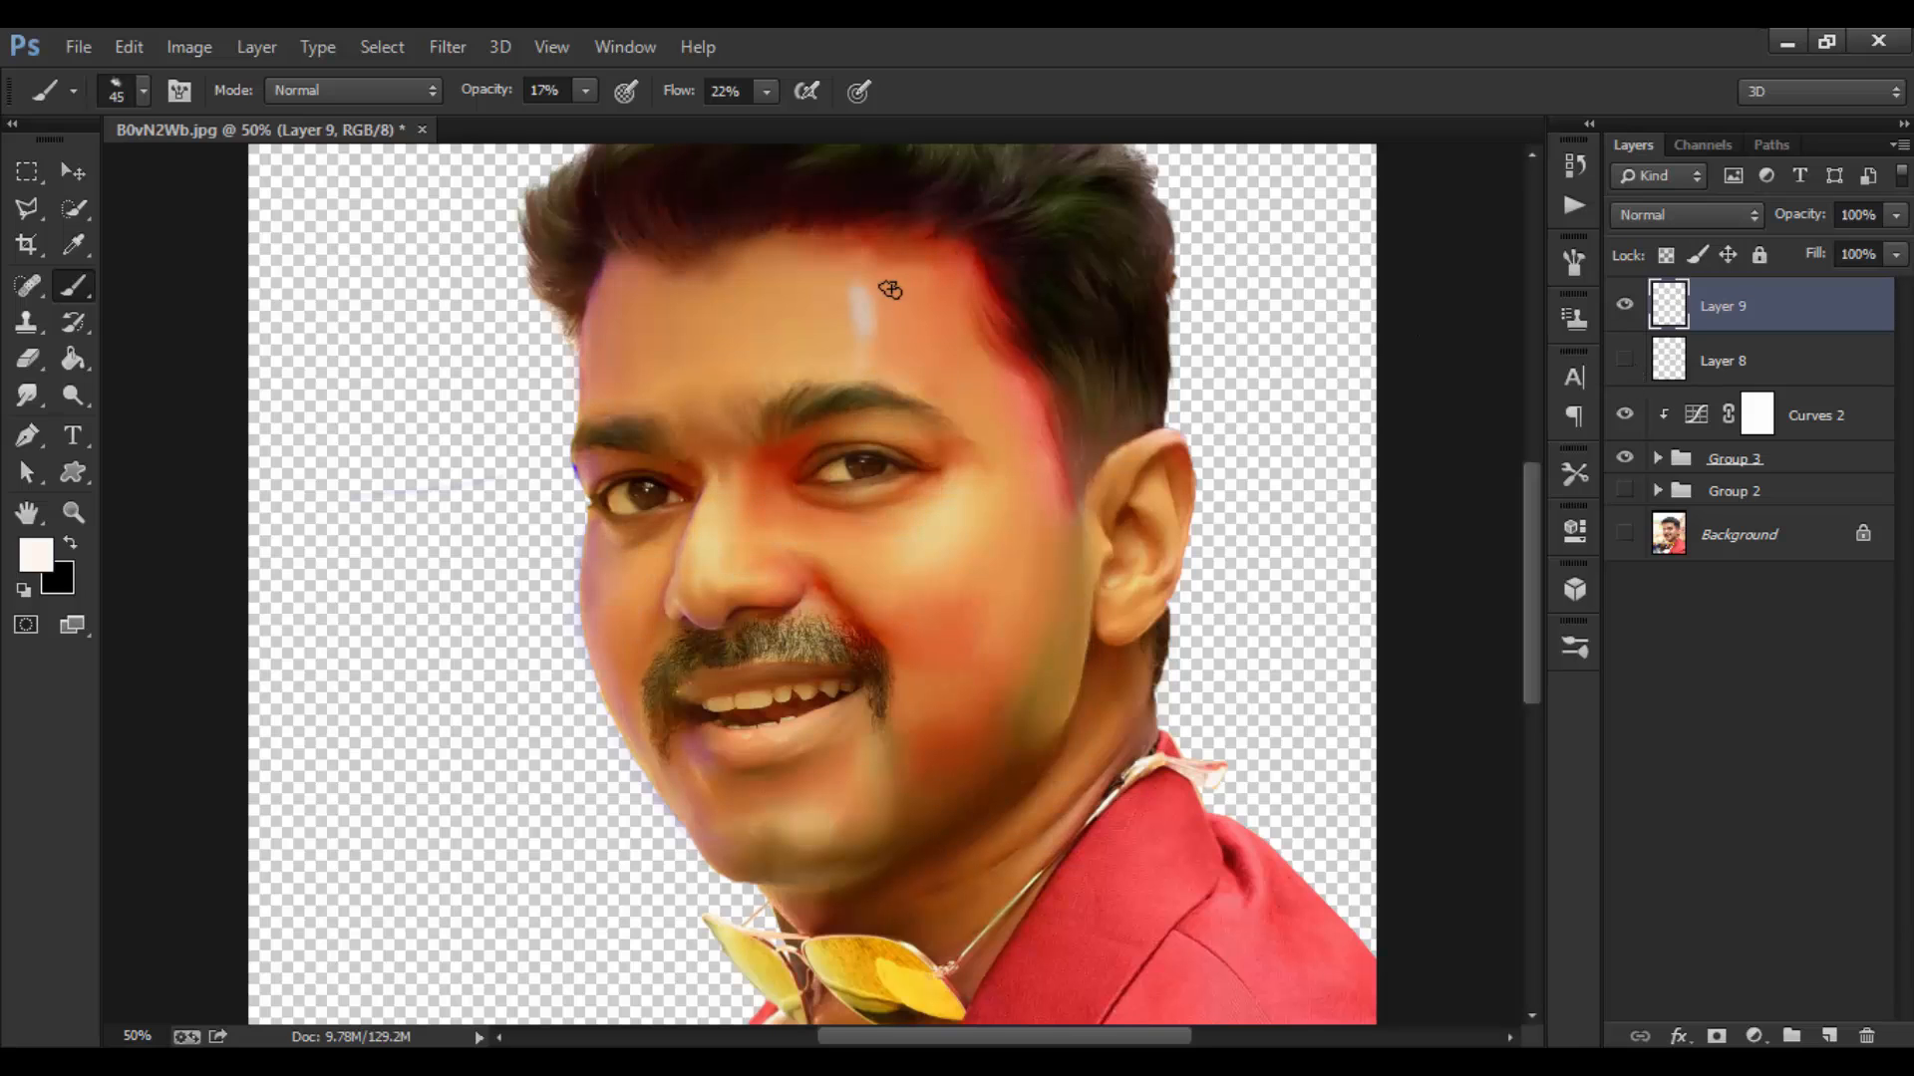
{"action": "left_click", "coordinate": [1626, 373]}
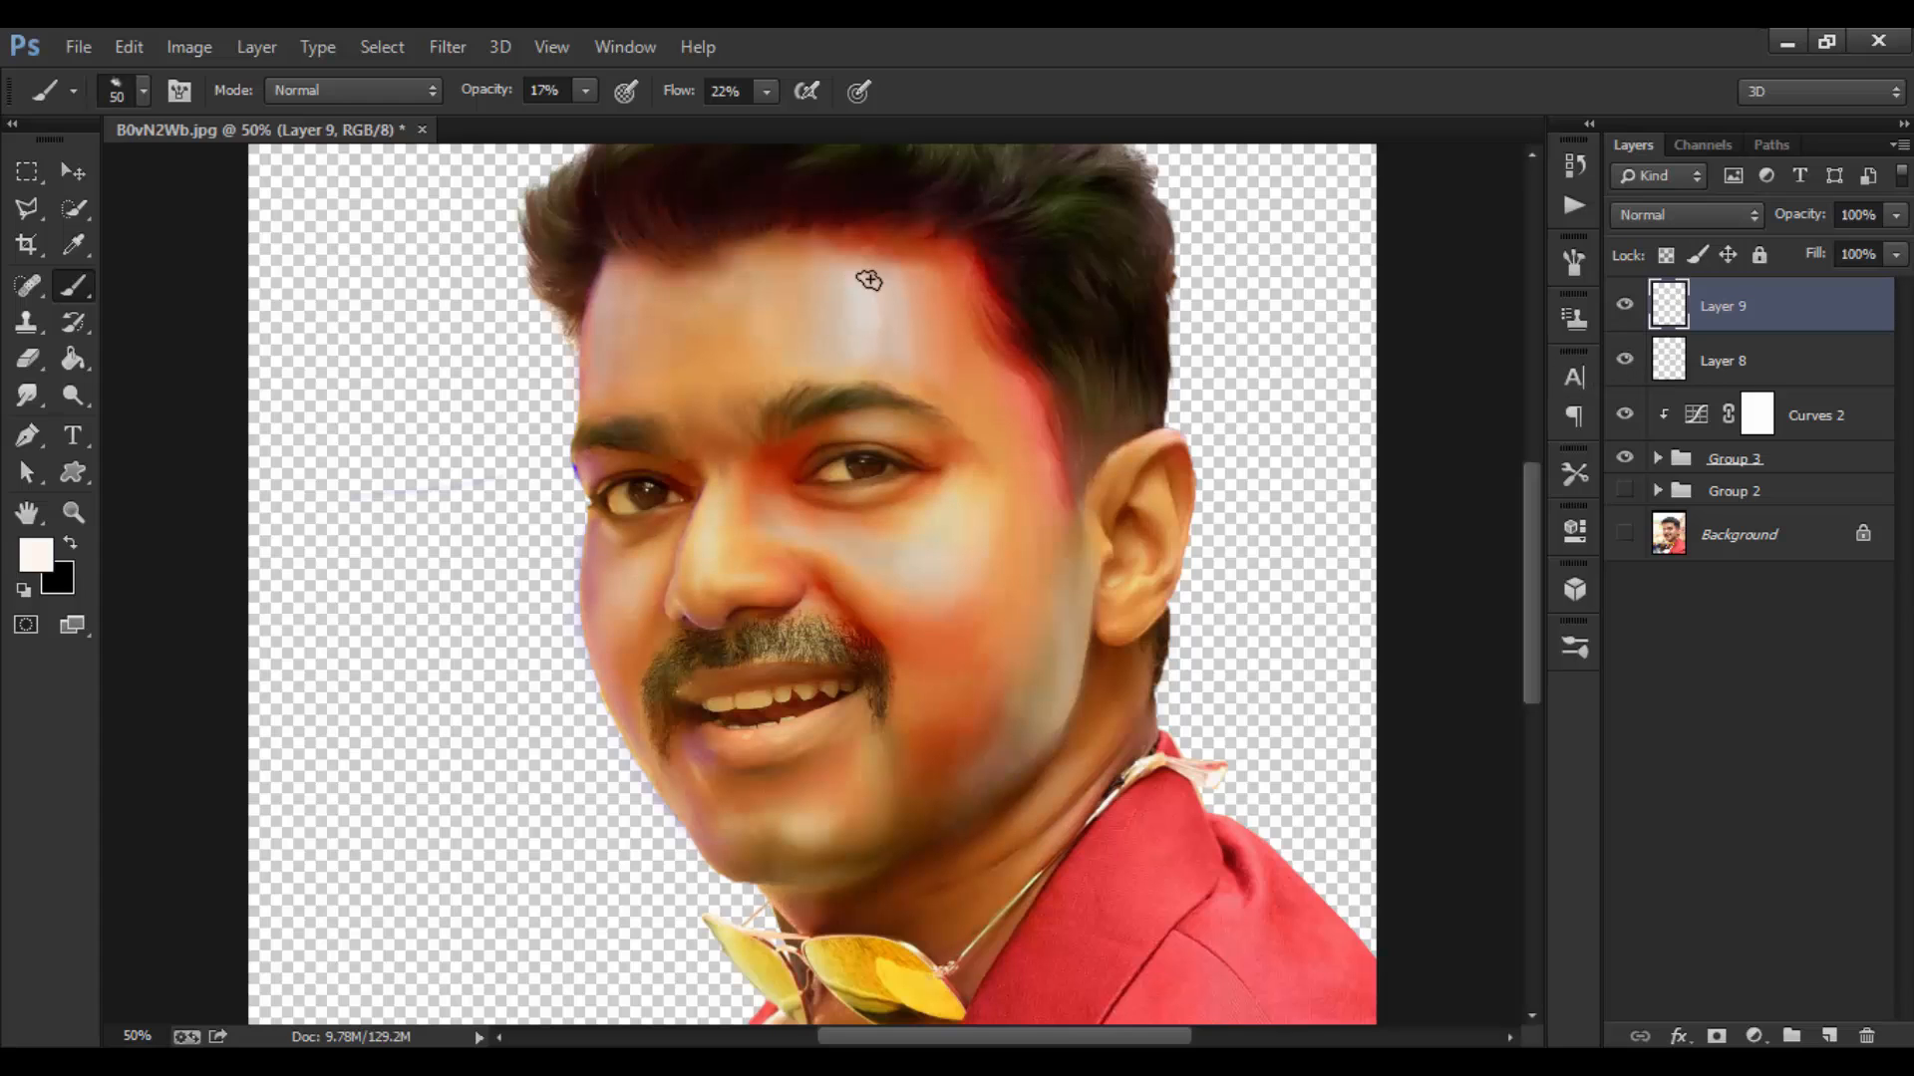
{"action": "key", "text": "bracketright"}
{"action": "left_click_drag", "start_coordinate": [870, 300], "coordinate": [847, 300]}
{"action": "mouse_move", "coordinate": [949, 564]}
{"action": "left_mouse_down"}
{"action": "mouse_move", "coordinate": [893, 559]}
{"action": "mouse_move", "coordinate": [944, 555]}
{"action": "left_mouse_up"}
{"action": "key", "text": "bracketright"}
Step: Switch to white #ffffff, brighten the forehead and cheek, and undo the last cheek stroke
{"action": "left_click", "coordinate": [37, 555]}
{"action": "type", "text": "ffffff"}
{"action": "left_click", "coordinate": [1751, 534]}
{"action": "left_click_drag", "start_coordinate": [869, 288], "coordinate": [877, 299]}
{"action": "key", "text": "bracketleft"}
{"action": "key", "text": "ctrl+a"}
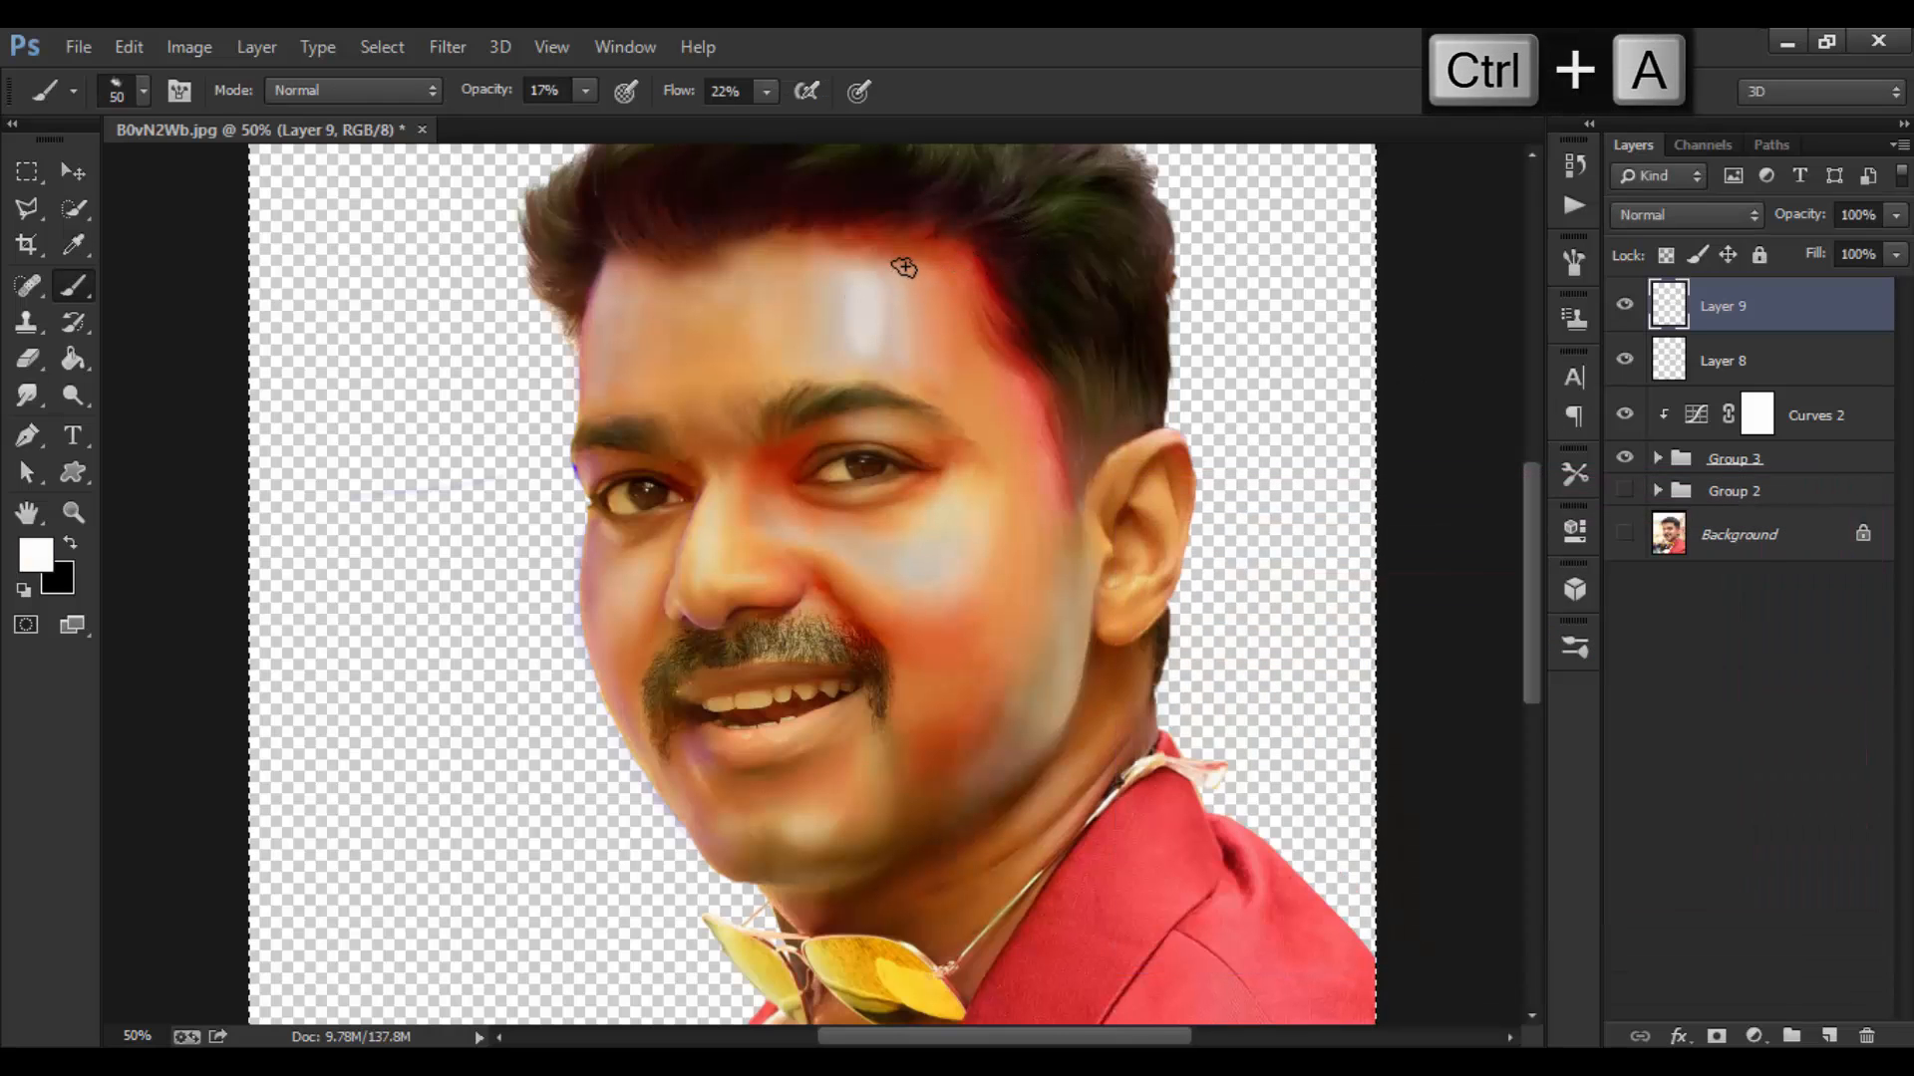
{"action": "key", "text": "ctrl+d"}
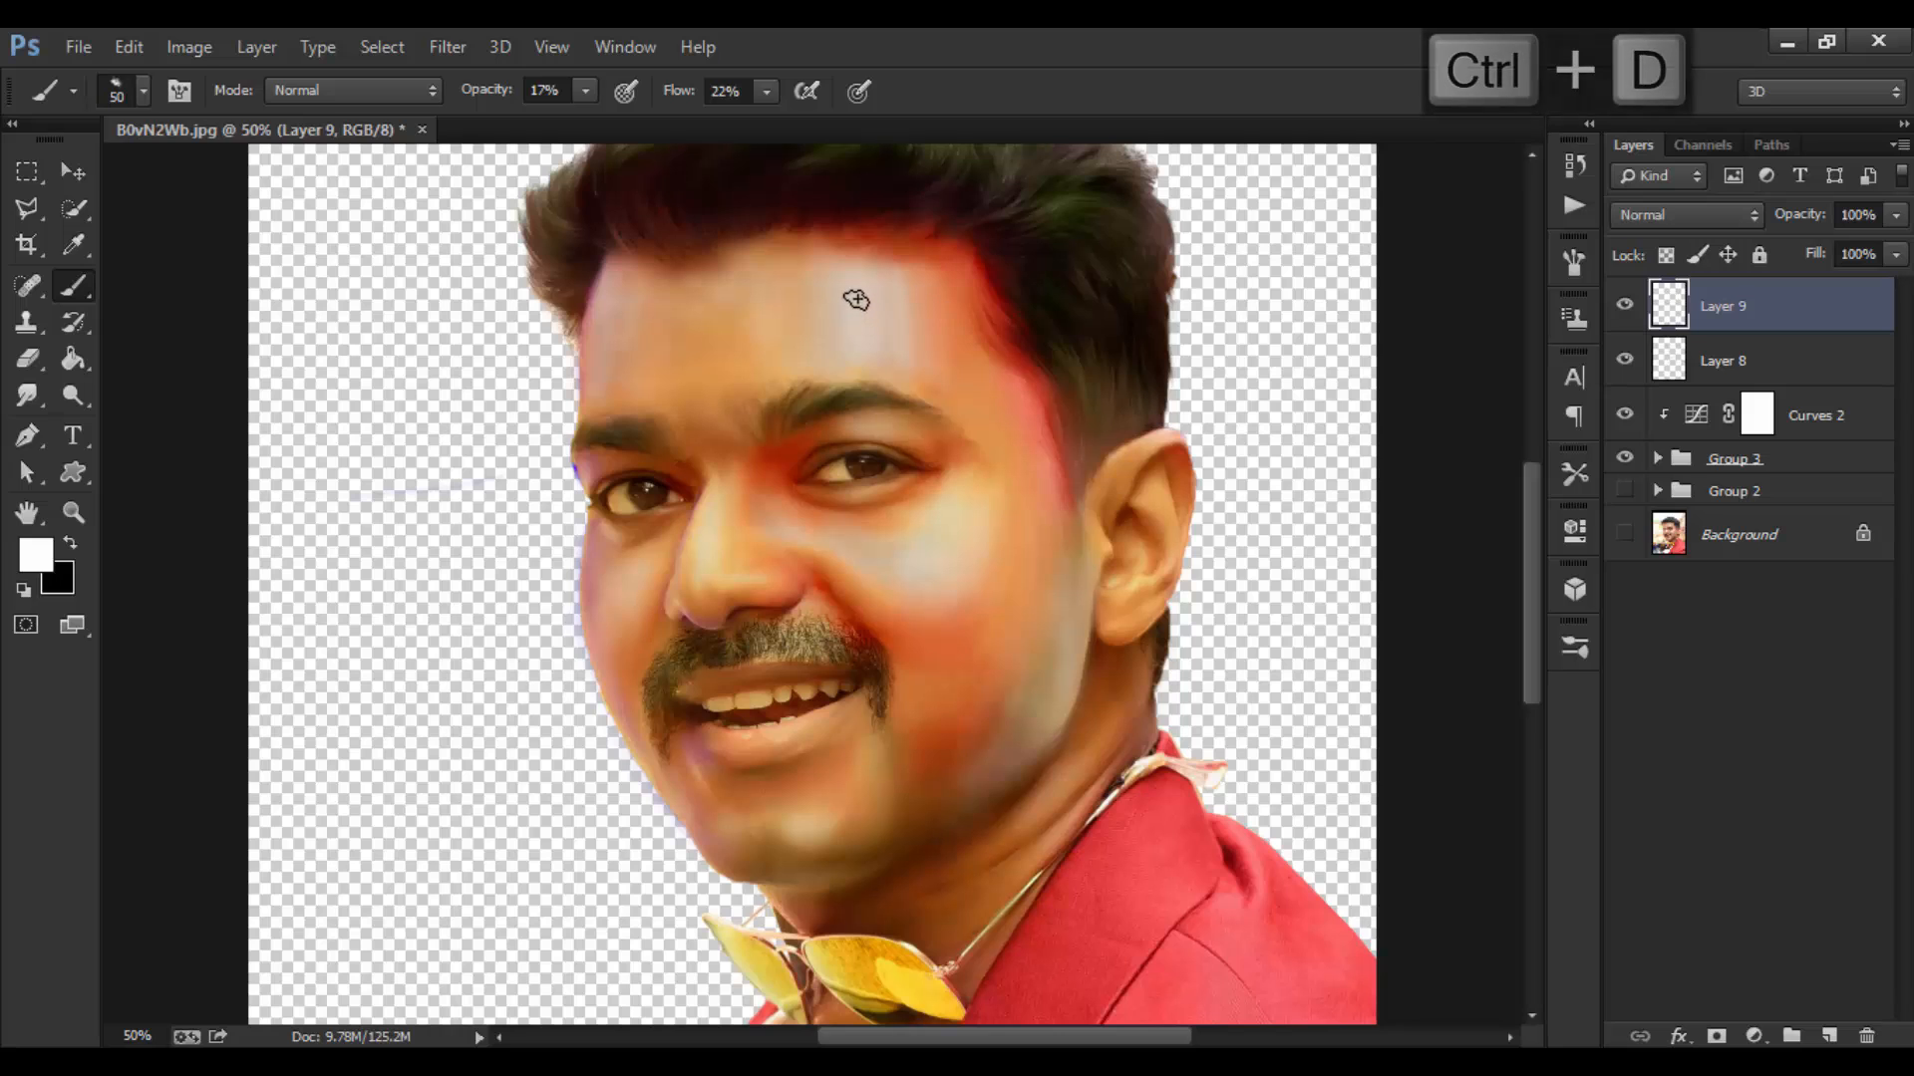
{"action": "key", "text": "bracketleft"}
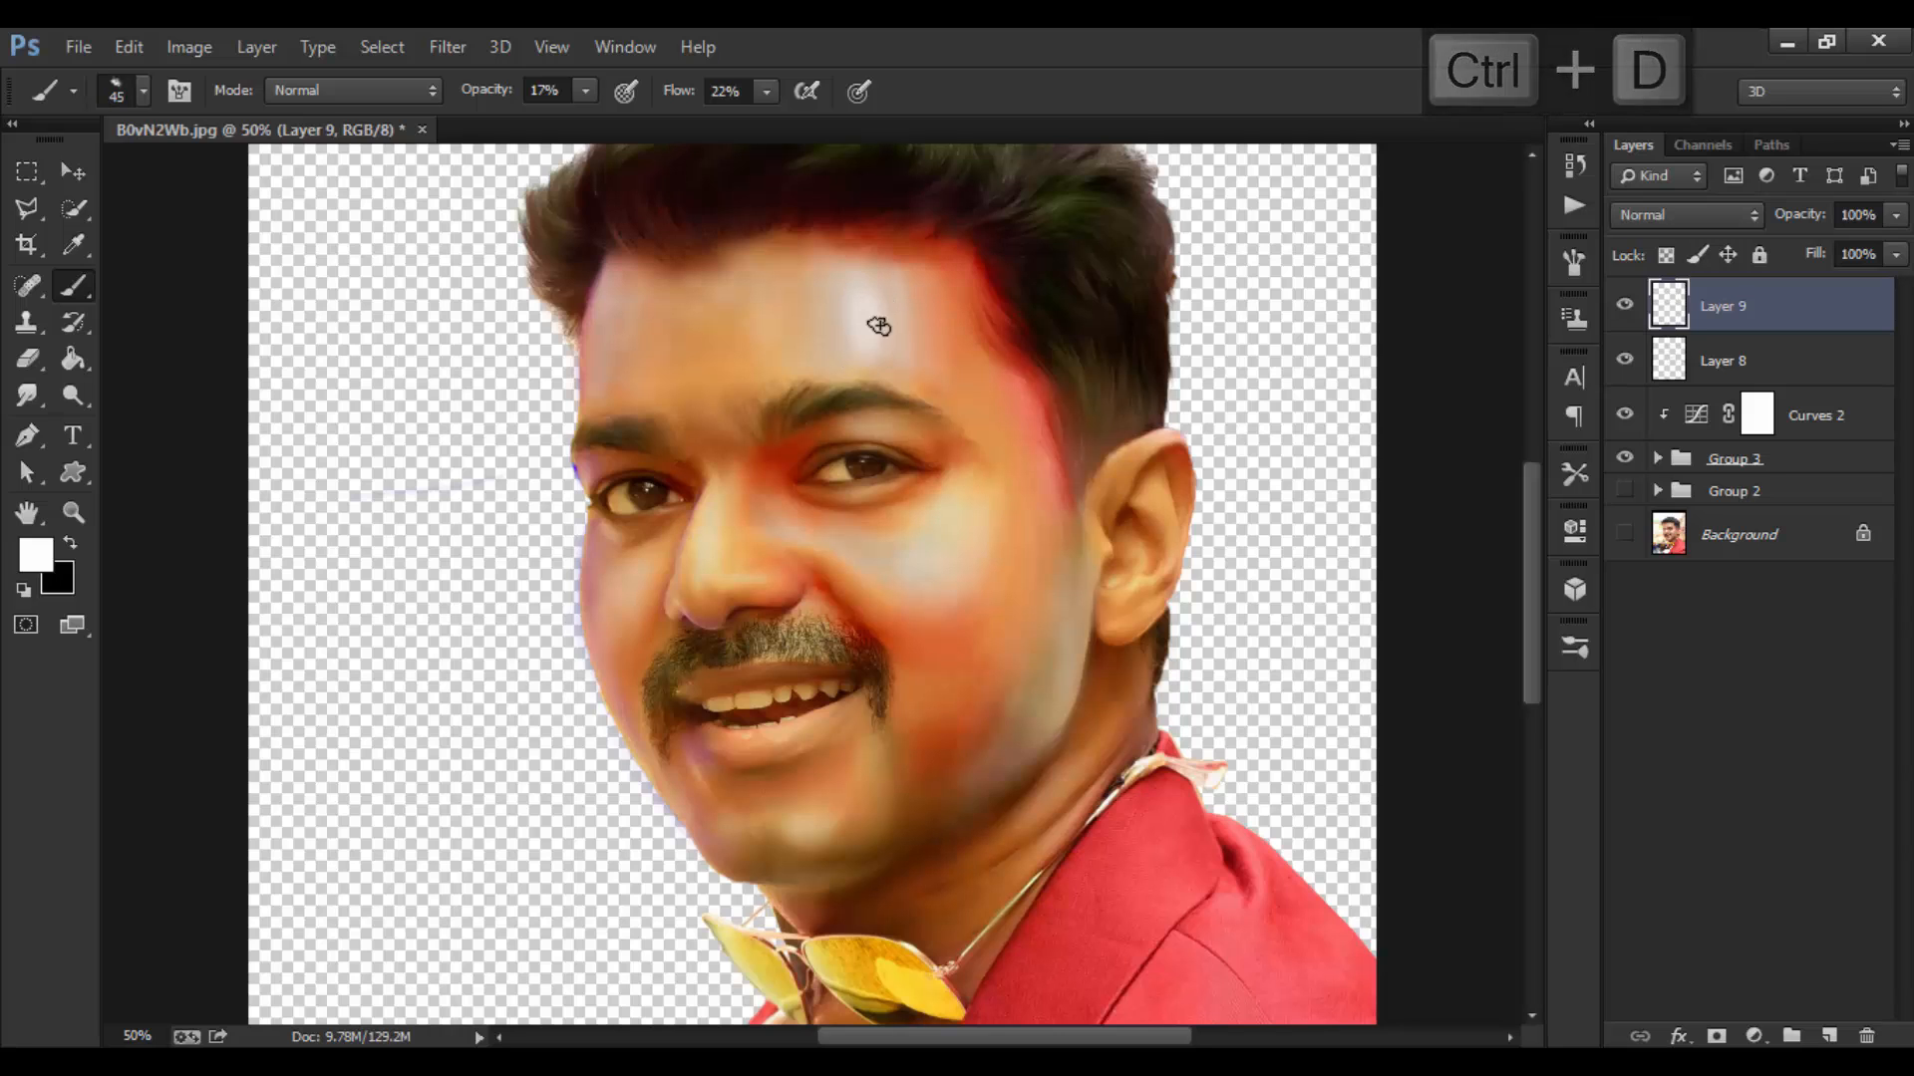
{"action": "key", "text": "bracketright"}
{"action": "key", "text": "bracketright"}
{"action": "key", "text": "bracketright"}
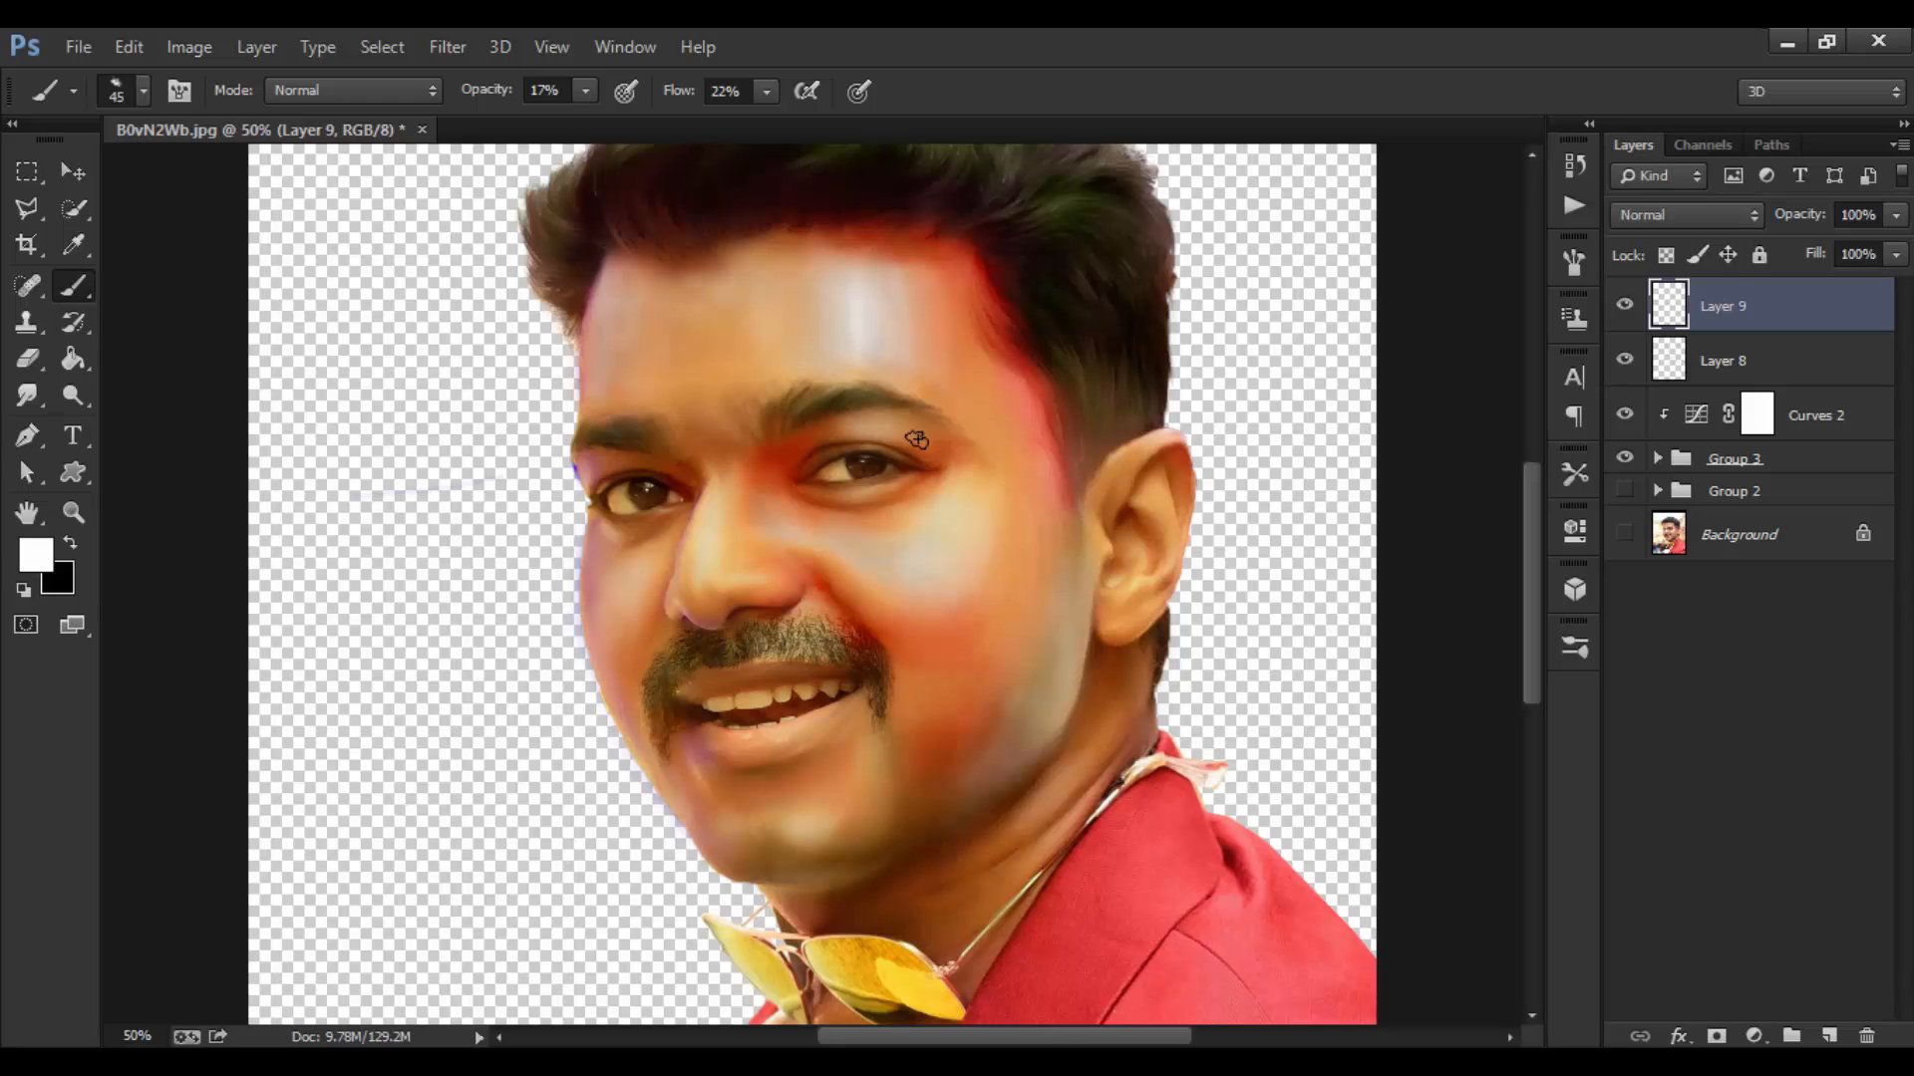
{"action": "mouse_move", "coordinate": [934, 560]}
{"action": "left_mouse_down"}
{"action": "mouse_move", "coordinate": [957, 551]}
{"action": "mouse_move", "coordinate": [906, 564]}
{"action": "mouse_move", "coordinate": [974, 509]}
{"action": "mouse_move", "coordinate": [940, 551]}
{"action": "mouse_move", "coordinate": [877, 555]}
{"action": "mouse_move", "coordinate": [969, 570]}
{"action": "mouse_move", "coordinate": [888, 572]}
{"action": "mouse_move", "coordinate": [951, 564]}
{"action": "mouse_move", "coordinate": [951, 532]}
{"action": "mouse_move", "coordinate": [921, 595]}
{"action": "mouse_move", "coordinate": [942, 604]}
{"action": "mouse_move", "coordinate": [873, 581]}
{"action": "left_mouse_up"}
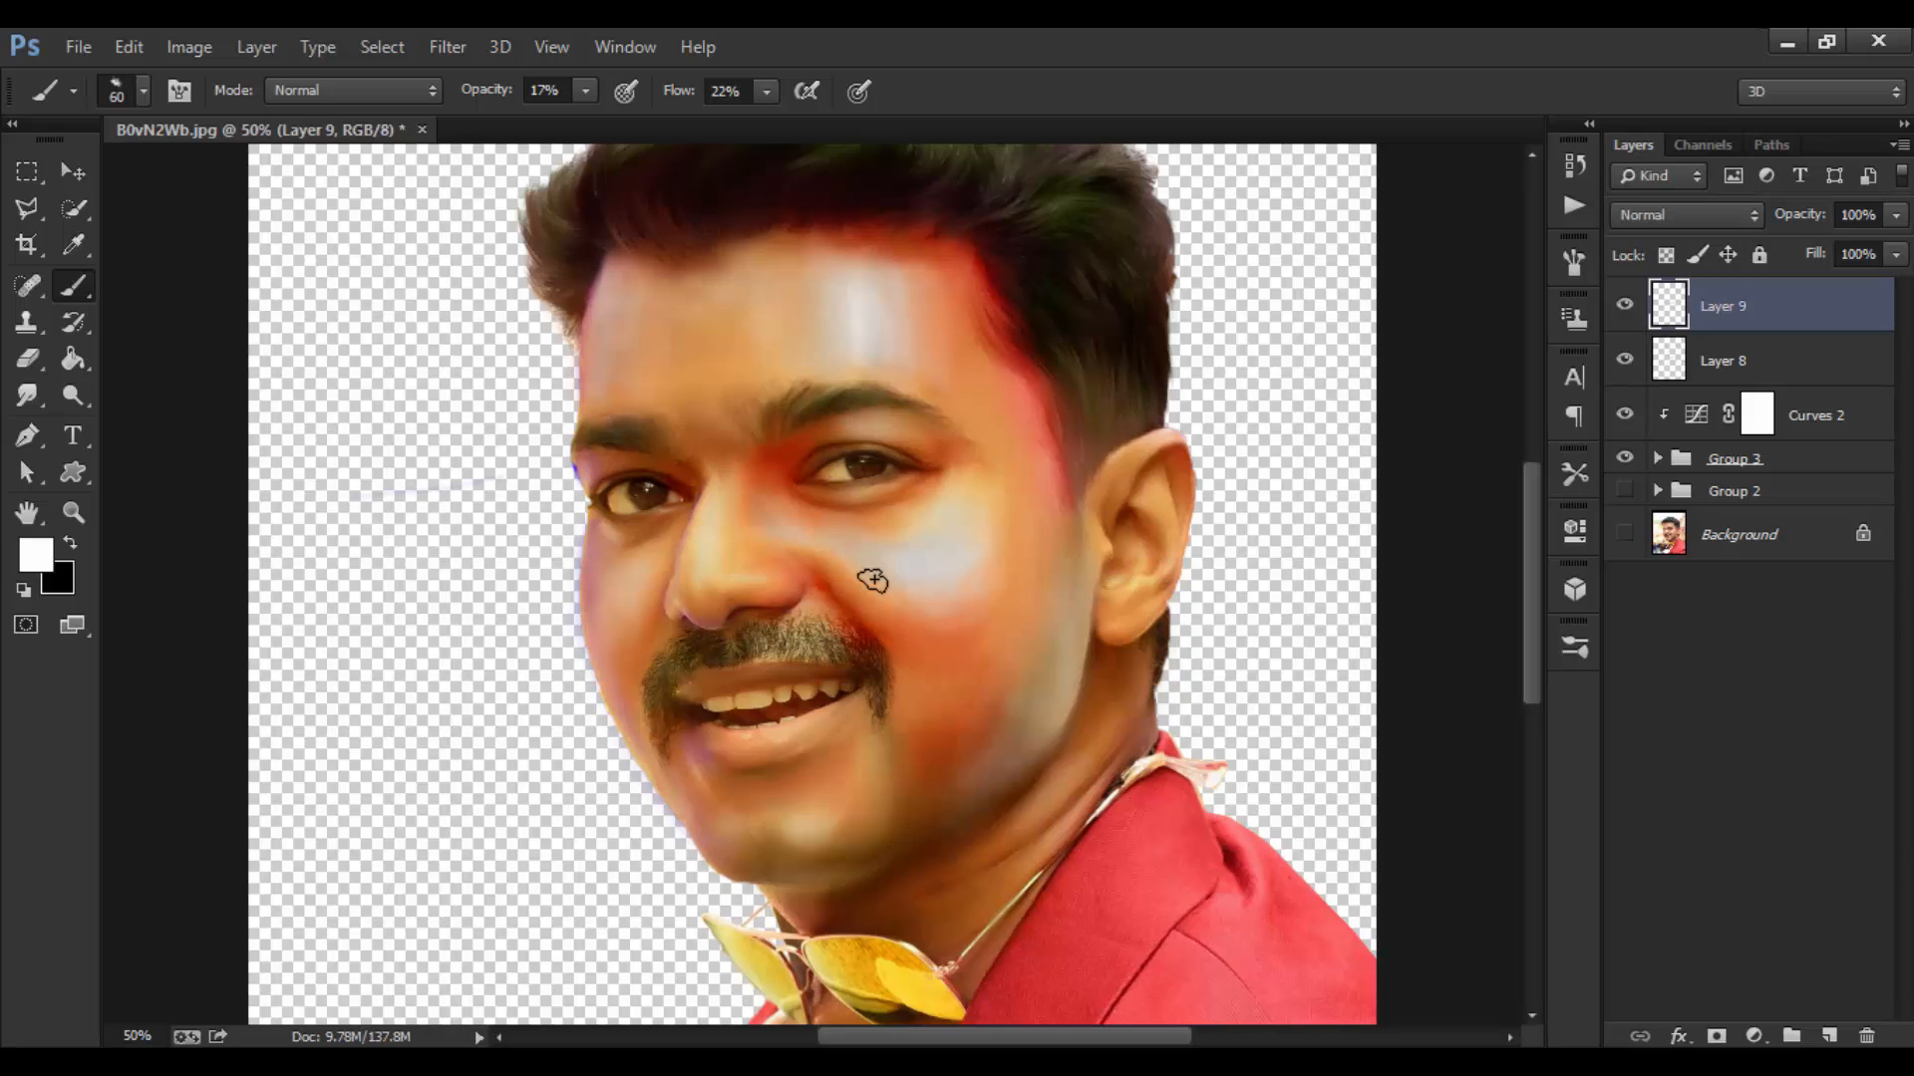
{"action": "key", "text": "ctrl+z"}
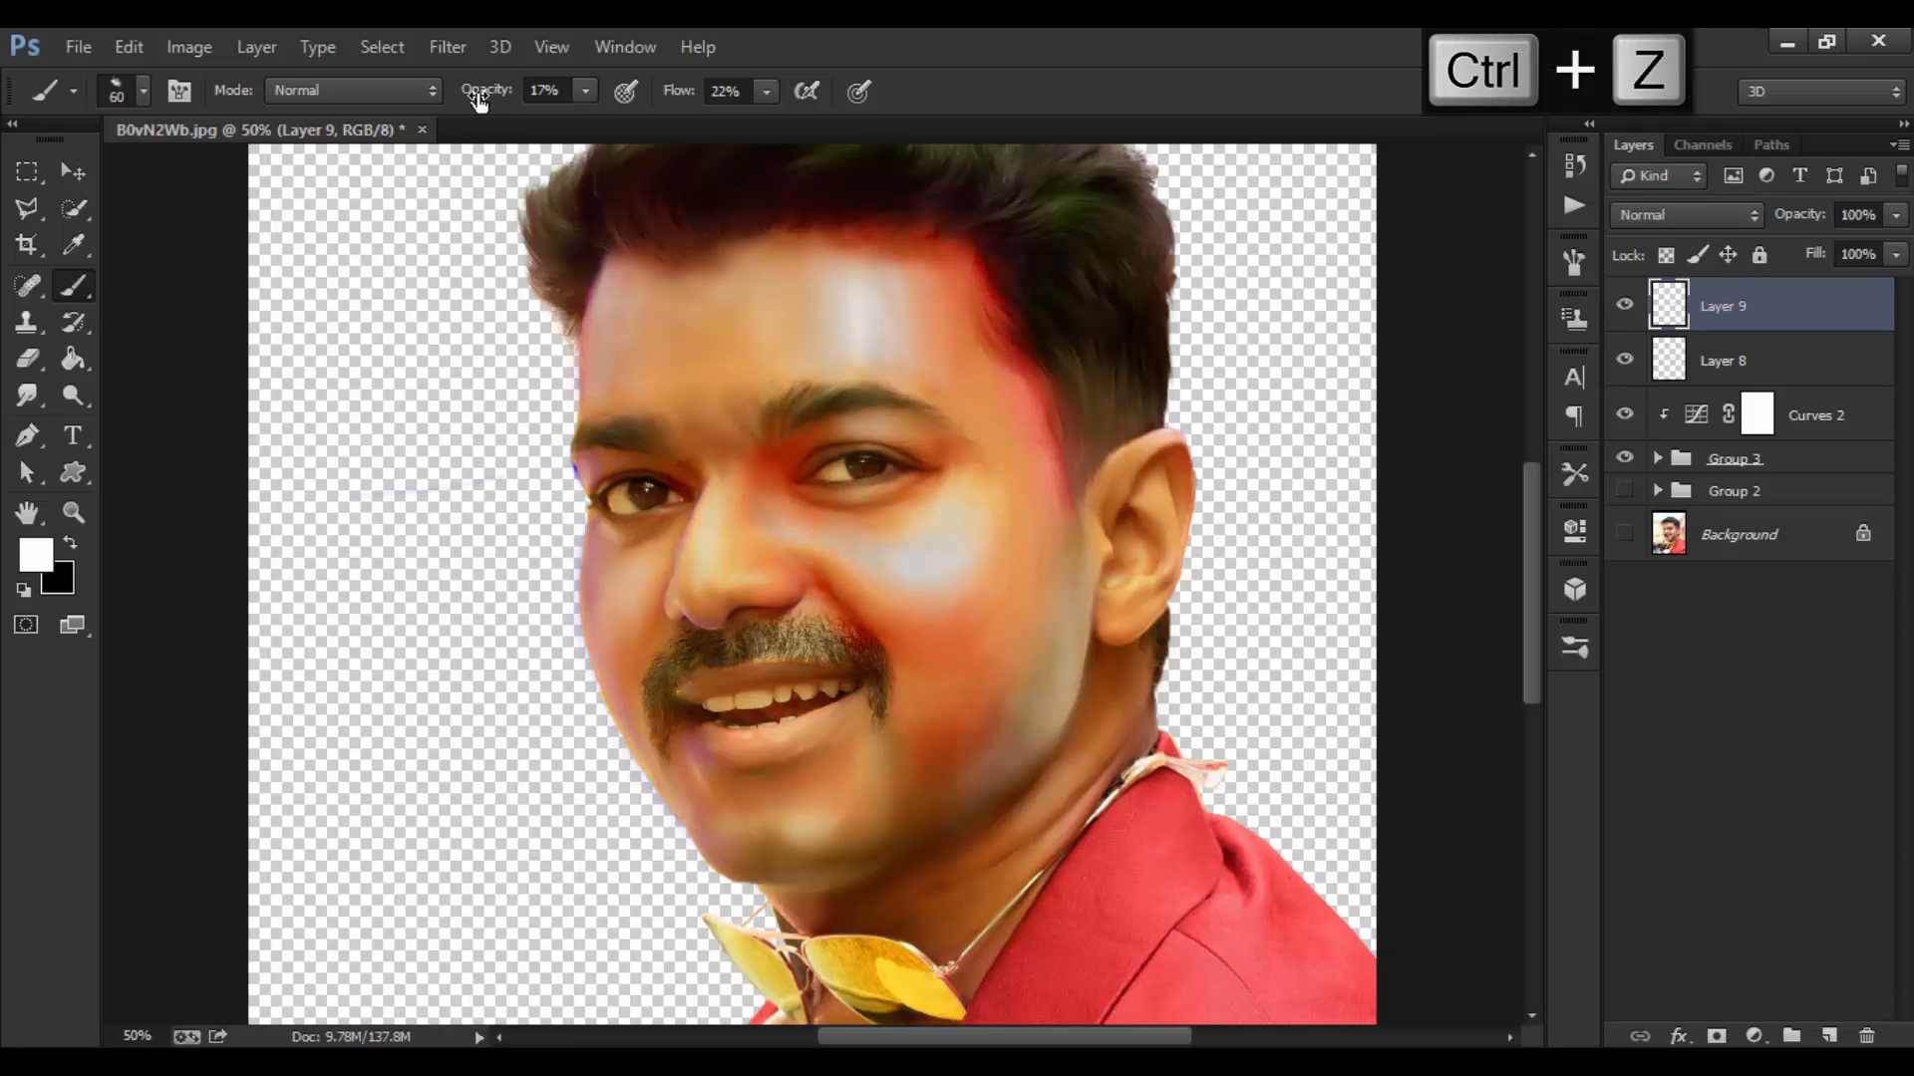
Step: Set brush opacity to 16% and flow to 9%, then widen the white forehead highlight
{"action": "left_click_drag", "start_coordinate": [697, 91], "coordinate": [679, 92]}
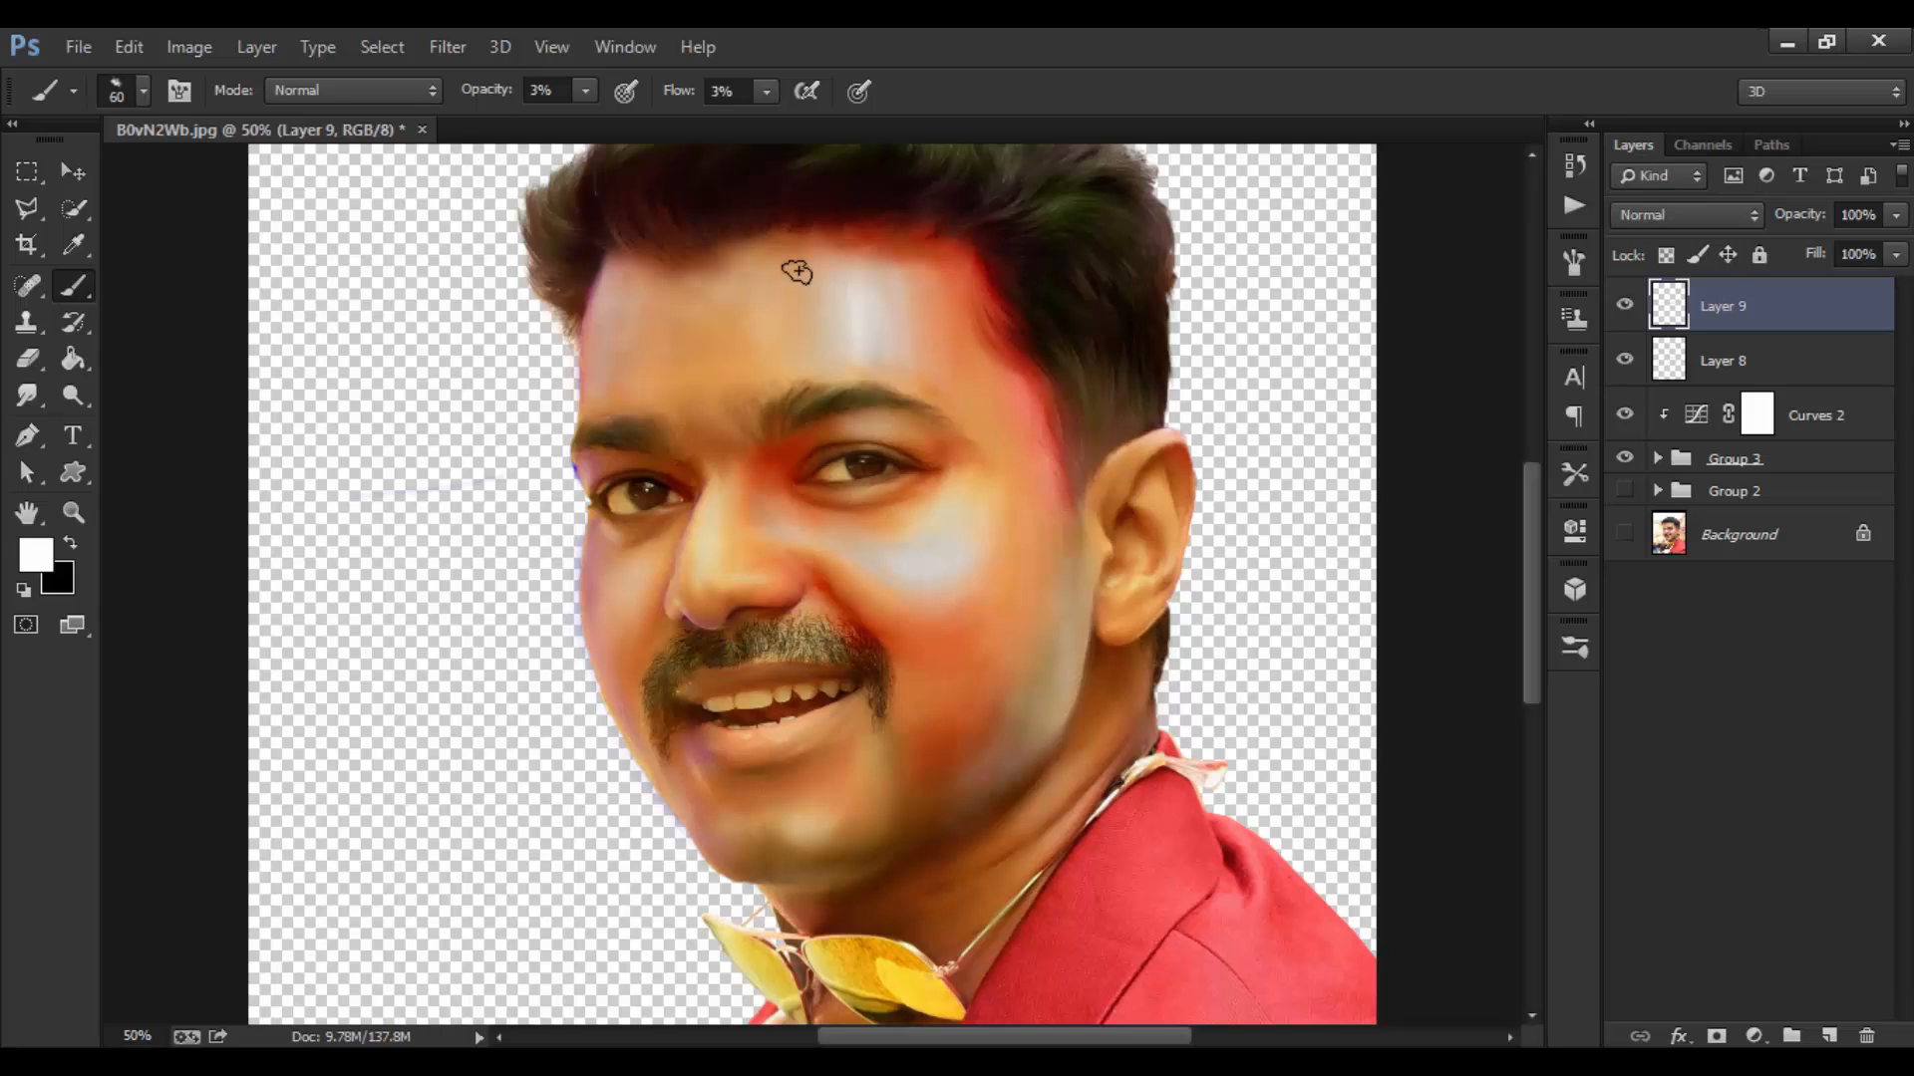
{"action": "left_click_drag", "start_coordinate": [485, 102], "coordinate": [502, 103]}
{"action": "left_click_drag", "start_coordinate": [686, 103], "coordinate": [693, 103]}
{"action": "key", "text": "bracketright"}
{"action": "mouse_move", "coordinate": [912, 324]}
{"action": "left_mouse_down"}
{"action": "mouse_move", "coordinate": [906, 284]}
{"action": "mouse_move", "coordinate": [913, 311]}
{"action": "mouse_move", "coordinate": [820, 312]}
{"action": "mouse_move", "coordinate": [873, 292]}
{"action": "left_mouse_up"}
Step: Paint a soft white highlight on the chin with a smaller brush and zoom in on it
{"action": "key", "text": "bracketleft"}
{"action": "key", "text": "bracketleft"}
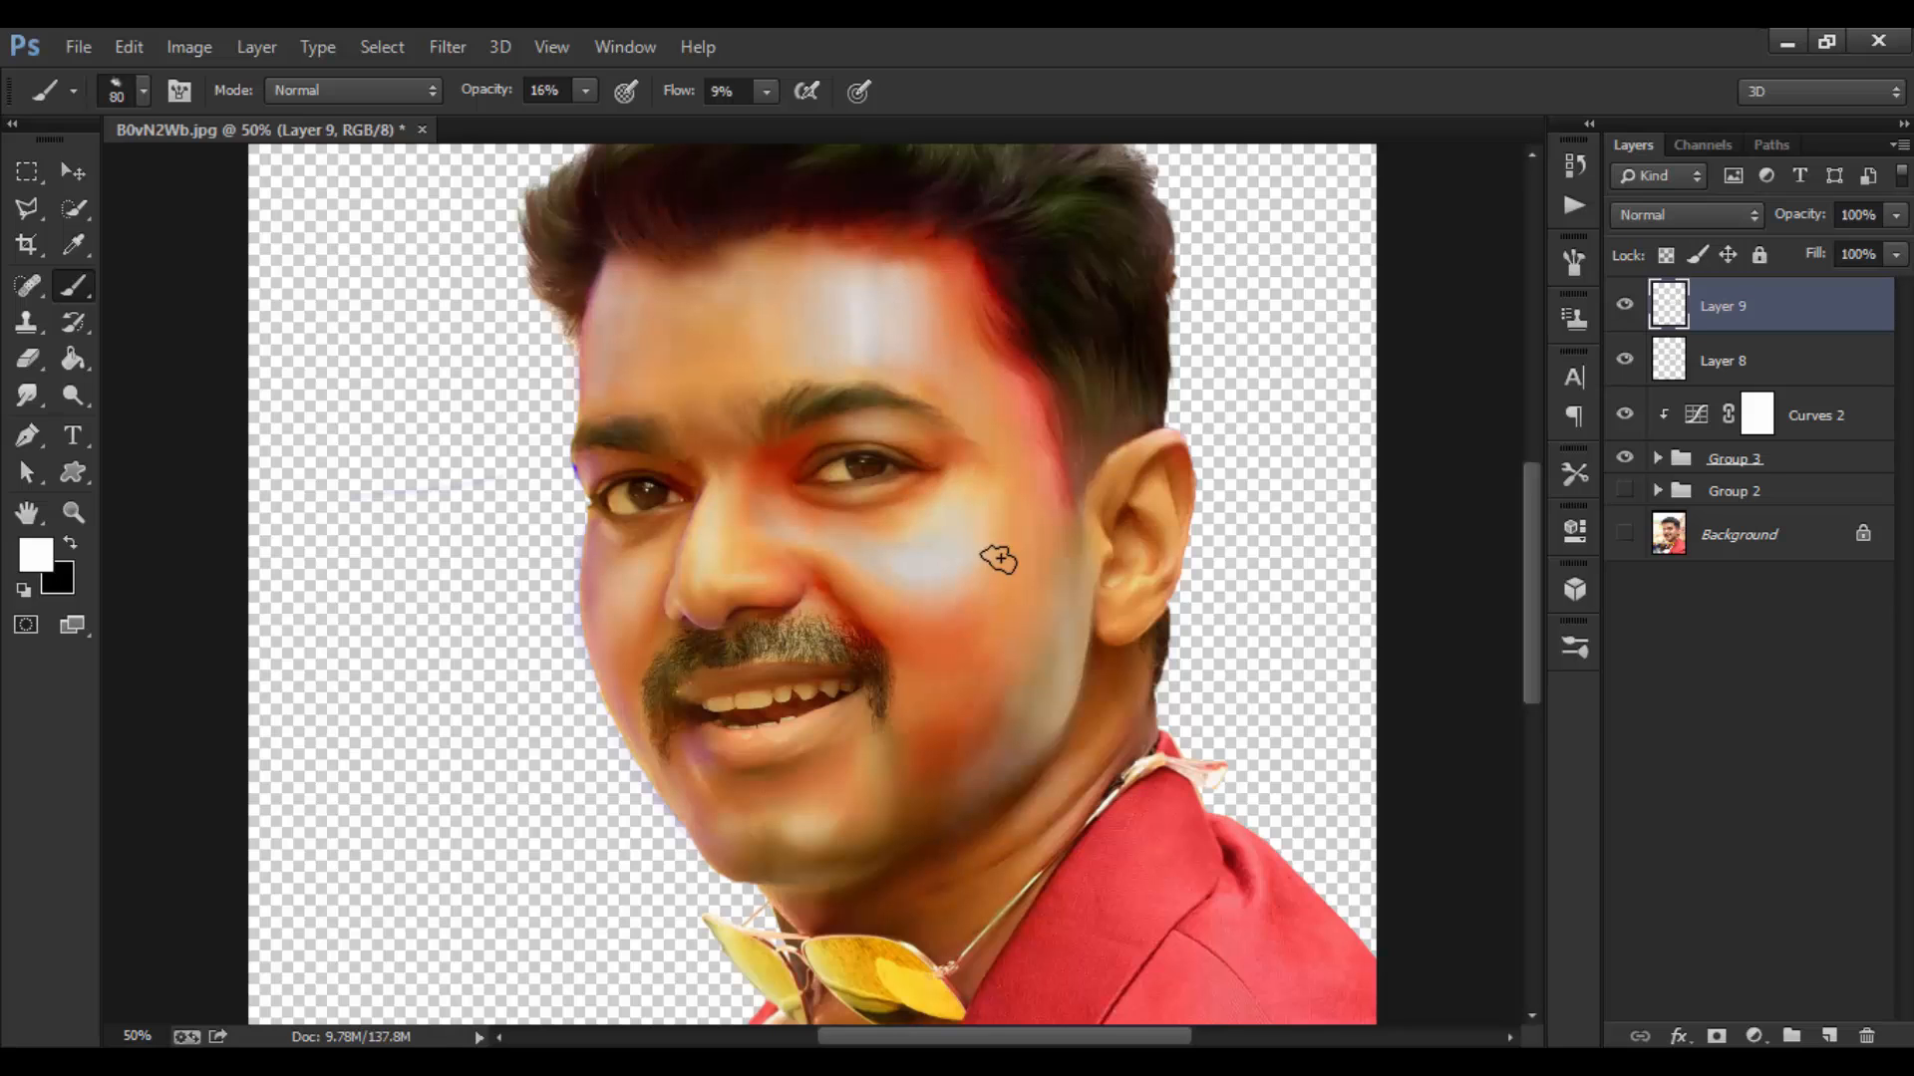
{"action": "key", "text": "bracketleft"}
{"action": "key", "text": "bracketleft"}
{"action": "left_click_drag", "start_coordinate": [809, 829], "coordinate": [794, 833]}
{"action": "key", "text": "bracketright"}
{"action": "key", "text": "bracketleft"}
{"action": "key", "text": "bracketleft"}
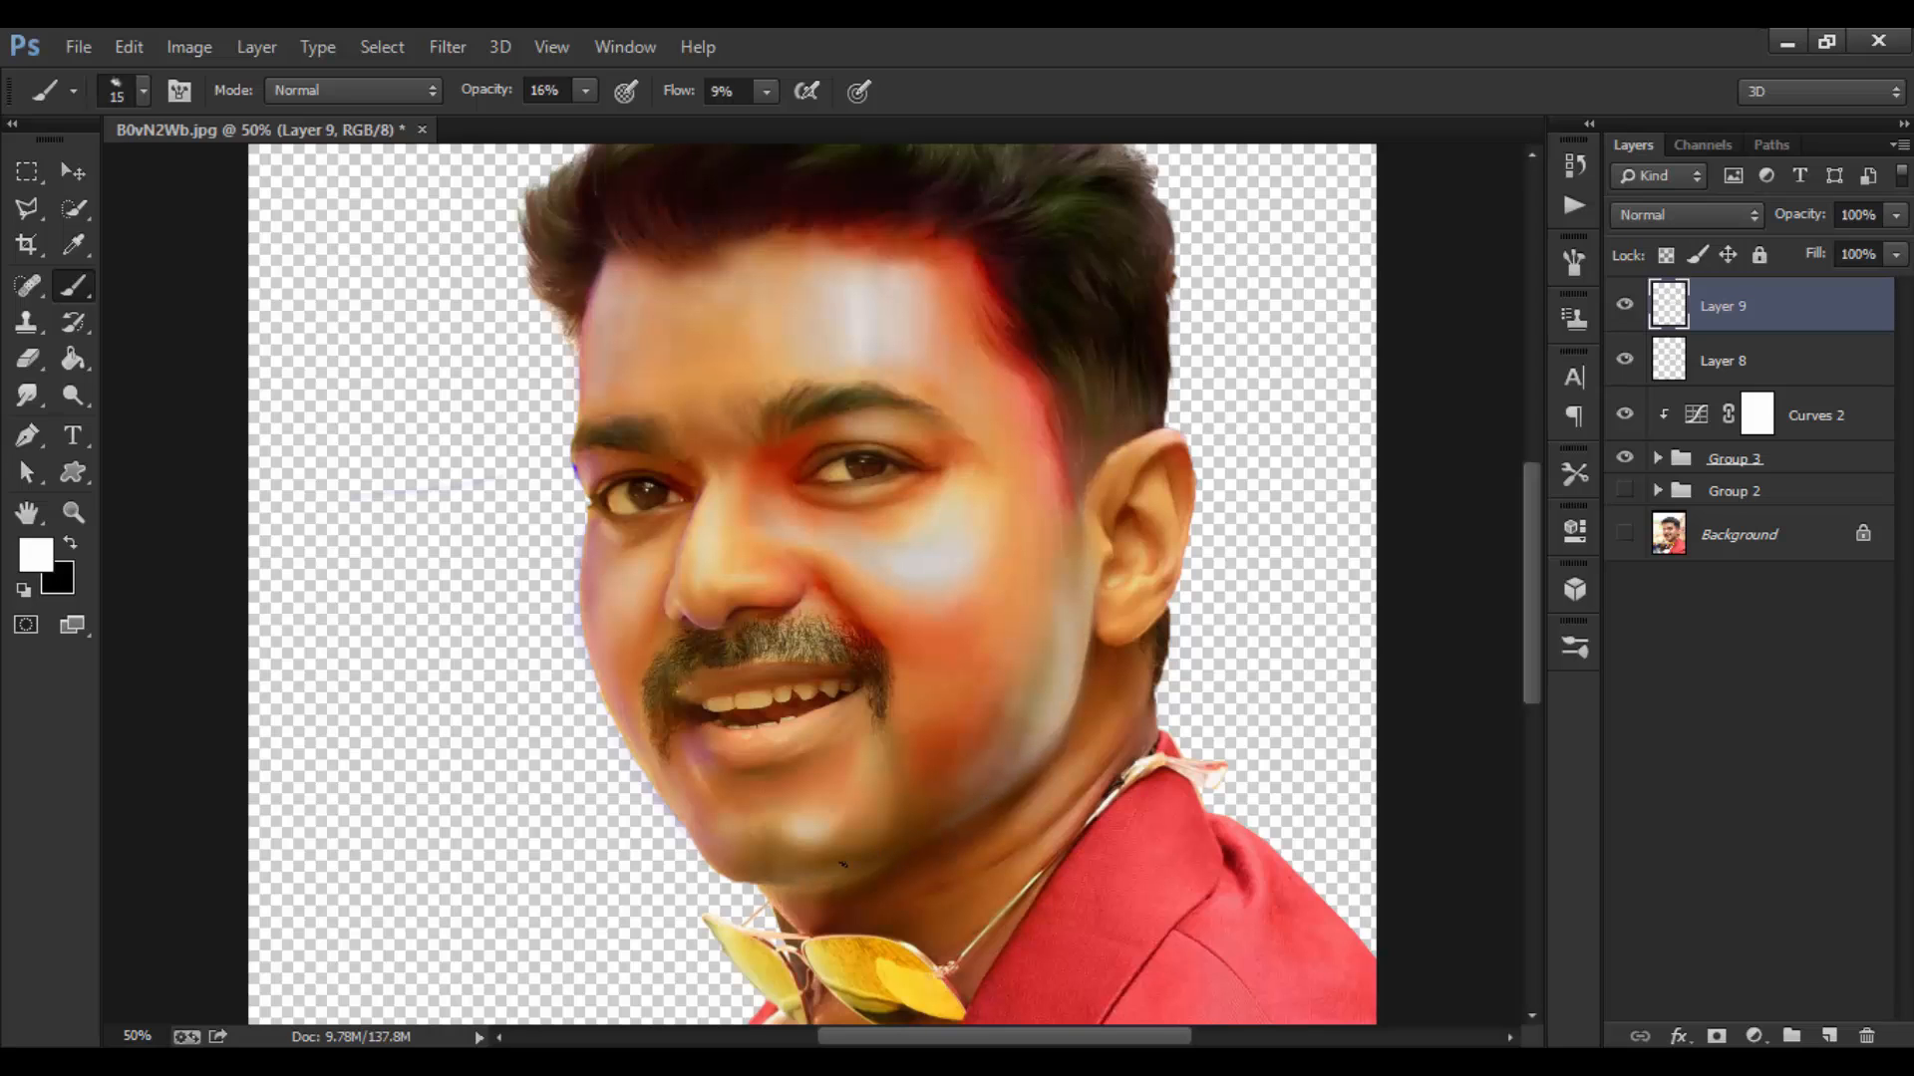
{"action": "left_click", "coordinate": [918, 883], "text": "ctrl"}
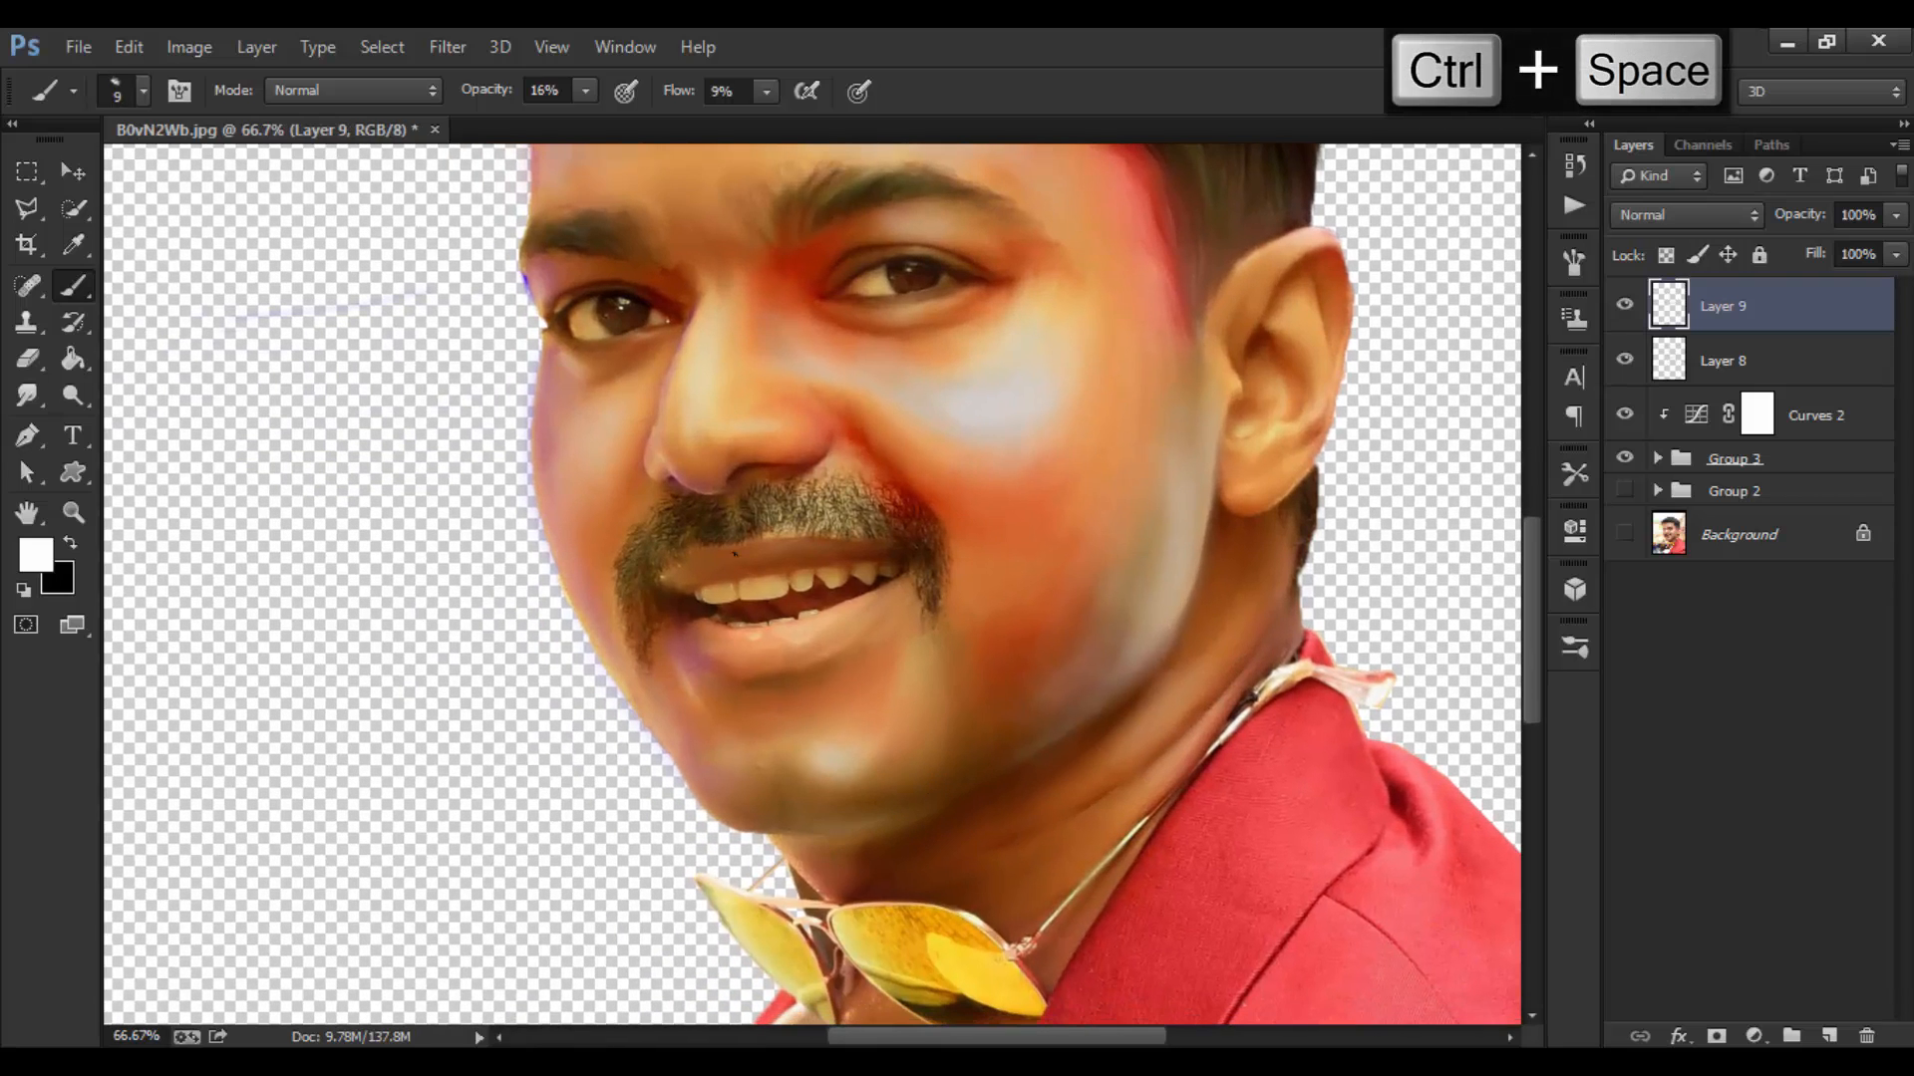
Step: Try several brush opacity and flow settings, ending at 41% opacity and 27% flow
{"action": "left_click_drag", "start_coordinate": [475, 102], "coordinate": [547, 100]}
{"action": "left_click_drag", "start_coordinate": [680, 91], "coordinate": [748, 91]}
{"action": "key", "text": "bracketleft"}
{"action": "key", "text": "bracketleft"}
{"action": "key", "text": "bracketleft"}
{"action": "key", "text": "bracketleft"}
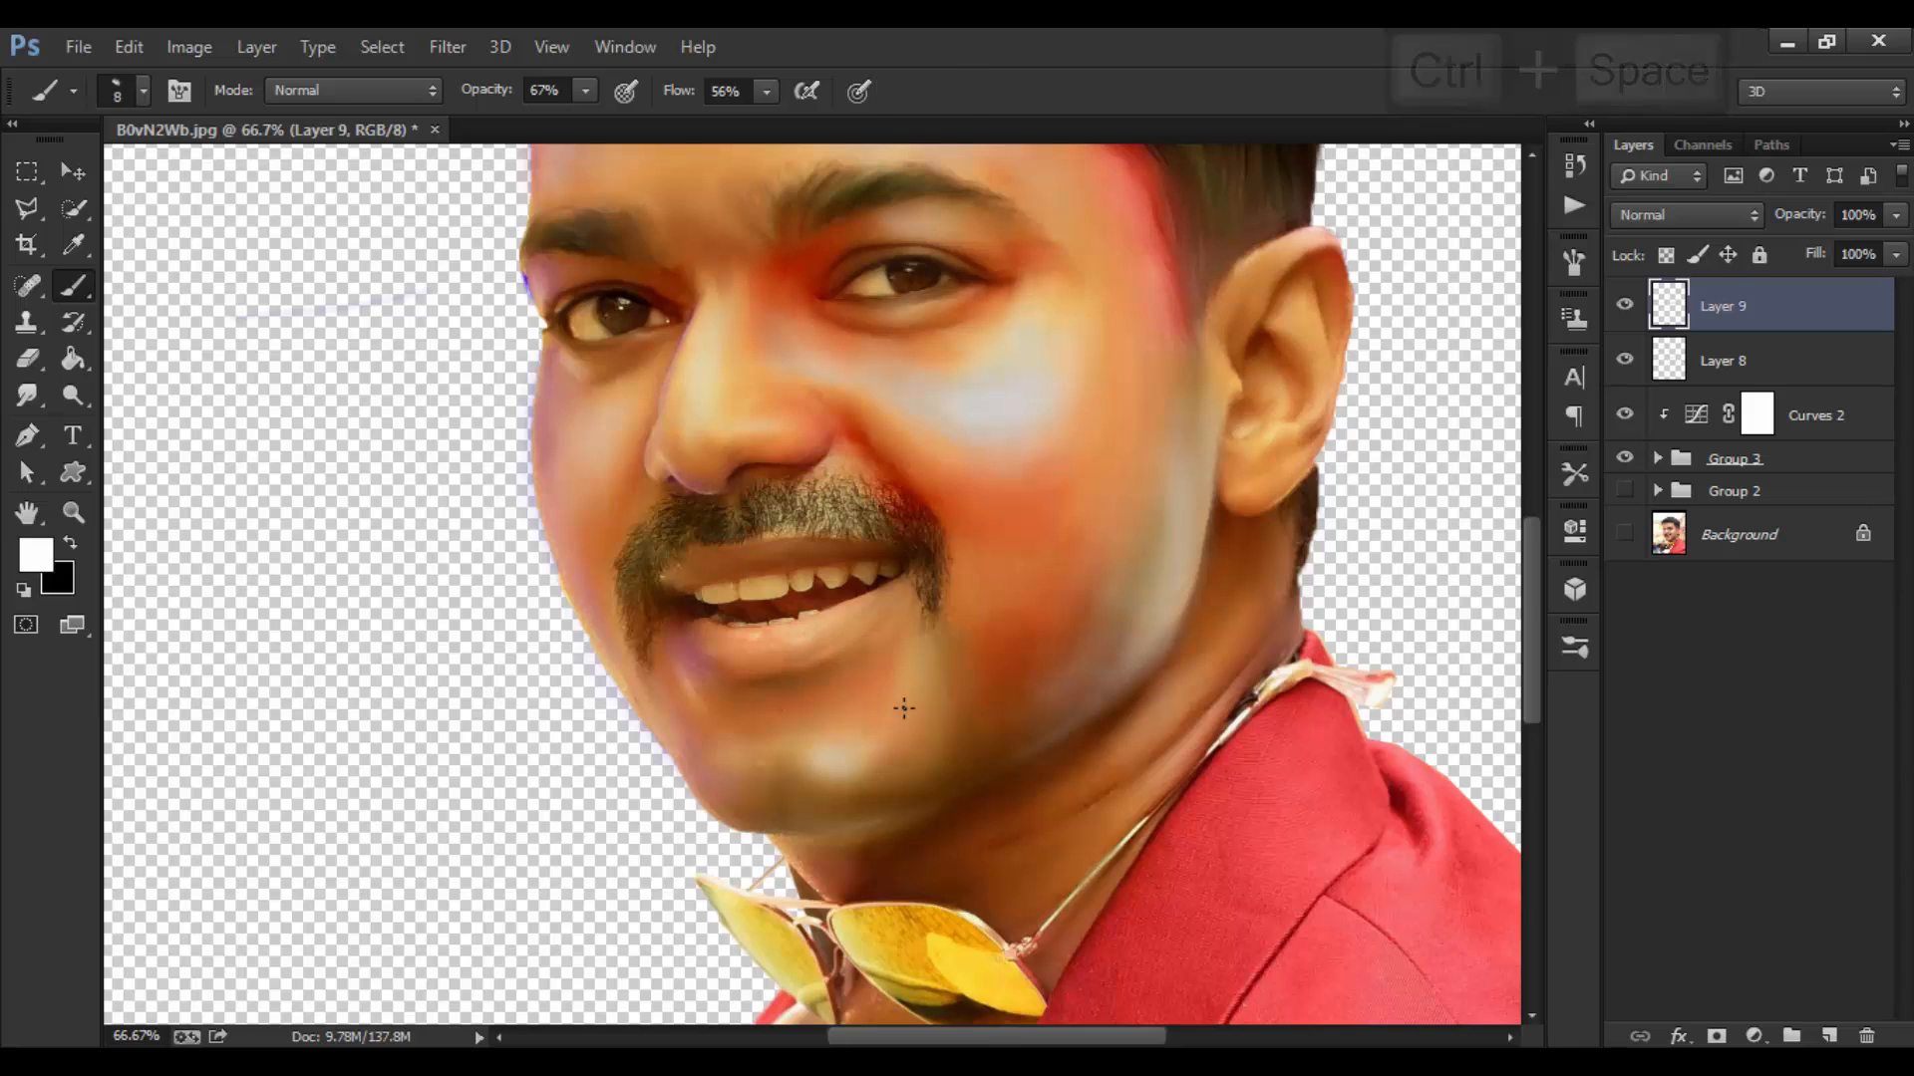
{"action": "key", "text": "ctrl+z"}
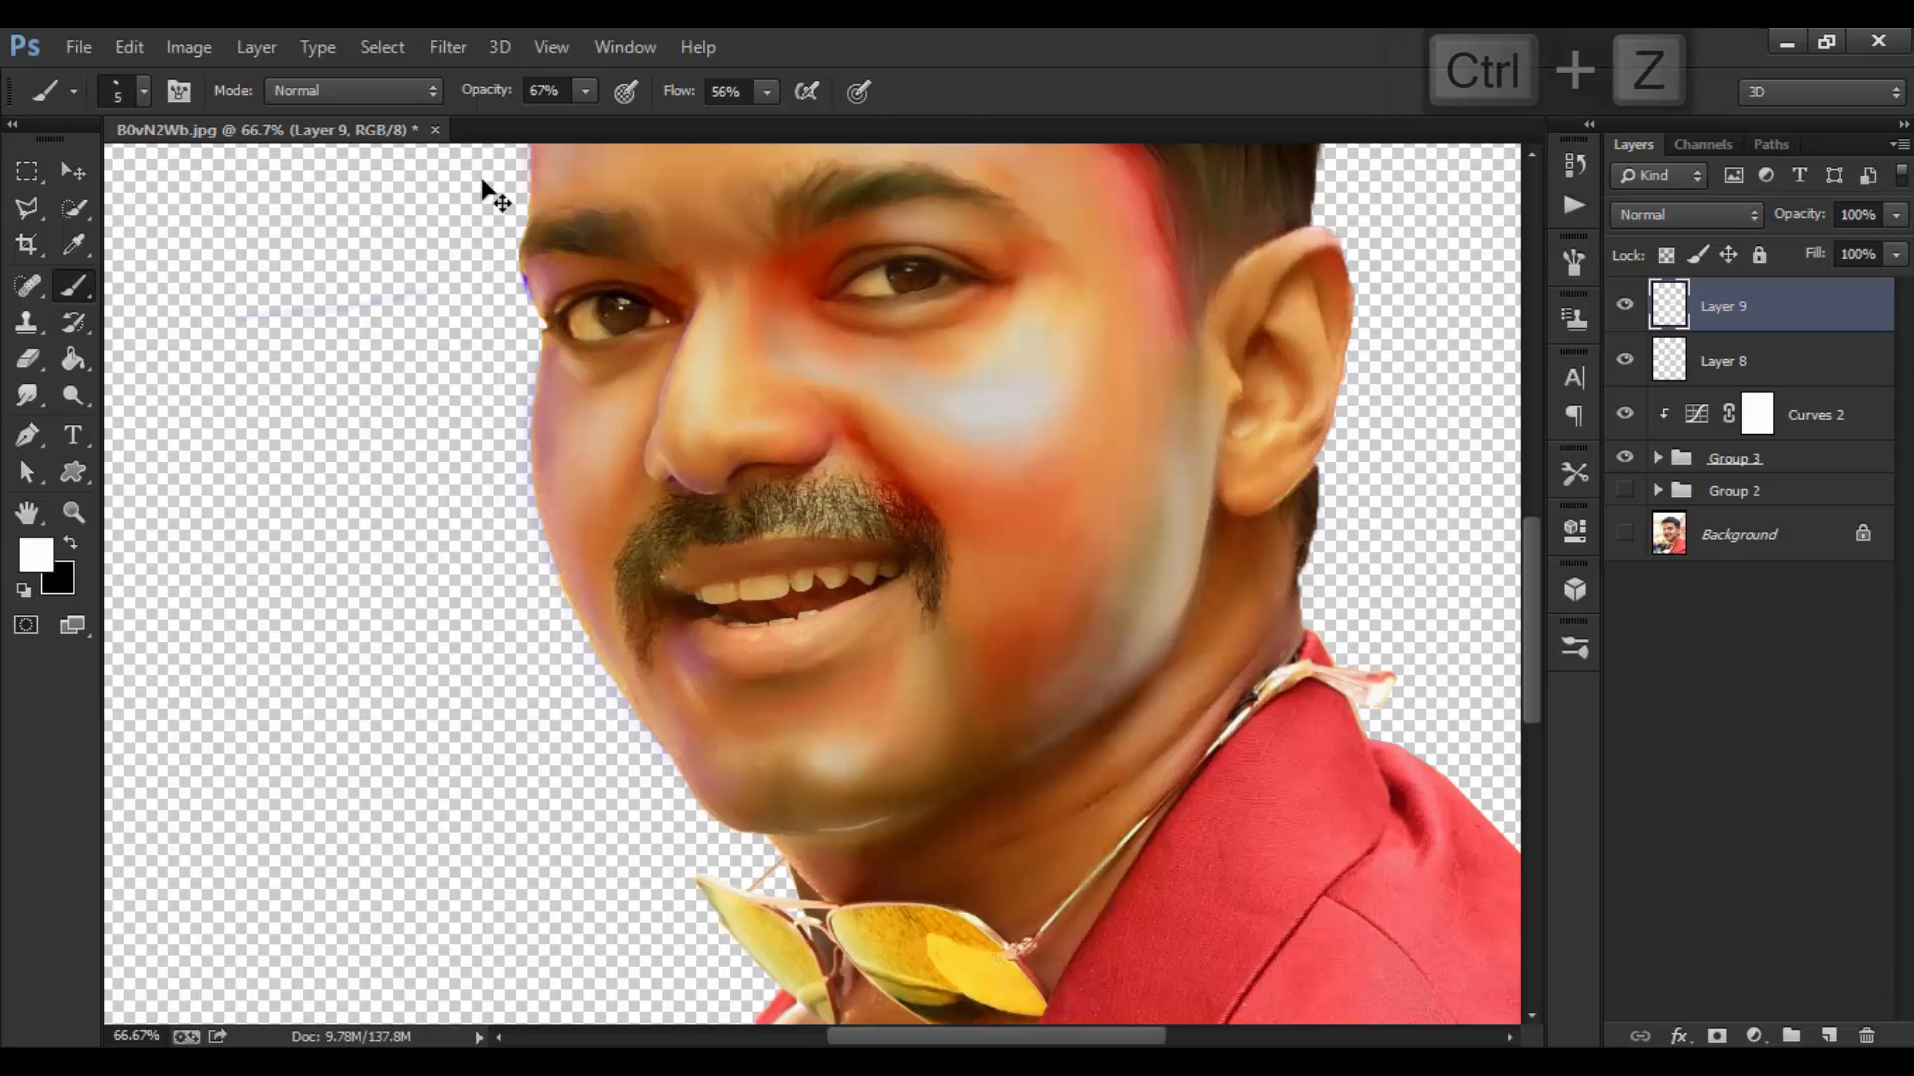
{"action": "left_click_drag", "start_coordinate": [487, 90], "coordinate": [462, 89]}
{"action": "left_click_drag", "start_coordinate": [674, 91], "coordinate": [656, 92]}
{"action": "type", "text": "27"}
{"action": "key", "text": "Return"}
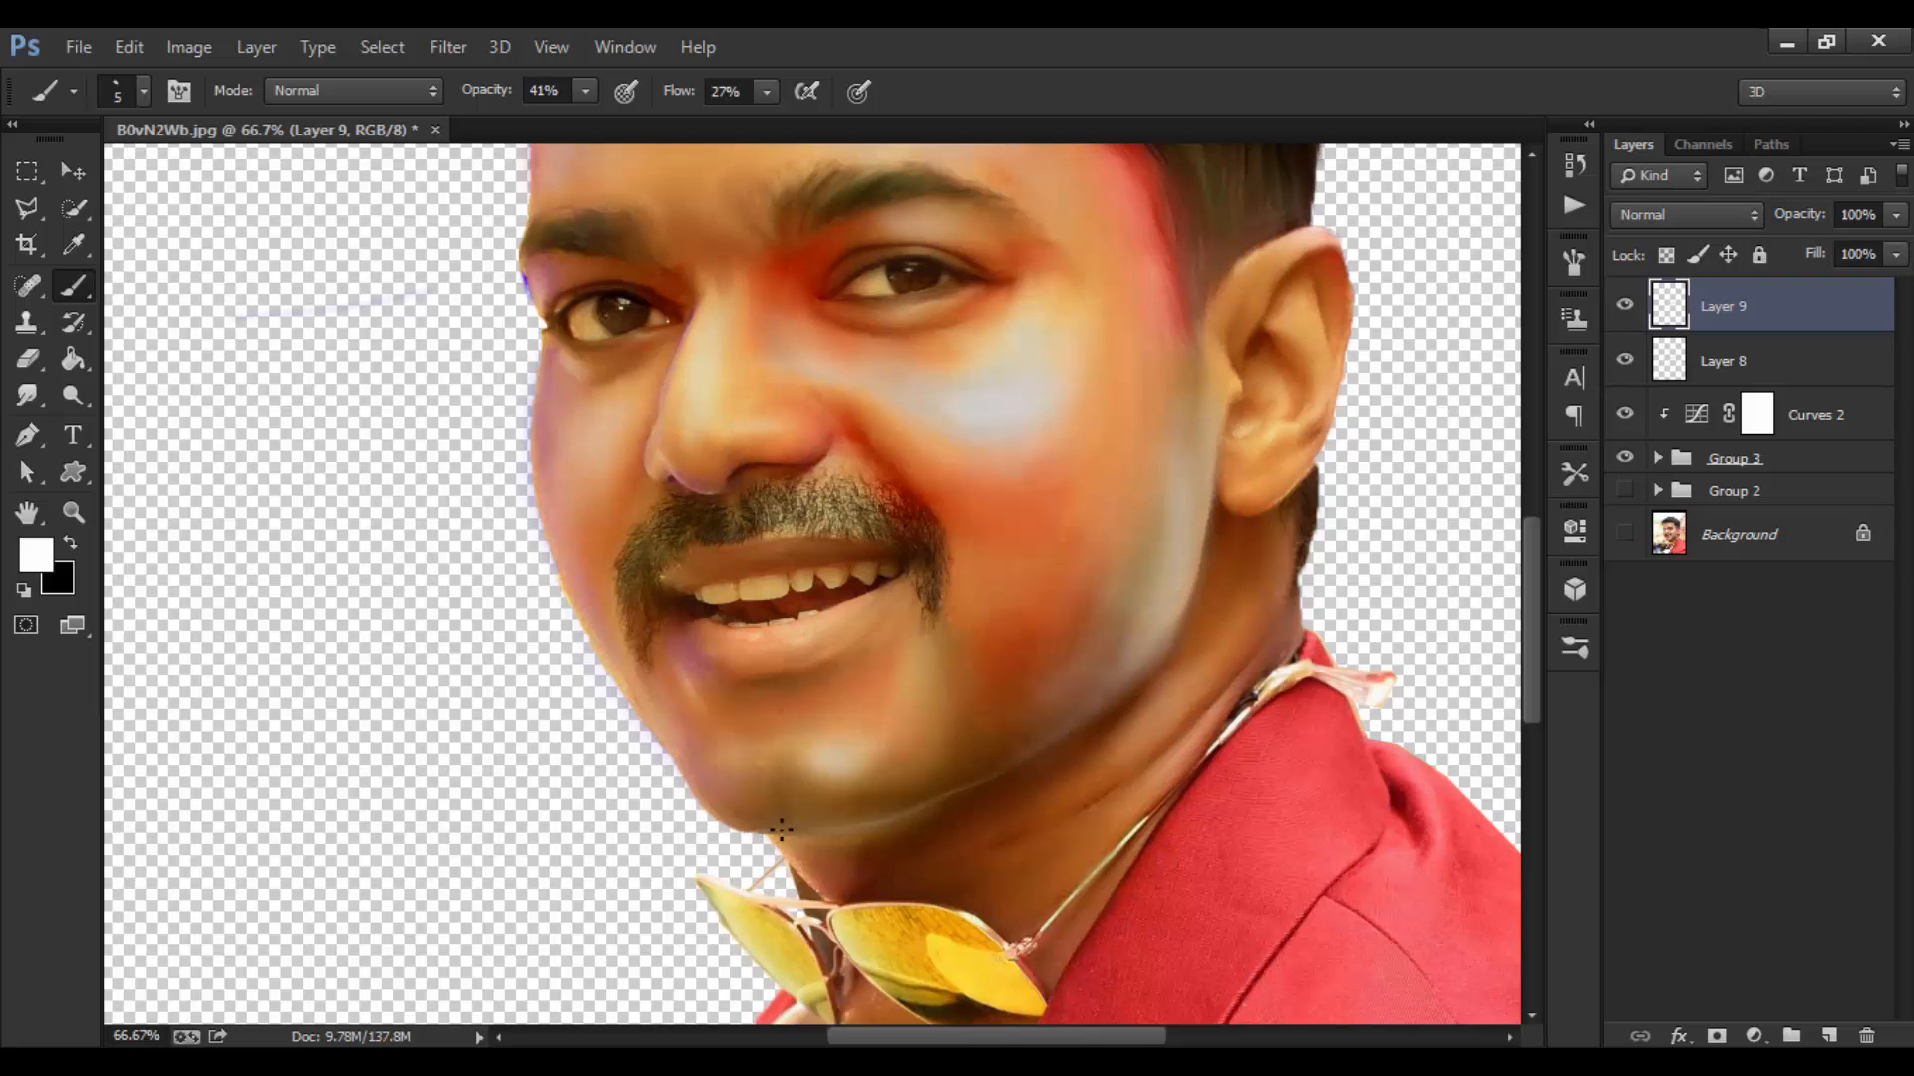
Step: Zoom in on the face and set the brush to 14% opacity and 2% flow, slightly larger
{"action": "key", "text": "ctrl+0"}
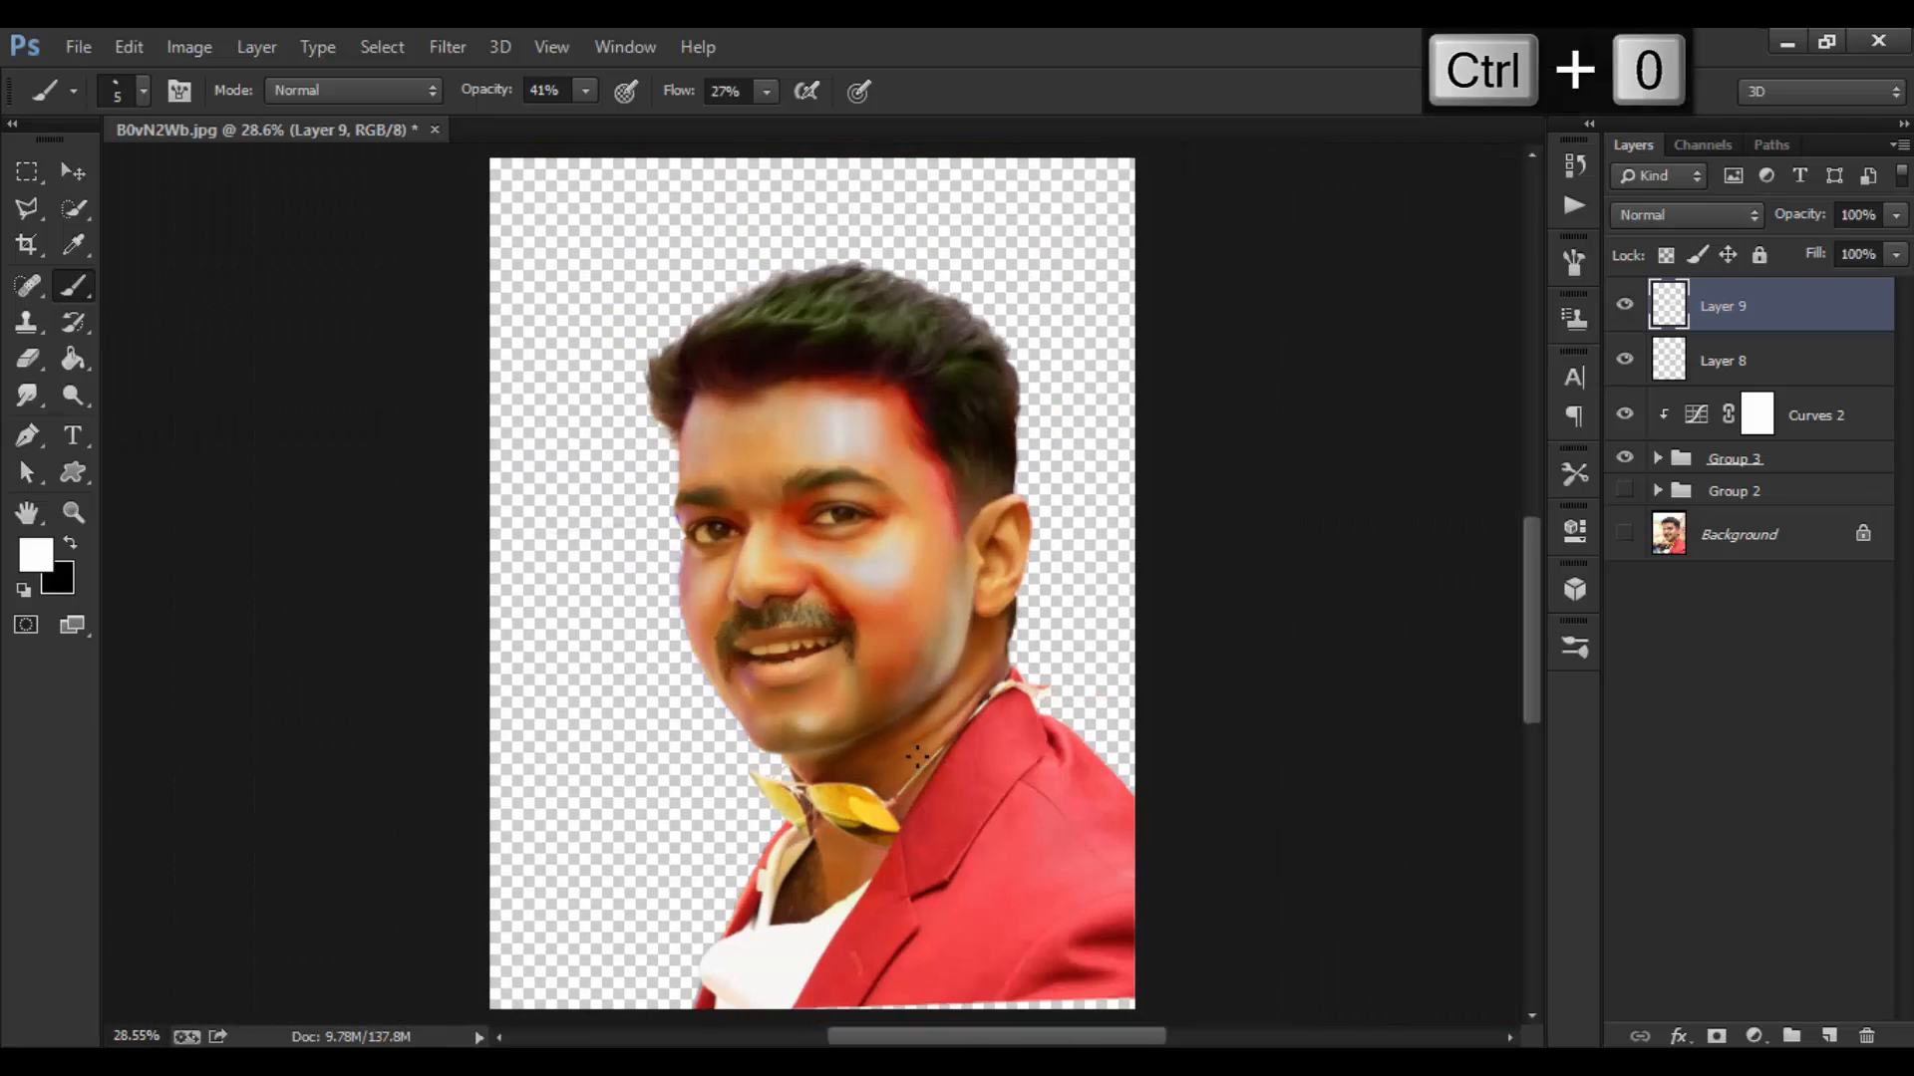
{"action": "key", "text": "ctrl+equal"}
{"action": "key", "text": "ctrl+equal"}
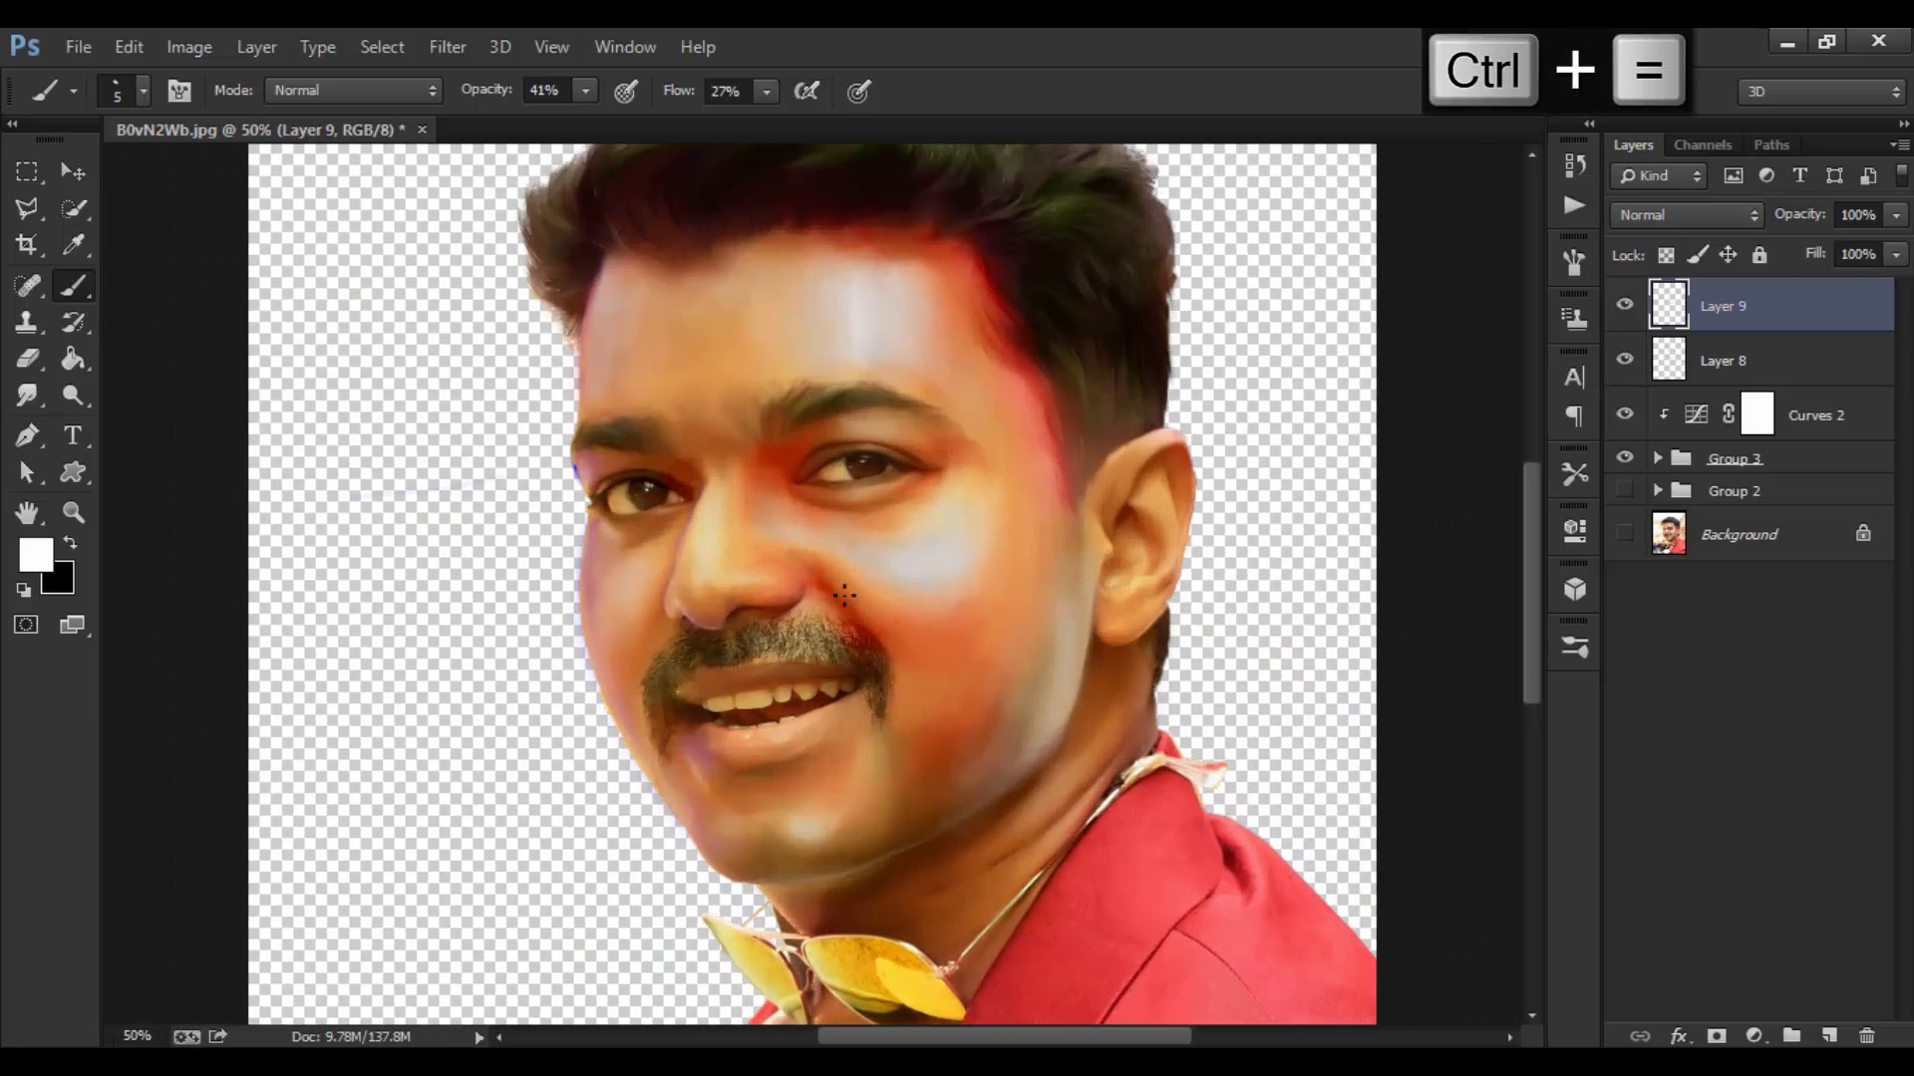
{"action": "mouse_move", "coordinate": [498, 95]}
{"action": "left_mouse_down"}
{"action": "mouse_move", "coordinate": [463, 96]}
{"action": "mouse_move", "coordinate": [495, 100]}
{"action": "left_mouse_up"}
{"action": "left_click_drag", "start_coordinate": [688, 99], "coordinate": [653, 103]}
{"action": "key", "text": "bracketright"}
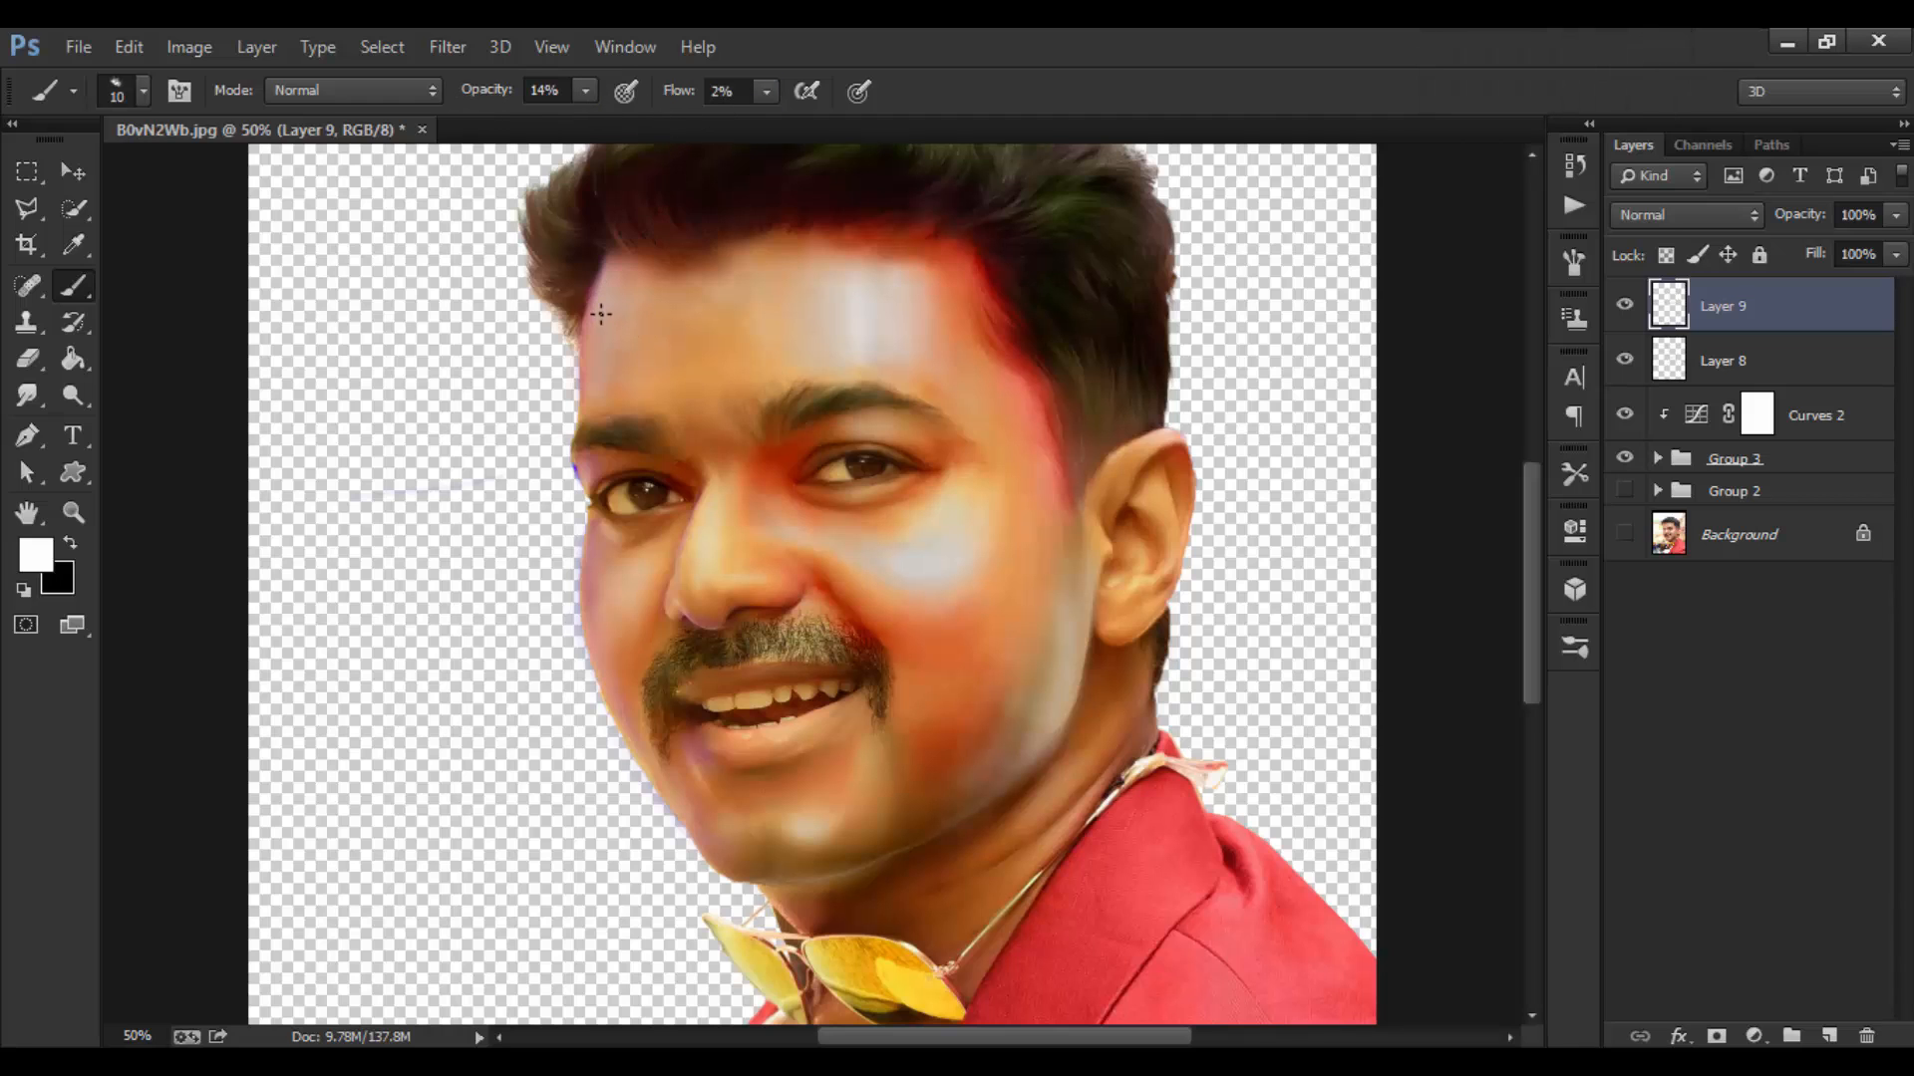
Step: Paint soft forehead highlights at 28% opacity, resizing the brush between 35 and 60 and undoing stray strokes
{"action": "left_click_drag", "start_coordinate": [485, 95], "coordinate": [498, 96]}
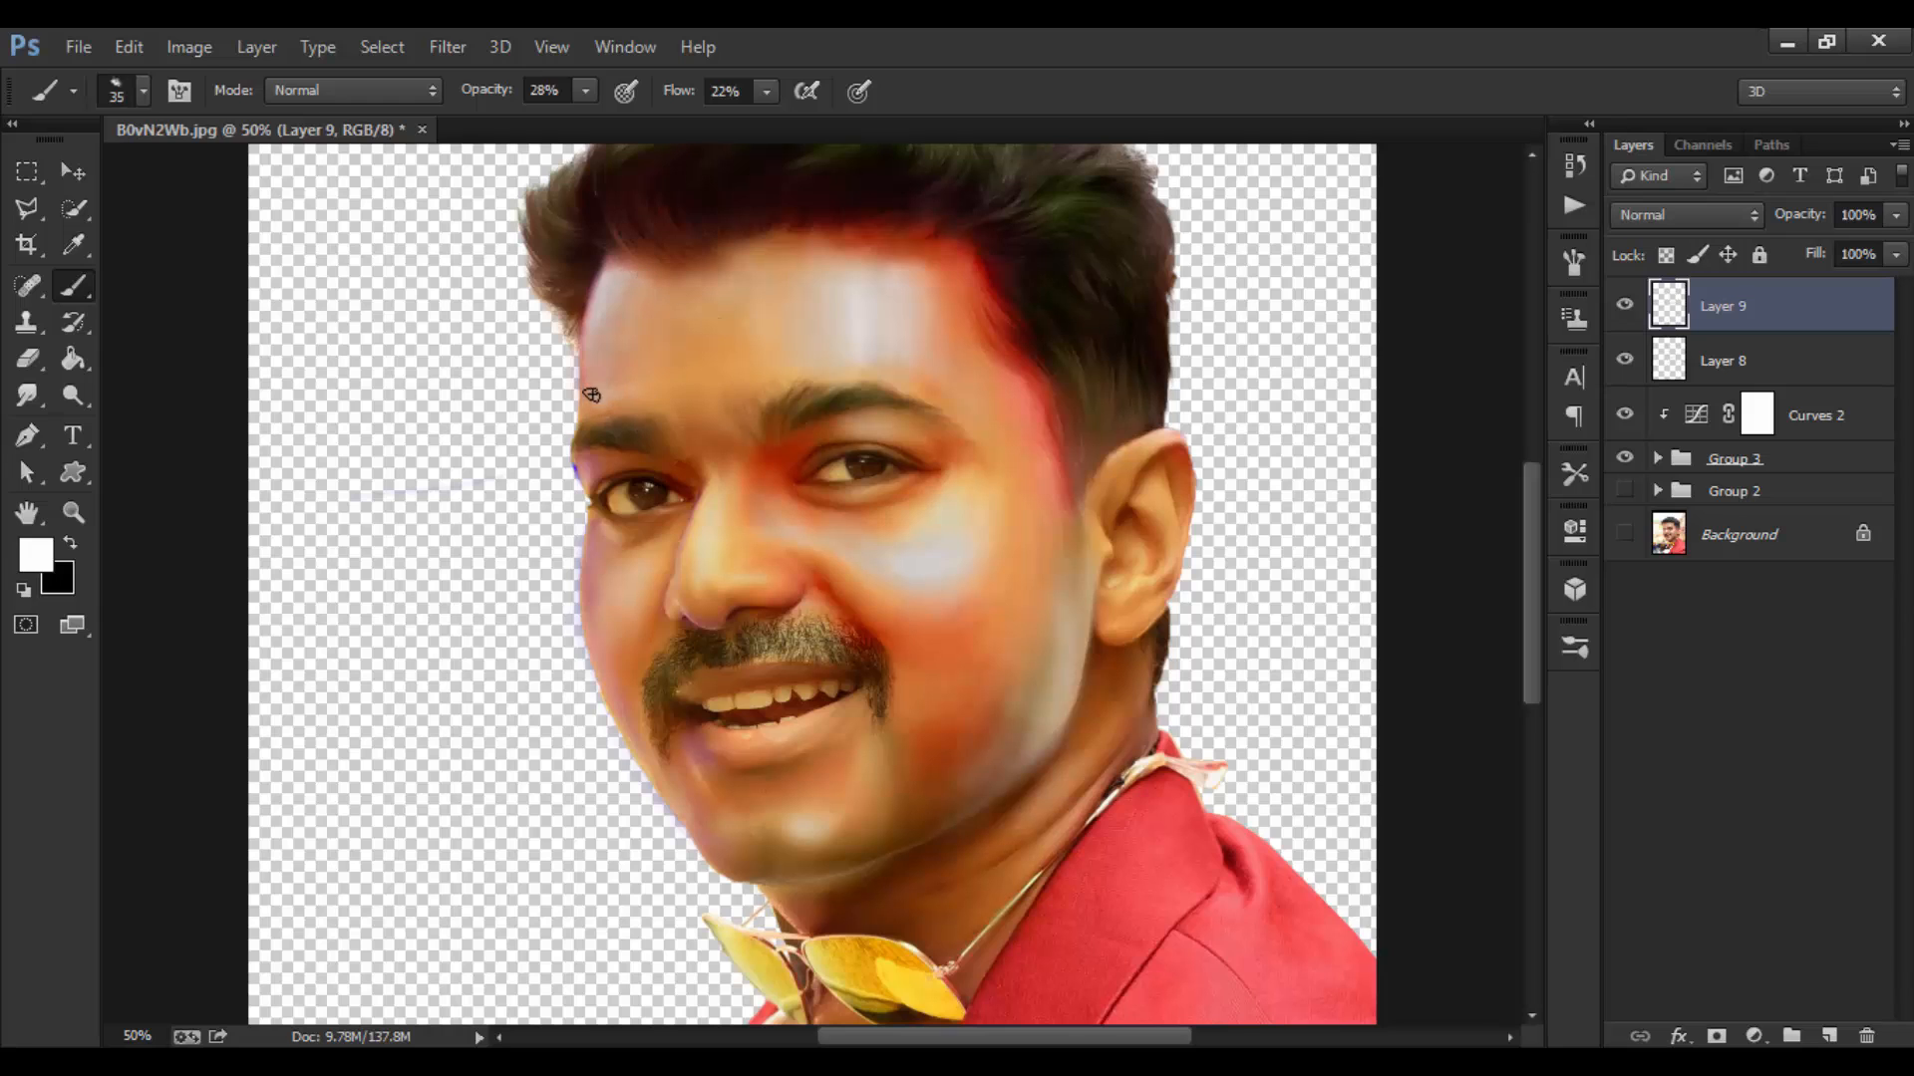
{"action": "key", "text": "ctrl+z"}
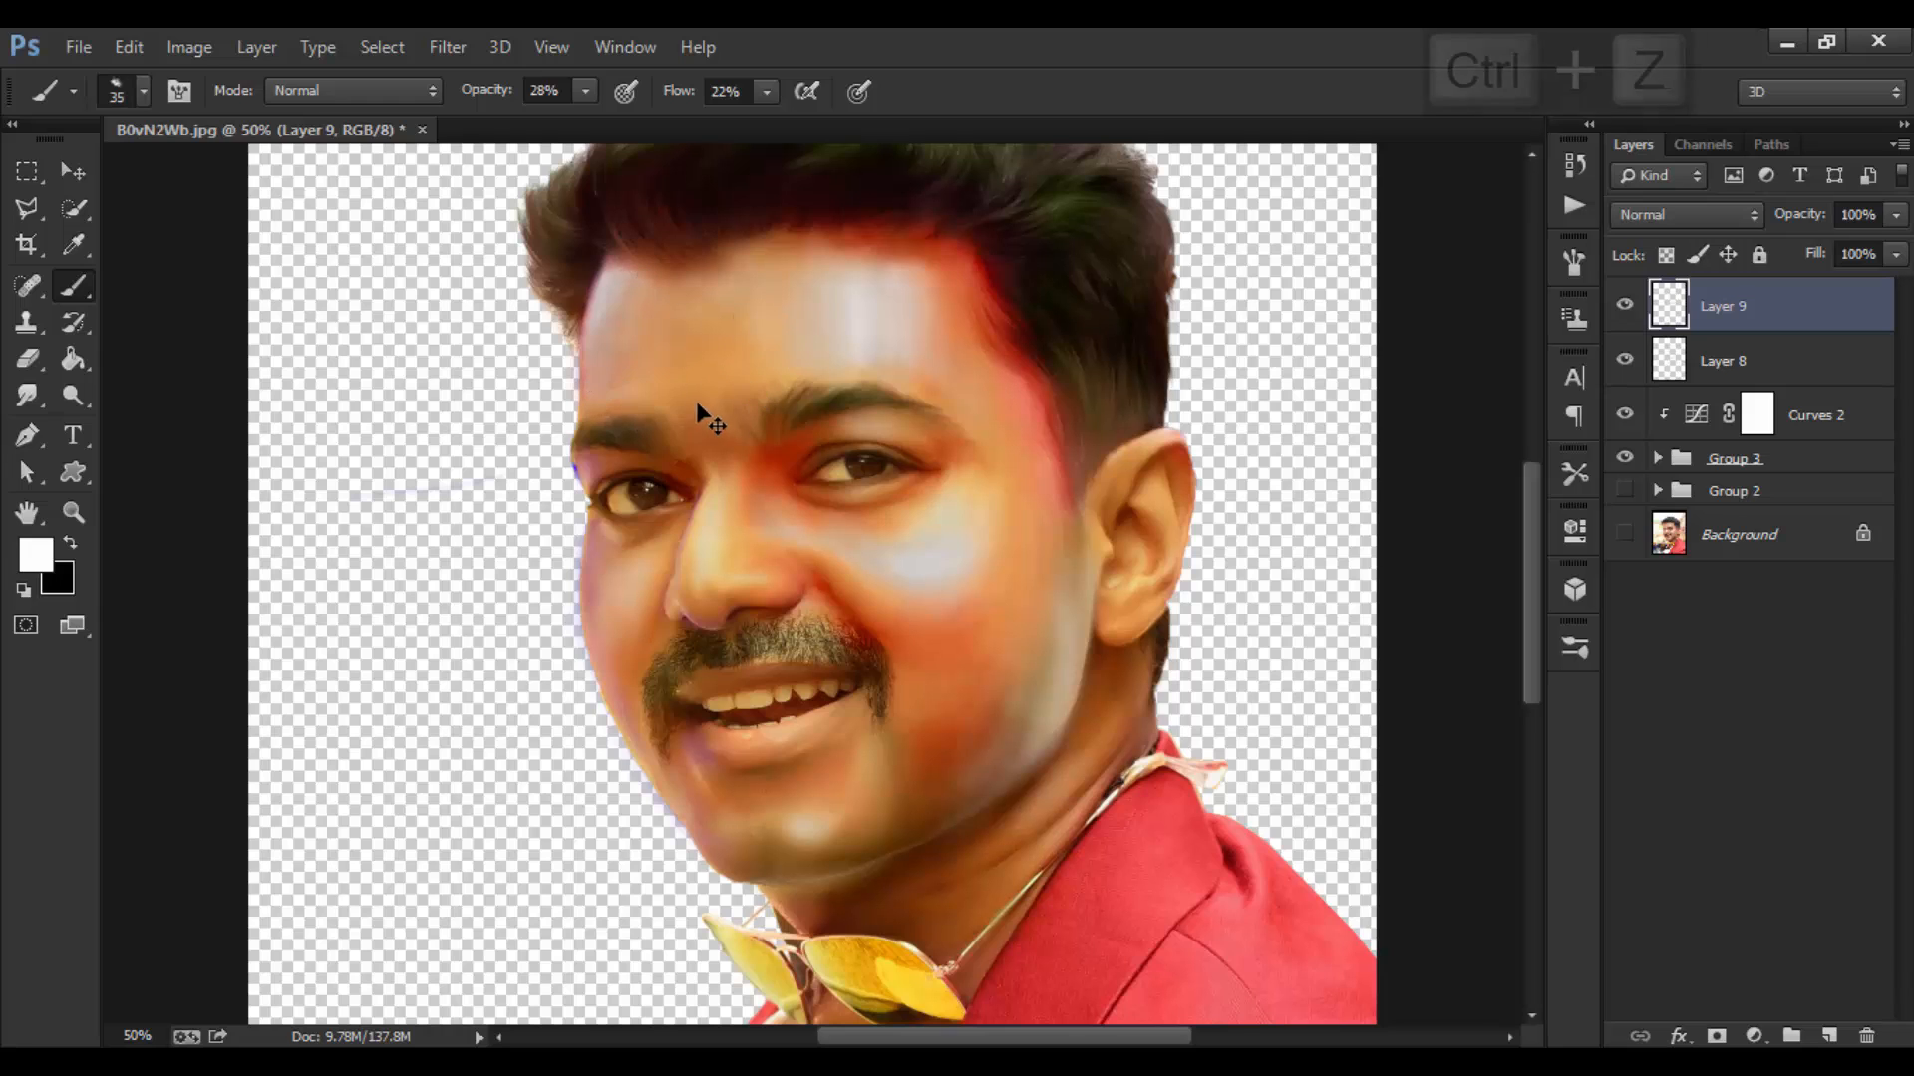
{"action": "key", "text": "bracketright"}
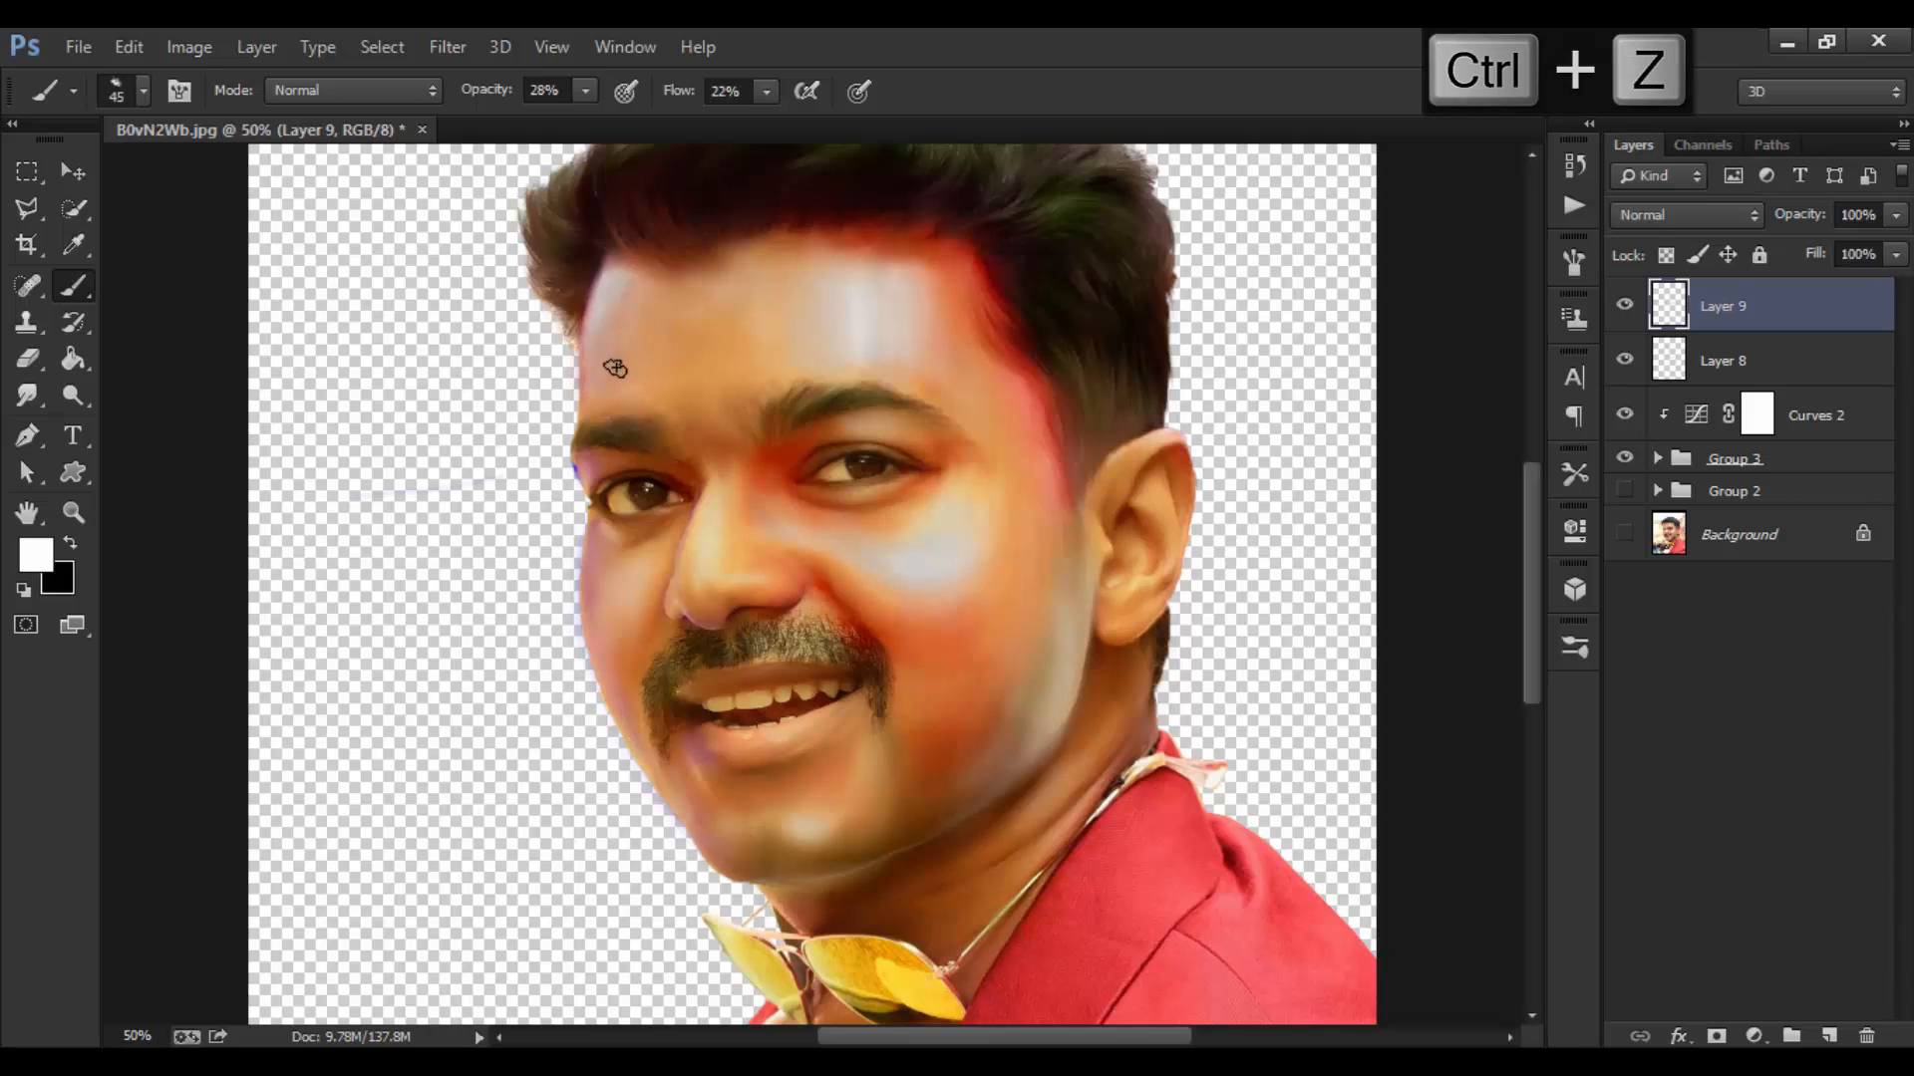
{"action": "key", "text": "bracketright"}
{"action": "key", "text": "bracketright"}
{"action": "key", "text": "bracketleft"}
{"action": "key", "text": "bracketleft"}
{"action": "key", "text": "bracketleft"}
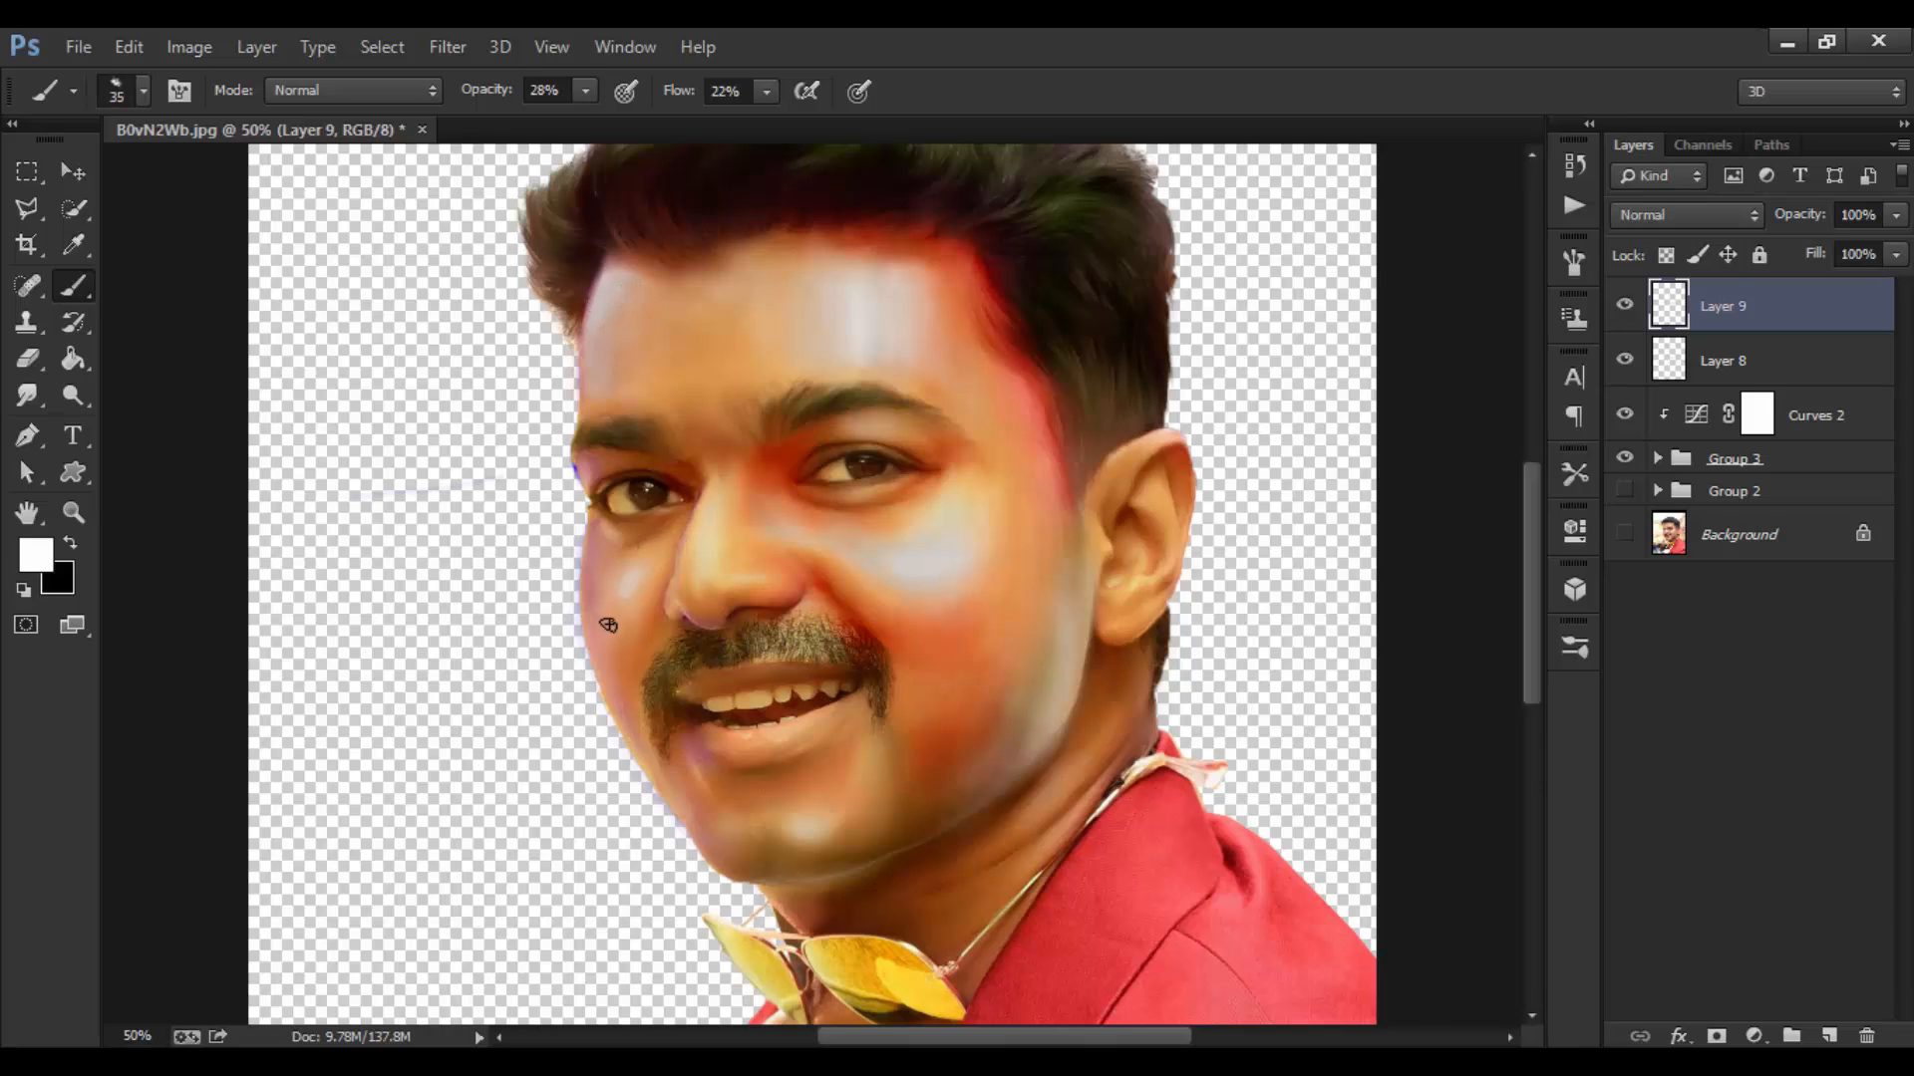
{"action": "key", "text": "bracketright"}
{"action": "key", "text": "bracketright"}
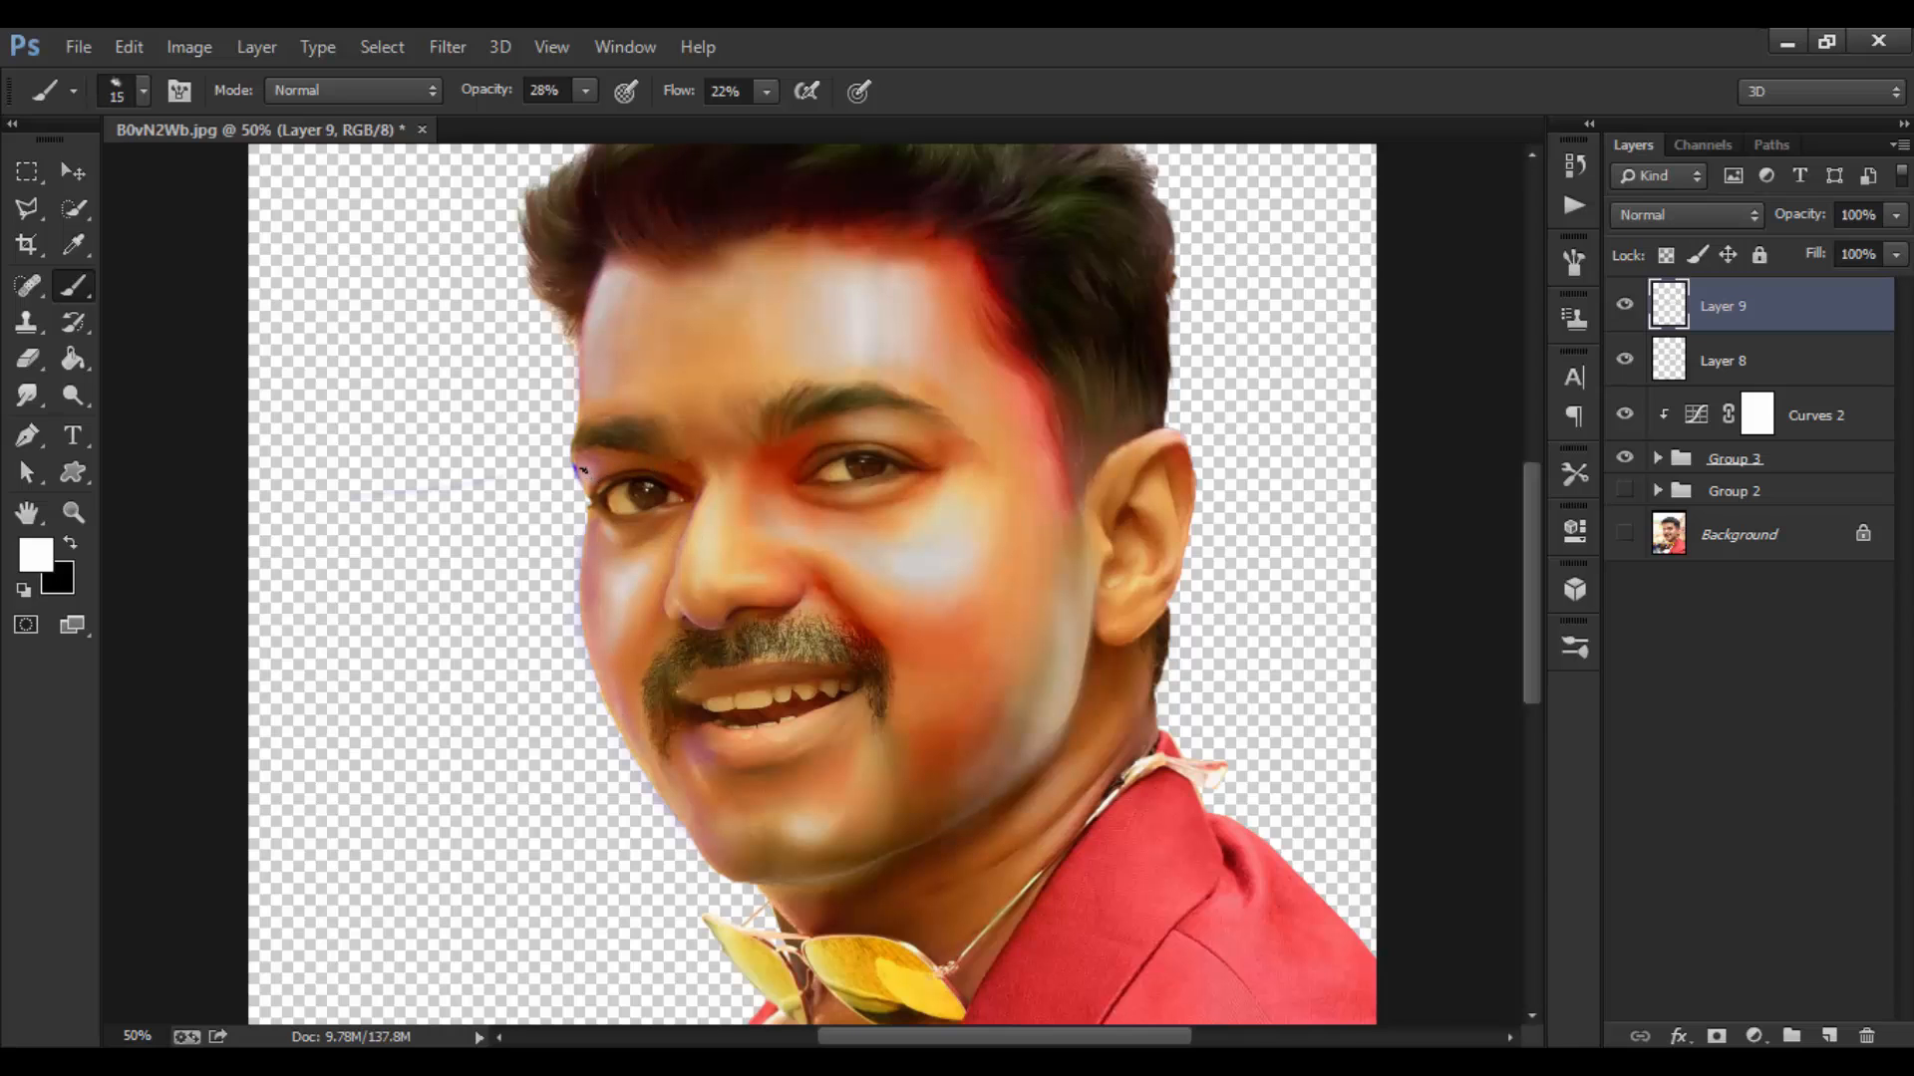
{"action": "key", "text": "ctrl+z"}
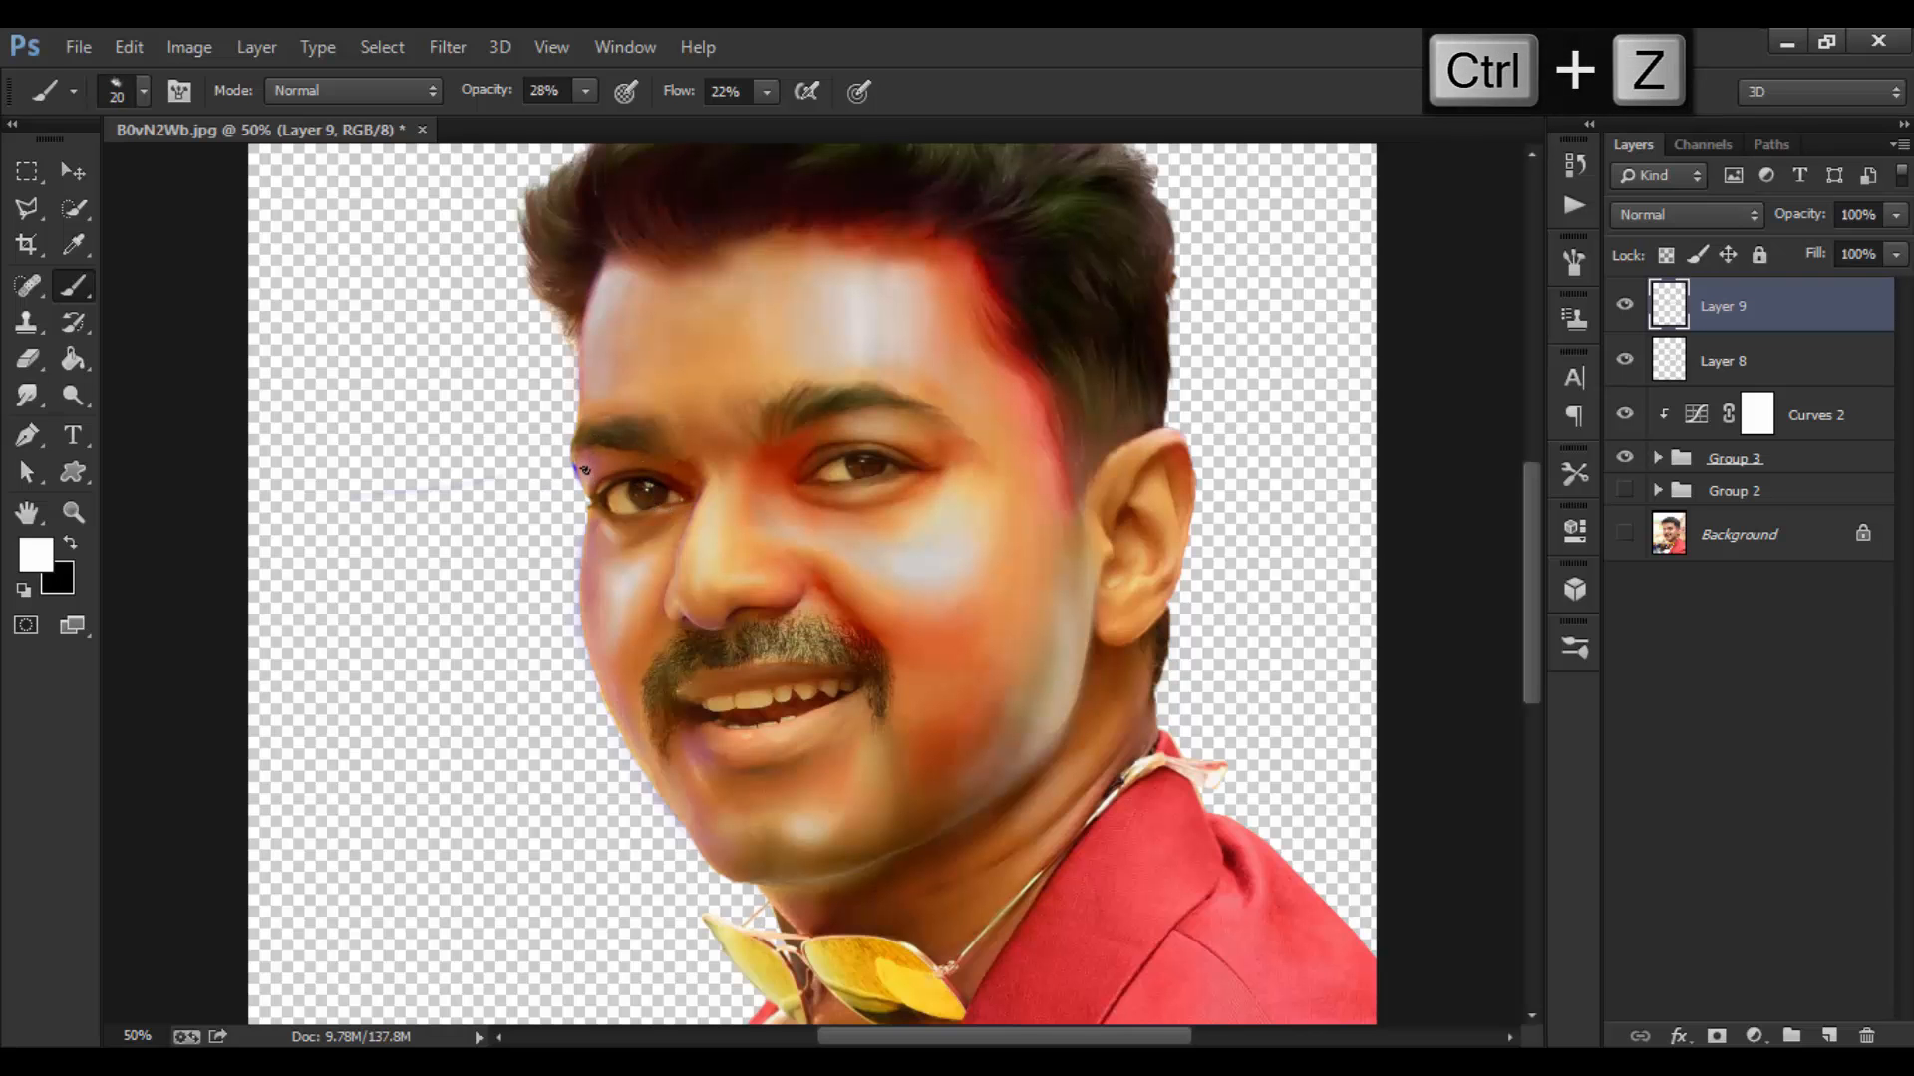
{"action": "key", "text": "ctrl+equal"}
{"action": "key", "text": "ctrl+equal"}
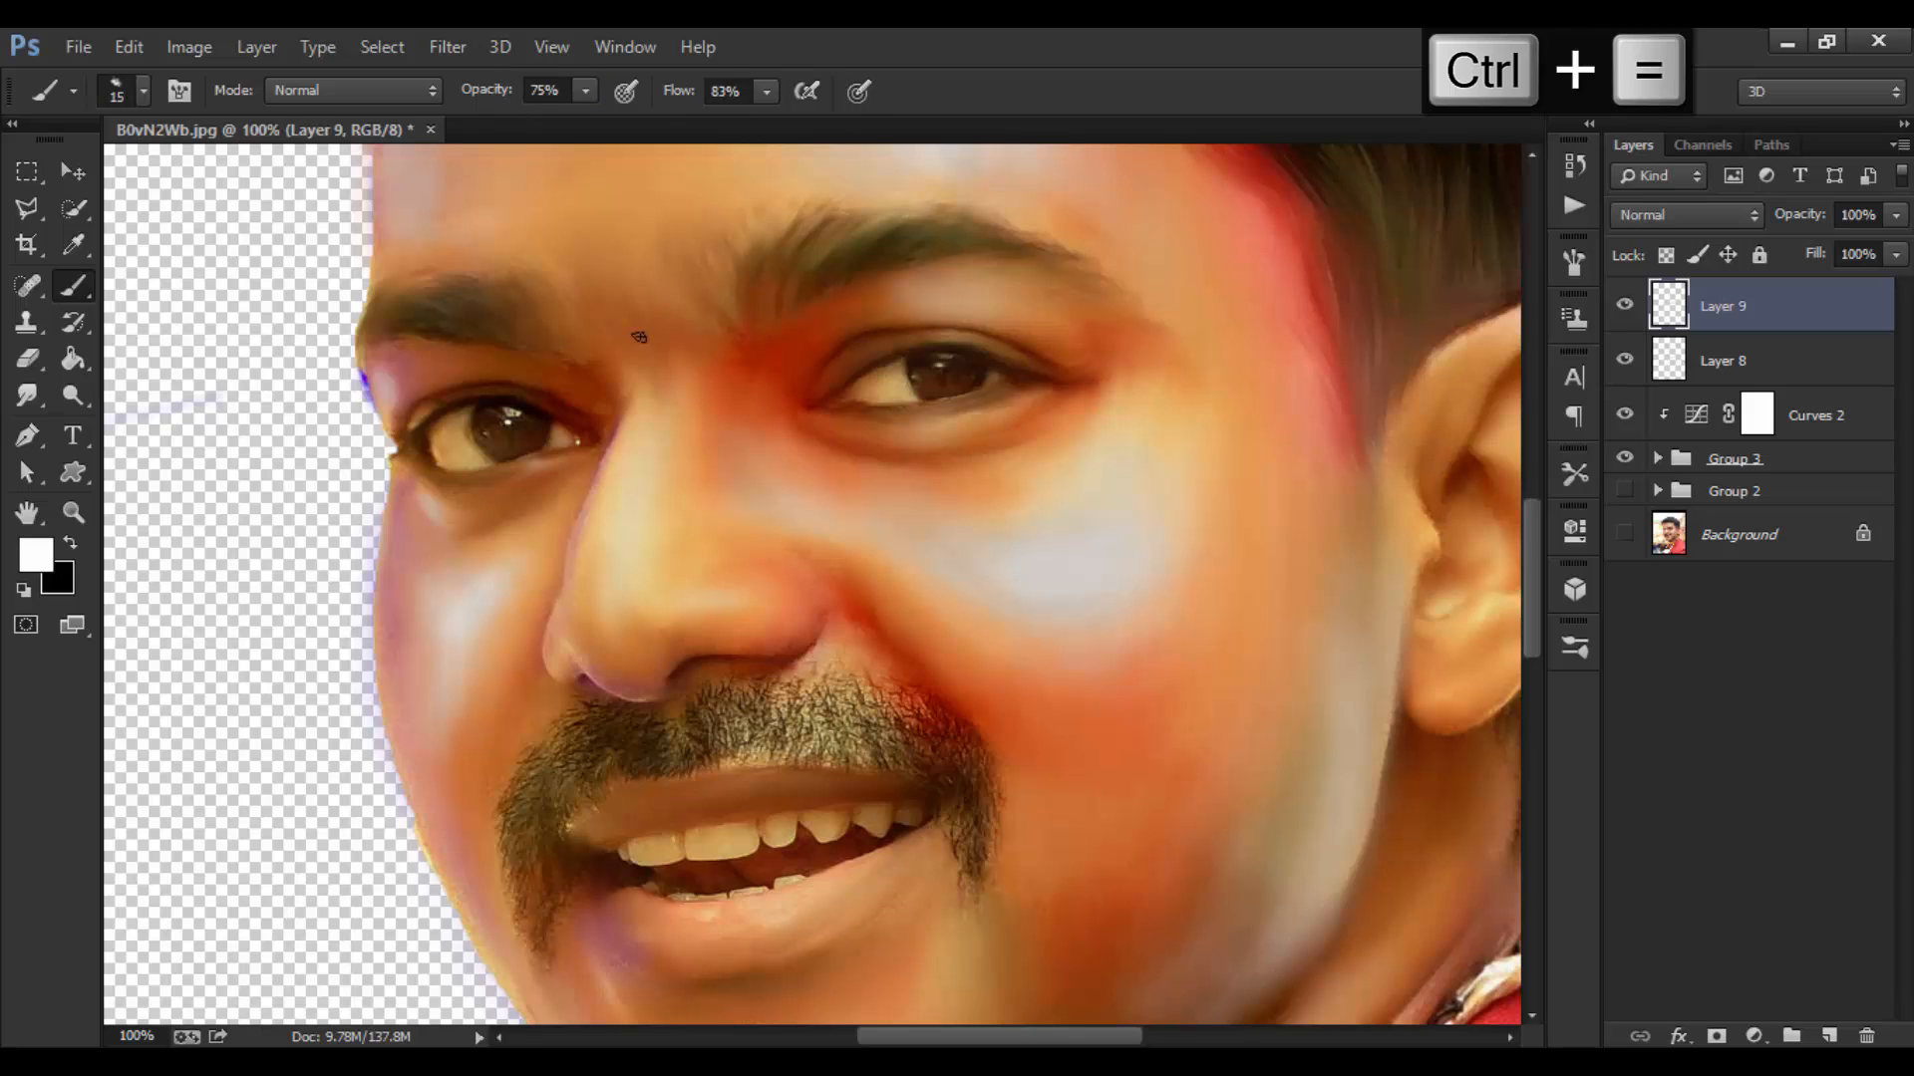
Step: Paint fine detail with a size-7 brush at about 29% opacity and 47% flow
{"action": "key", "text": "ctrl+z"}
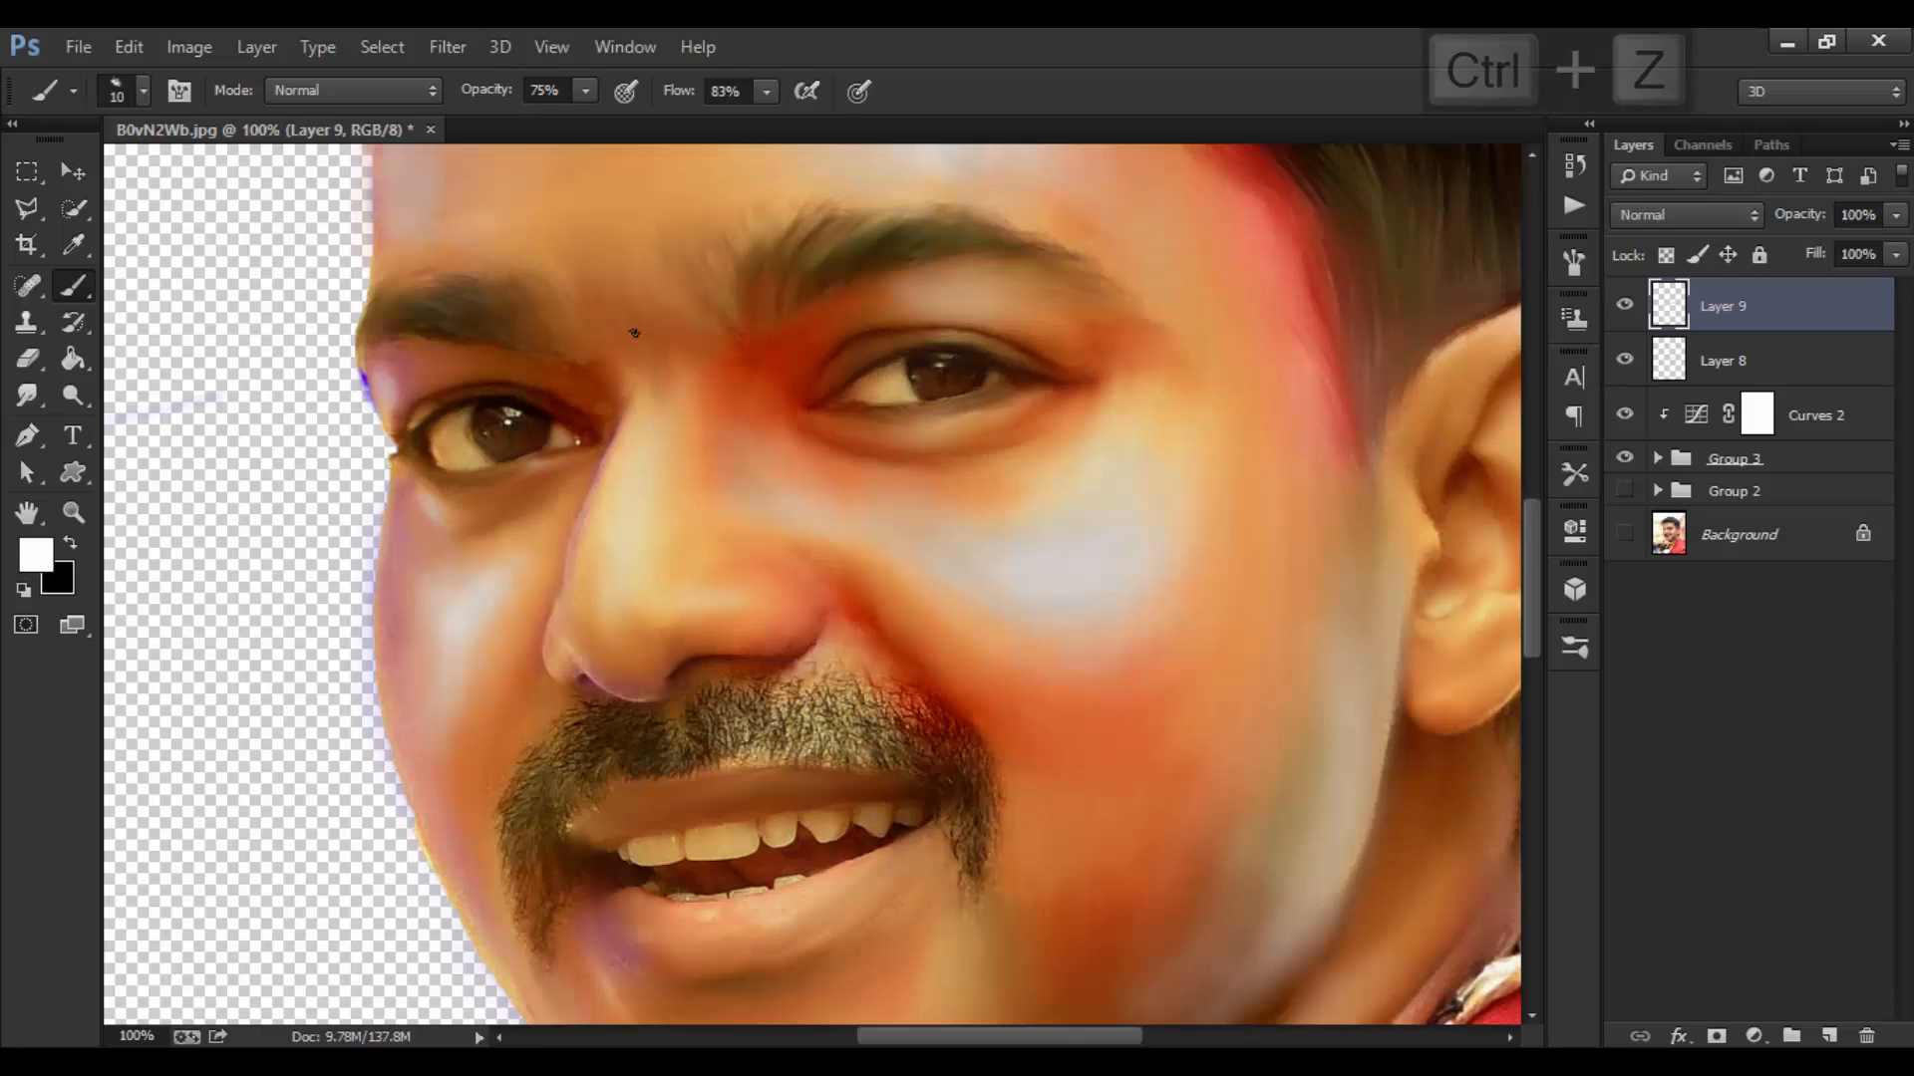
{"action": "left_click_drag", "start_coordinate": [495, 92], "coordinate": [463, 91]}
{"action": "left_click_drag", "start_coordinate": [688, 92], "coordinate": [630, 91]}
{"action": "left_click_drag", "start_coordinate": [483, 104], "coordinate": [466, 105]}
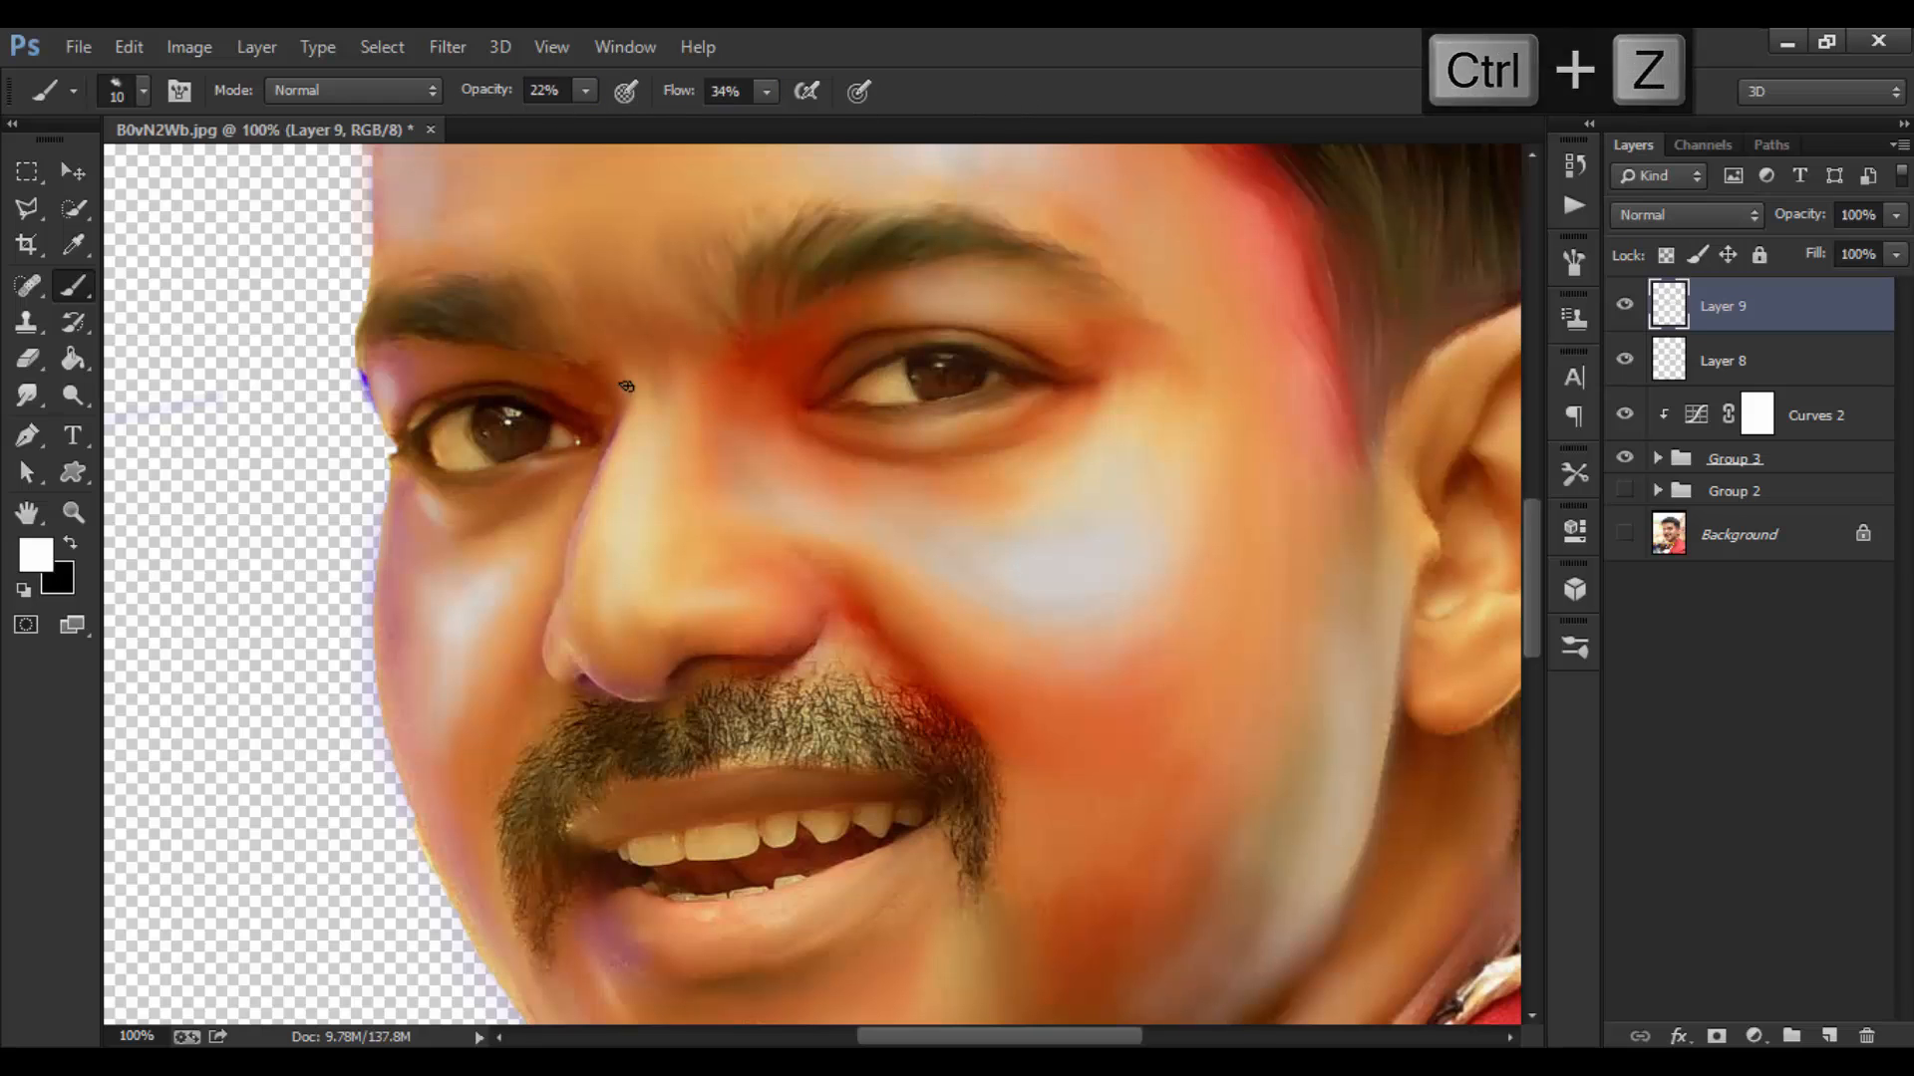
{"action": "key", "text": "bracketleft"}
{"action": "key", "text": "bracketleft"}
{"action": "key", "text": "bracketleft"}
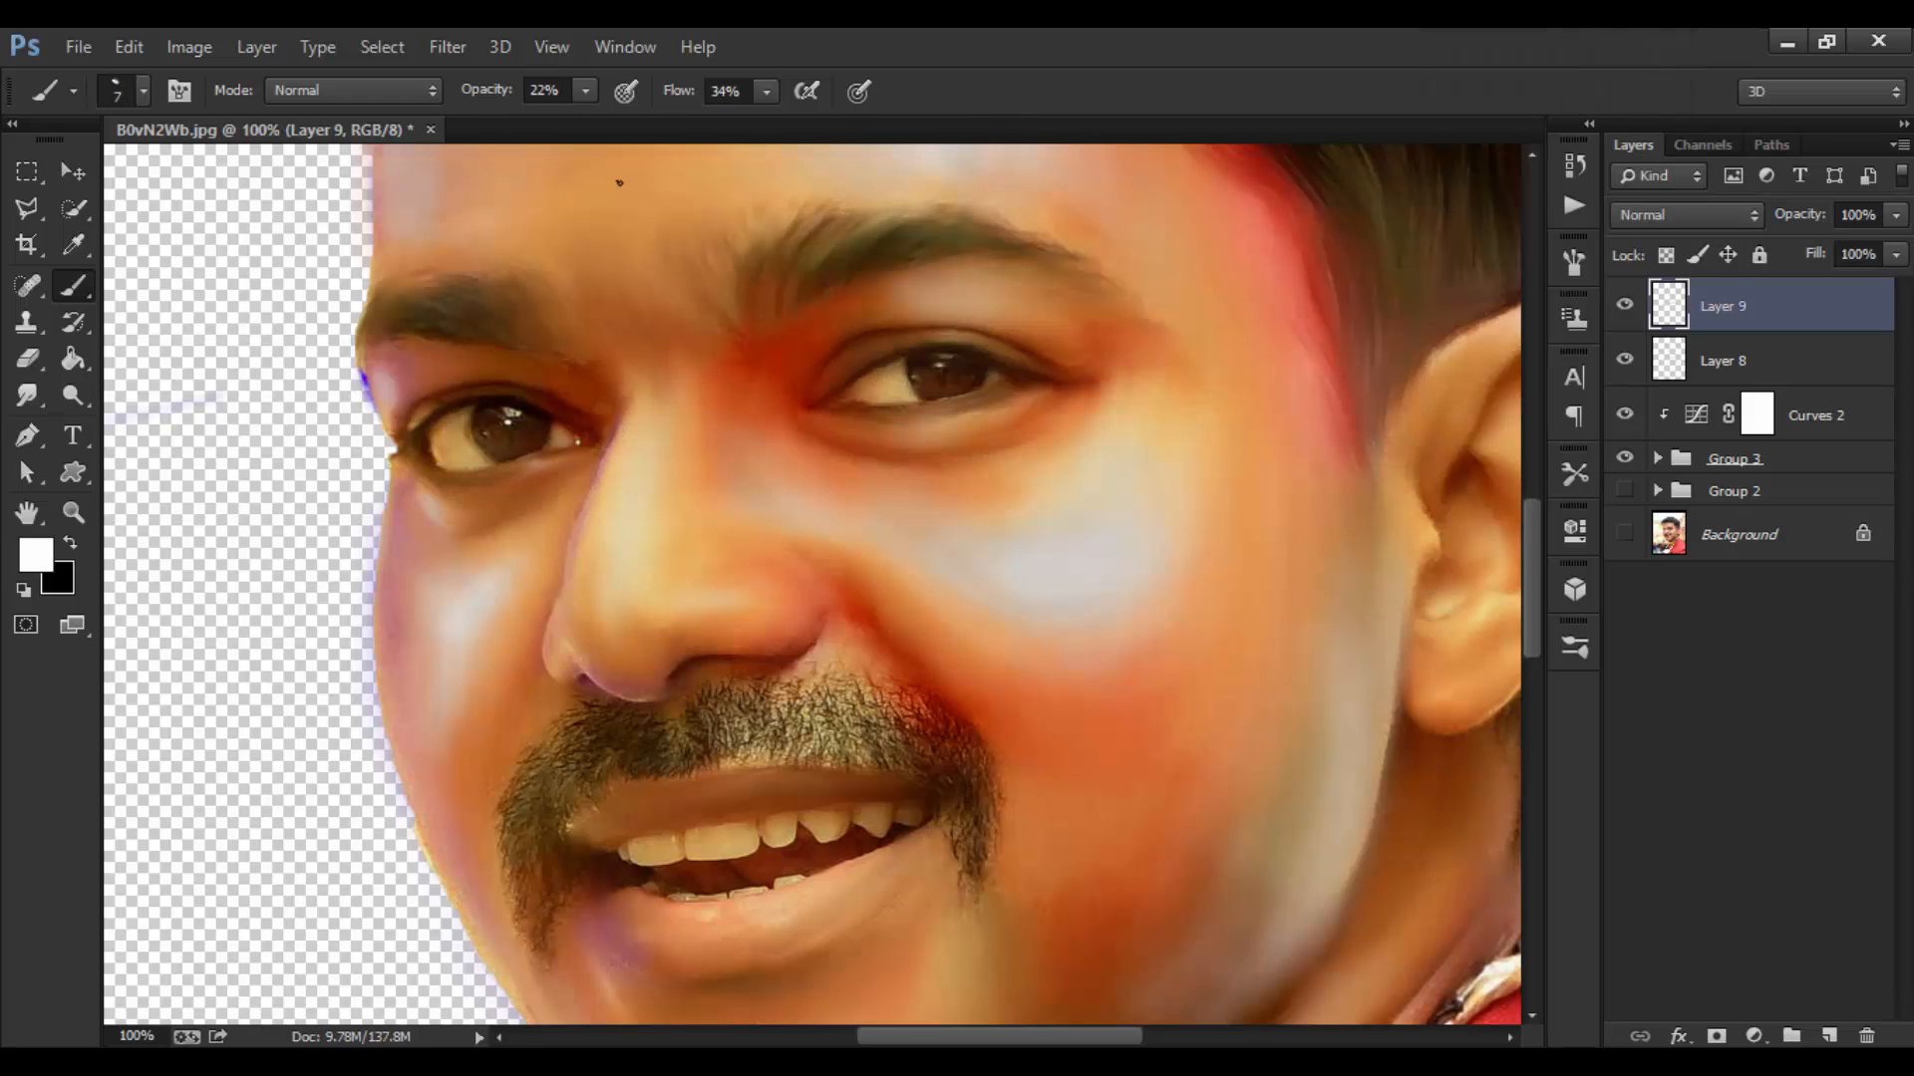
{"action": "left_click_drag", "start_coordinate": [489, 97], "coordinate": [495, 97]}
Step: Try stronger brush settings, 57%/65% and then 44%/48% opacity/flow, undoing unwanted strokes
{"action": "left_click_drag", "start_coordinate": [485, 106], "coordinate": [501, 106]}
{"action": "left_click_drag", "start_coordinate": [675, 94], "coordinate": [691, 94]}
{"action": "key", "text": "ctrl+z"}
{"action": "left_click_drag", "start_coordinate": [492, 100], "coordinate": [478, 101]}
{"action": "left_click_drag", "start_coordinate": [696, 102], "coordinate": [679, 102]}
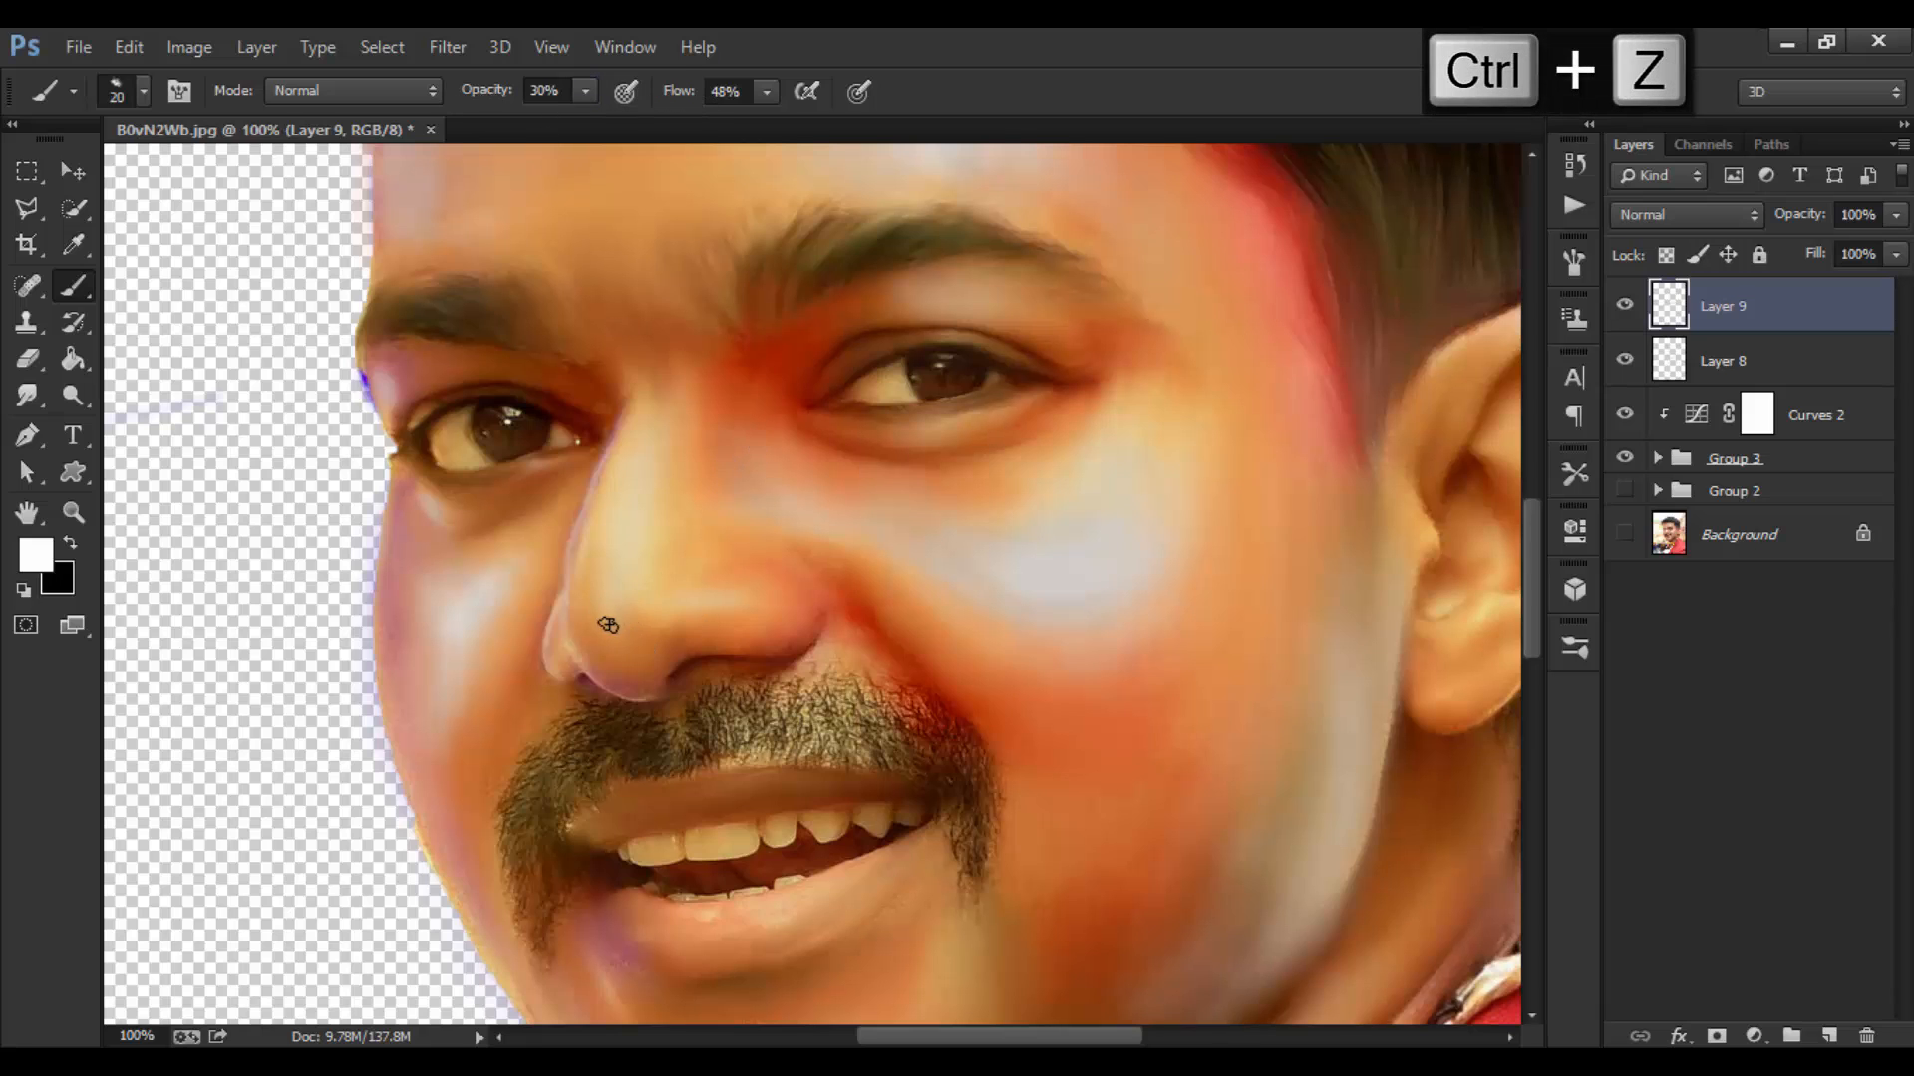
{"action": "key", "text": "ctrl+z"}
{"action": "key", "text": "ctrl+minus"}
Step: Paint cheek highlights with brush sizes between 10 and 30, undoing poor strokes
{"action": "key", "text": "bracketright"}
{"action": "key", "text": "bracketleft"}
{"action": "key", "text": "ctrl+z"}
{"action": "key", "text": "bracketleft"}
{"action": "key", "text": "bracketleft"}
{"action": "key", "text": "bracketleft"}
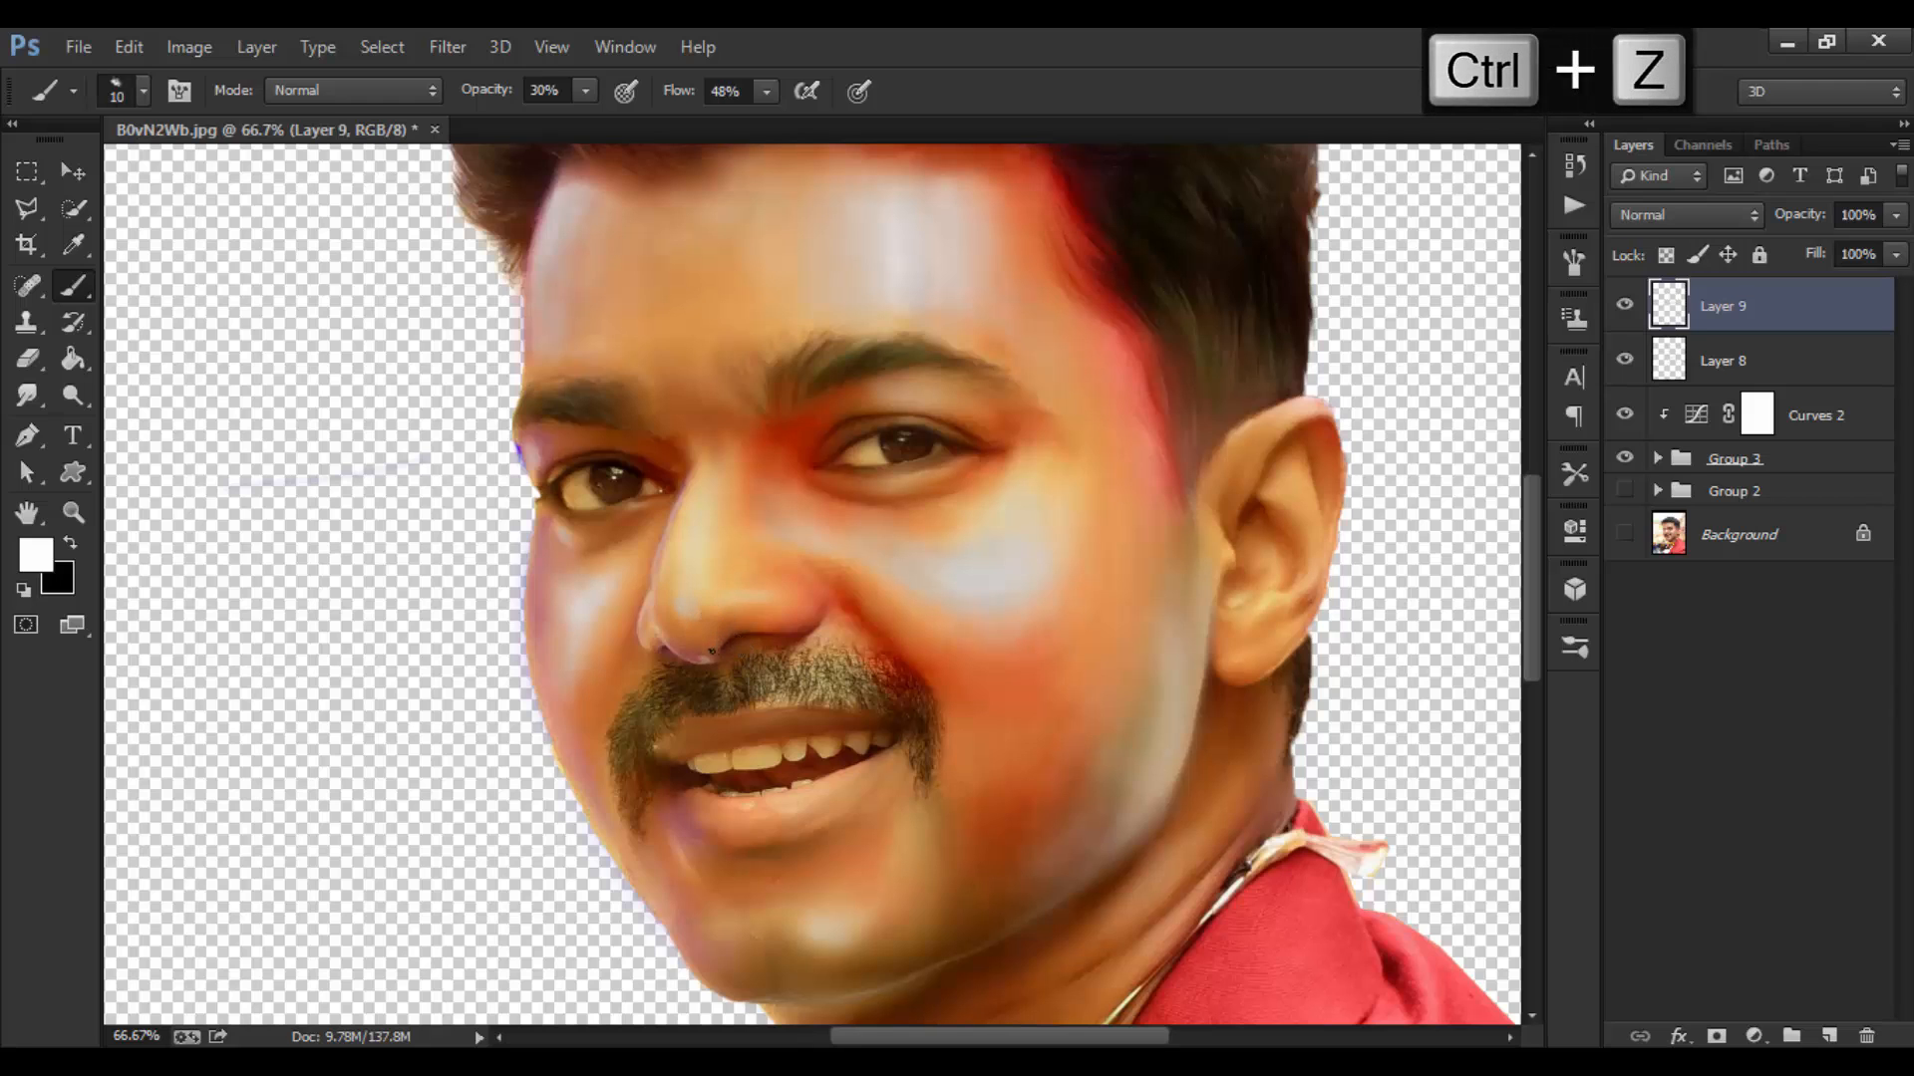
{"action": "key", "text": "bracketright"}
{"action": "key", "text": "bracketright"}
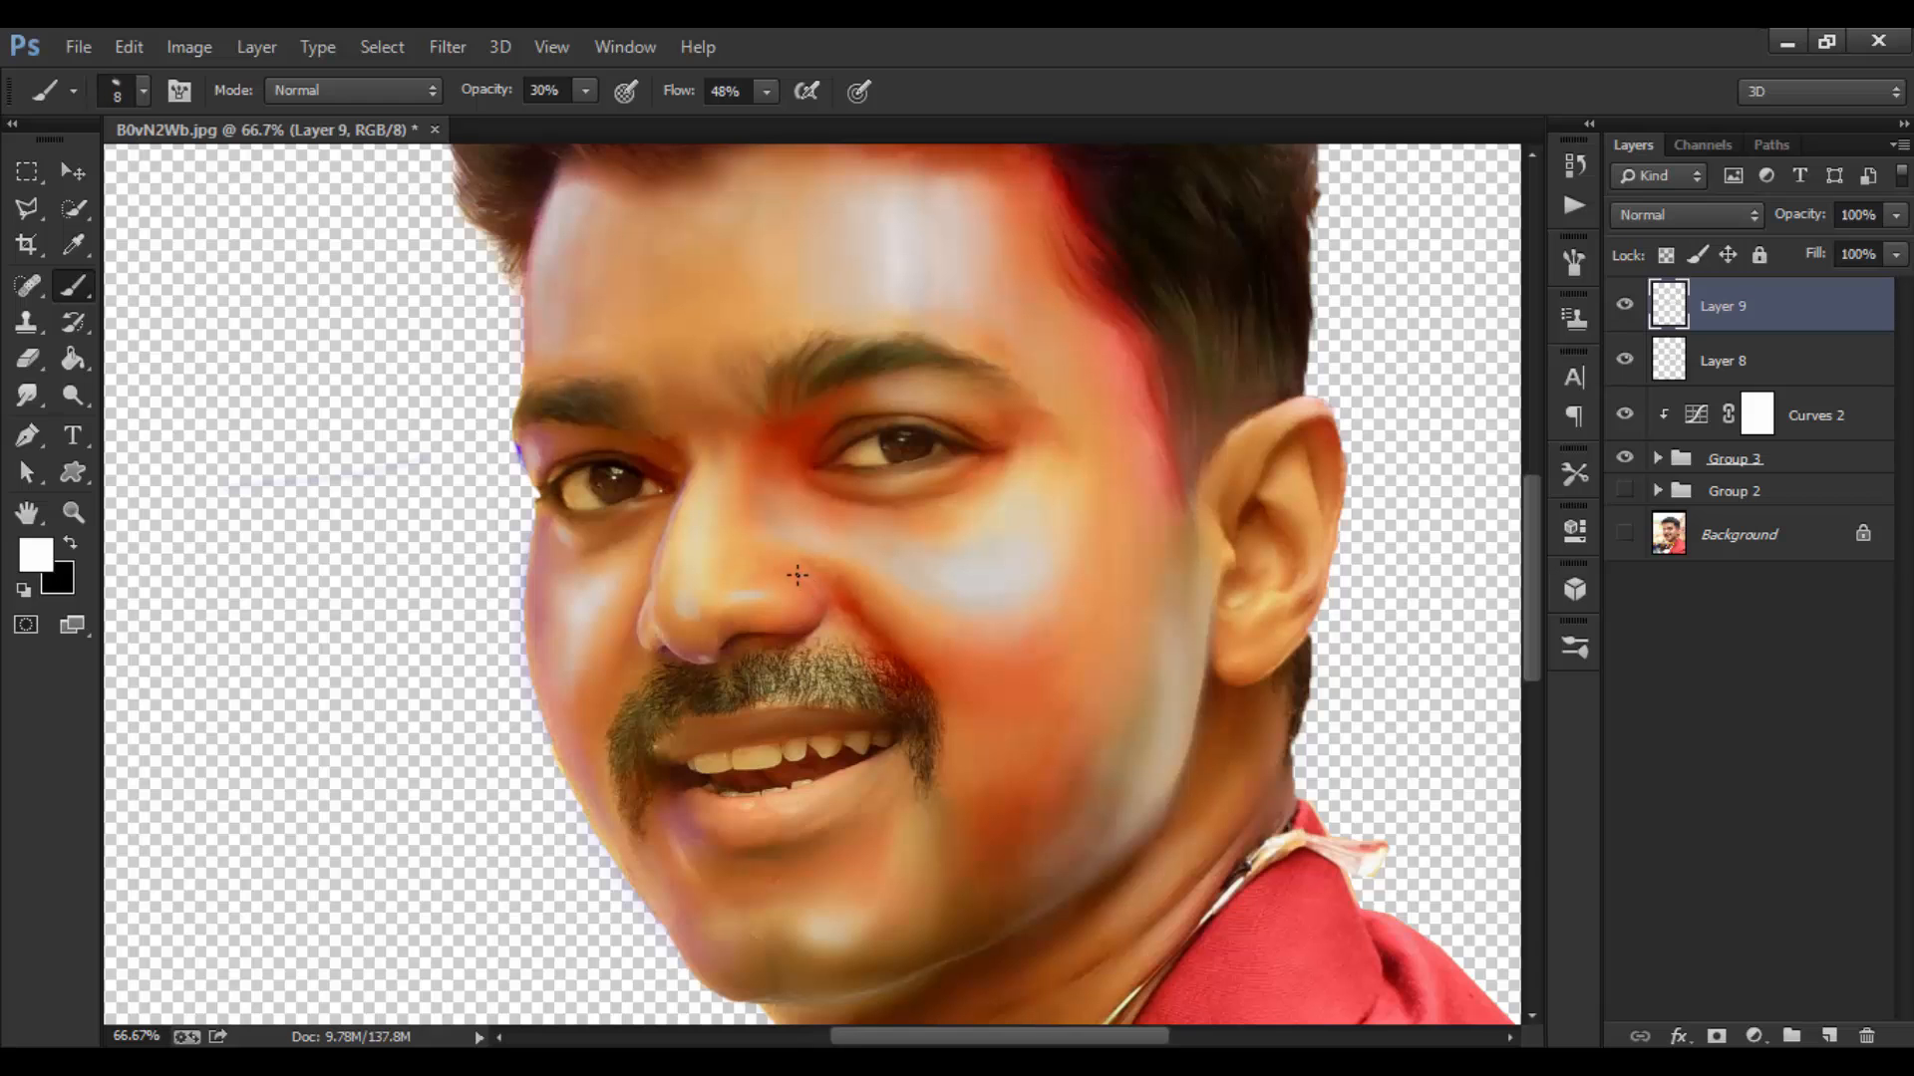
{"action": "key", "text": "ctrl+z"}
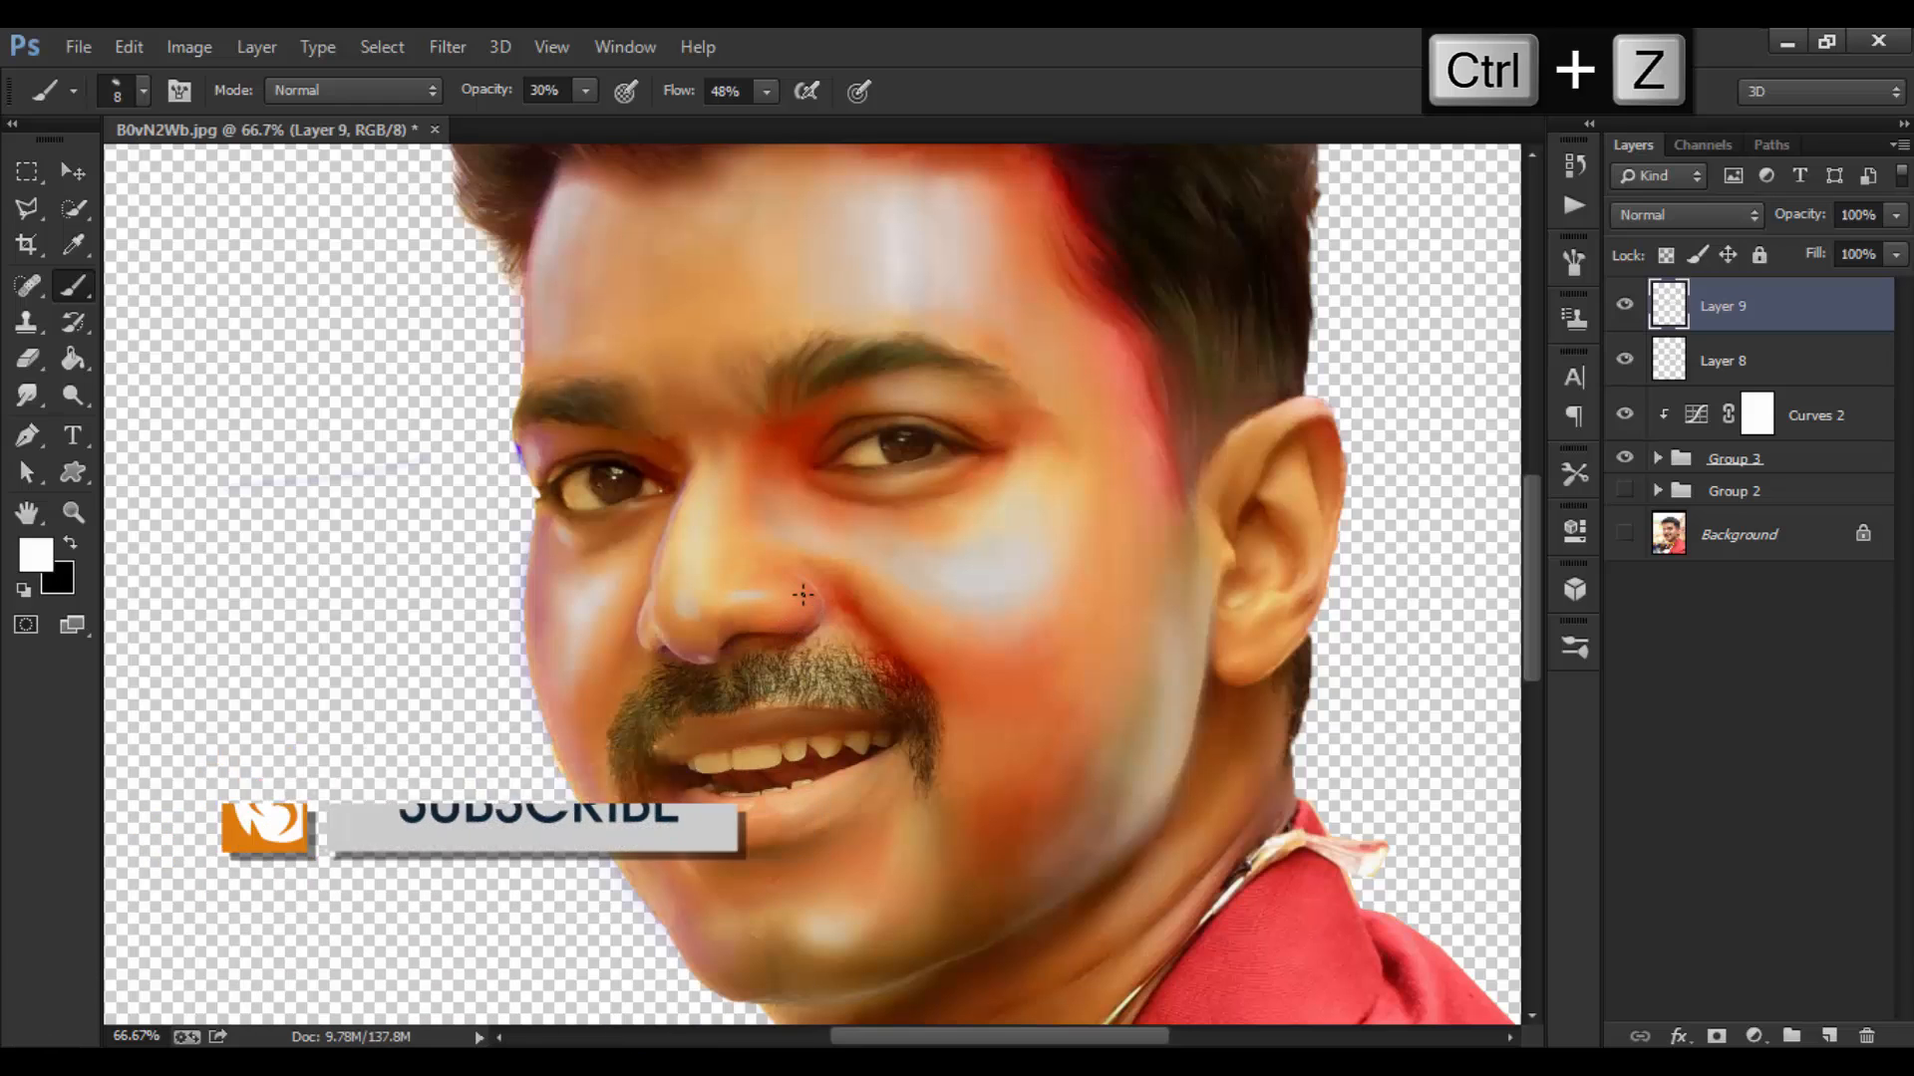
{"action": "key", "text": "bracketright"}
{"action": "key", "text": "bracketright"}
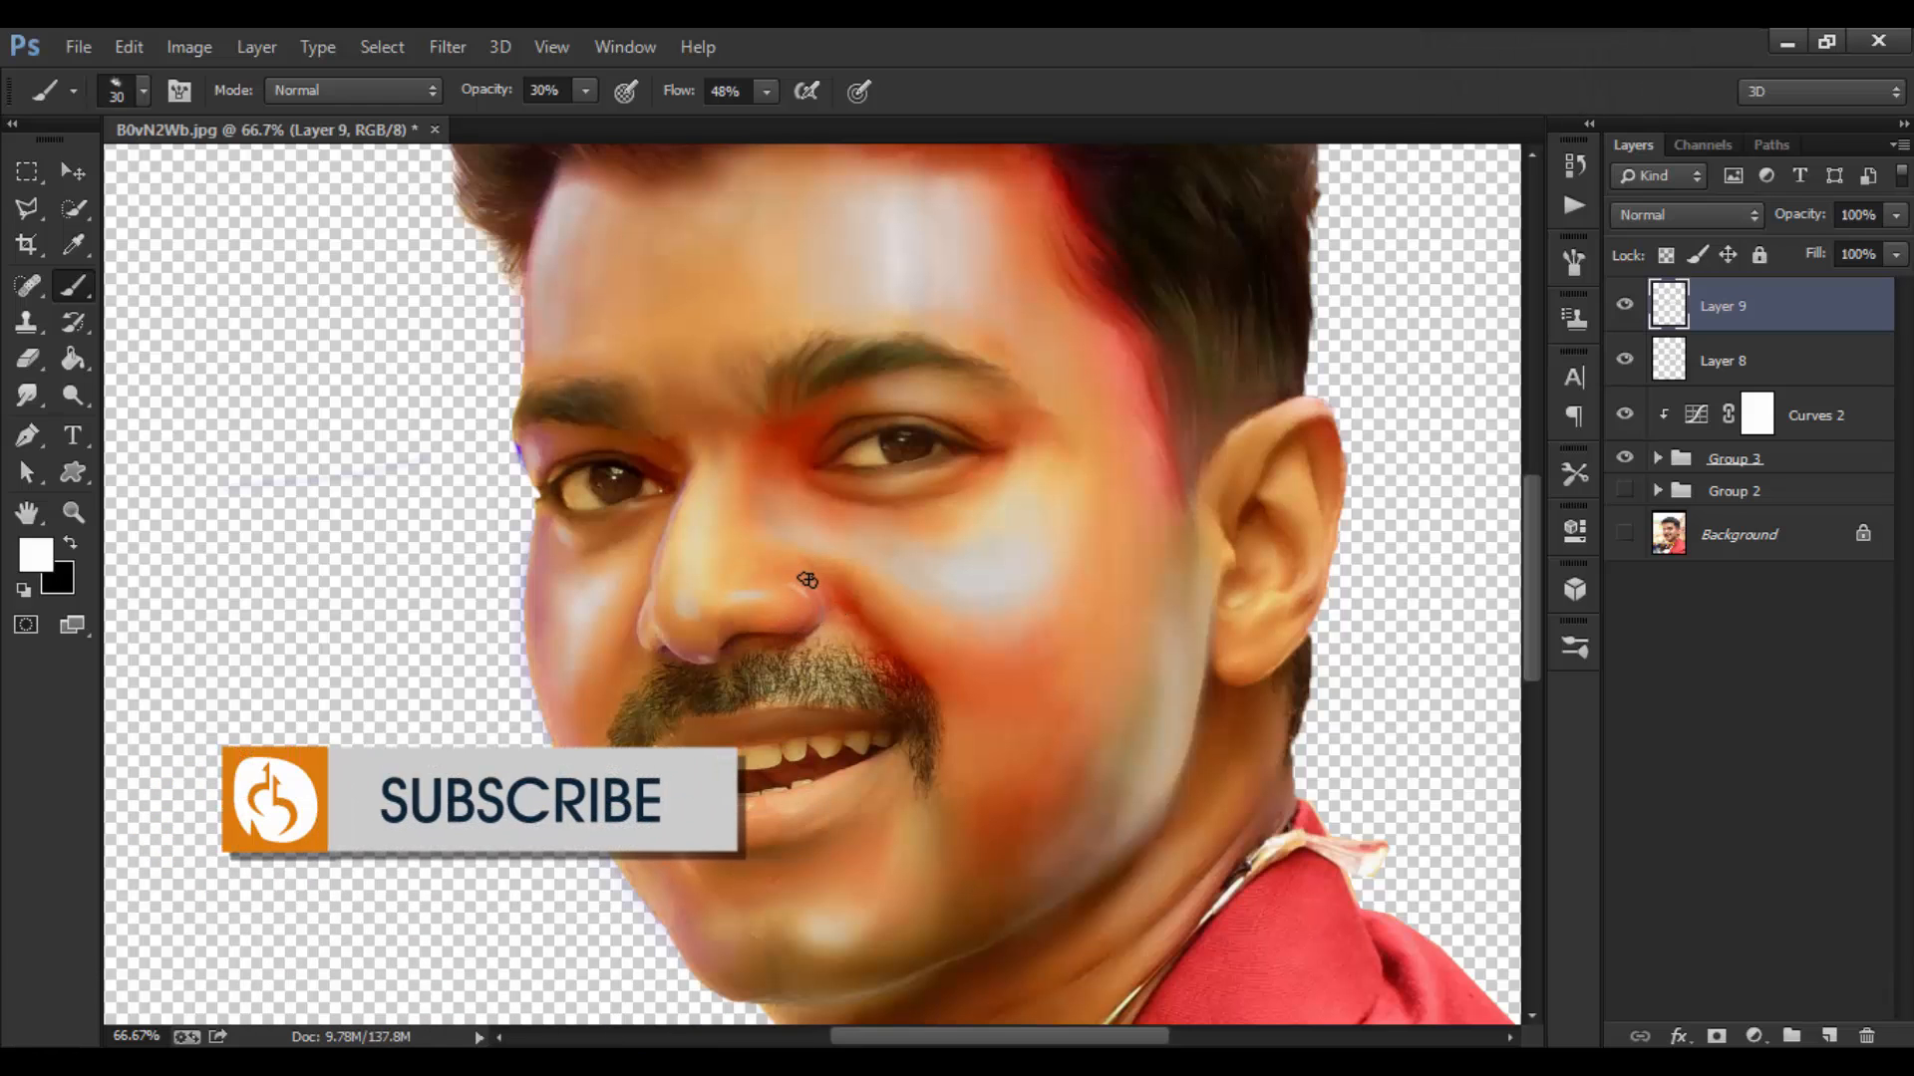
Step: Drop the brush to 20% opacity and 40% flow and rework the area around the nose
{"action": "left_click_drag", "start_coordinate": [473, 92], "coordinate": [464, 94]}
{"action": "left_click_drag", "start_coordinate": [686, 94], "coordinate": [678, 94]}
{"action": "key", "text": "bracketright"}
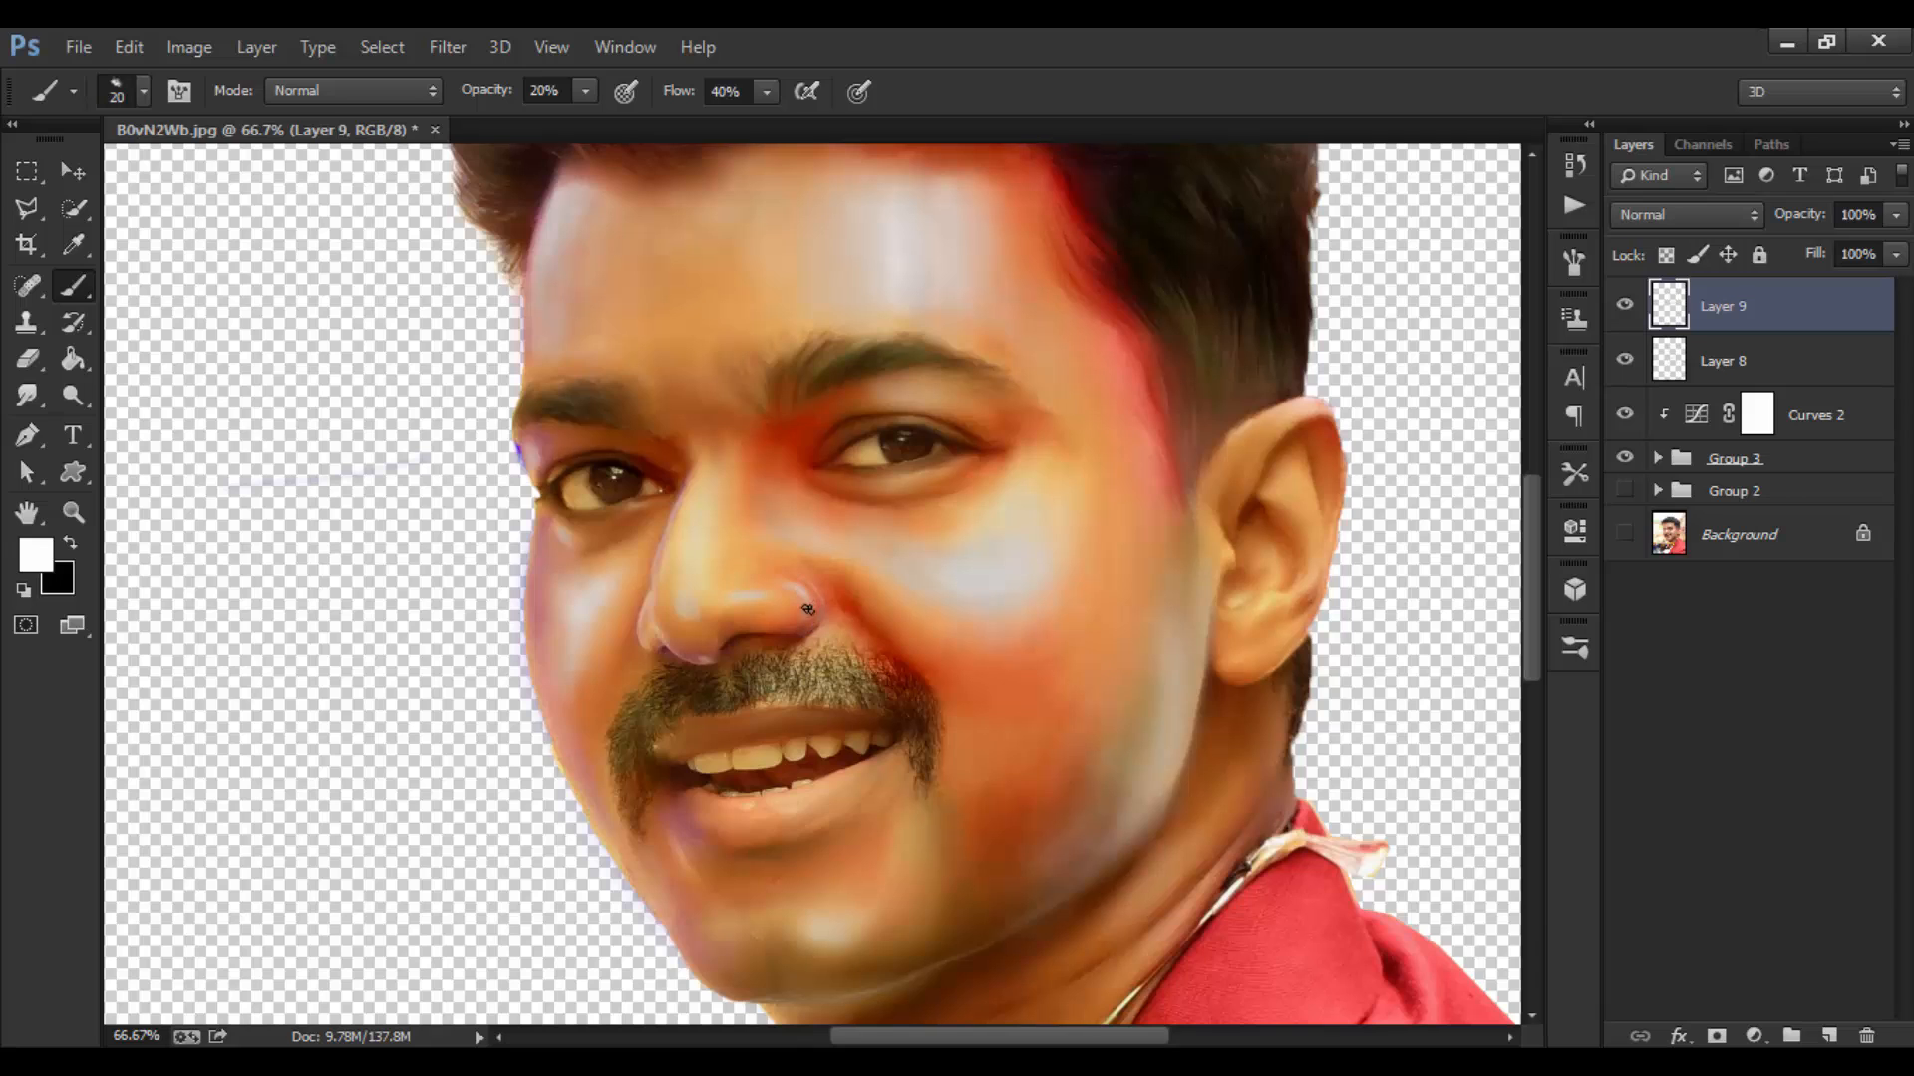
{"action": "key", "text": "ctrl+z"}
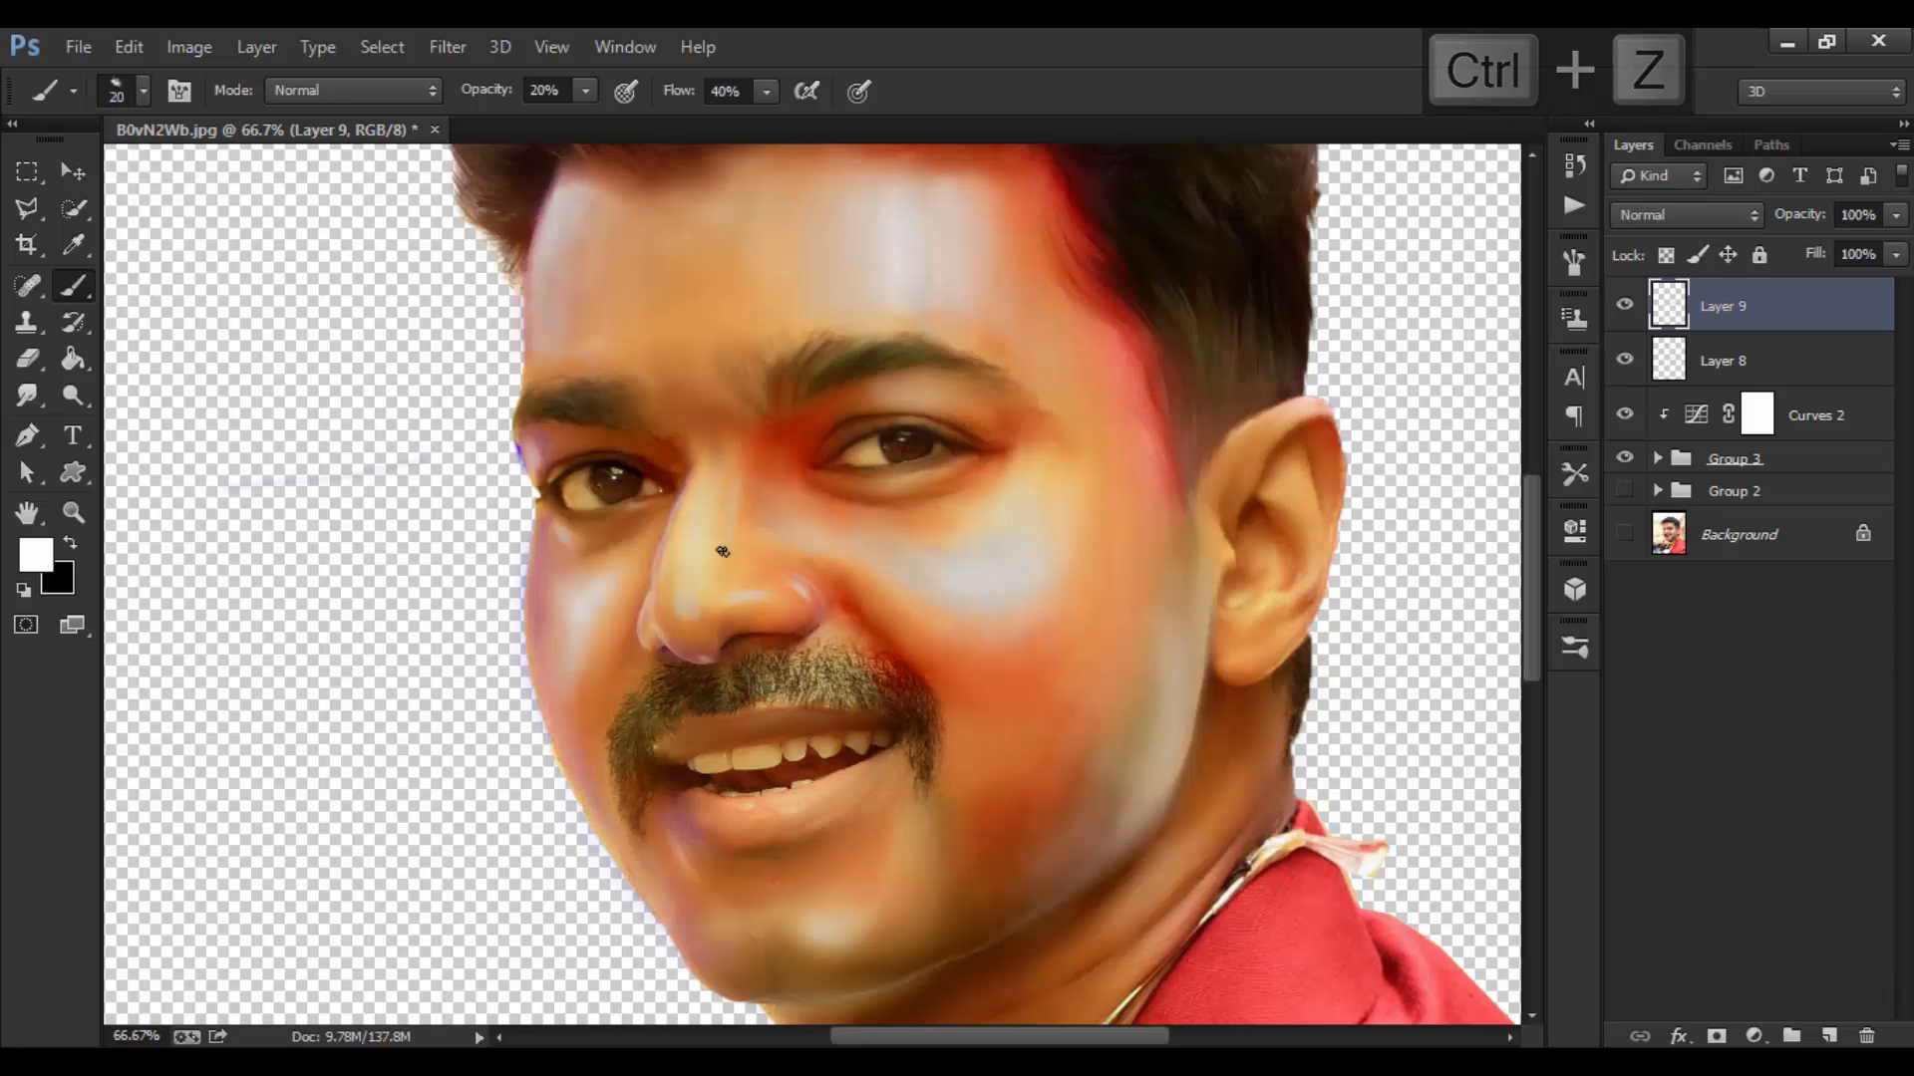
{"action": "key", "text": "ctrl+z"}
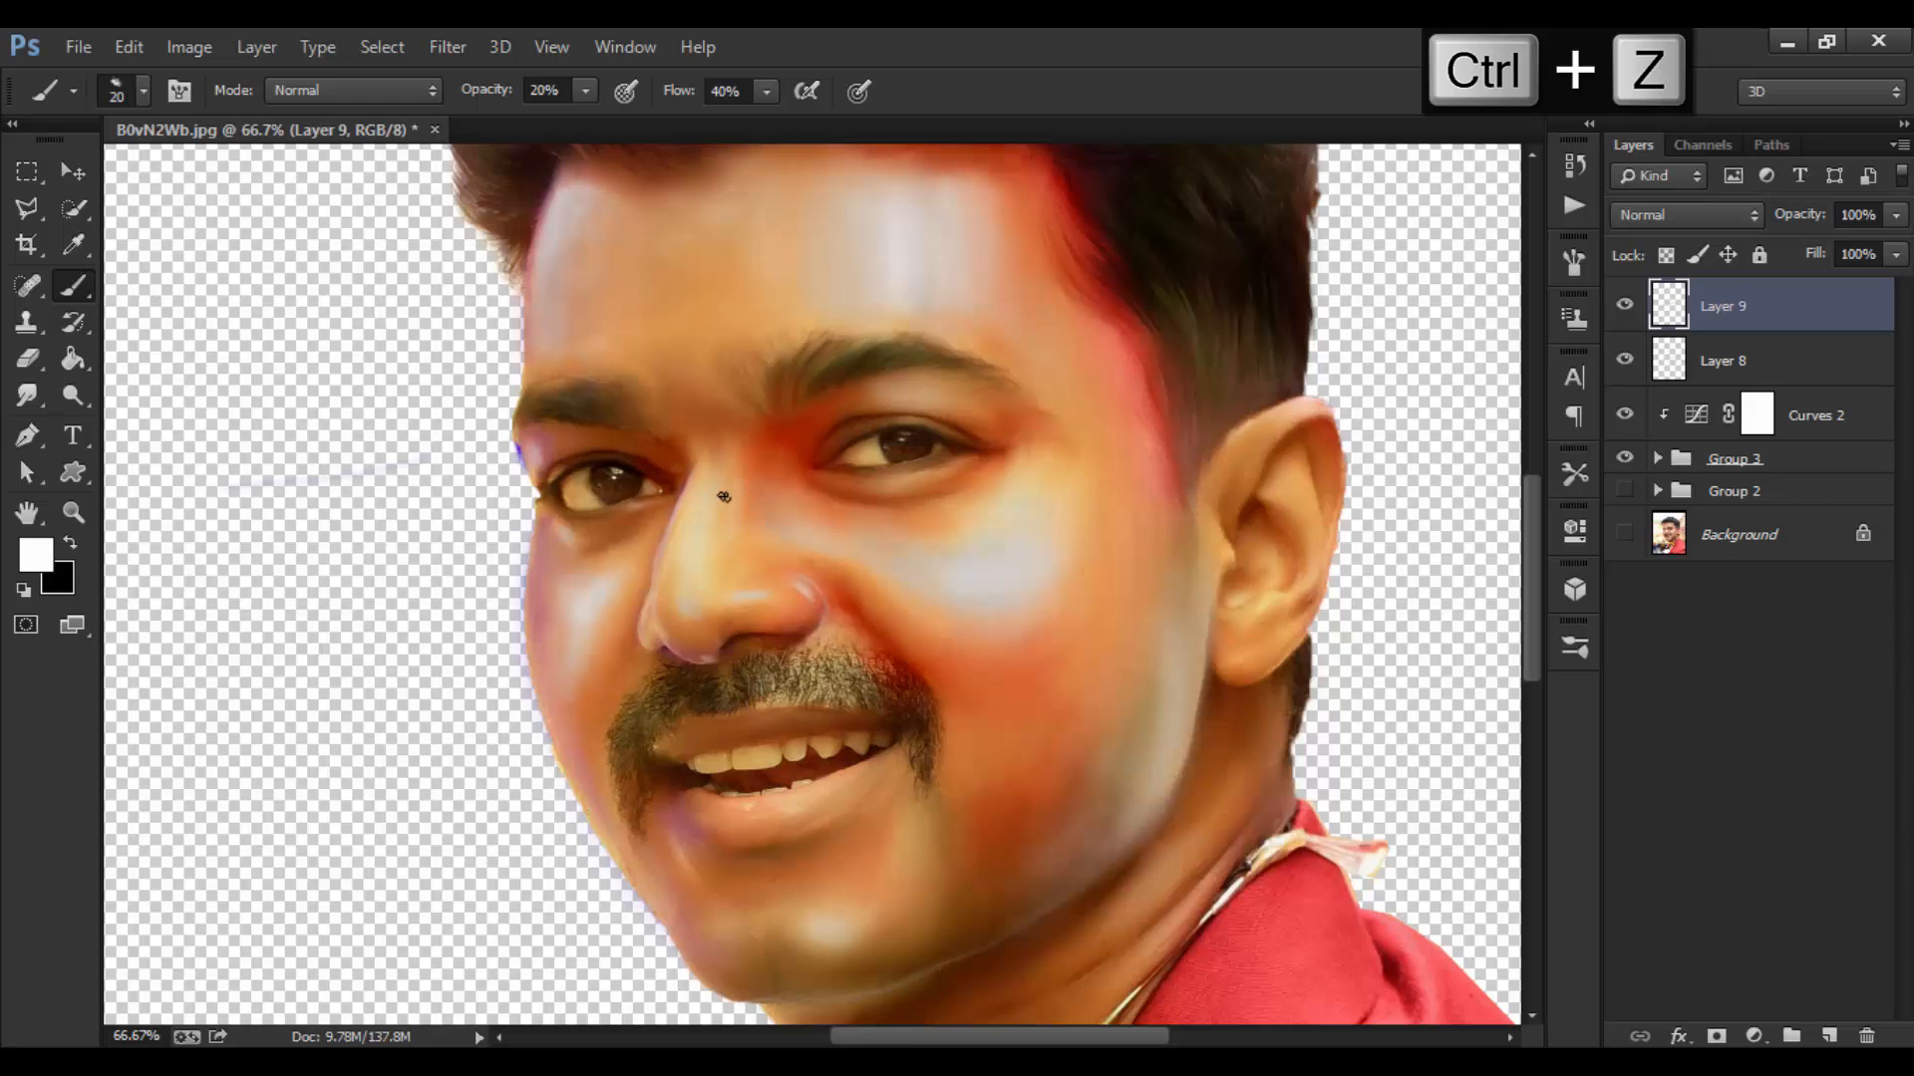
{"action": "key", "text": "bracketleft"}
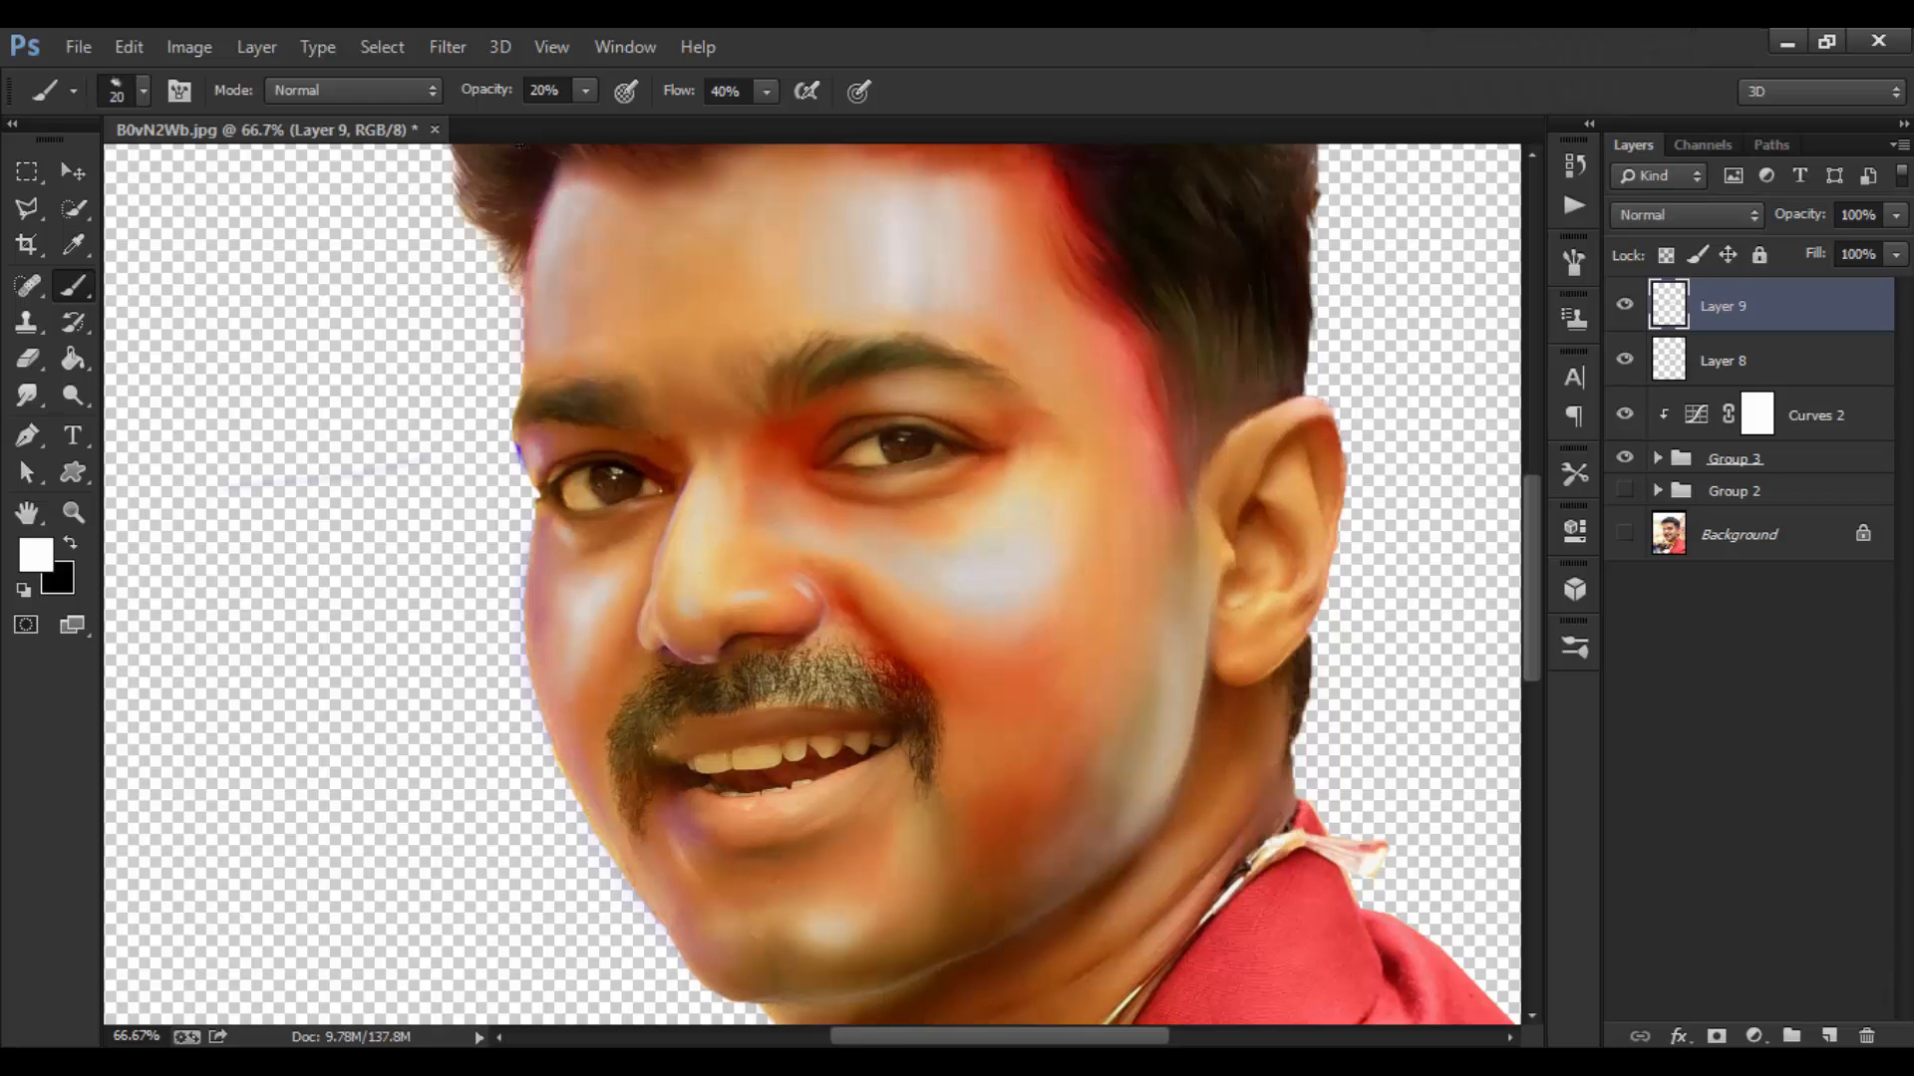
Step: Test a faint white nose highlight at 45% opacity, undo it, then add a size-30 stroke
{"action": "left_click_drag", "start_coordinate": [513, 99], "coordinate": [521, 98]}
{"action": "left_click_drag", "start_coordinate": [717, 473], "coordinate": [699, 539]}
{"action": "key", "text": "ctrl+z"}
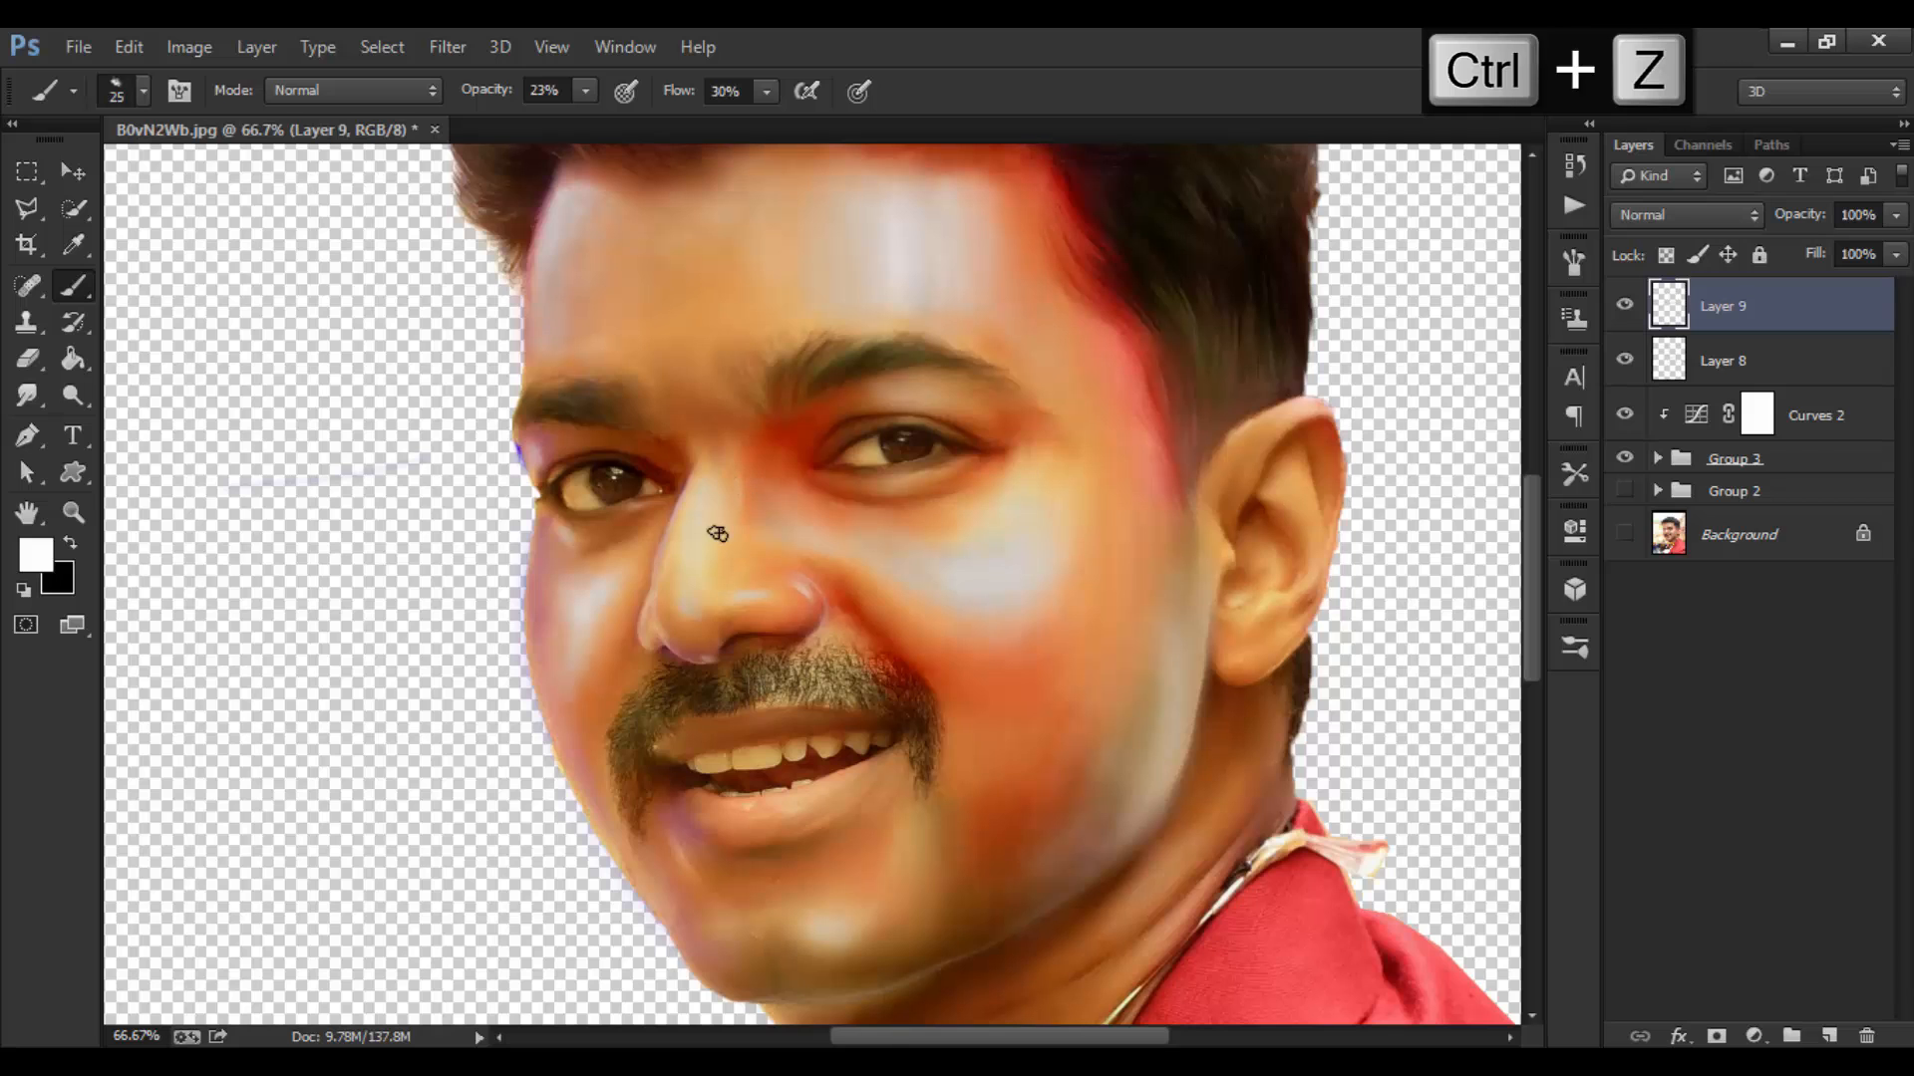
{"action": "key", "text": "bracketright"}
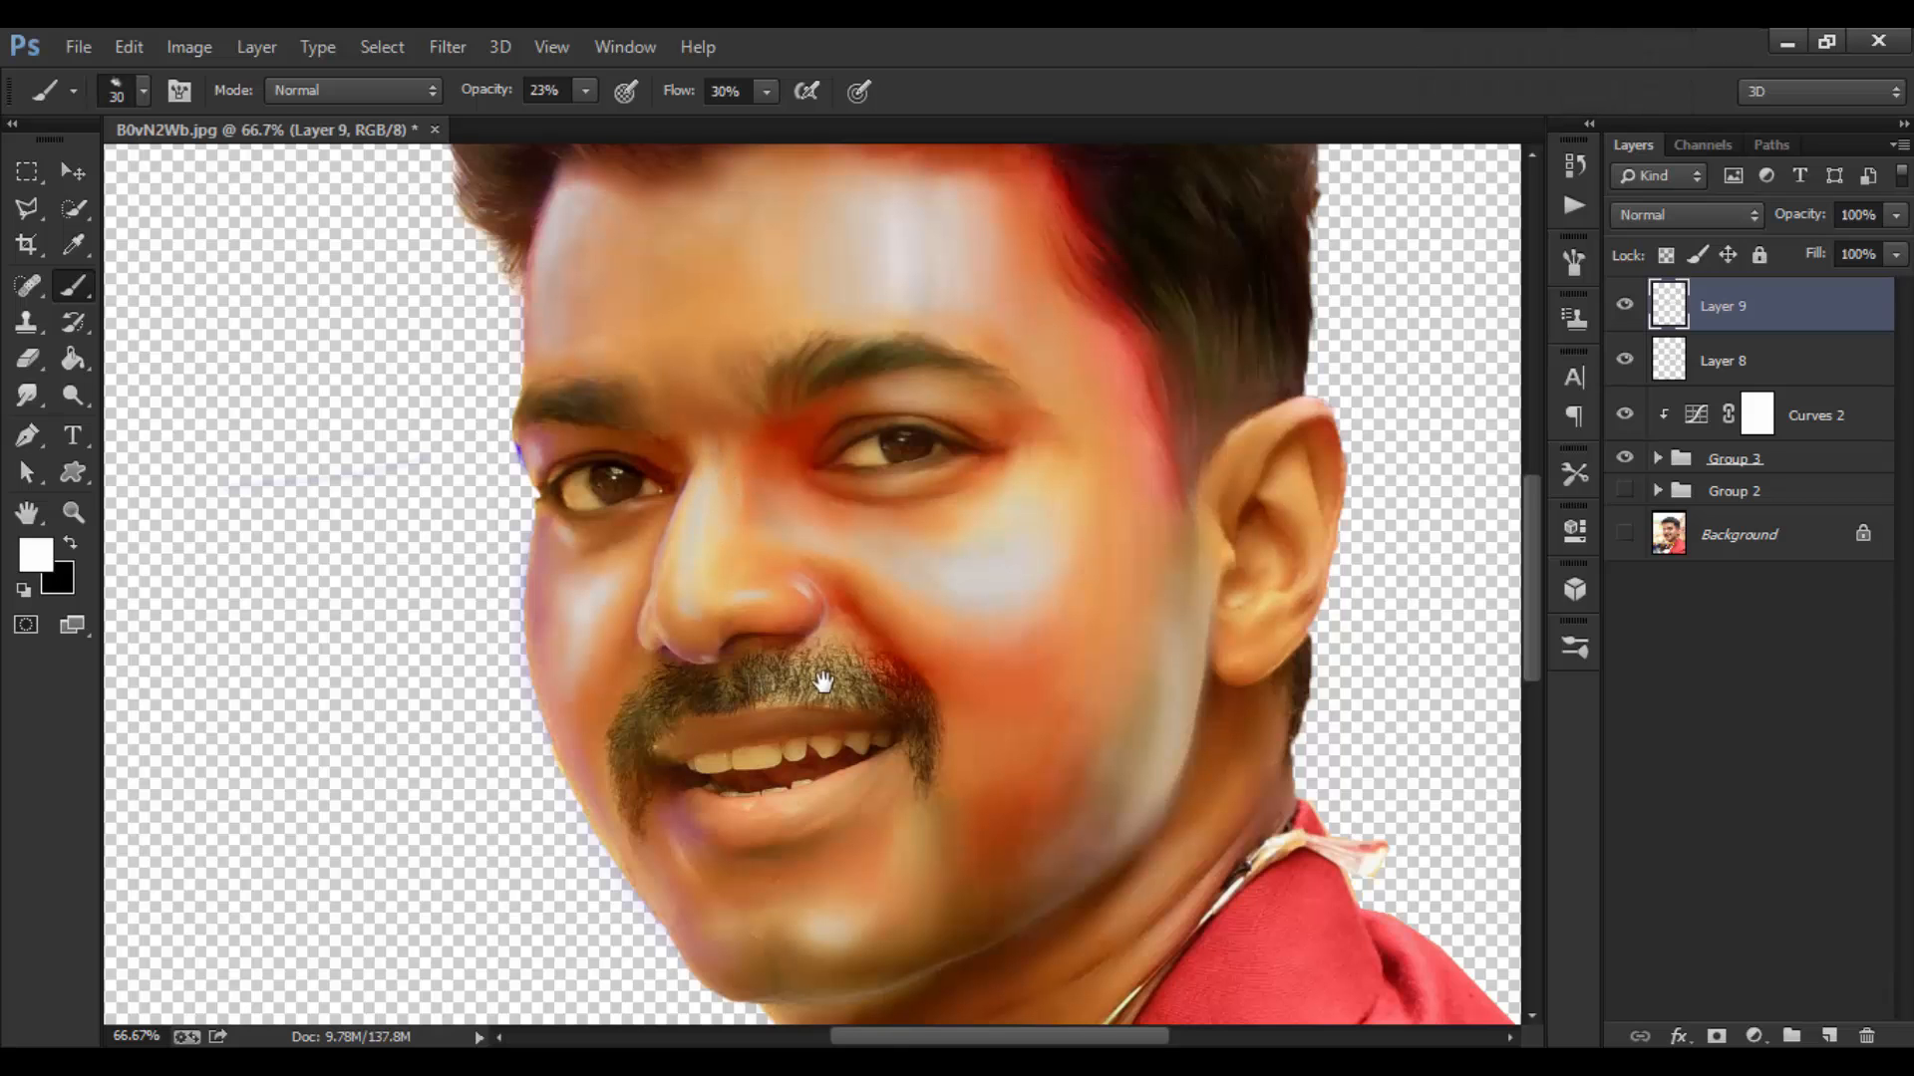
{"action": "left_click_drag", "start_coordinate": [823, 682], "coordinate": [853, 582]}
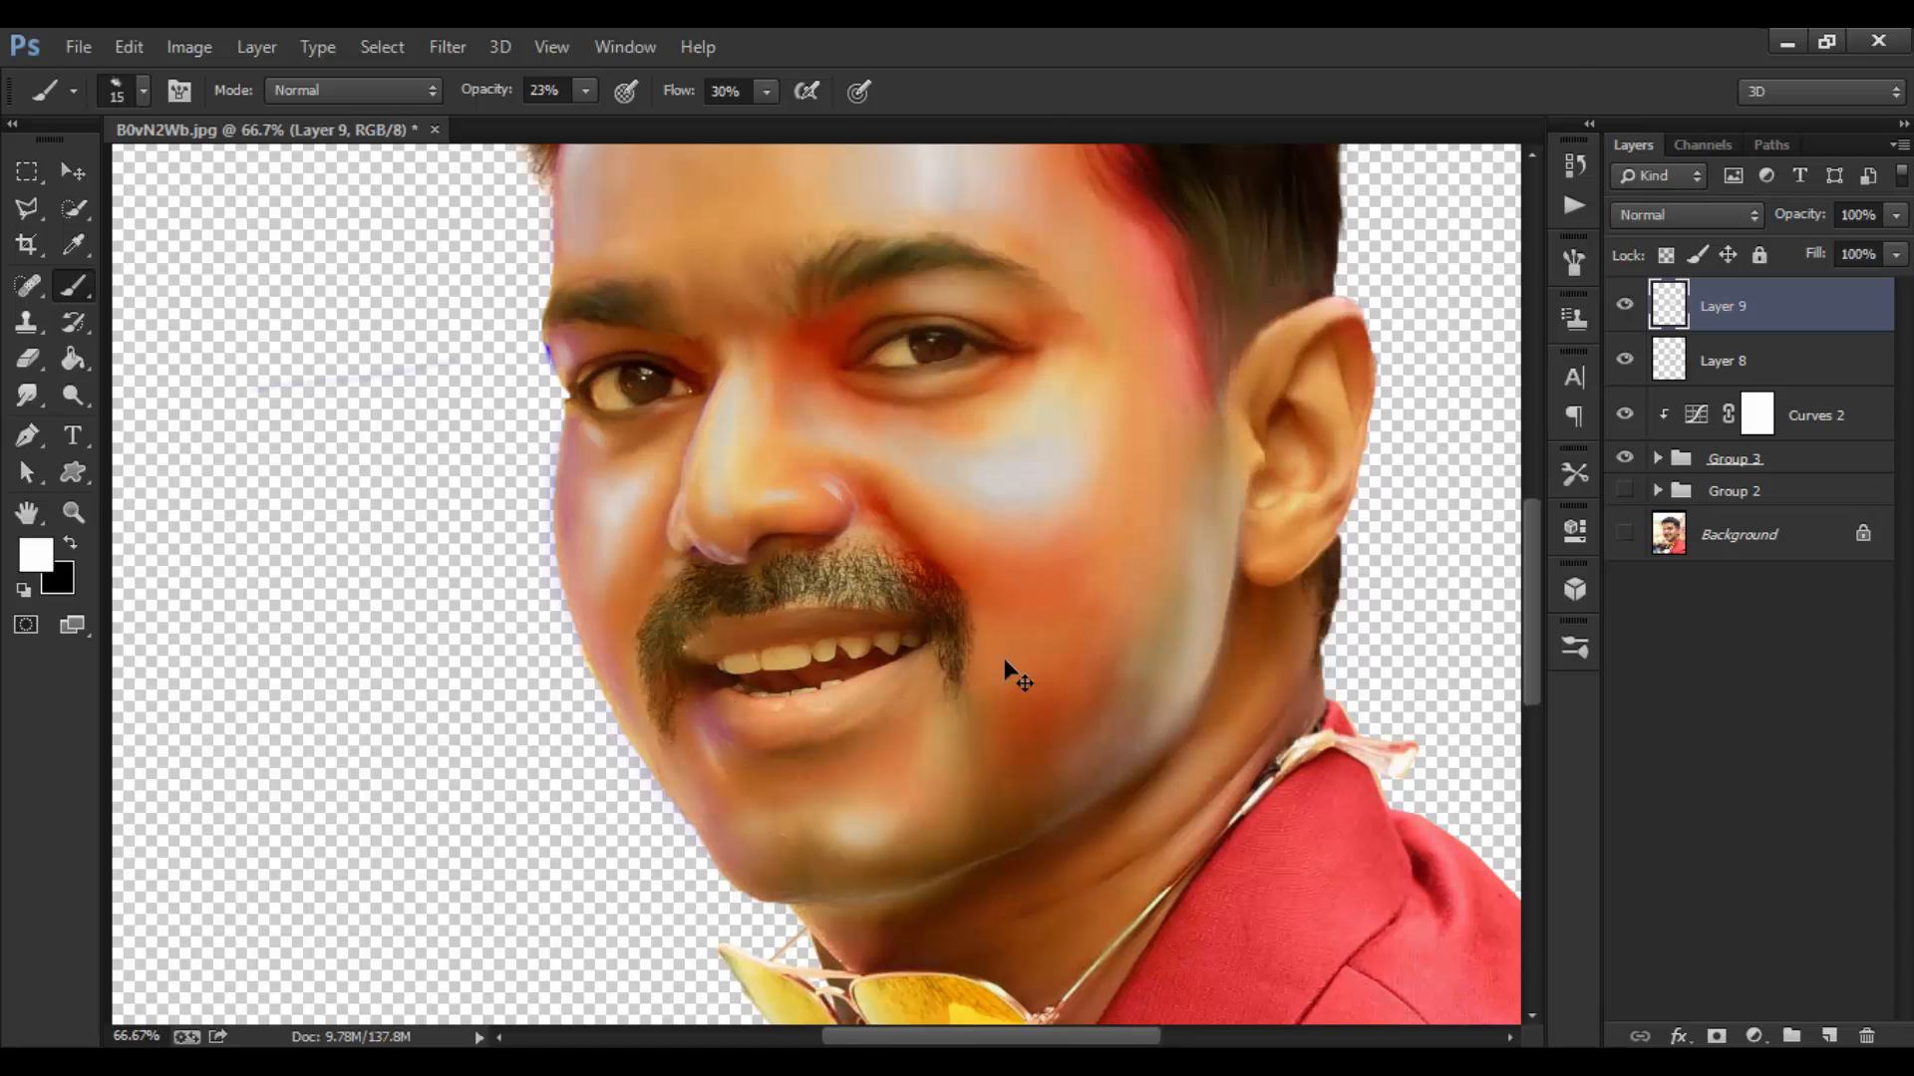
{"action": "key", "text": "ctrl+0"}
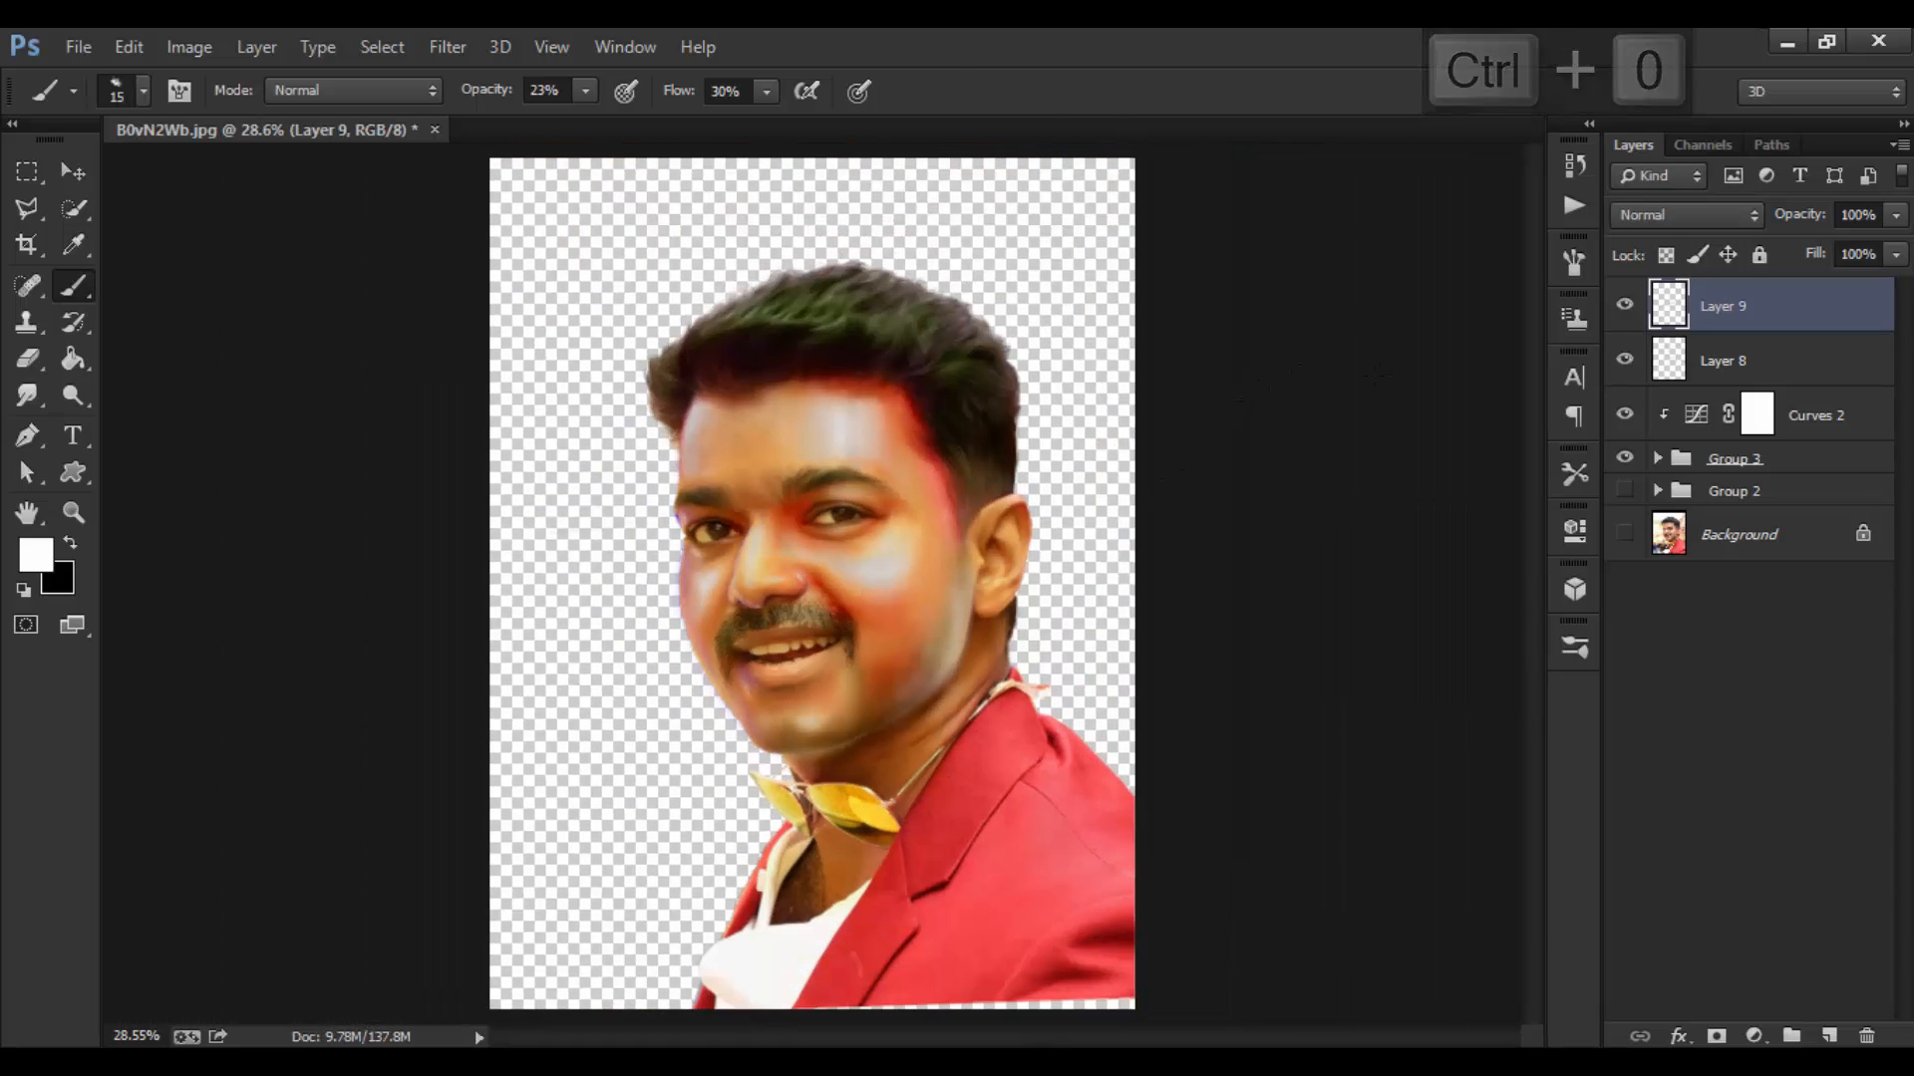
Step: Toggle Layer 9's visibility to compare the portrait with and without its highlights
{"action": "key", "text": "ctrl+equal"}
{"action": "left_click", "coordinate": [1623, 307]}
{"action": "left_click", "coordinate": [1624, 307]}
{"action": "left_click", "coordinate": [1622, 308]}
{"action": "left_click", "coordinate": [1620, 308]}
{"action": "left_click", "coordinate": [1621, 311]}
{"action": "left_click", "coordinate": [1621, 311]}
{"action": "left_click", "coordinate": [1620, 311]}
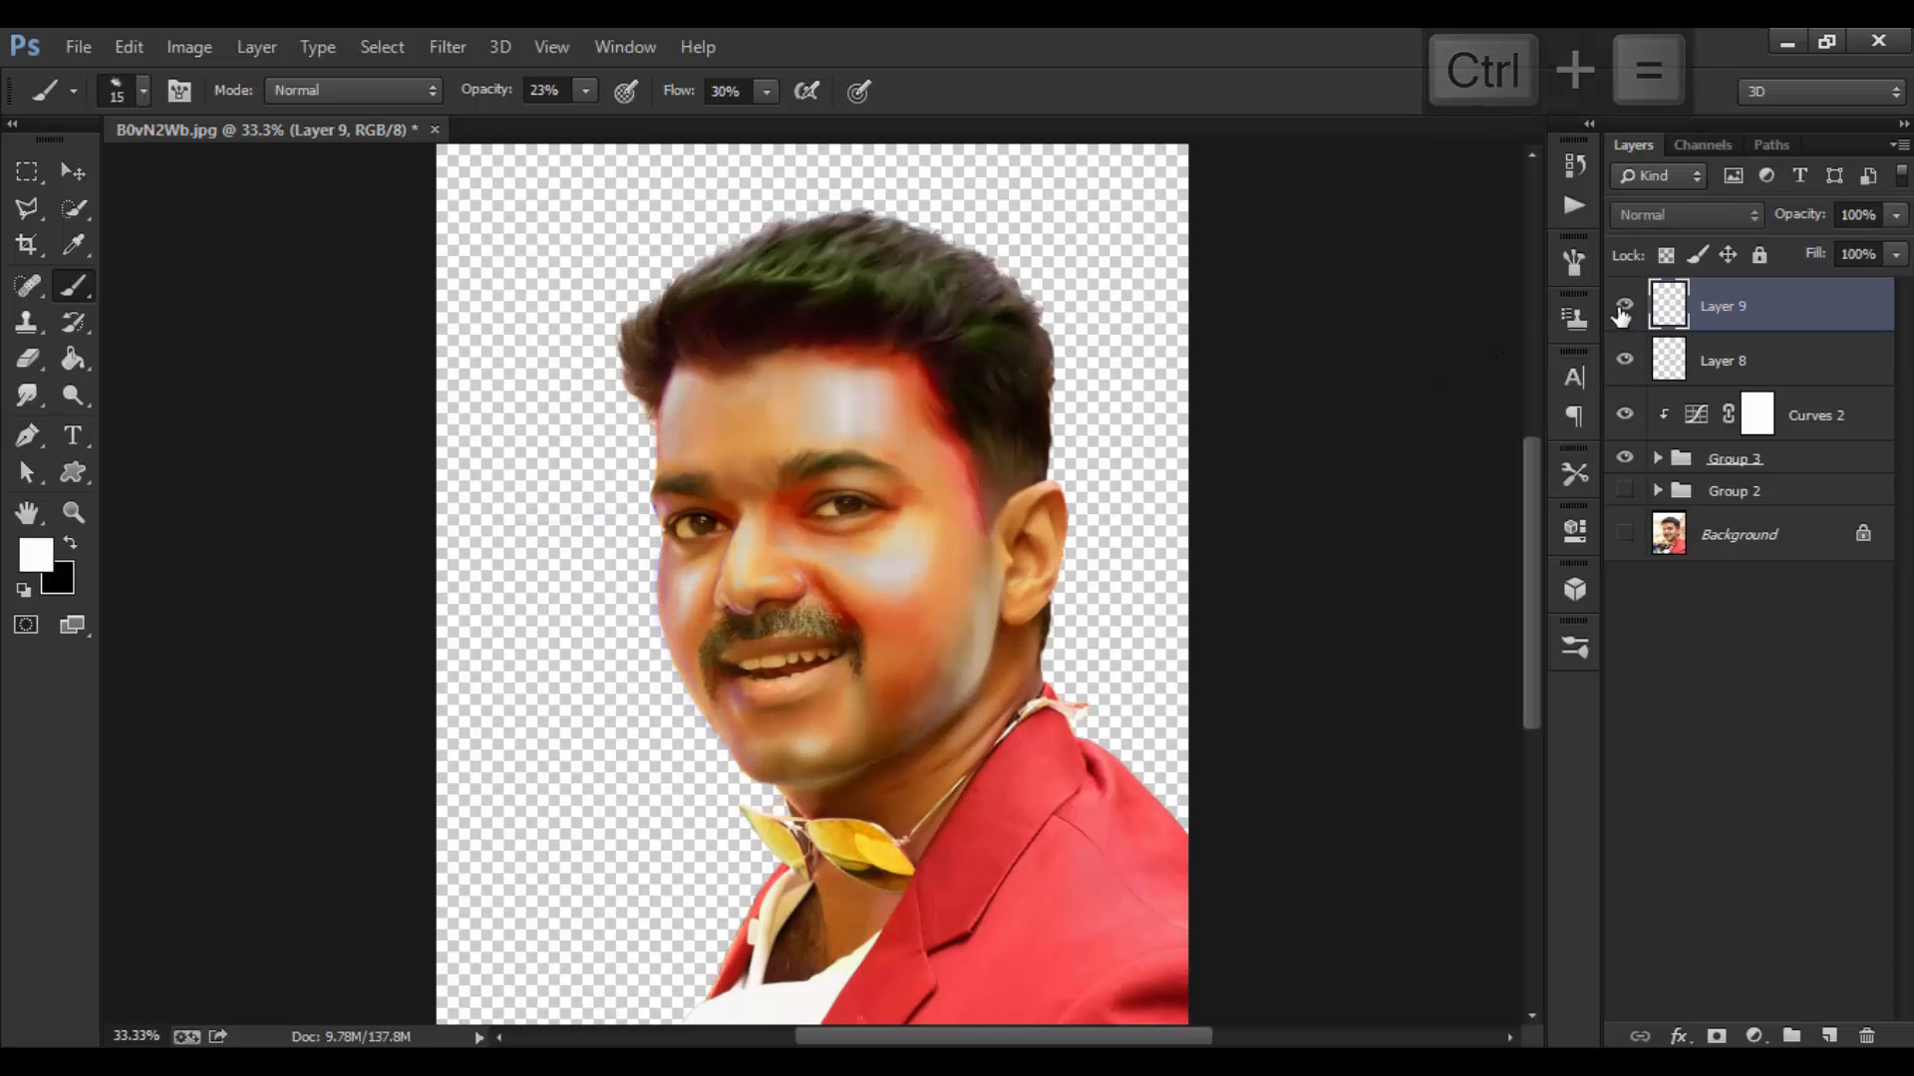
Step: Try Layer 9 blend modes, starting at Lighten and cycling through neighbouring modes
{"action": "left_click", "coordinate": [1695, 215]}
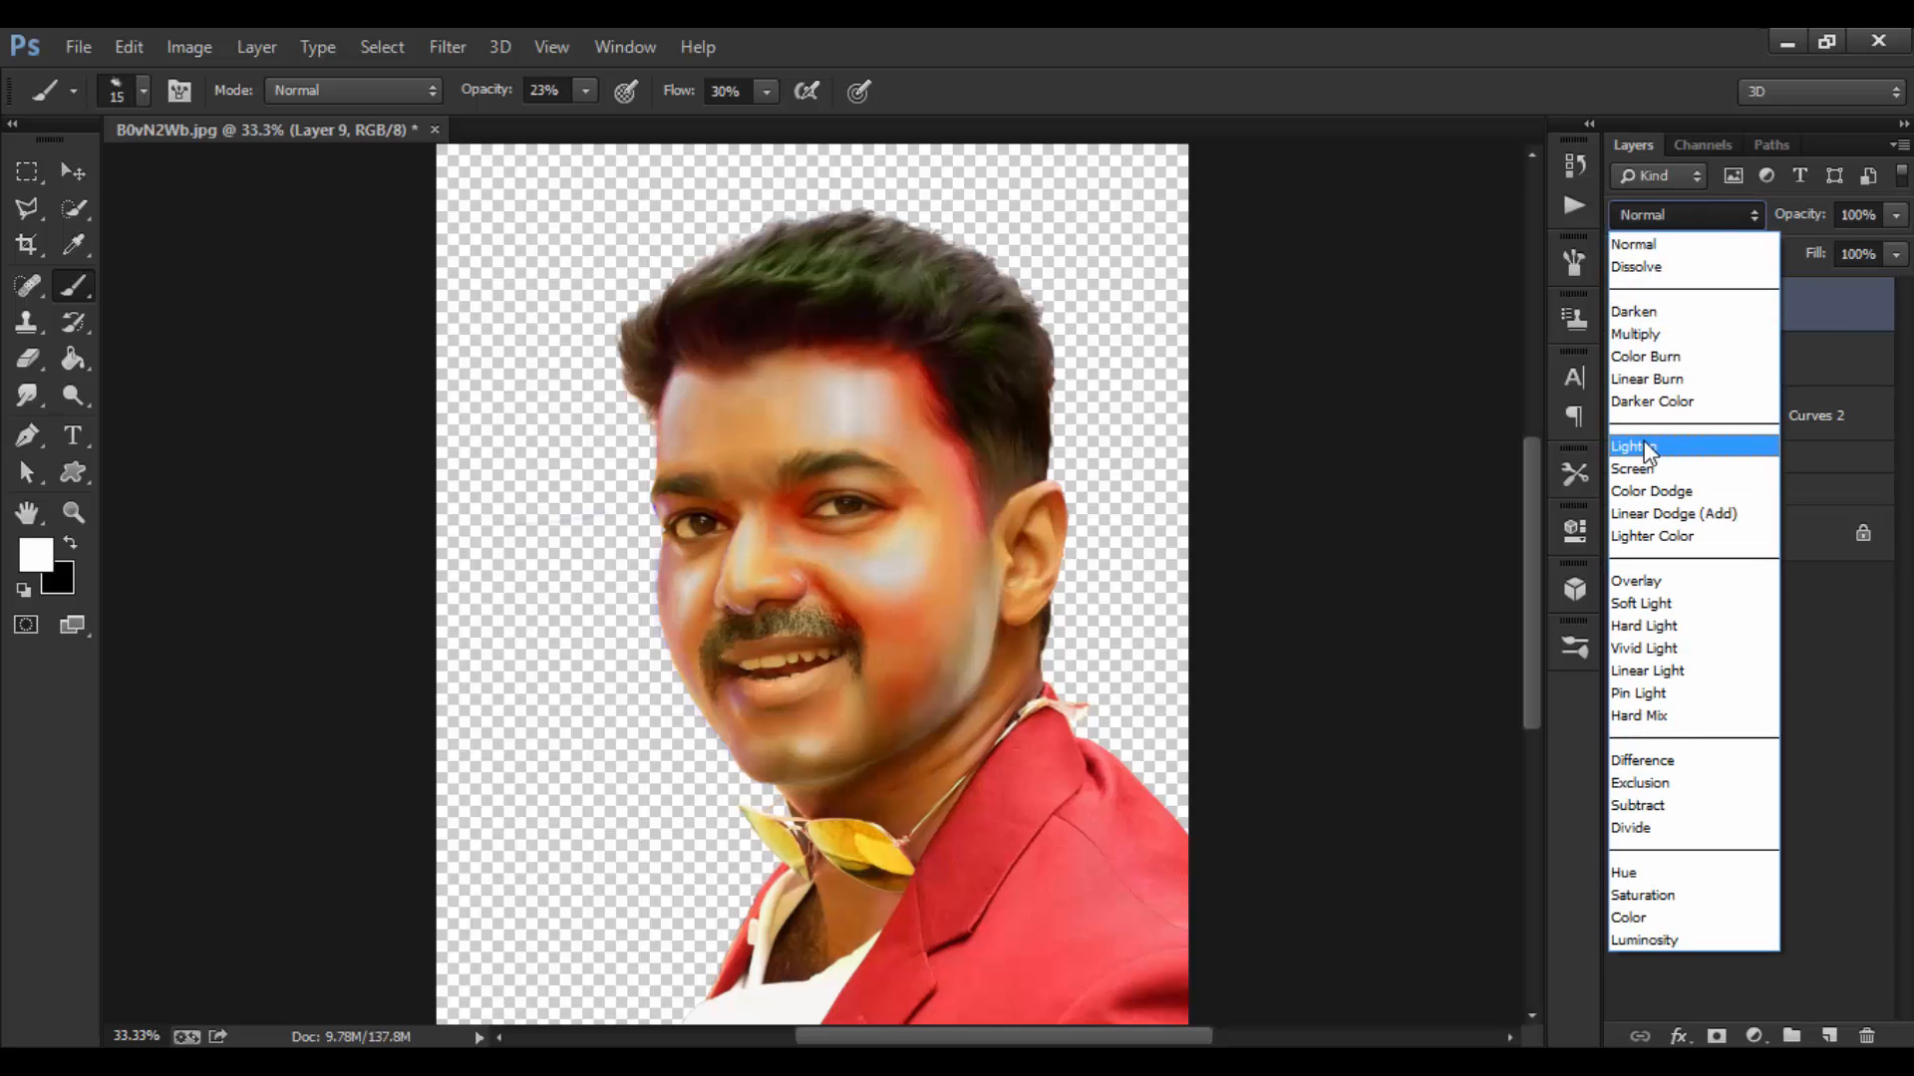
{"action": "left_click", "coordinate": [1647, 450]}
{"action": "key", "text": "Down"}
{"action": "key", "text": "Down"}
{"action": "key", "text": "Down"}
{"action": "key", "text": "Down"}
{"action": "key", "text": "Down"}
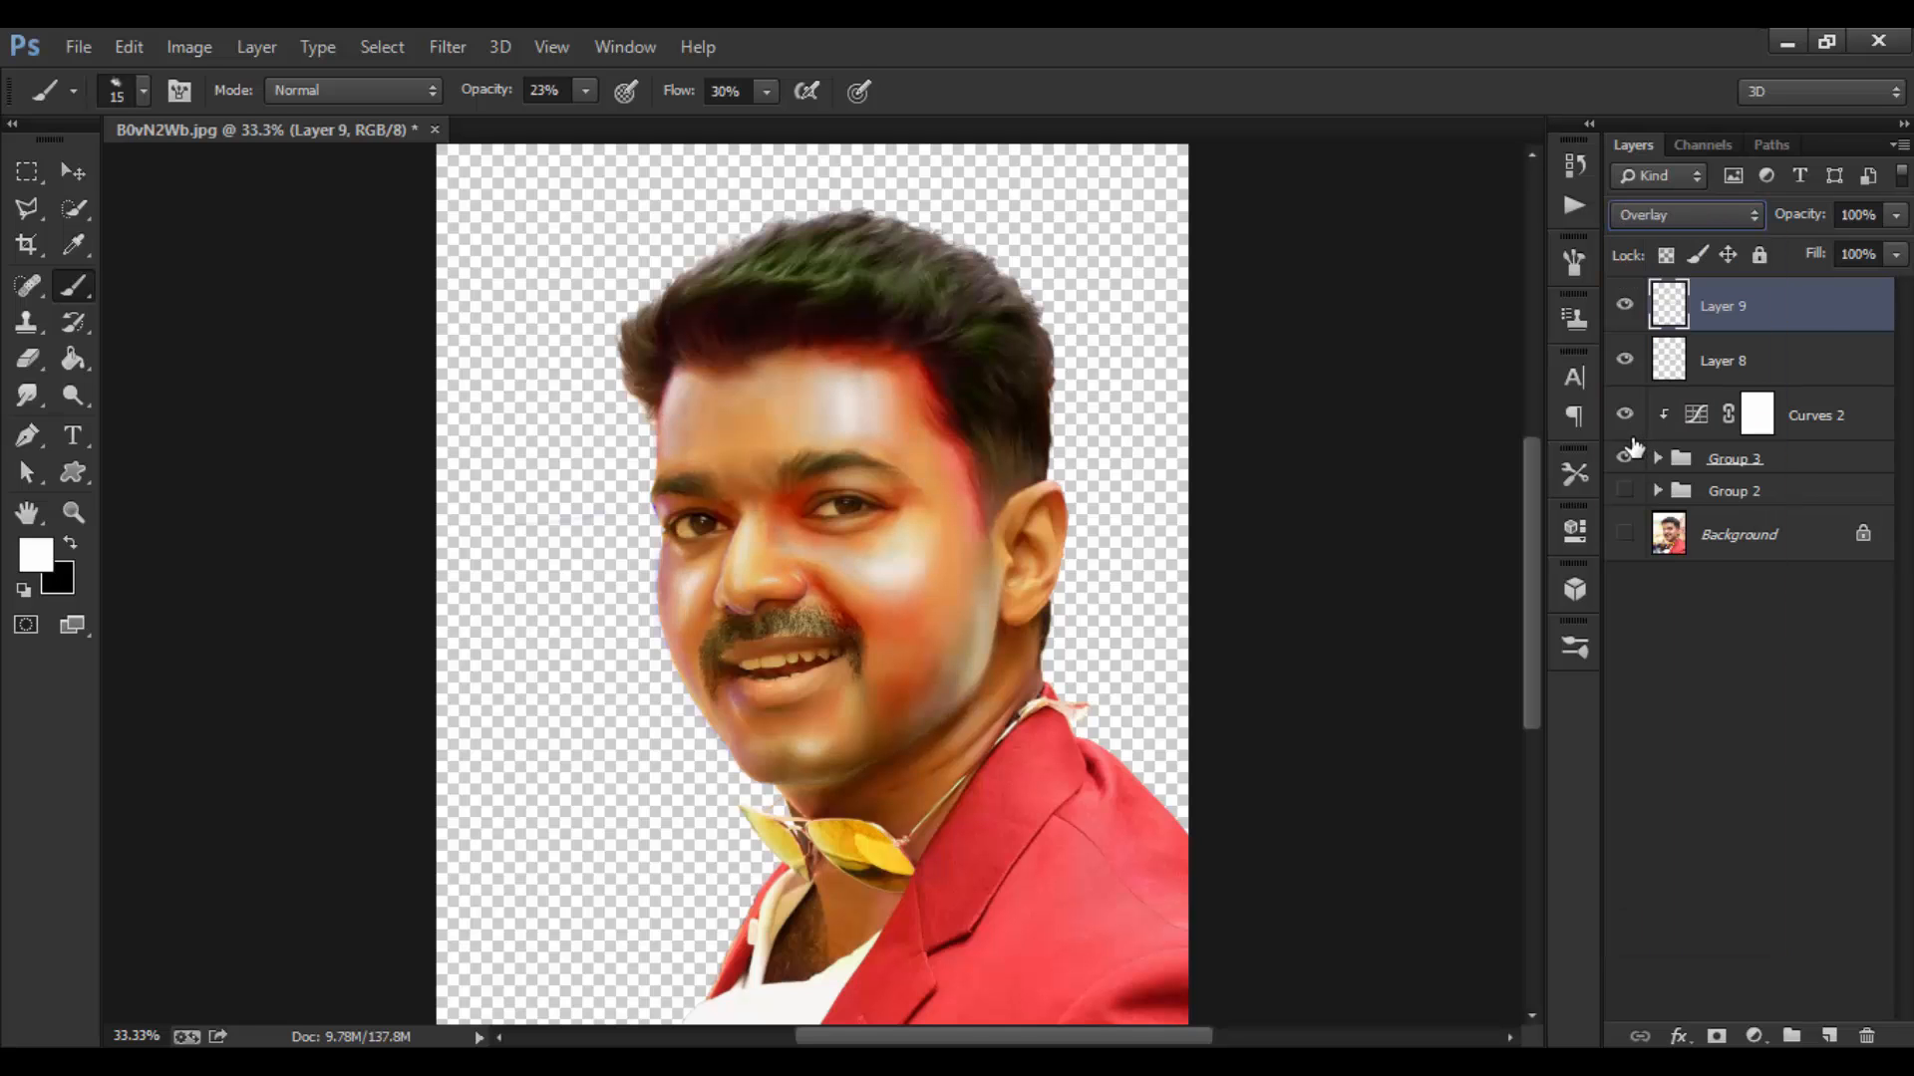
{"action": "key", "text": "Down"}
{"action": "key", "text": "Up"}
Step: Set Layer 9's blend mode to Overlay after briefly returning to Normal, and compare the result
{"action": "left_click", "coordinate": [1625, 316]}
{"action": "left_click", "coordinate": [1624, 316]}
{"action": "left_click", "coordinate": [1692, 221]}
{"action": "left_click", "coordinate": [1670, 235]}
{"action": "left_click", "coordinate": [1675, 217]}
{"action": "left_click", "coordinate": [1657, 556]}
{"action": "left_click", "coordinate": [1629, 308]}
{"action": "left_click", "coordinate": [1628, 308]}
{"action": "key", "text": "ctrl+equal"}
{"action": "key", "text": "ctrl+equal"}
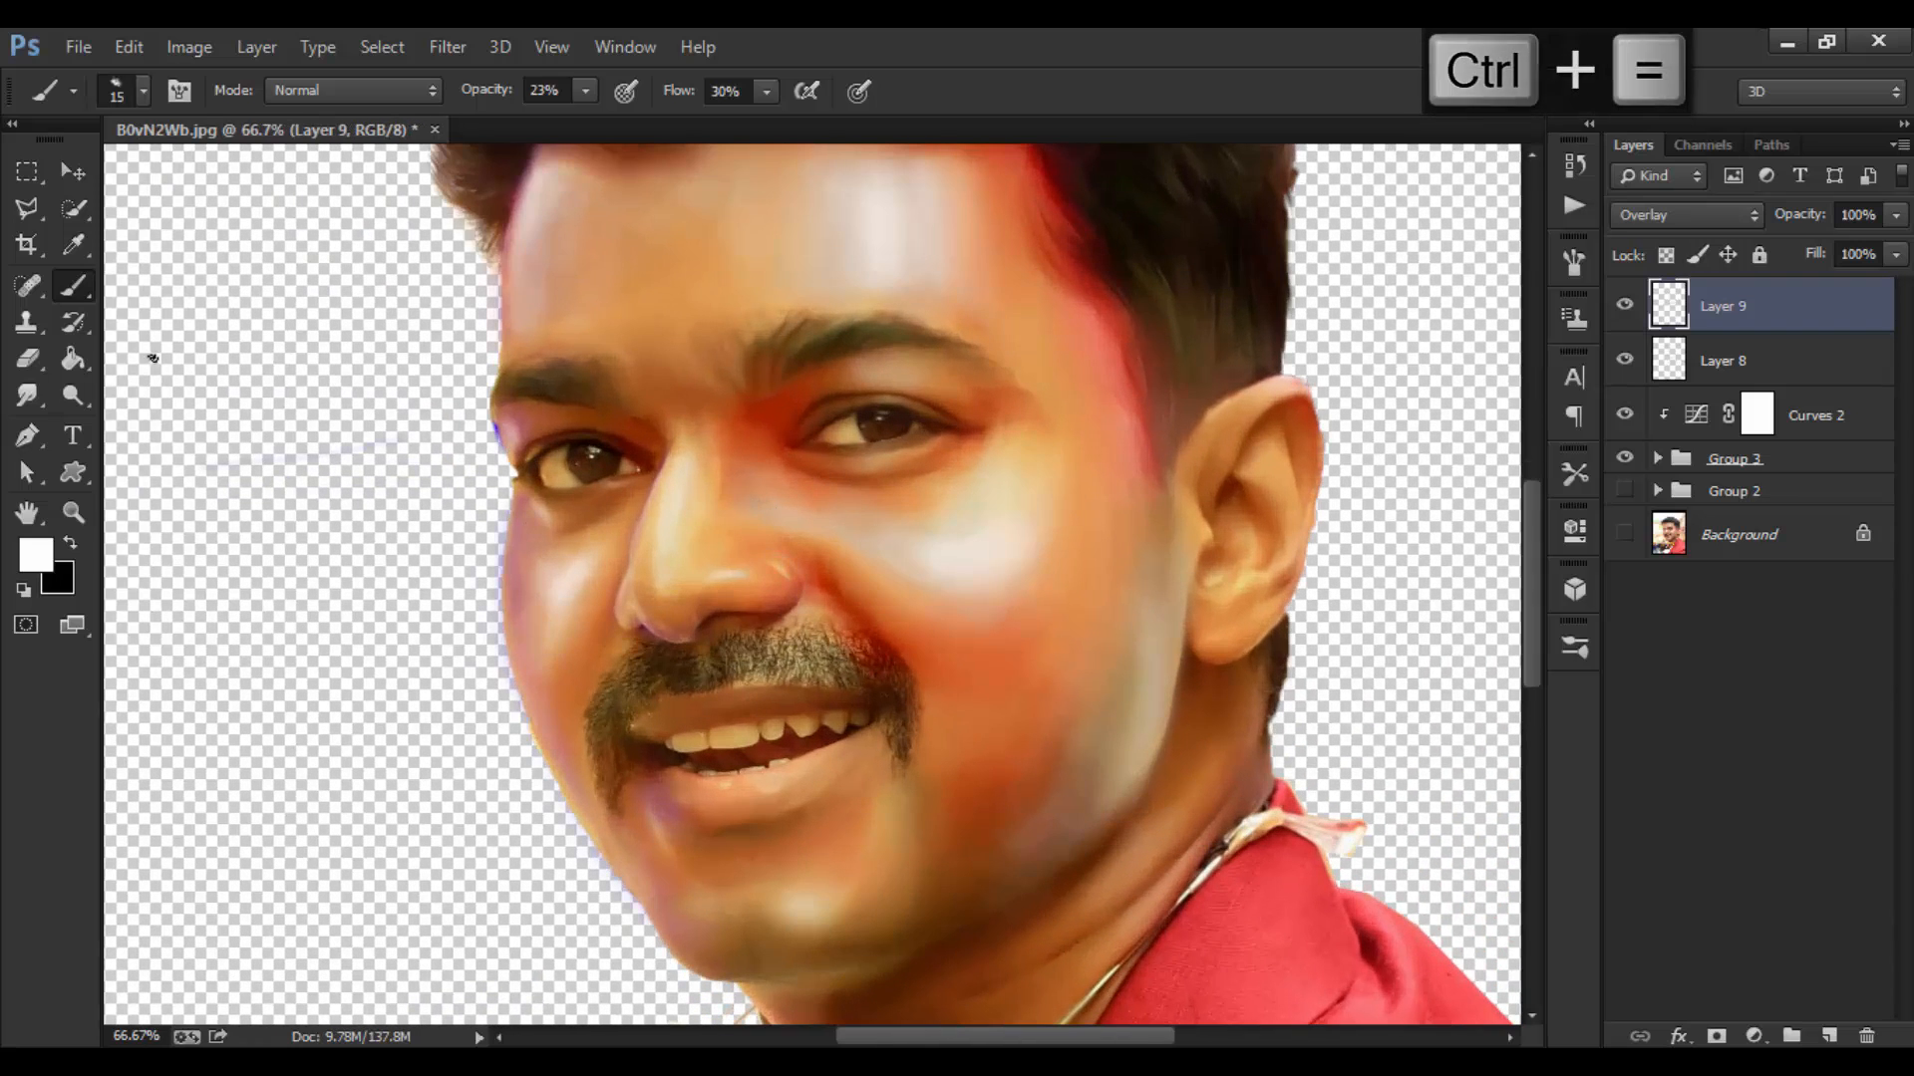
Step: Switch to a 150 px Eraser at 34% opacity and 45% flow, restoring the erased left cheek highlight
{"action": "key", "text": "e"}
{"action": "key", "text": "bracketleft"}
{"action": "key", "text": "bracketleft"}
{"action": "key", "text": "bracketleft"}
{"action": "key", "text": "bracketleft"}
{"action": "key", "text": "bracketleft"}
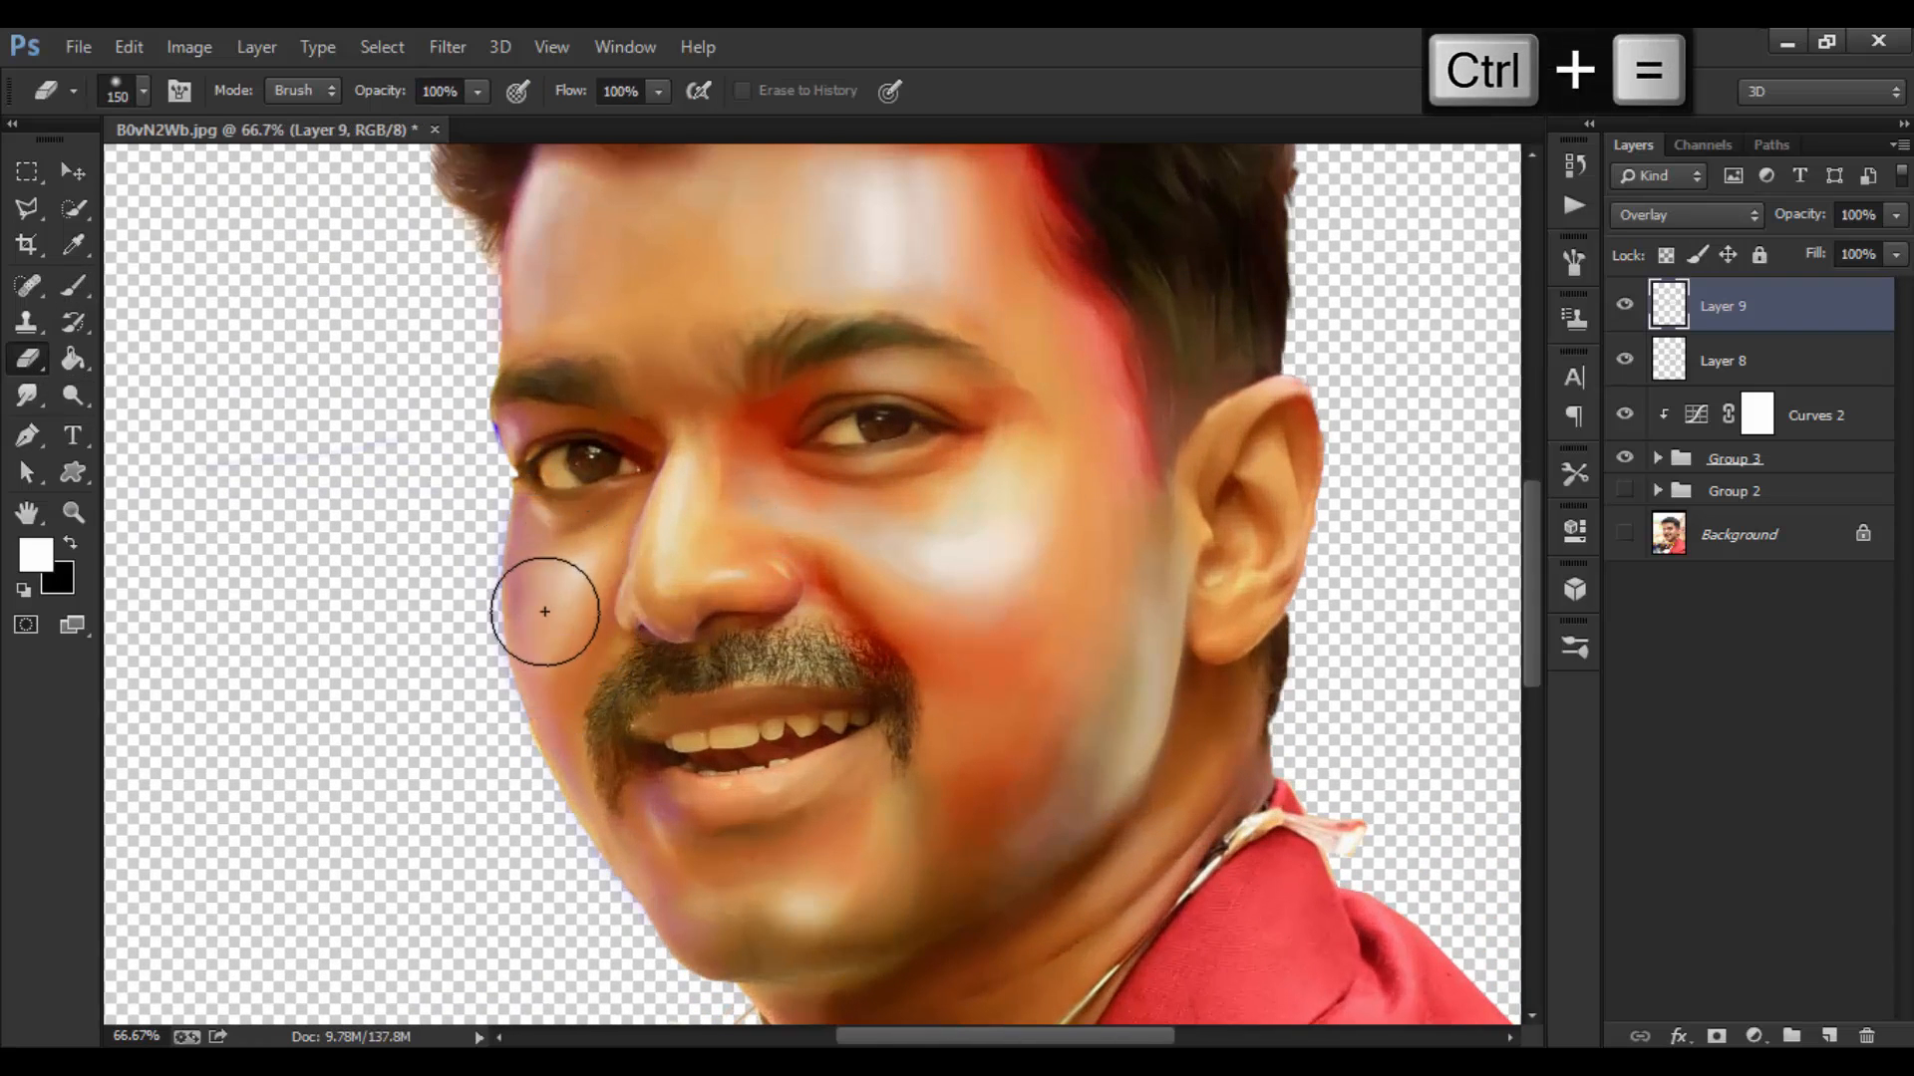
{"action": "key", "text": "ctrl+z"}
{"action": "left_click_drag", "start_coordinate": [380, 97], "coordinate": [289, 97]}
{"action": "left_click_drag", "start_coordinate": [568, 97], "coordinate": [493, 97]}
{"action": "key", "text": "ctrl+z"}
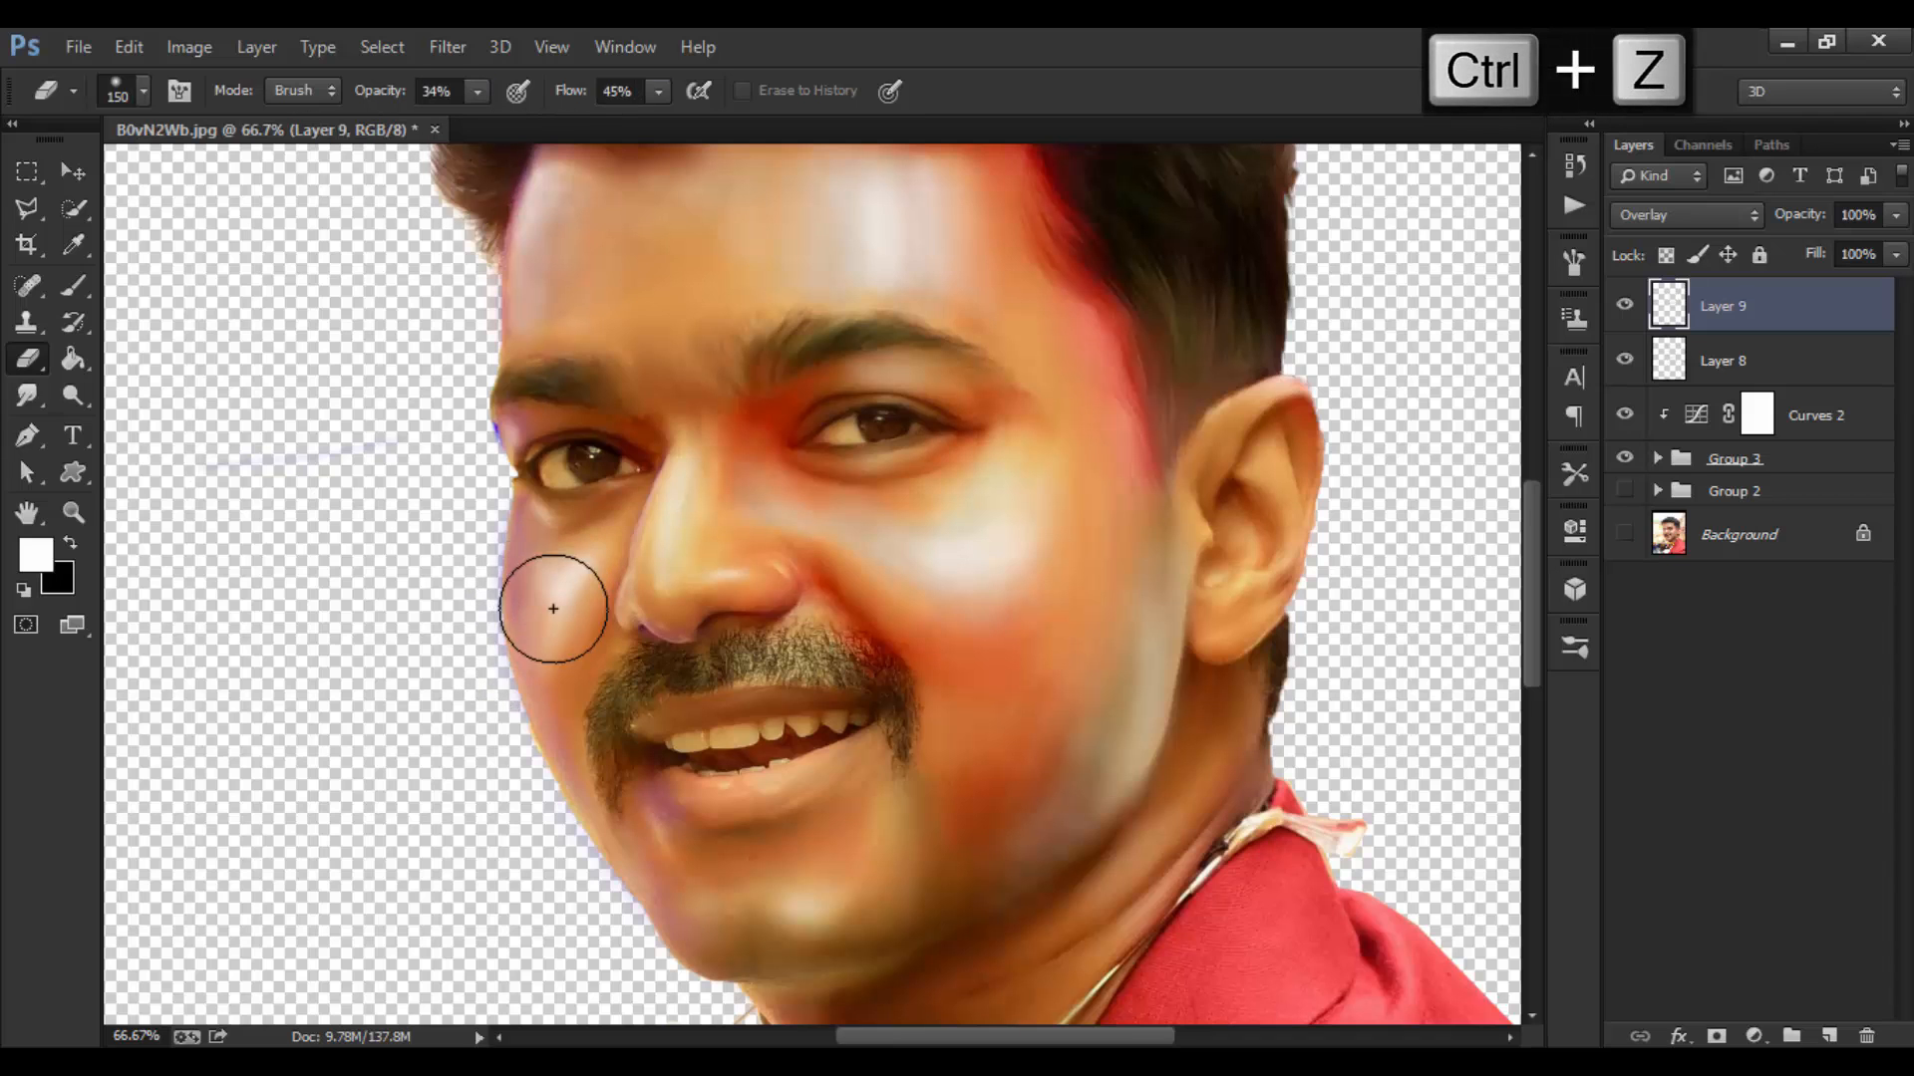
Step: Resize the eraser between 60 and 200 px while fading highlights, undoing an unwanted erase
{"action": "key", "text": "bracketleft"}
{"action": "key", "text": "bracketleft"}
{"action": "key", "text": "bracketleft"}
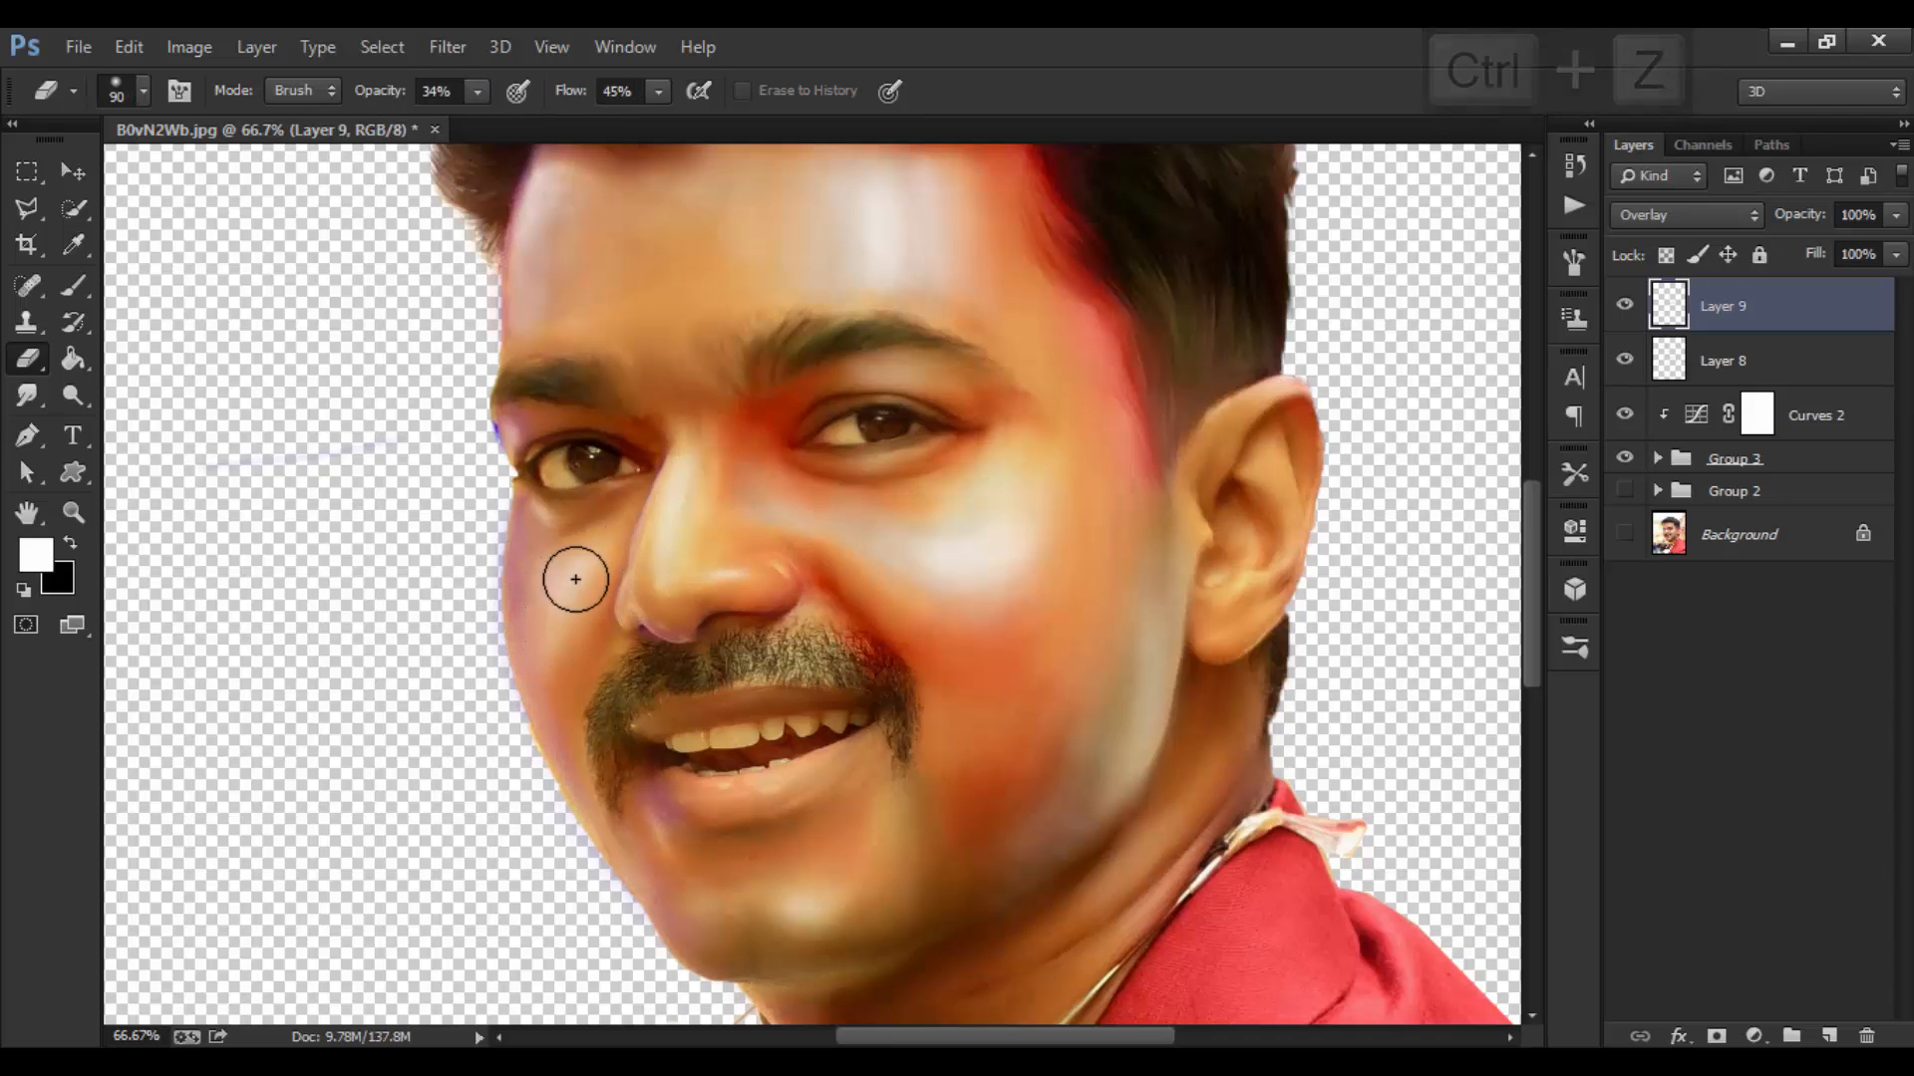
{"action": "key", "text": "bracketleft"}
{"action": "key", "text": "bracketleft"}
{"action": "key", "text": "bracketleft"}
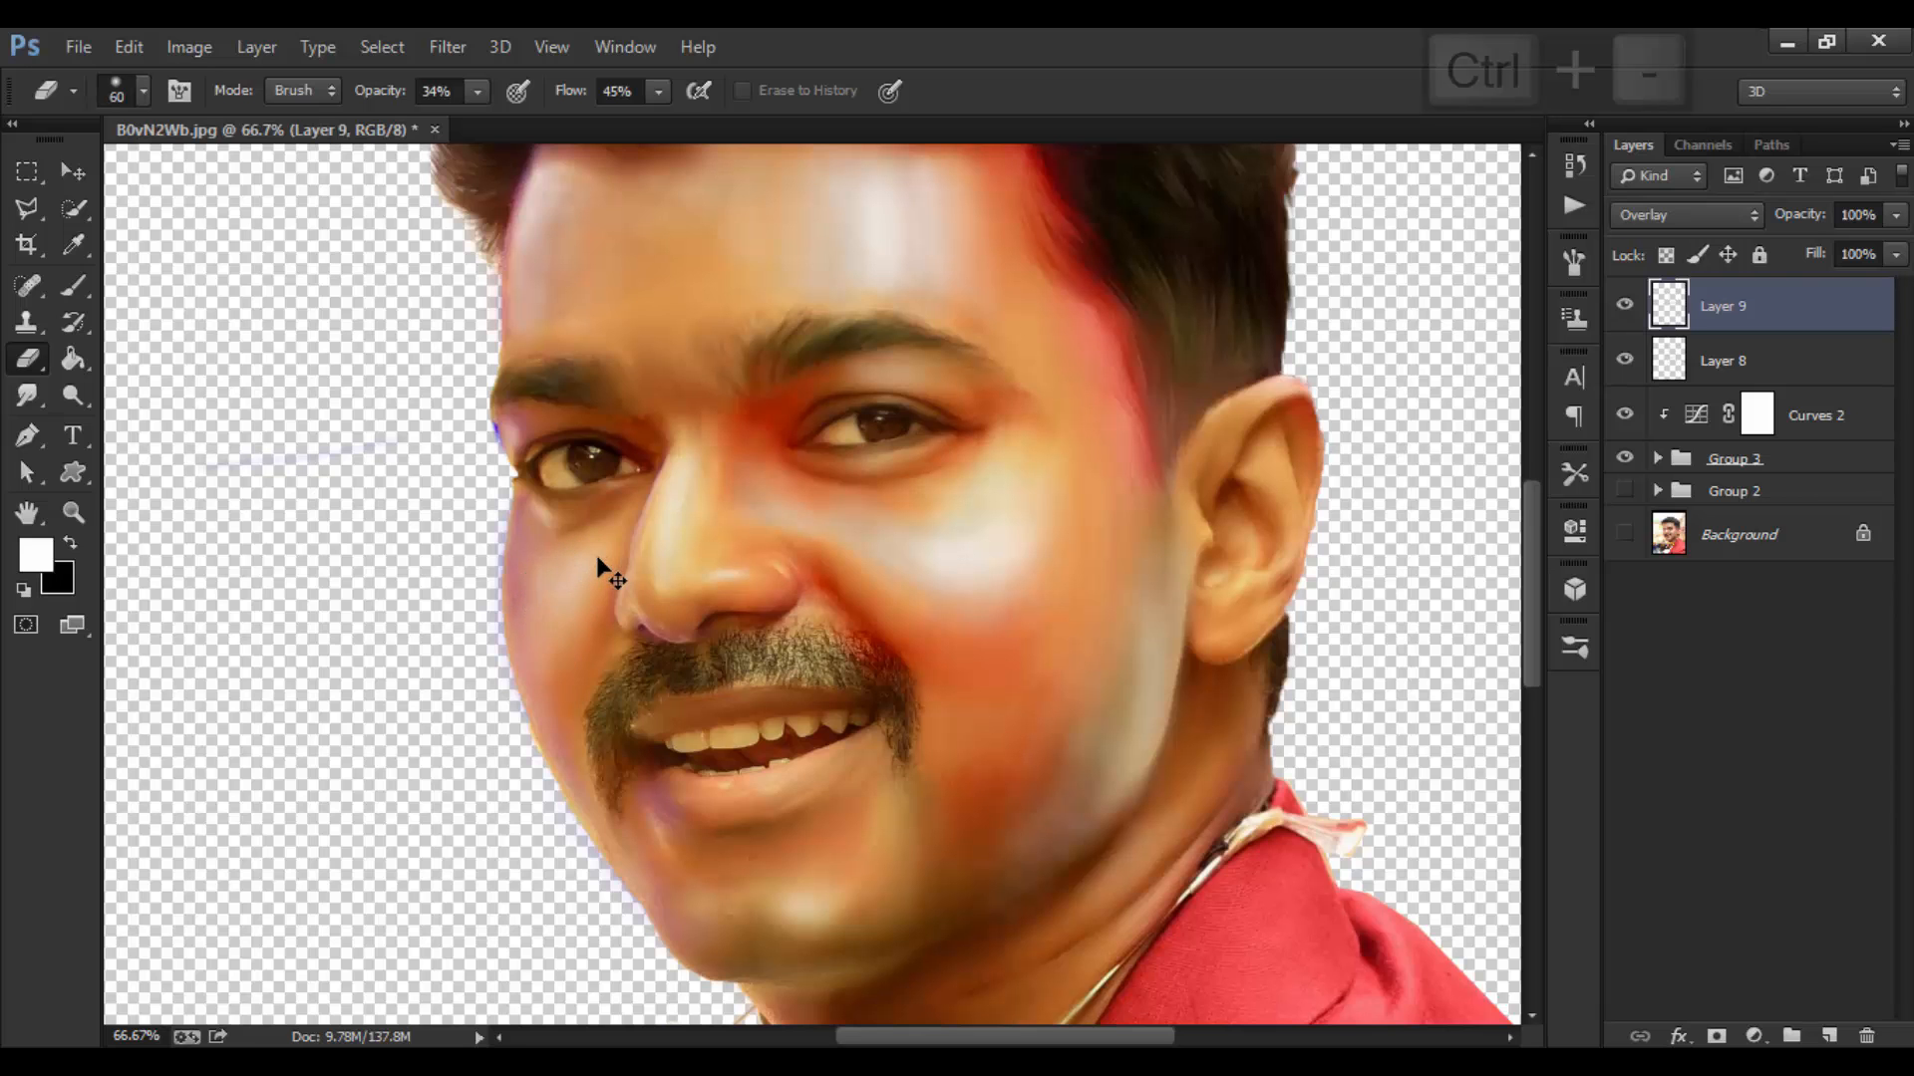
{"action": "key", "text": "ctrl+0"}
{"action": "key", "text": "bracketright"}
{"action": "key", "text": "bracketright"}
{"action": "key", "text": "bracketright"}
{"action": "key", "text": "bracketright"}
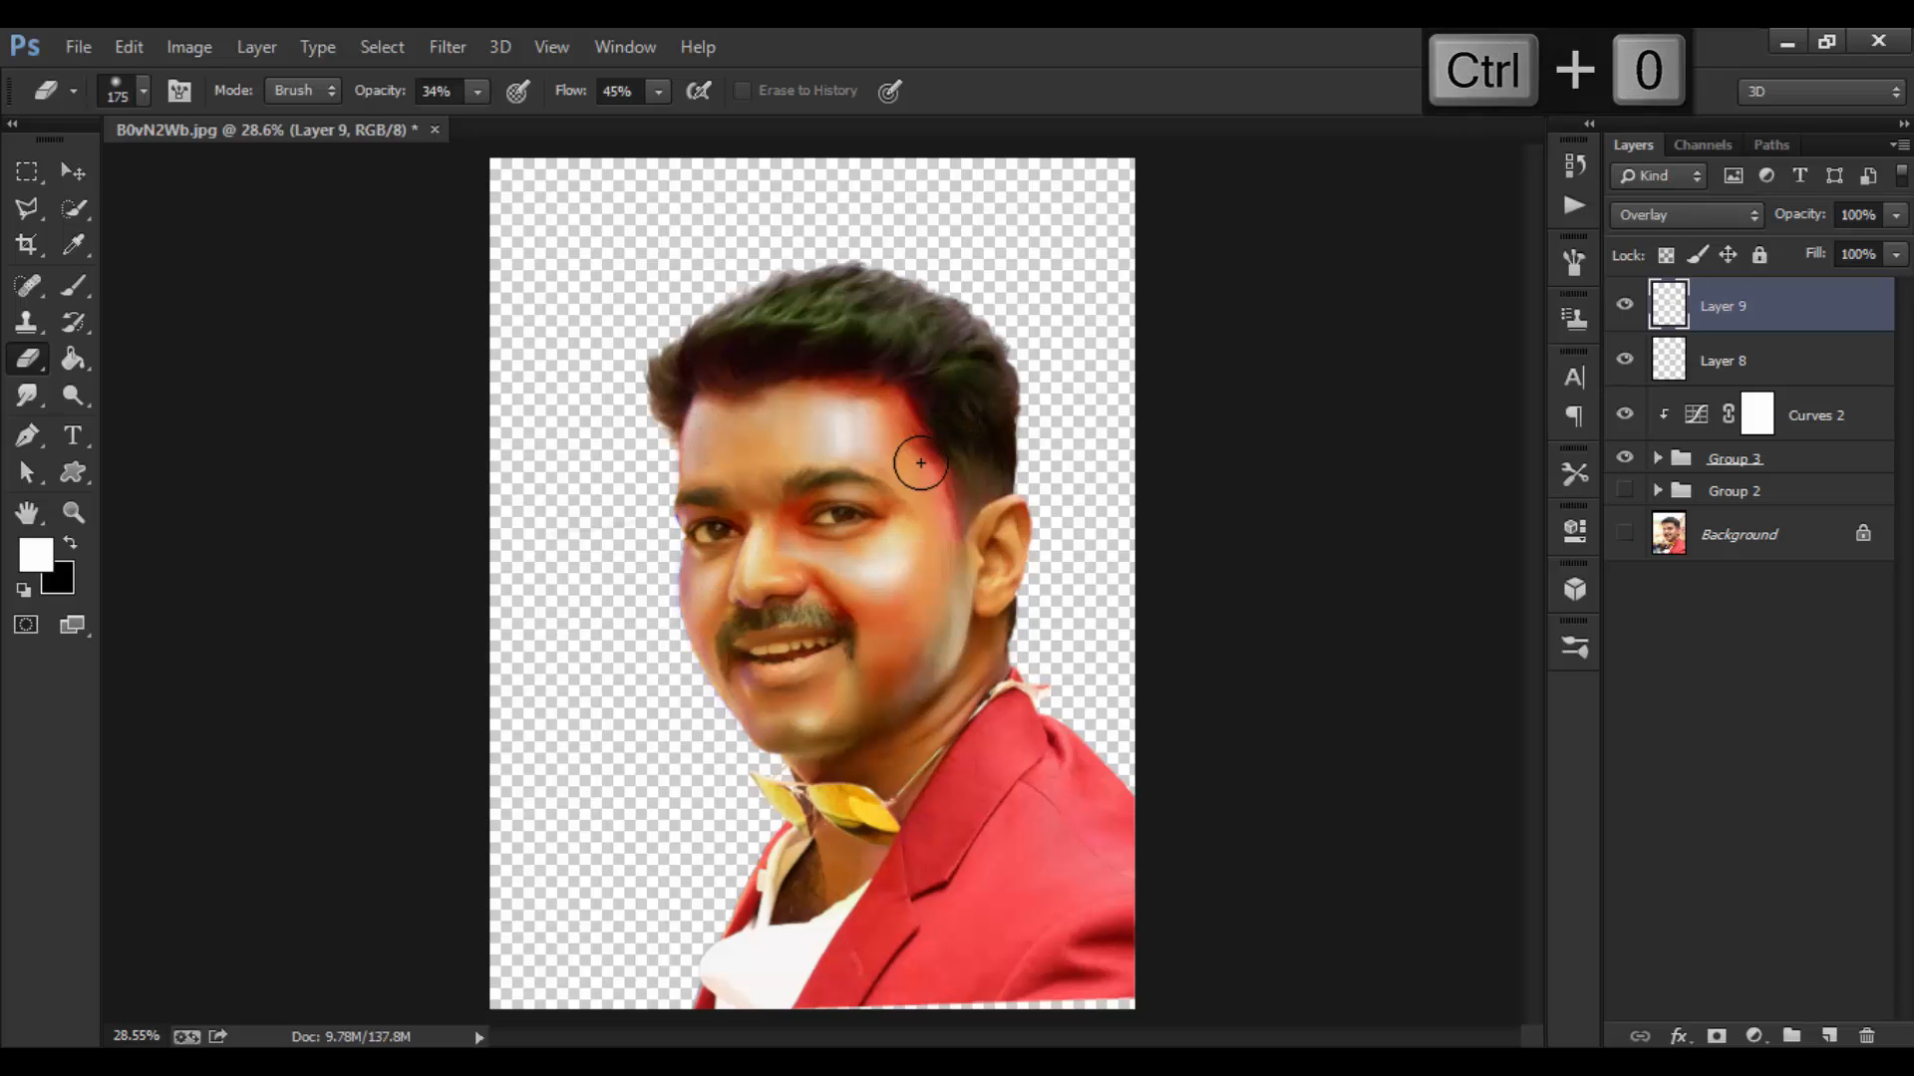
{"action": "key", "text": "bracketright"}
{"action": "key", "text": "bracketright"}
{"action": "key", "text": "bracketright"}
{"action": "key", "text": "bracketright"}
{"action": "key", "text": "ctrl+z"}
Step: Lower the eraser to 17% opacity and 24% flow for gentler fading
{"action": "left_click_drag", "start_coordinate": [379, 100], "coordinate": [359, 101]}
{"action": "left_click_drag", "start_coordinate": [574, 101], "coordinate": [544, 99]}
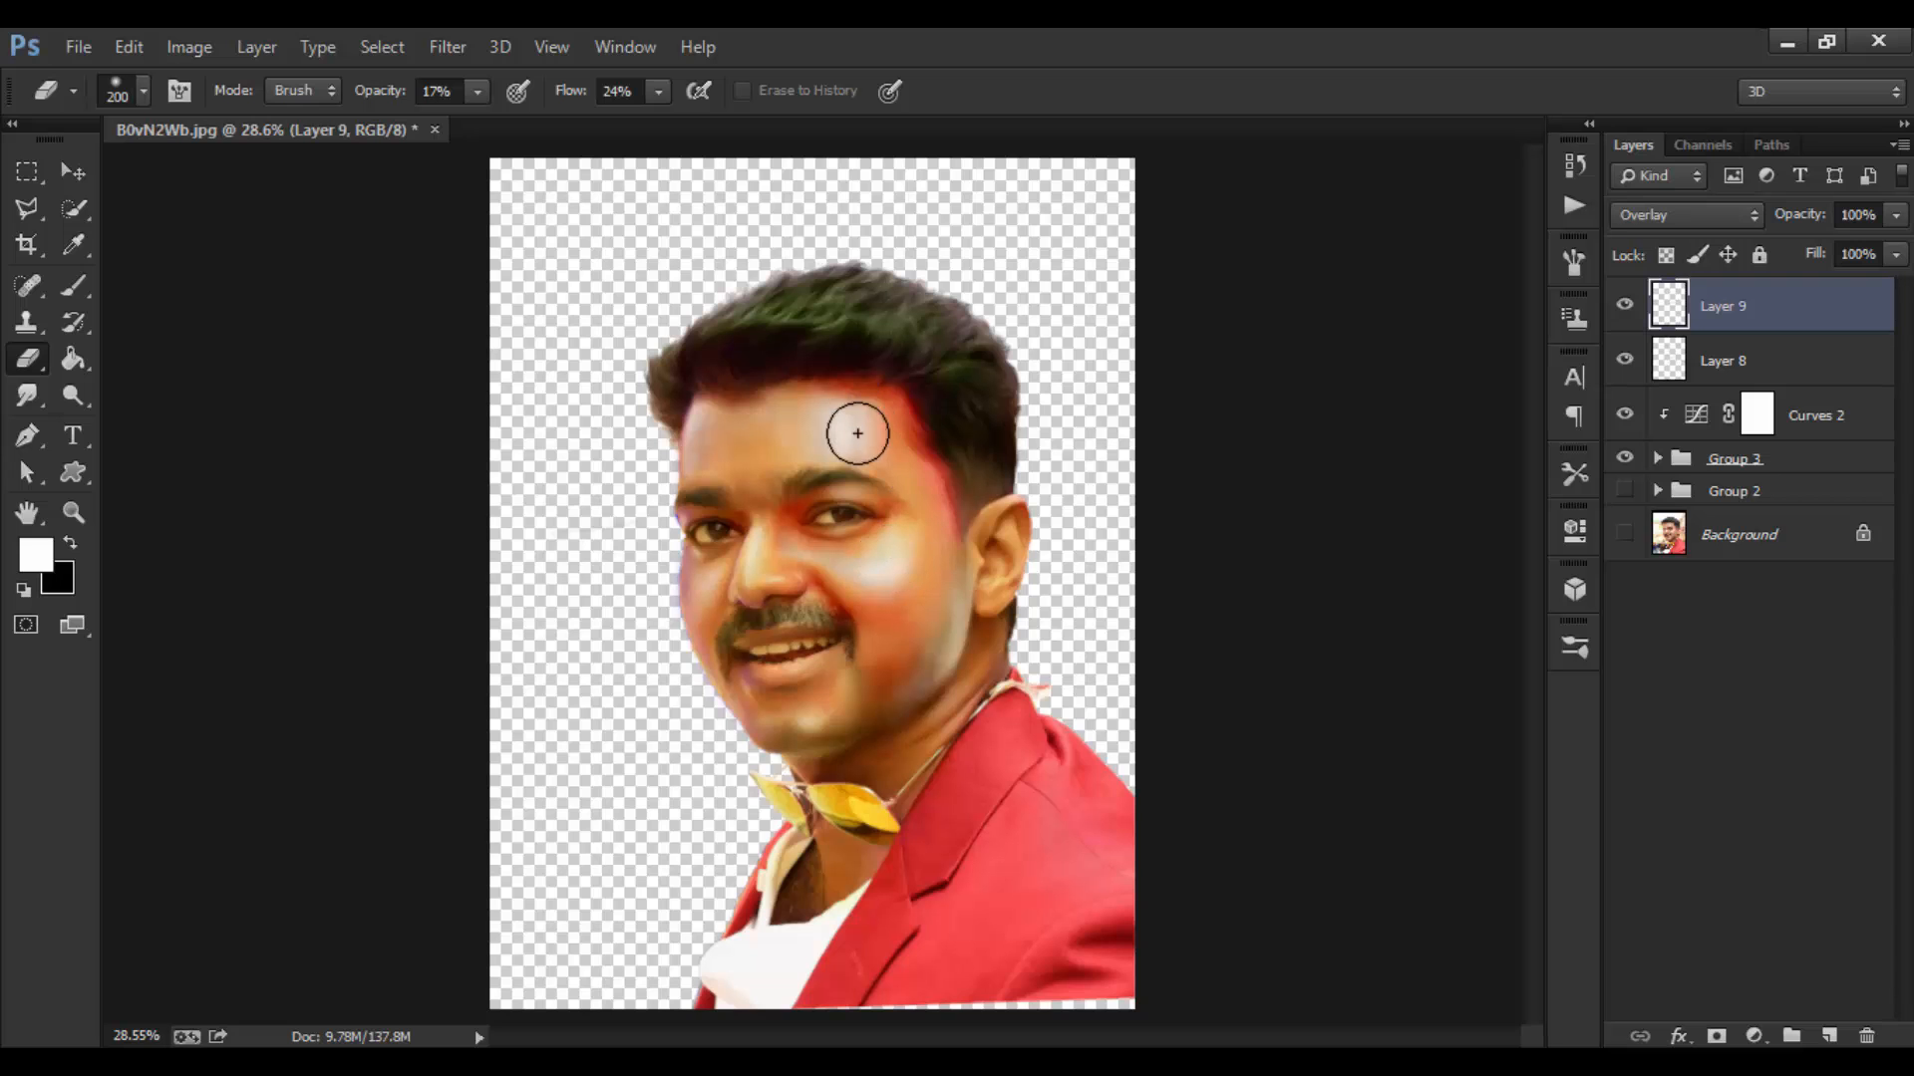
{"action": "key", "text": "ctrl+equal"}
{"action": "key", "text": "ctrl+equal"}
{"action": "key", "text": "ctrl+equal"}
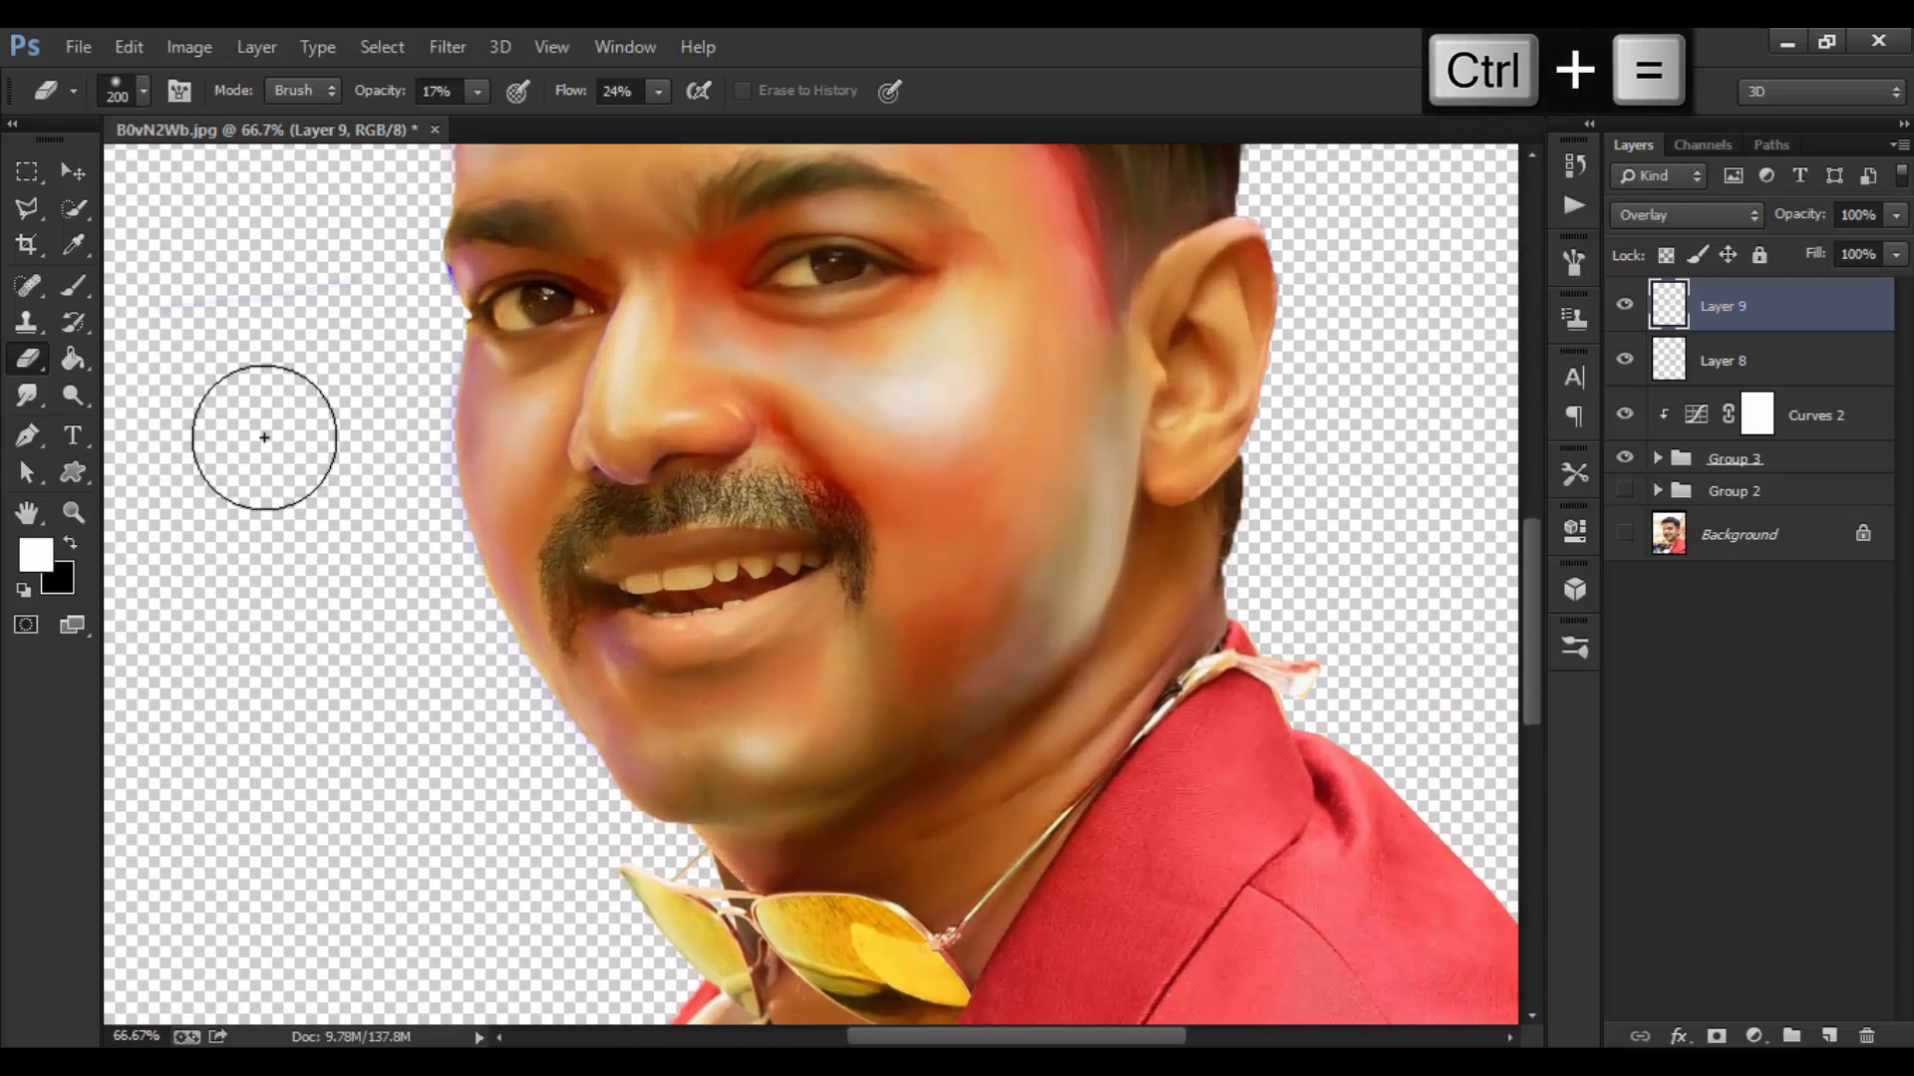
{"action": "left_click", "coordinate": [66, 283]}
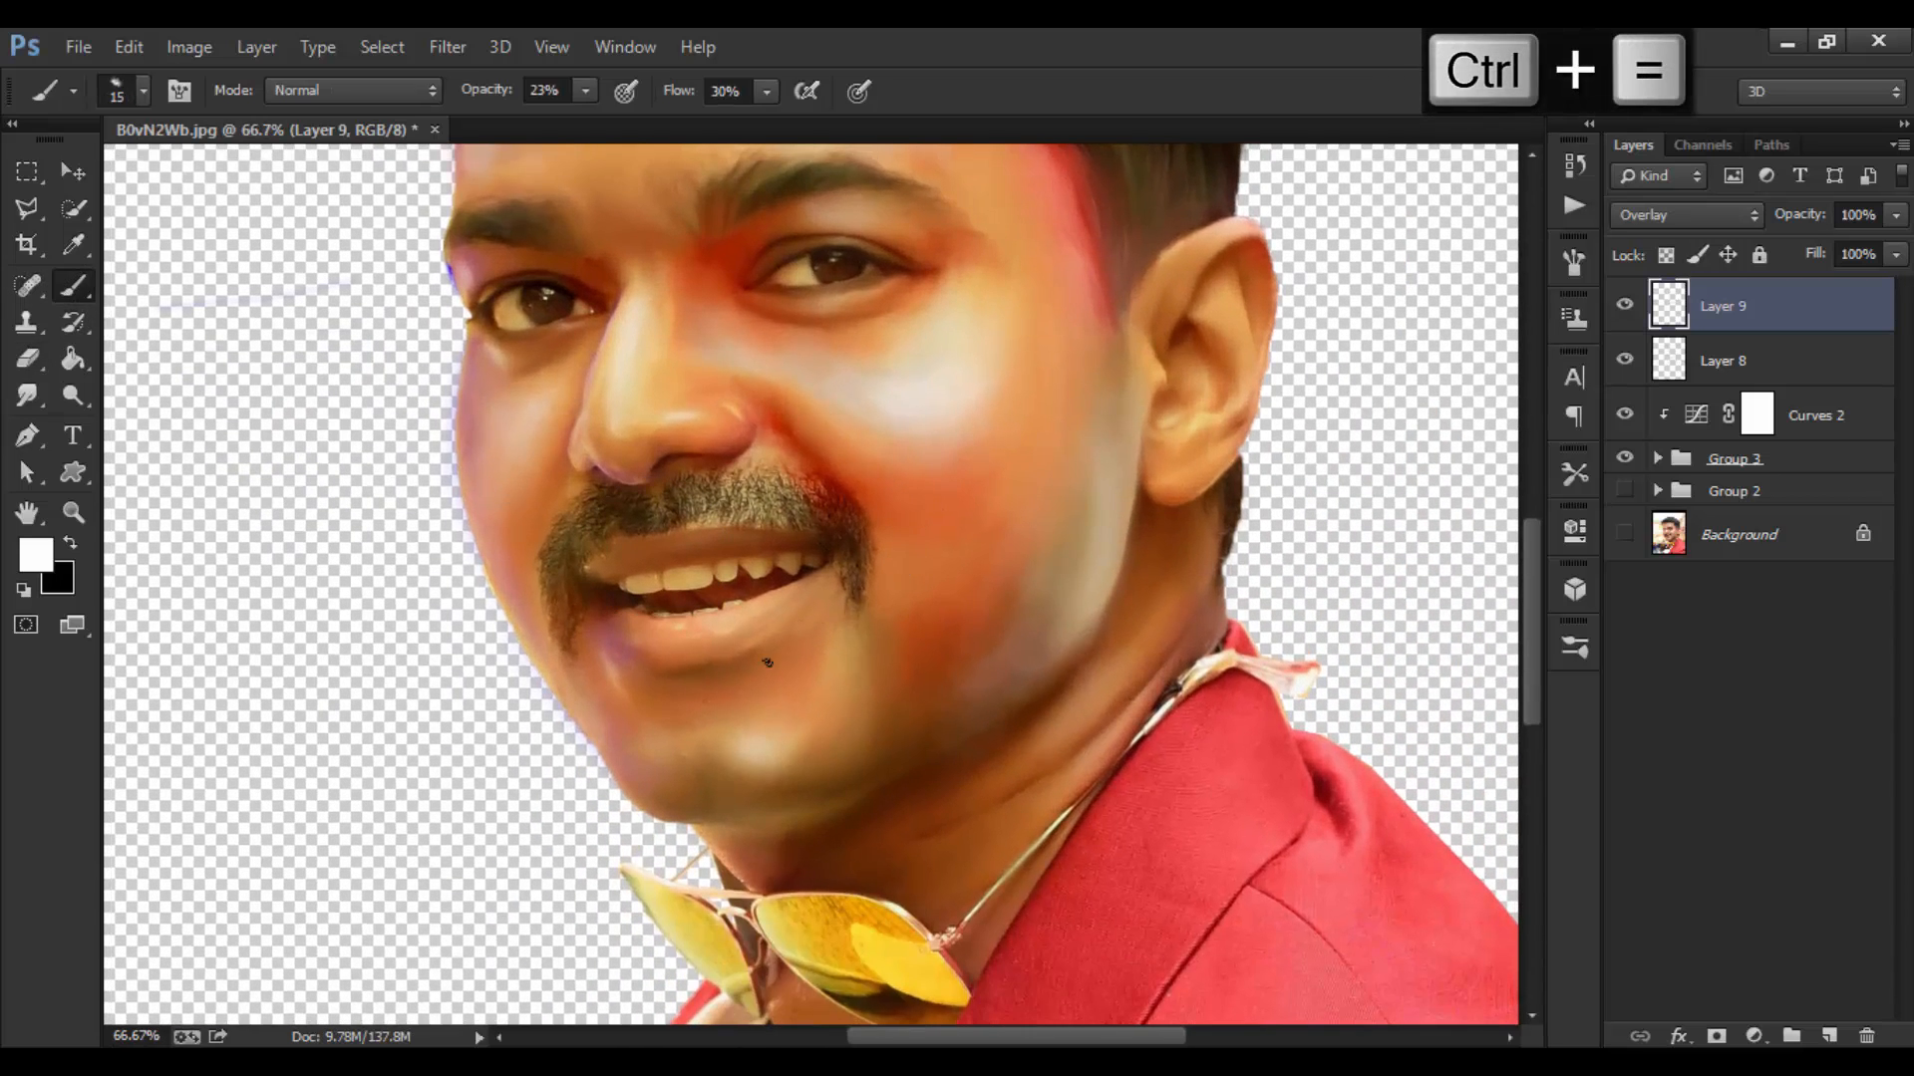
Step: Set the brush to 9% opacity and 18% flow and softly lighten the chin with a 60 px tip
{"action": "key", "text": "ctrl+minus"}
{"action": "key", "text": "bracketright"}
{"action": "key", "text": "ctrl+minus"}
{"action": "key", "text": "ctrl+minus"}
{"action": "left_click_drag", "start_coordinate": [510, 90], "coordinate": [494, 90]}
{"action": "left_click_drag", "start_coordinate": [688, 91], "coordinate": [672, 91]}
{"action": "key", "text": "ctrl+equal"}
{"action": "key", "text": "bracketright"}
{"action": "key", "text": "bracketright"}
{"action": "mouse_move", "coordinate": [800, 751]}
{"action": "left_mouse_down"}
{"action": "mouse_move", "coordinate": [824, 761]}
{"action": "mouse_move", "coordinate": [854, 735]}
{"action": "mouse_move", "coordinate": [834, 758]}
{"action": "mouse_move", "coordinate": [855, 735]}
{"action": "mouse_move", "coordinate": [811, 760]}
{"action": "mouse_move", "coordinate": [884, 717]}
{"action": "left_mouse_up"}
Step: Raise the brush to 24% opacity and 27% flow to keep brightening the chin
{"action": "key", "text": "bracketright"}
{"action": "key", "text": "bracketright"}
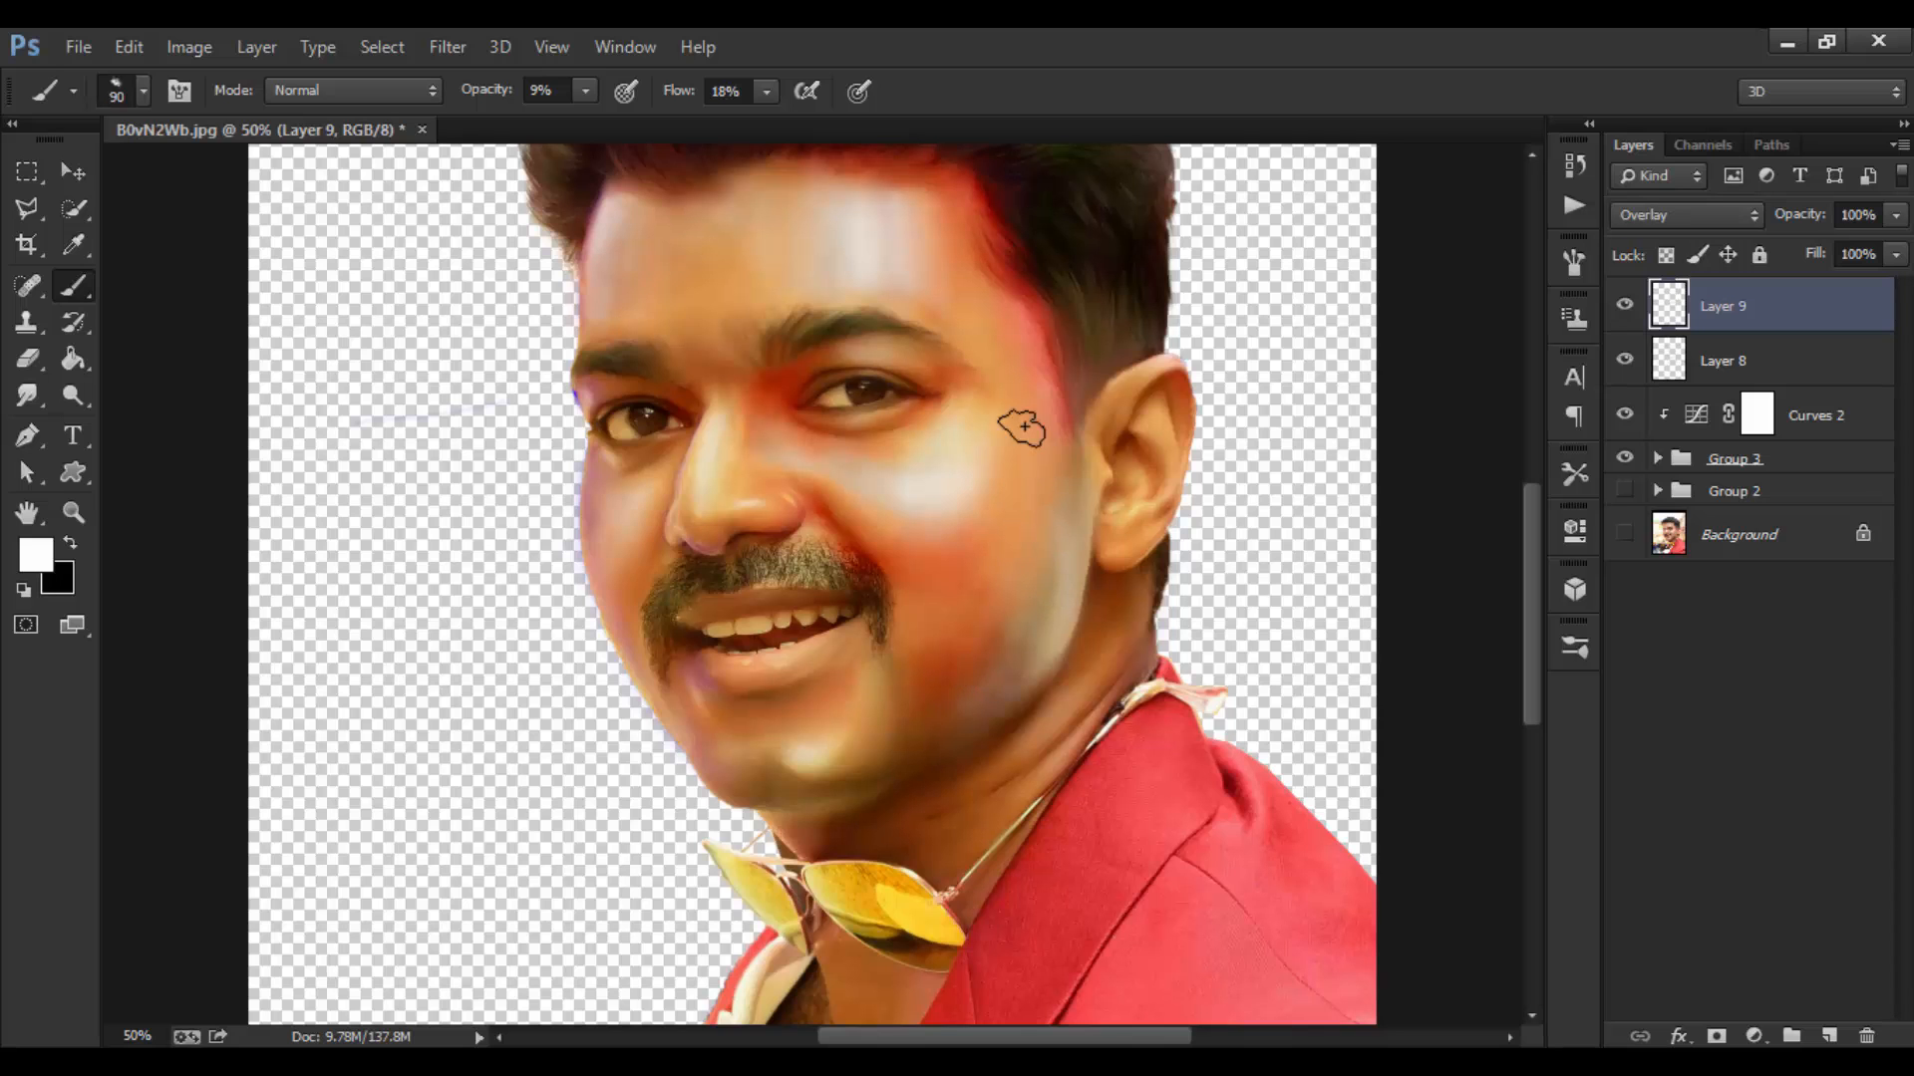
{"action": "key", "text": "bracketleft"}
{"action": "key", "text": "bracketleft"}
{"action": "key", "text": "ctrl+minus"}
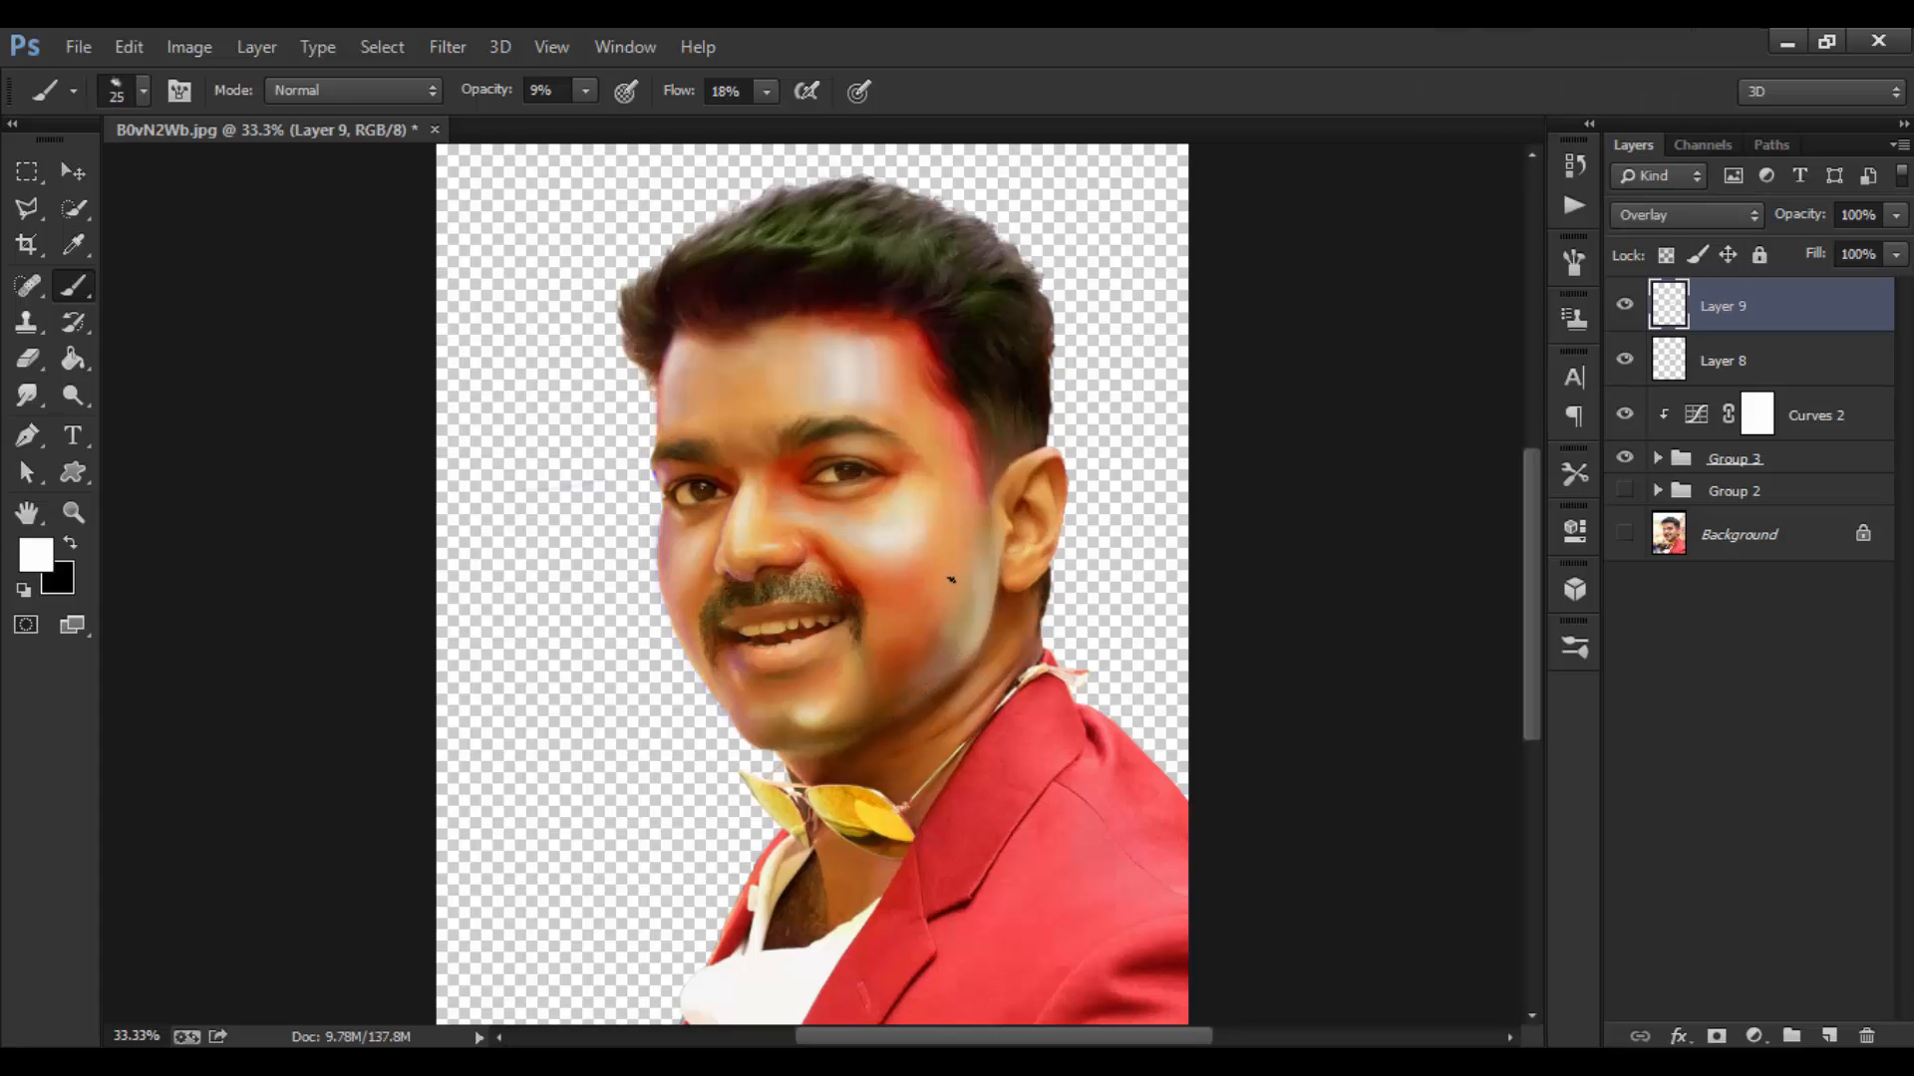
{"action": "left_click_drag", "start_coordinate": [485, 92], "coordinate": [507, 92]}
{"action": "left_click_drag", "start_coordinate": [675, 93], "coordinate": [688, 94]}
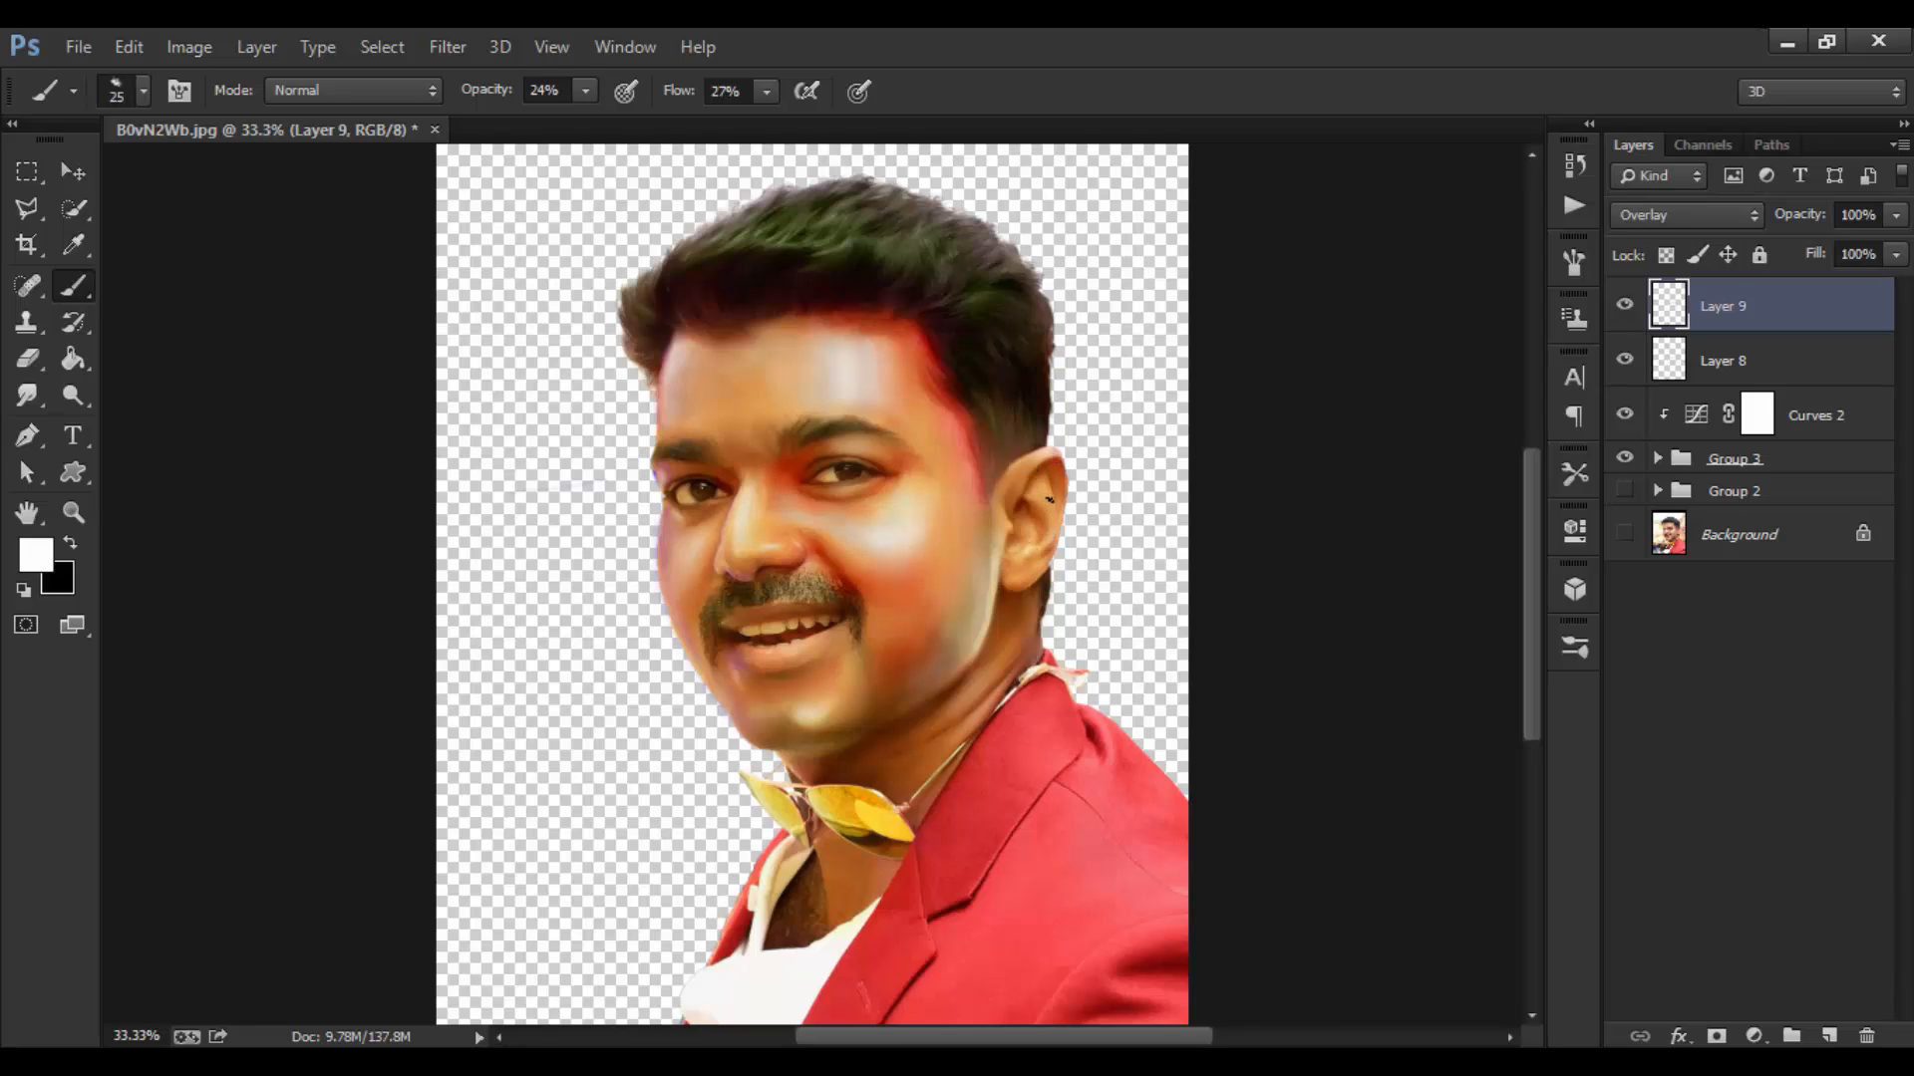
{"action": "key", "text": "ctrl+equal"}
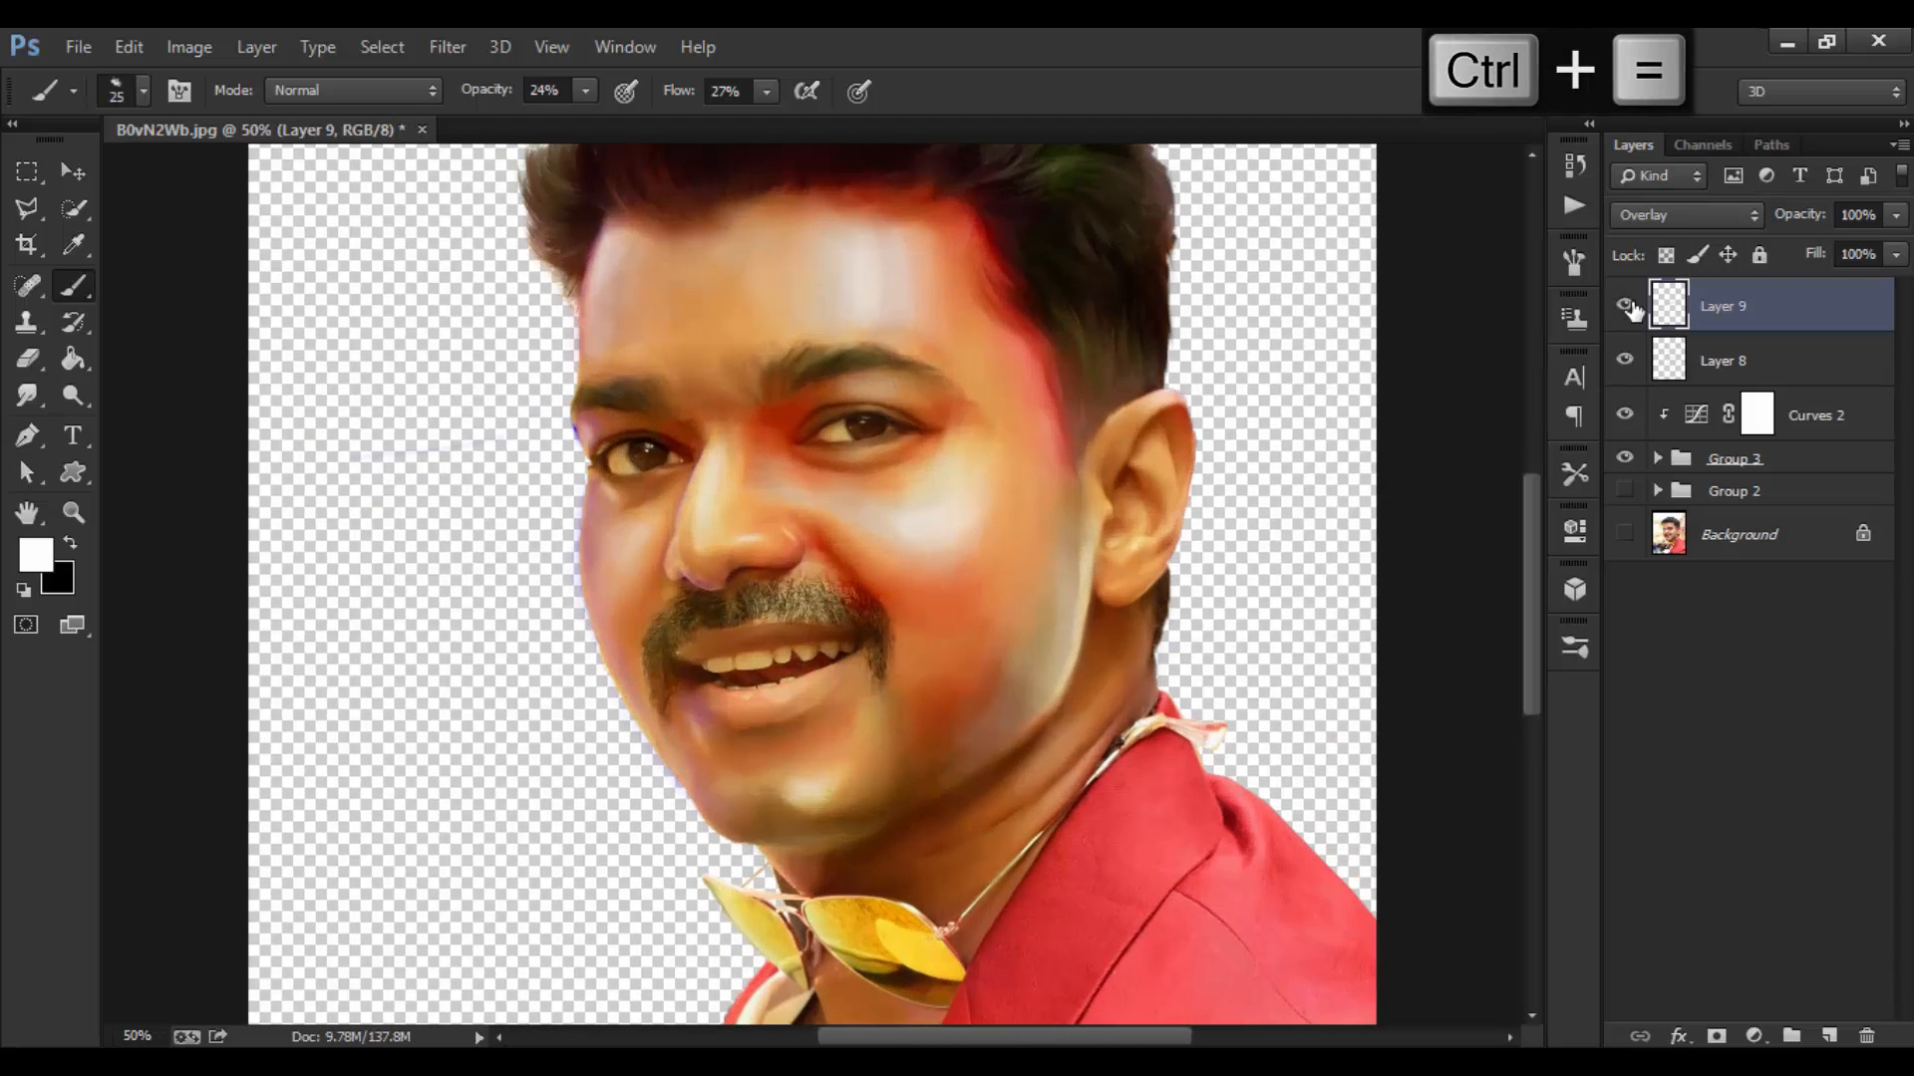
Step: Toggle Layer 9 off and on to compare, leaving only Layer 9 selected
{"action": "left_click", "coordinate": [1625, 306]}
{"action": "key", "text": "ctrl+0"}
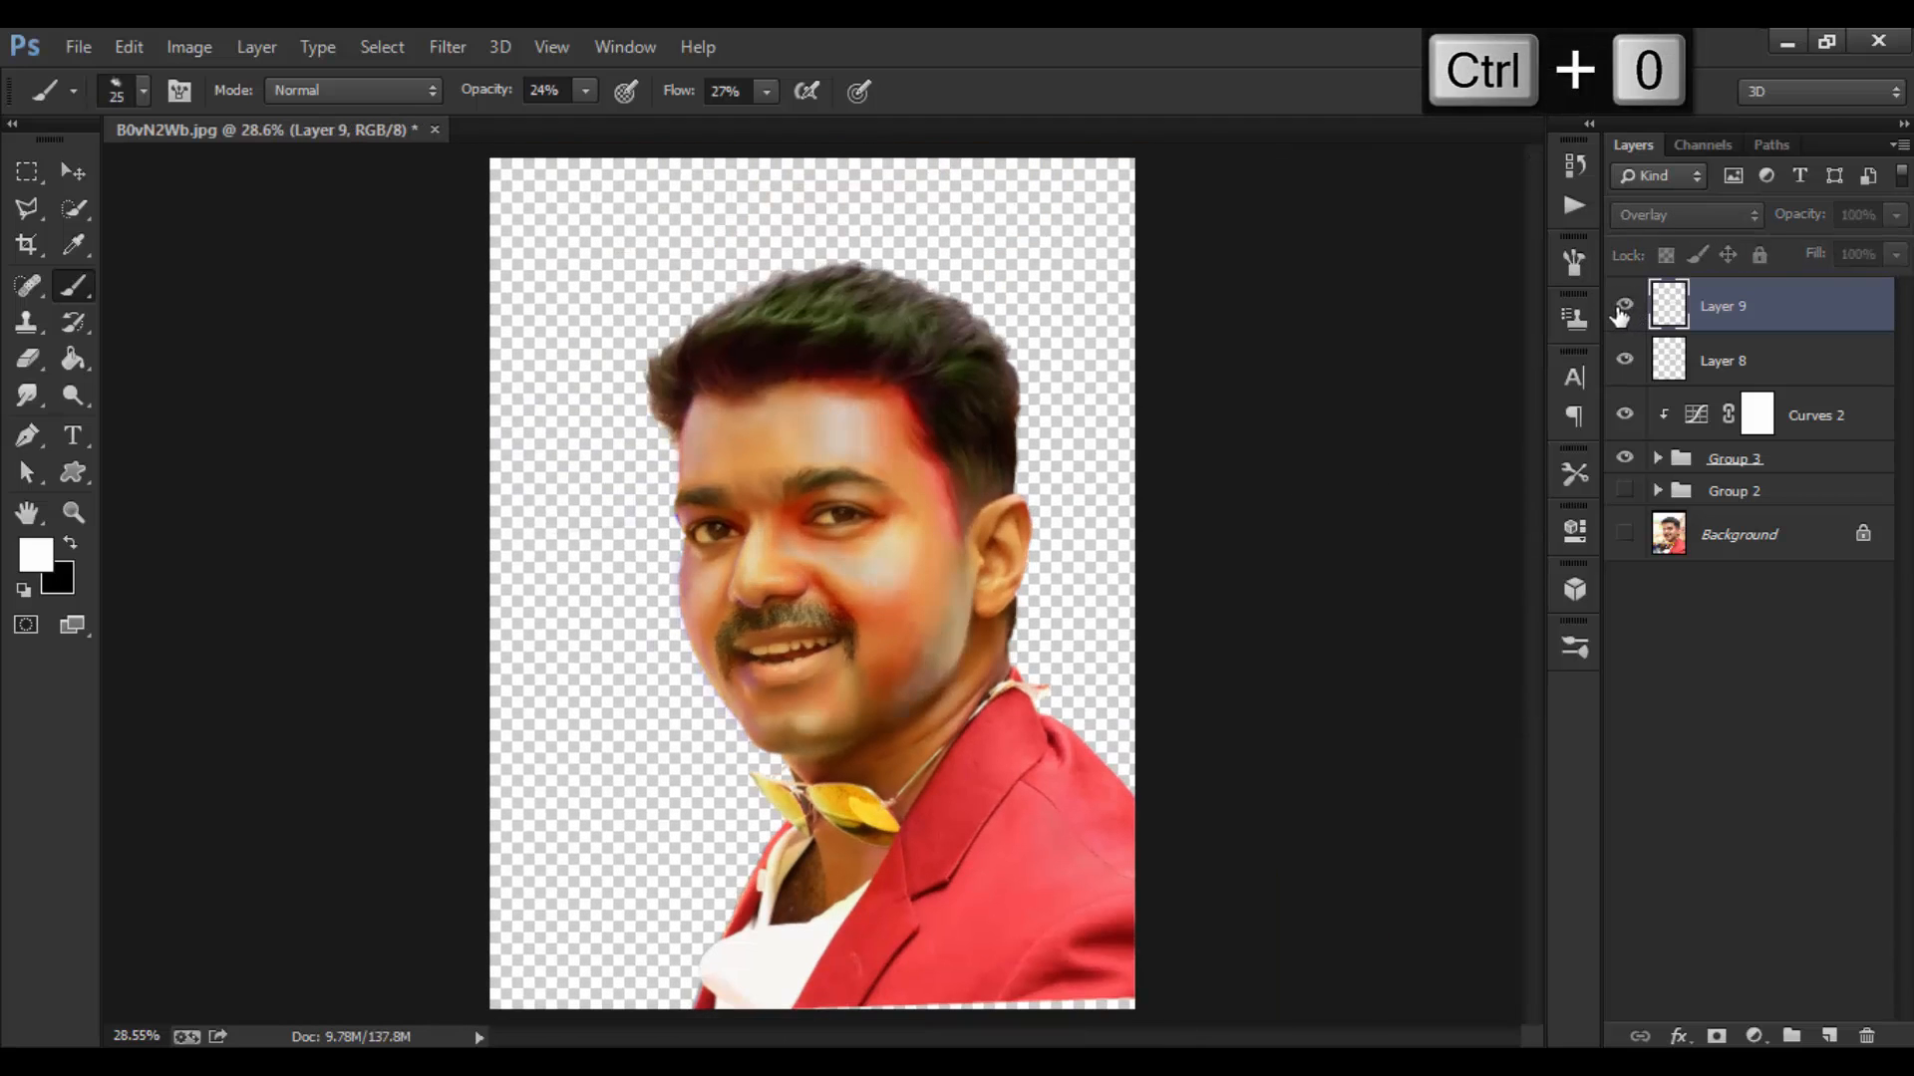
{"action": "key", "text": "ctrl+equal"}
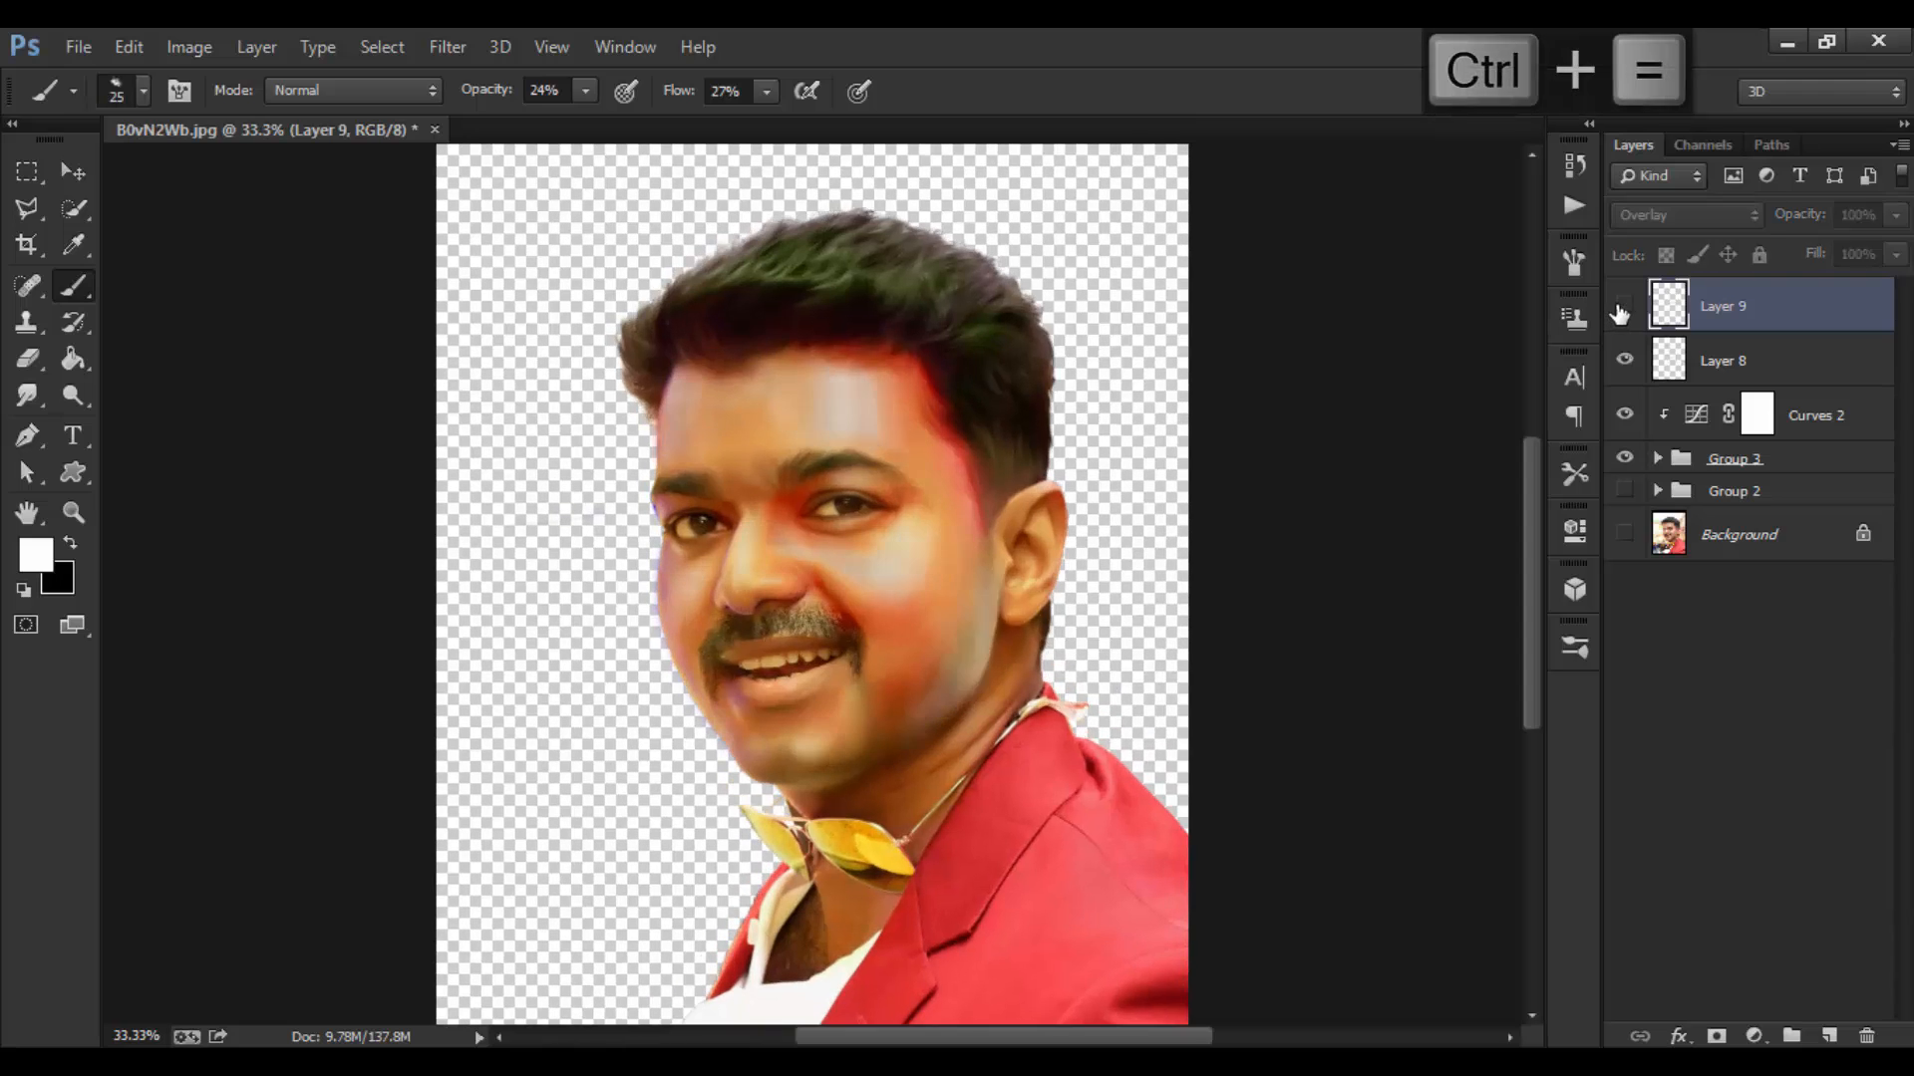
{"action": "left_click", "coordinate": [1625, 308]}
{"action": "left_click", "coordinate": [1625, 308]}
{"action": "left_click", "coordinate": [1624, 308]}
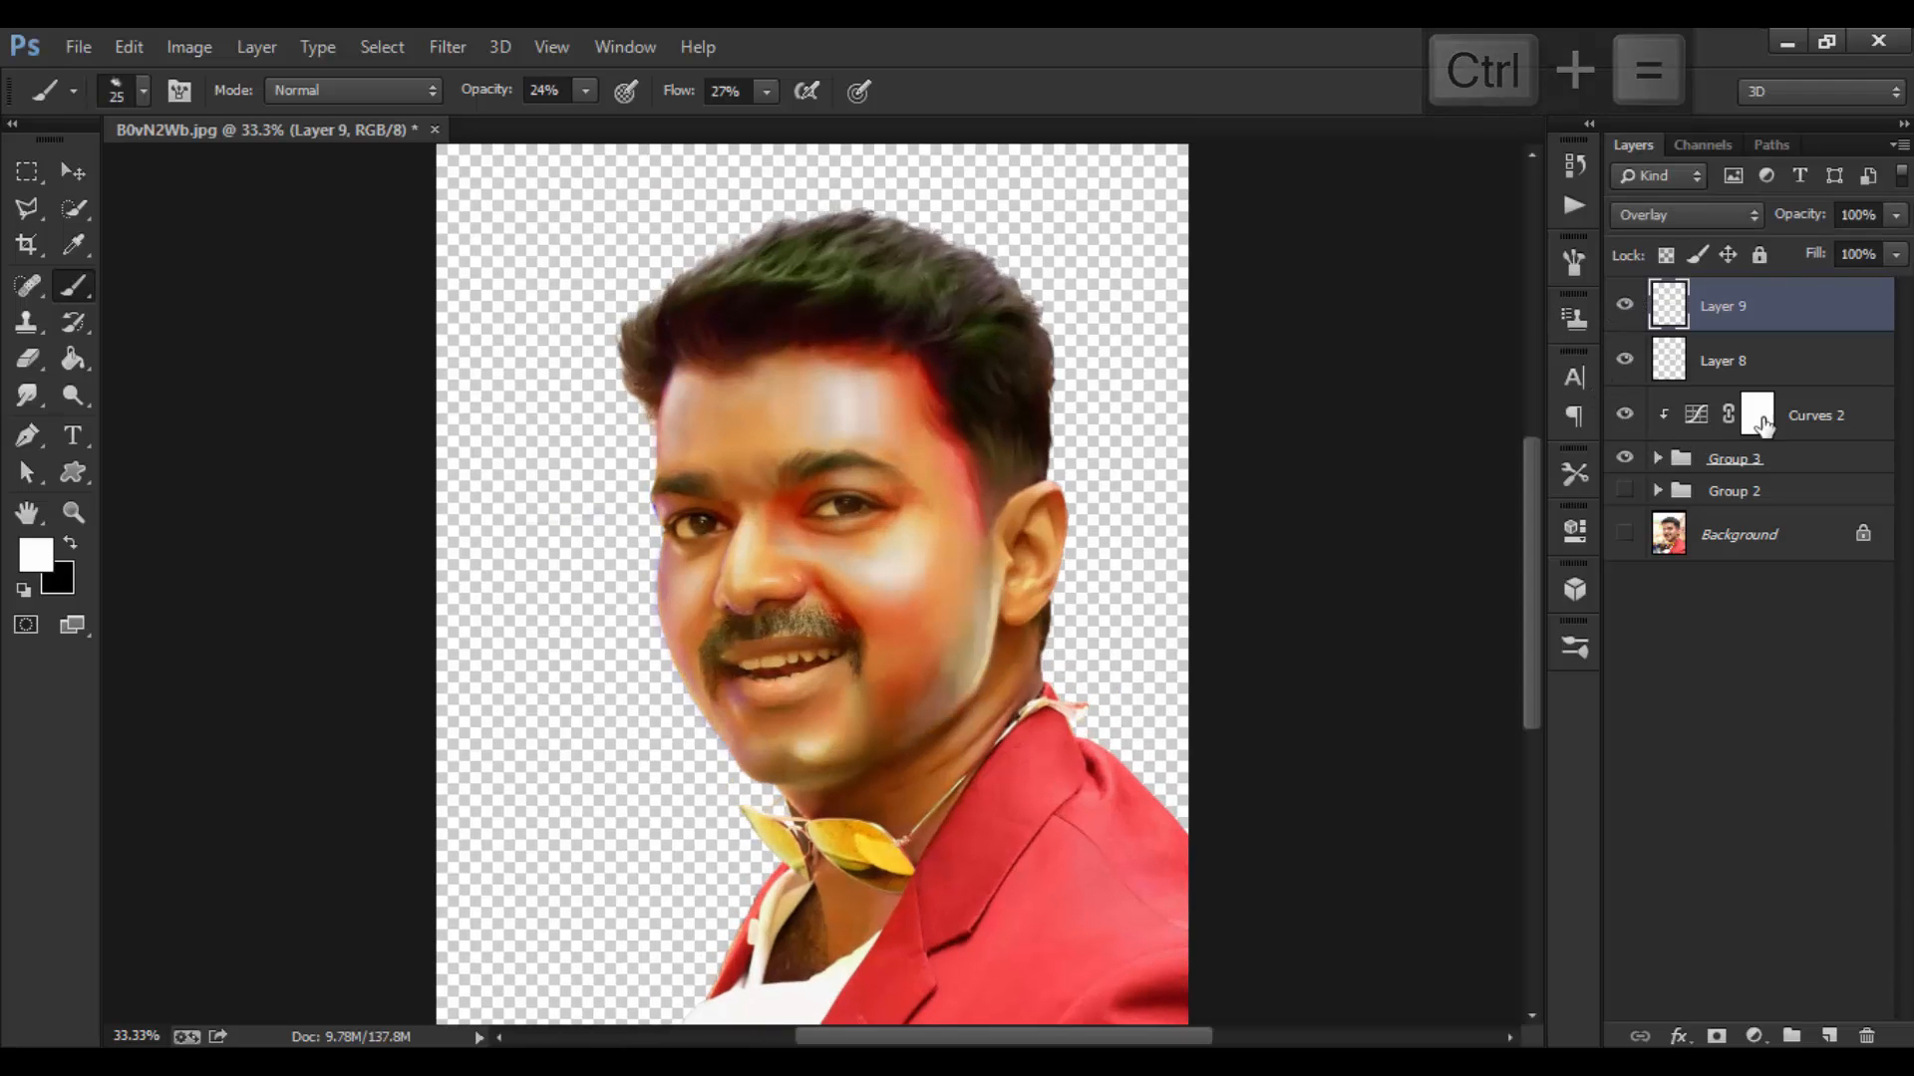
{"action": "left_click", "coordinate": [1807, 429], "text": "shift"}
{"action": "left_click", "coordinate": [1712, 309]}
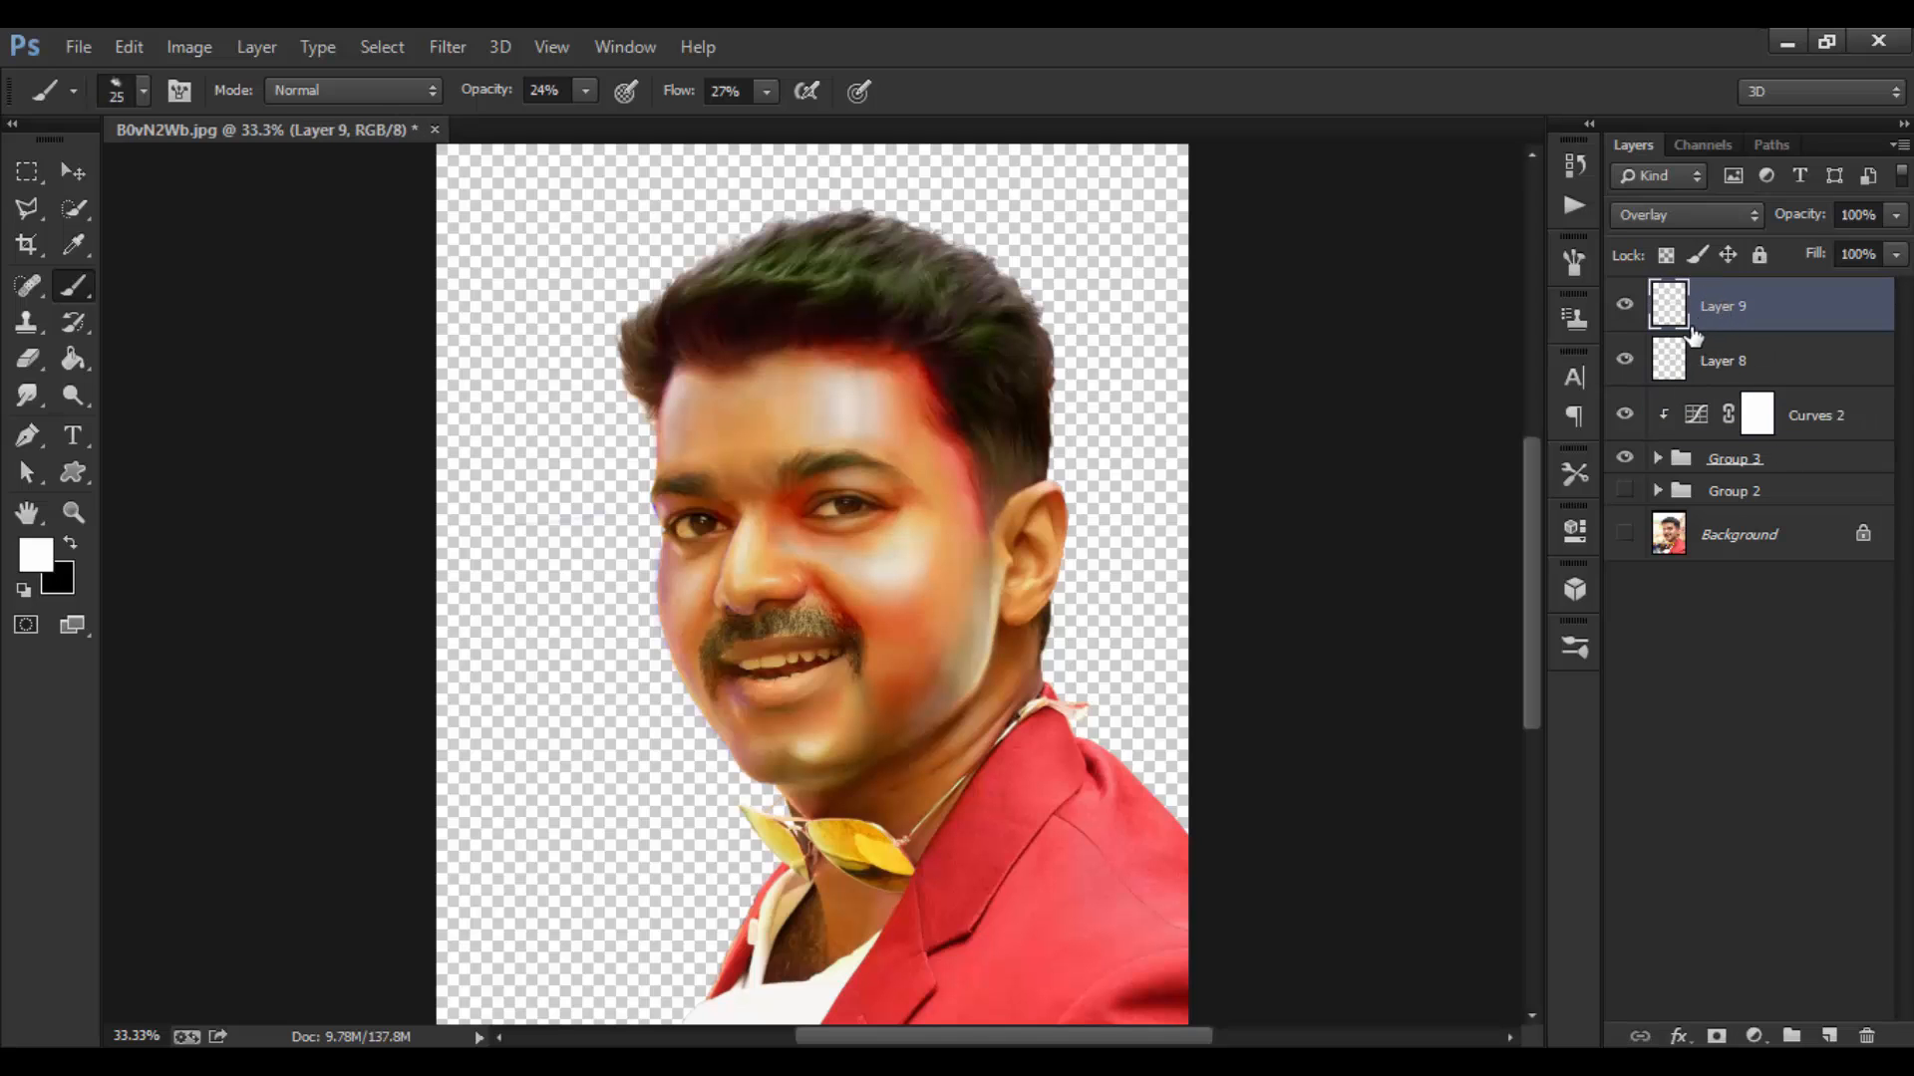
Step: Stamp all visible layers into a new merged Layer 10
{"action": "key", "text": "ctrl+shift+alt+e"}
{"action": "left_click", "coordinate": [1626, 309]}
{"action": "left_click", "coordinate": [1625, 309]}
Step: Group Layer 9 through Group 3 into Group 4, hide it, and select Layer 10
{"action": "left_click", "coordinate": [1731, 365]}
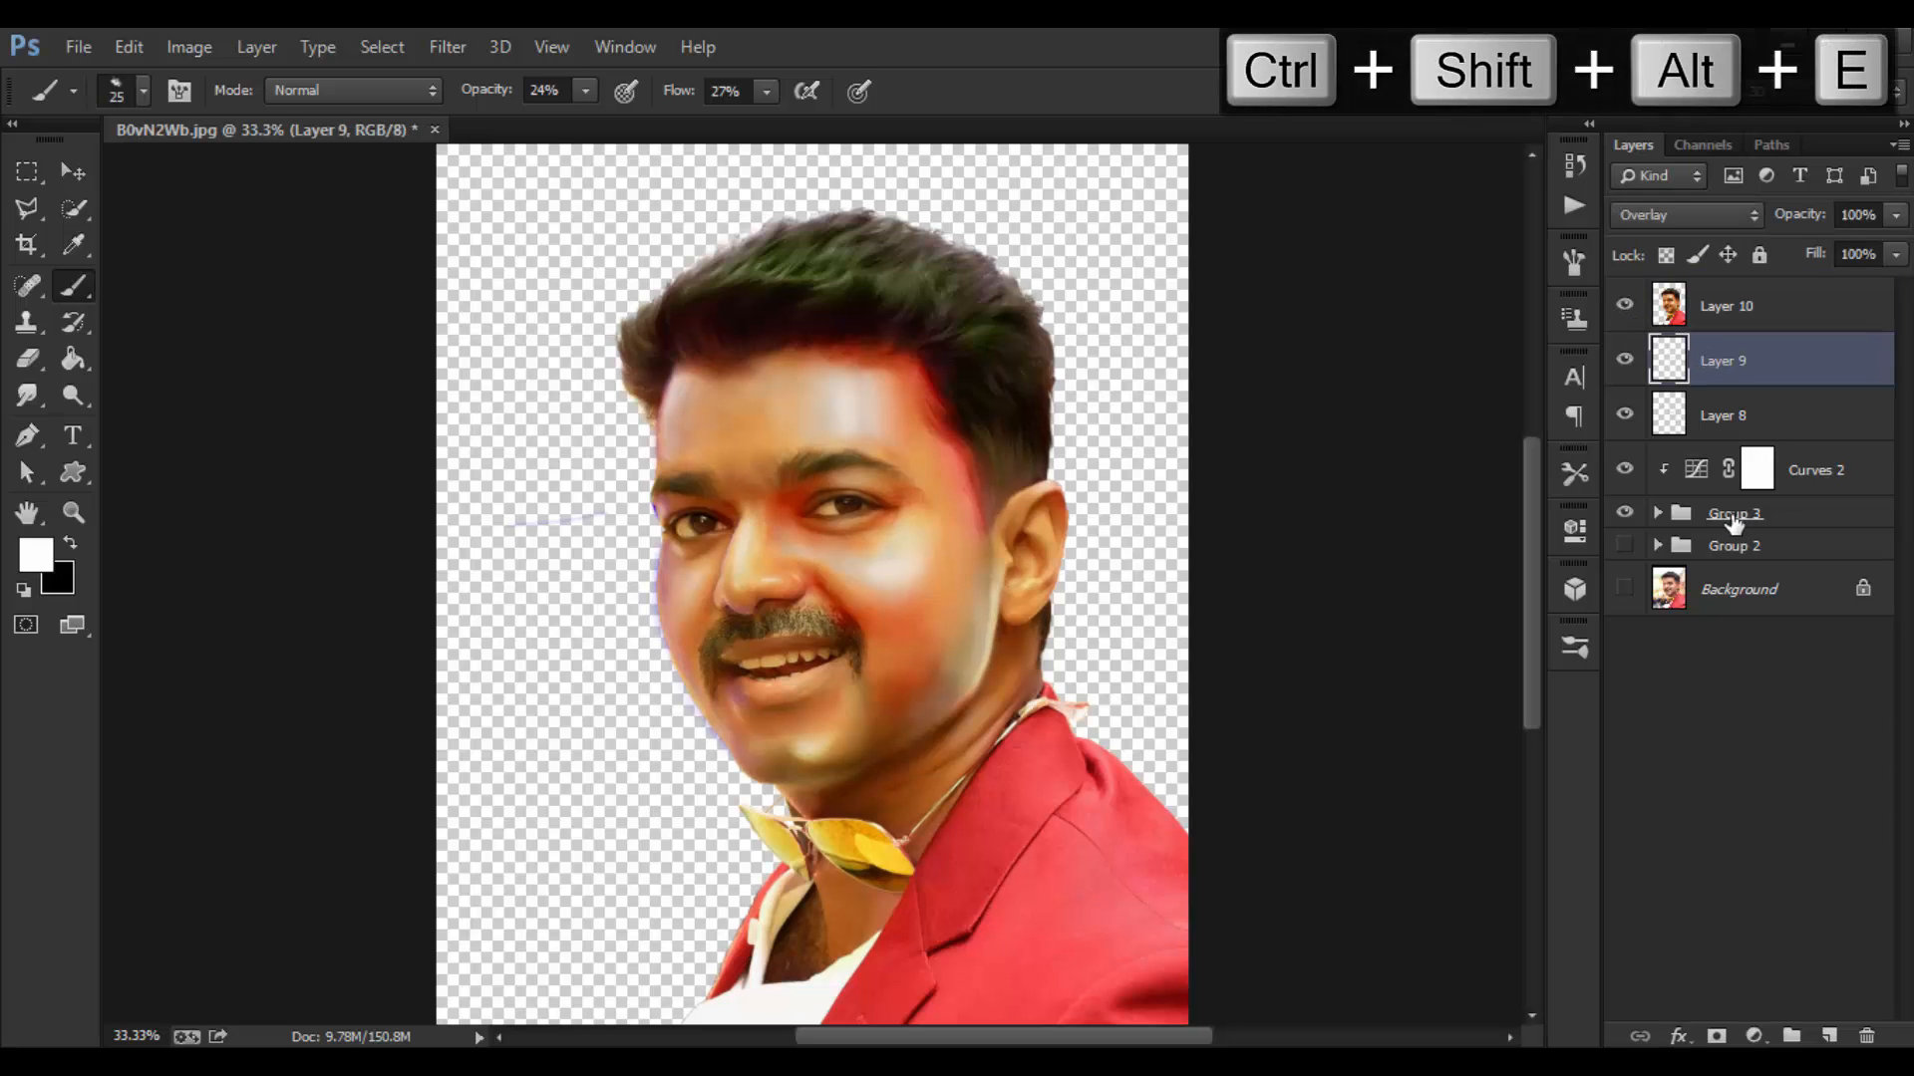
{"action": "left_click", "coordinate": [1734, 520], "text": "shift"}
{"action": "key", "text": "ctrl+g"}
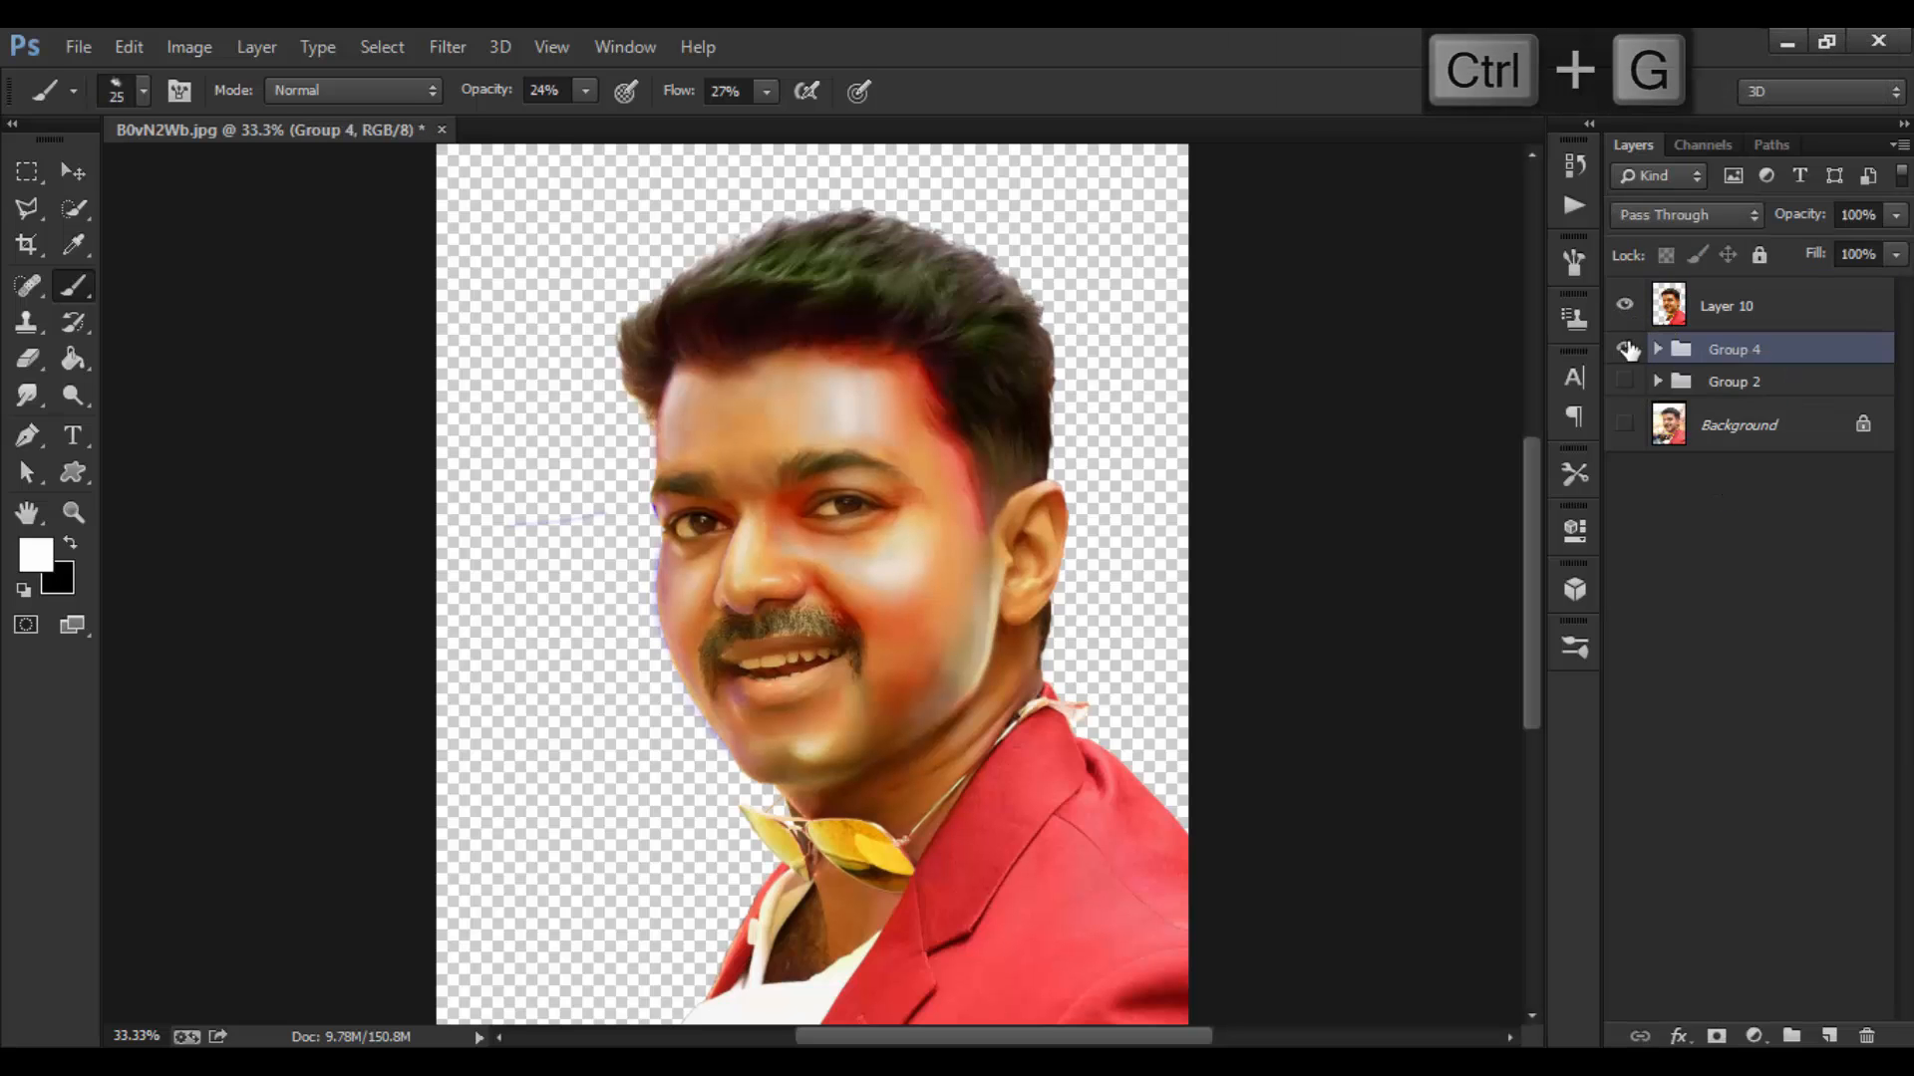
{"action": "left_click", "coordinate": [1626, 349]}
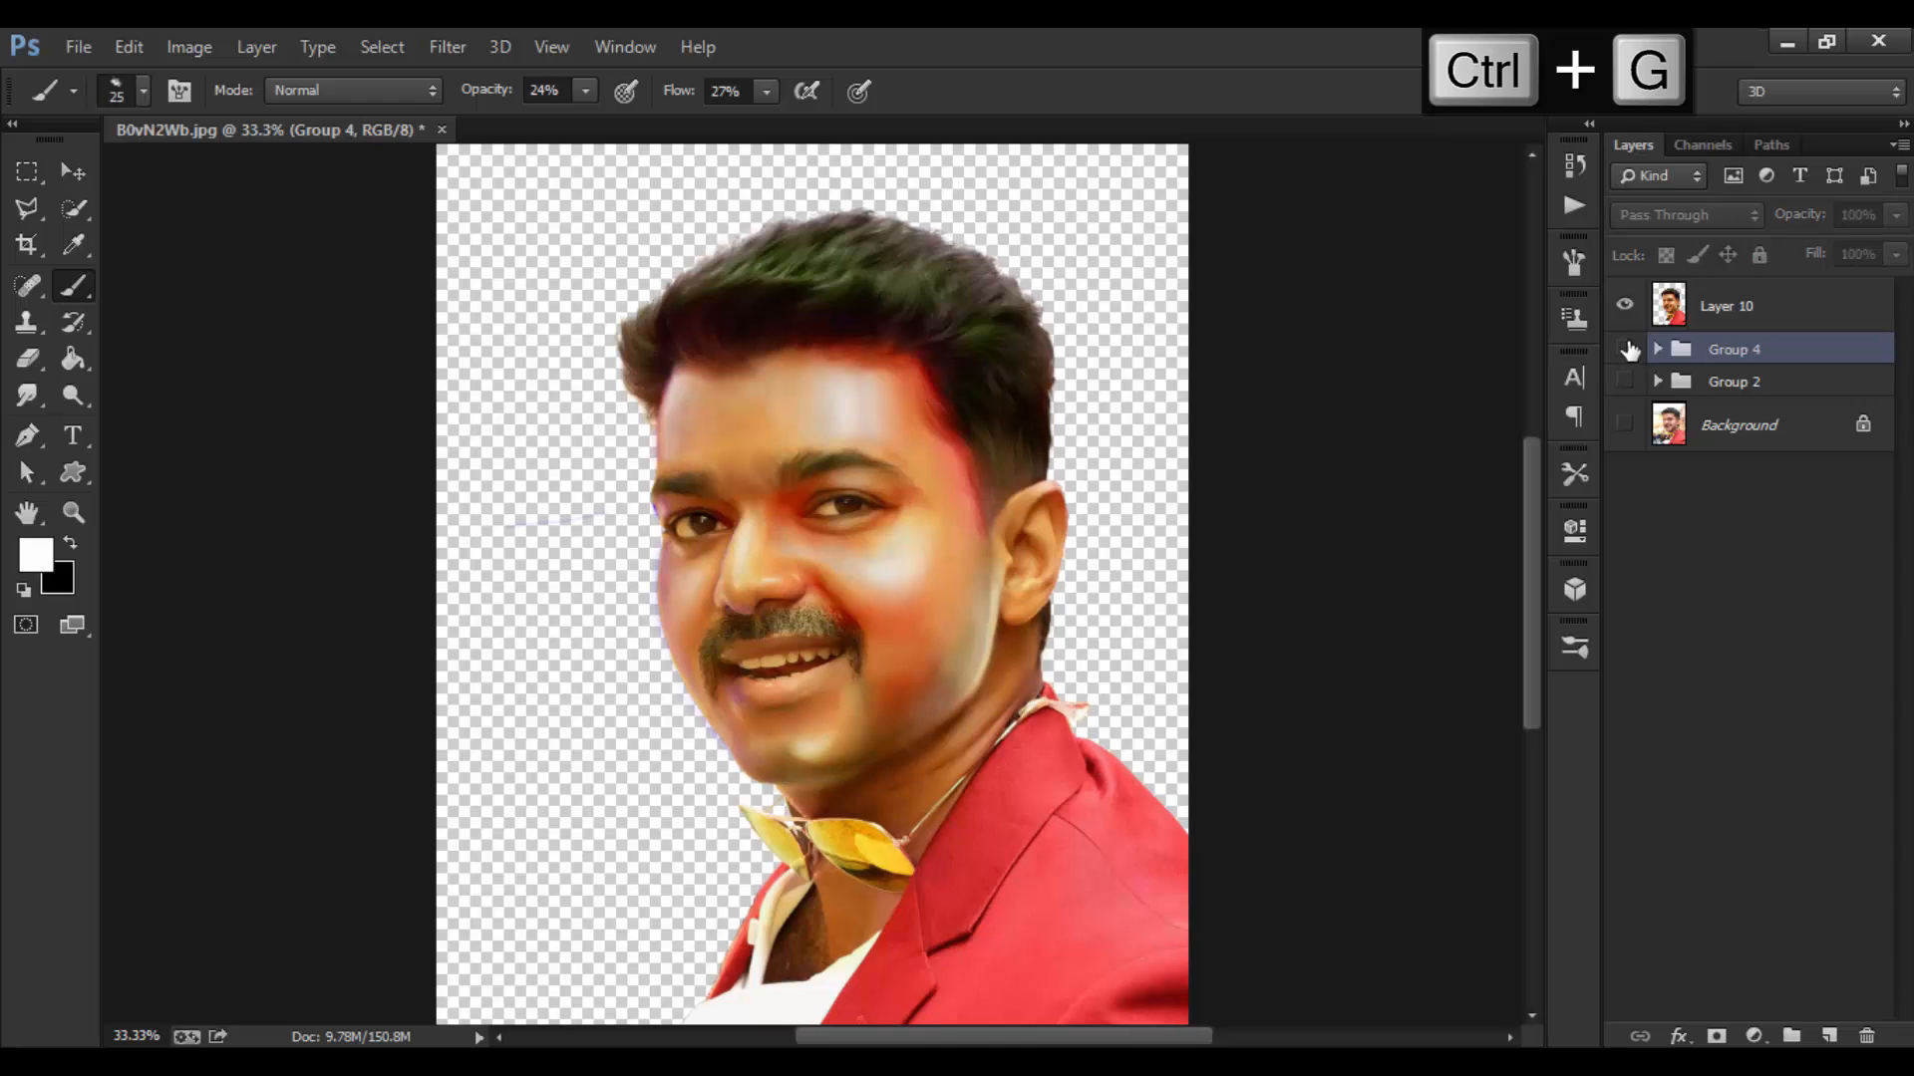
{"action": "left_click", "coordinate": [1682, 312]}
{"action": "key", "text": "ctrl+0"}
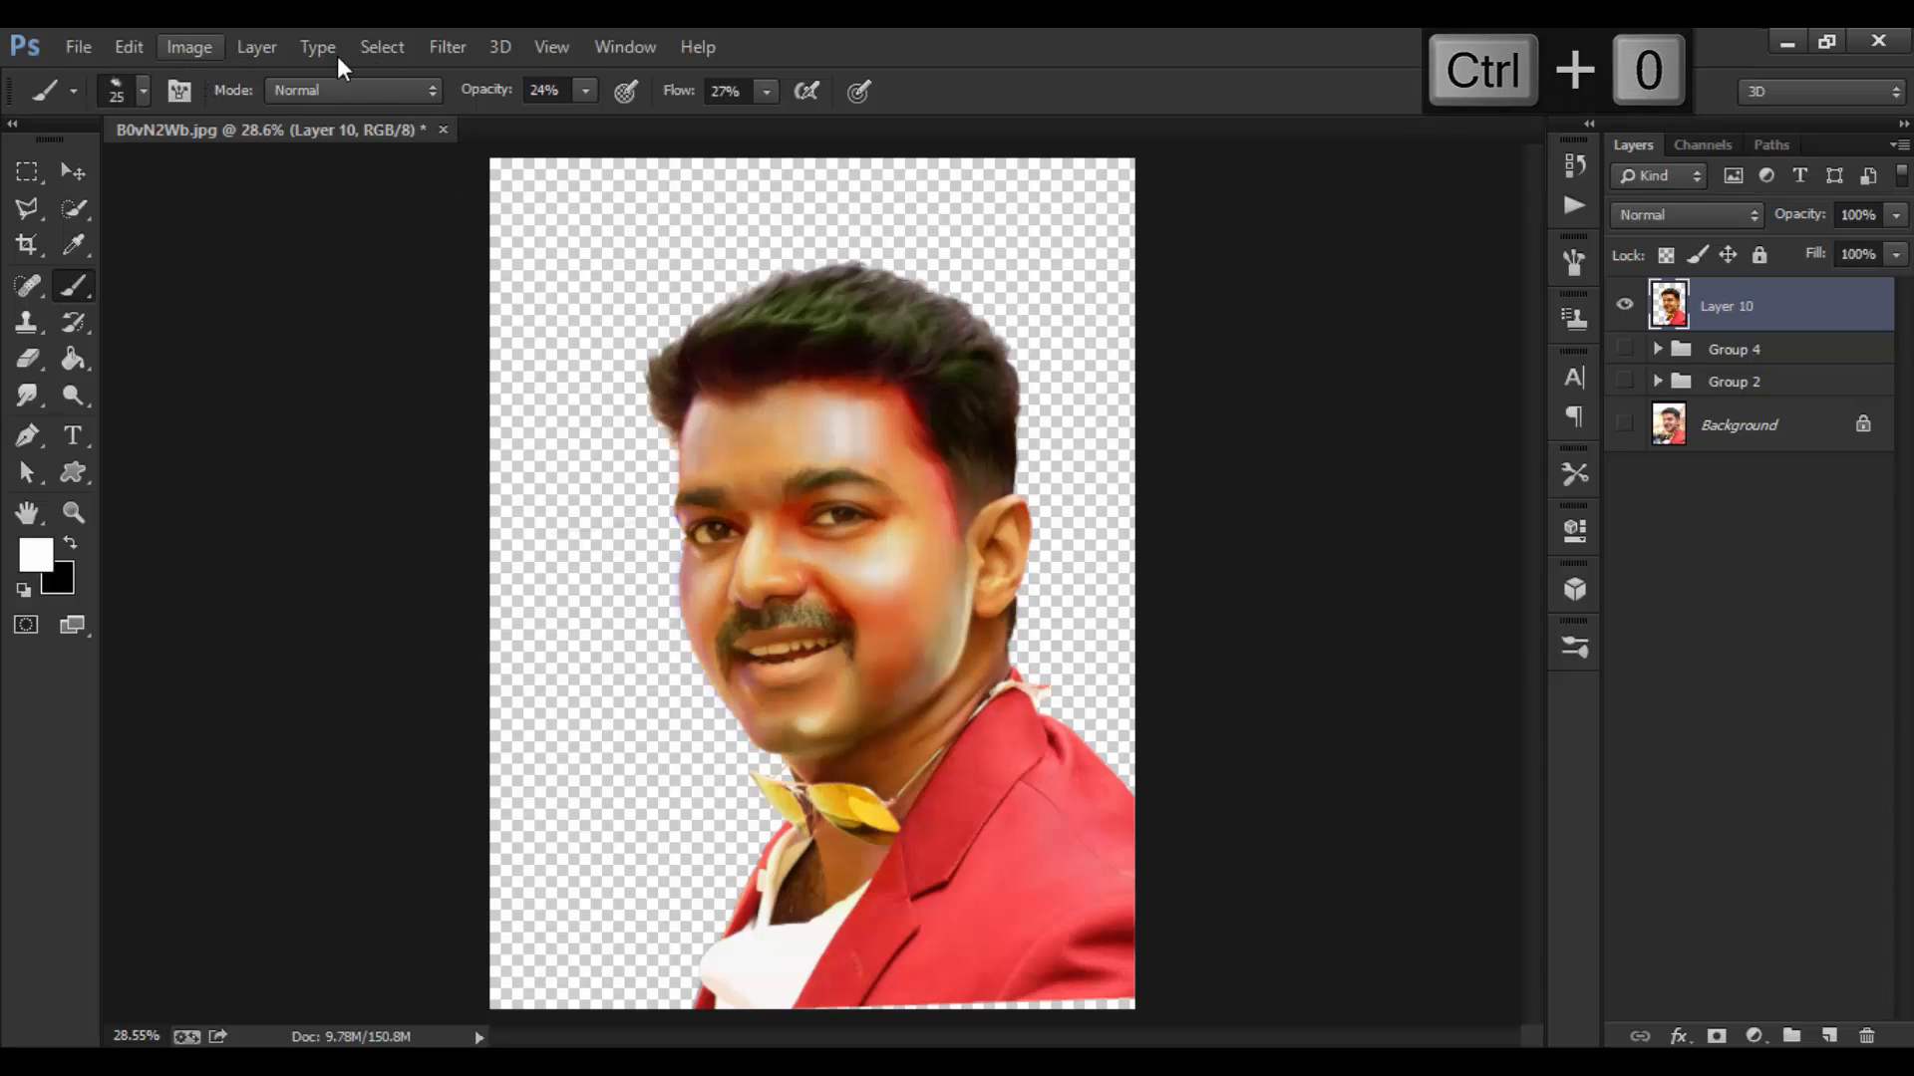
{"action": "left_click", "coordinate": [446, 47]}
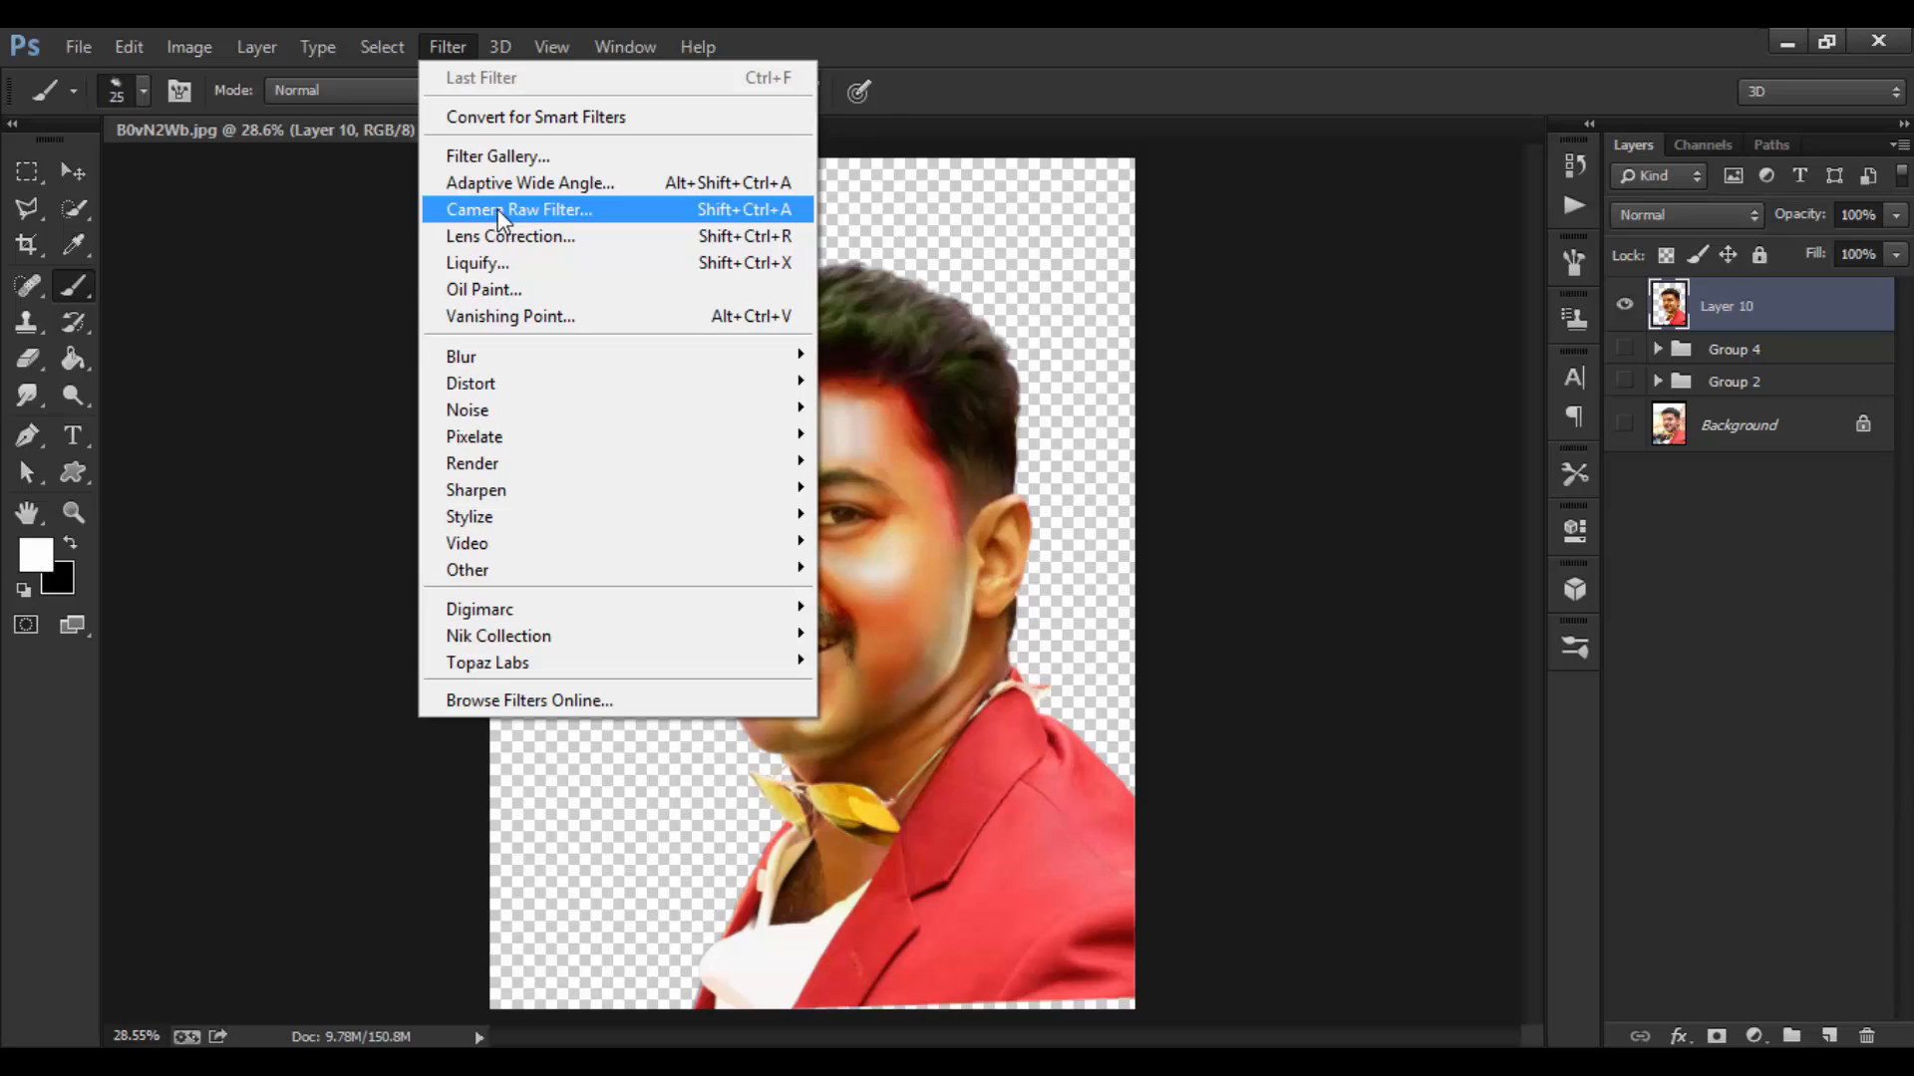
{"action": "left_click", "coordinate": [375, 251]}
{"action": "left_click", "coordinate": [187, 48]}
{"action": "mouse_move", "coordinate": [283, 128]}
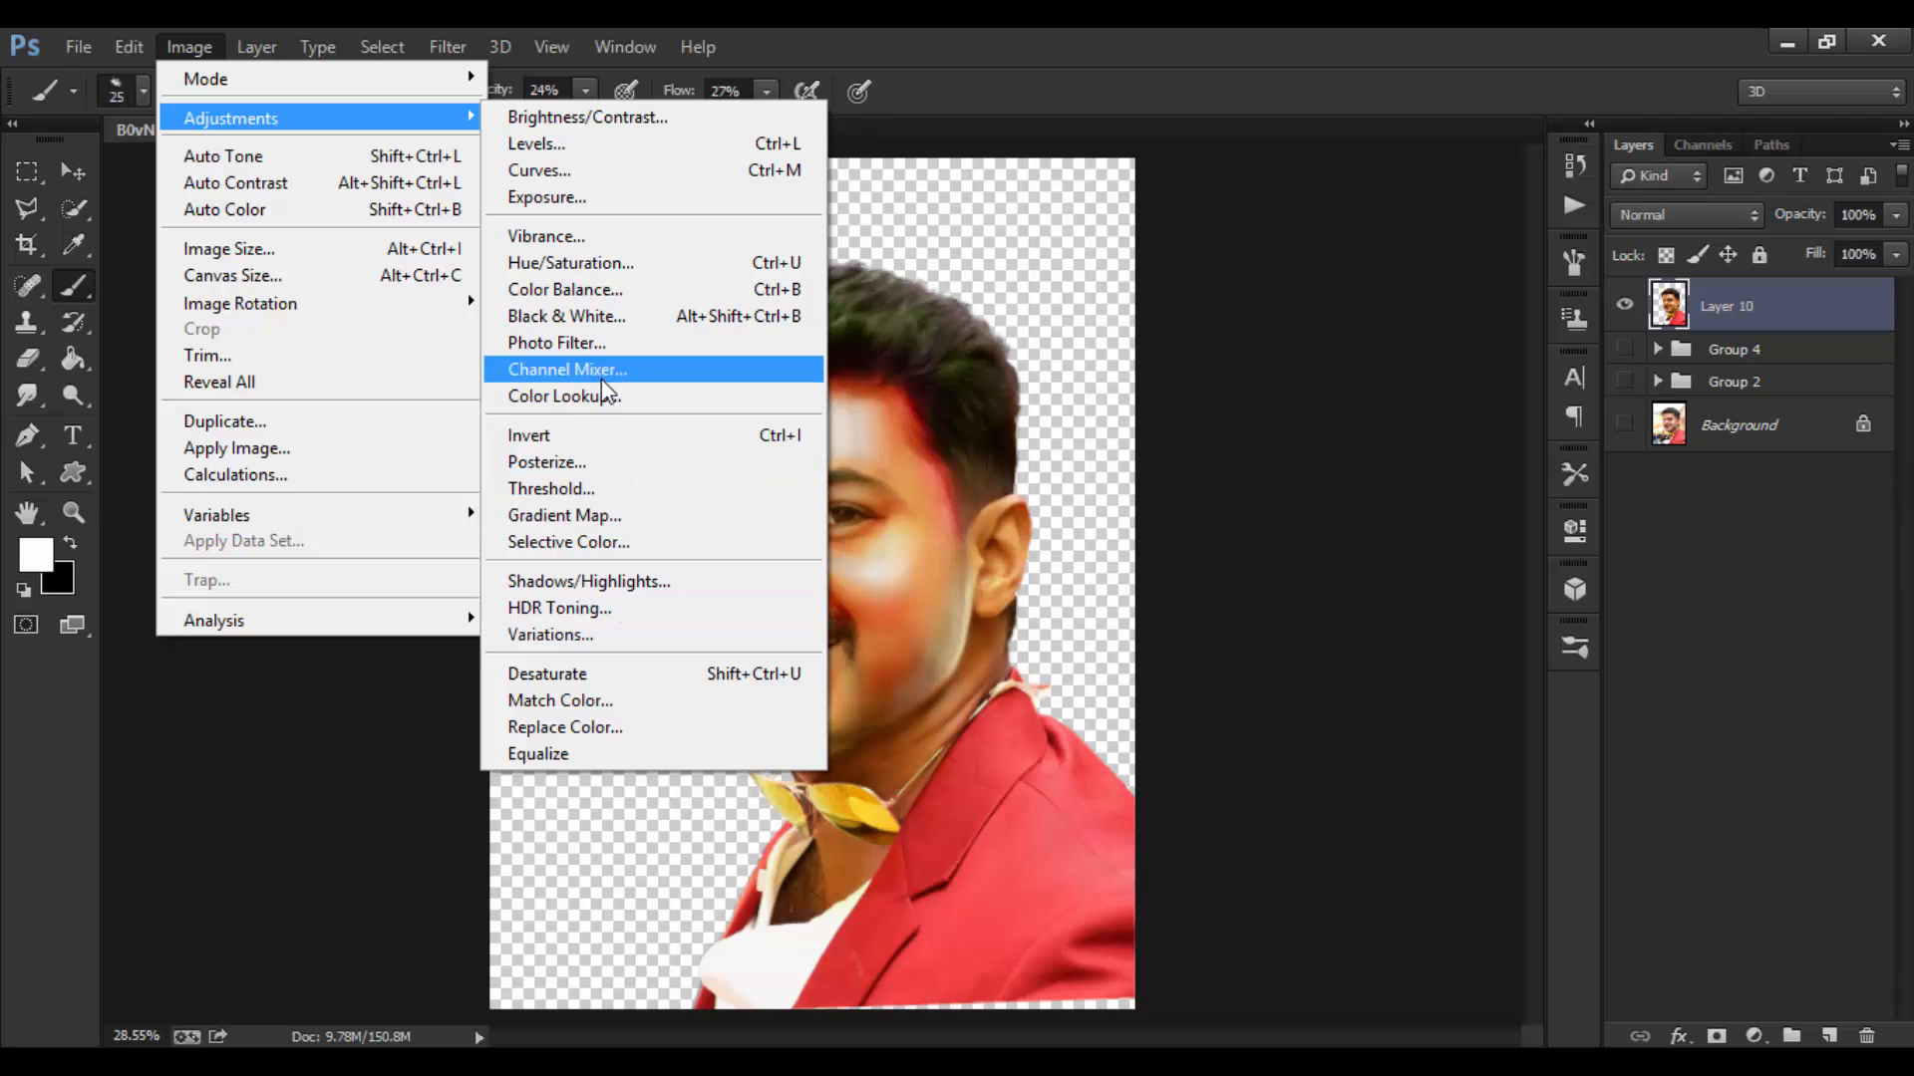
{"action": "left_click", "coordinate": [460, 52]}
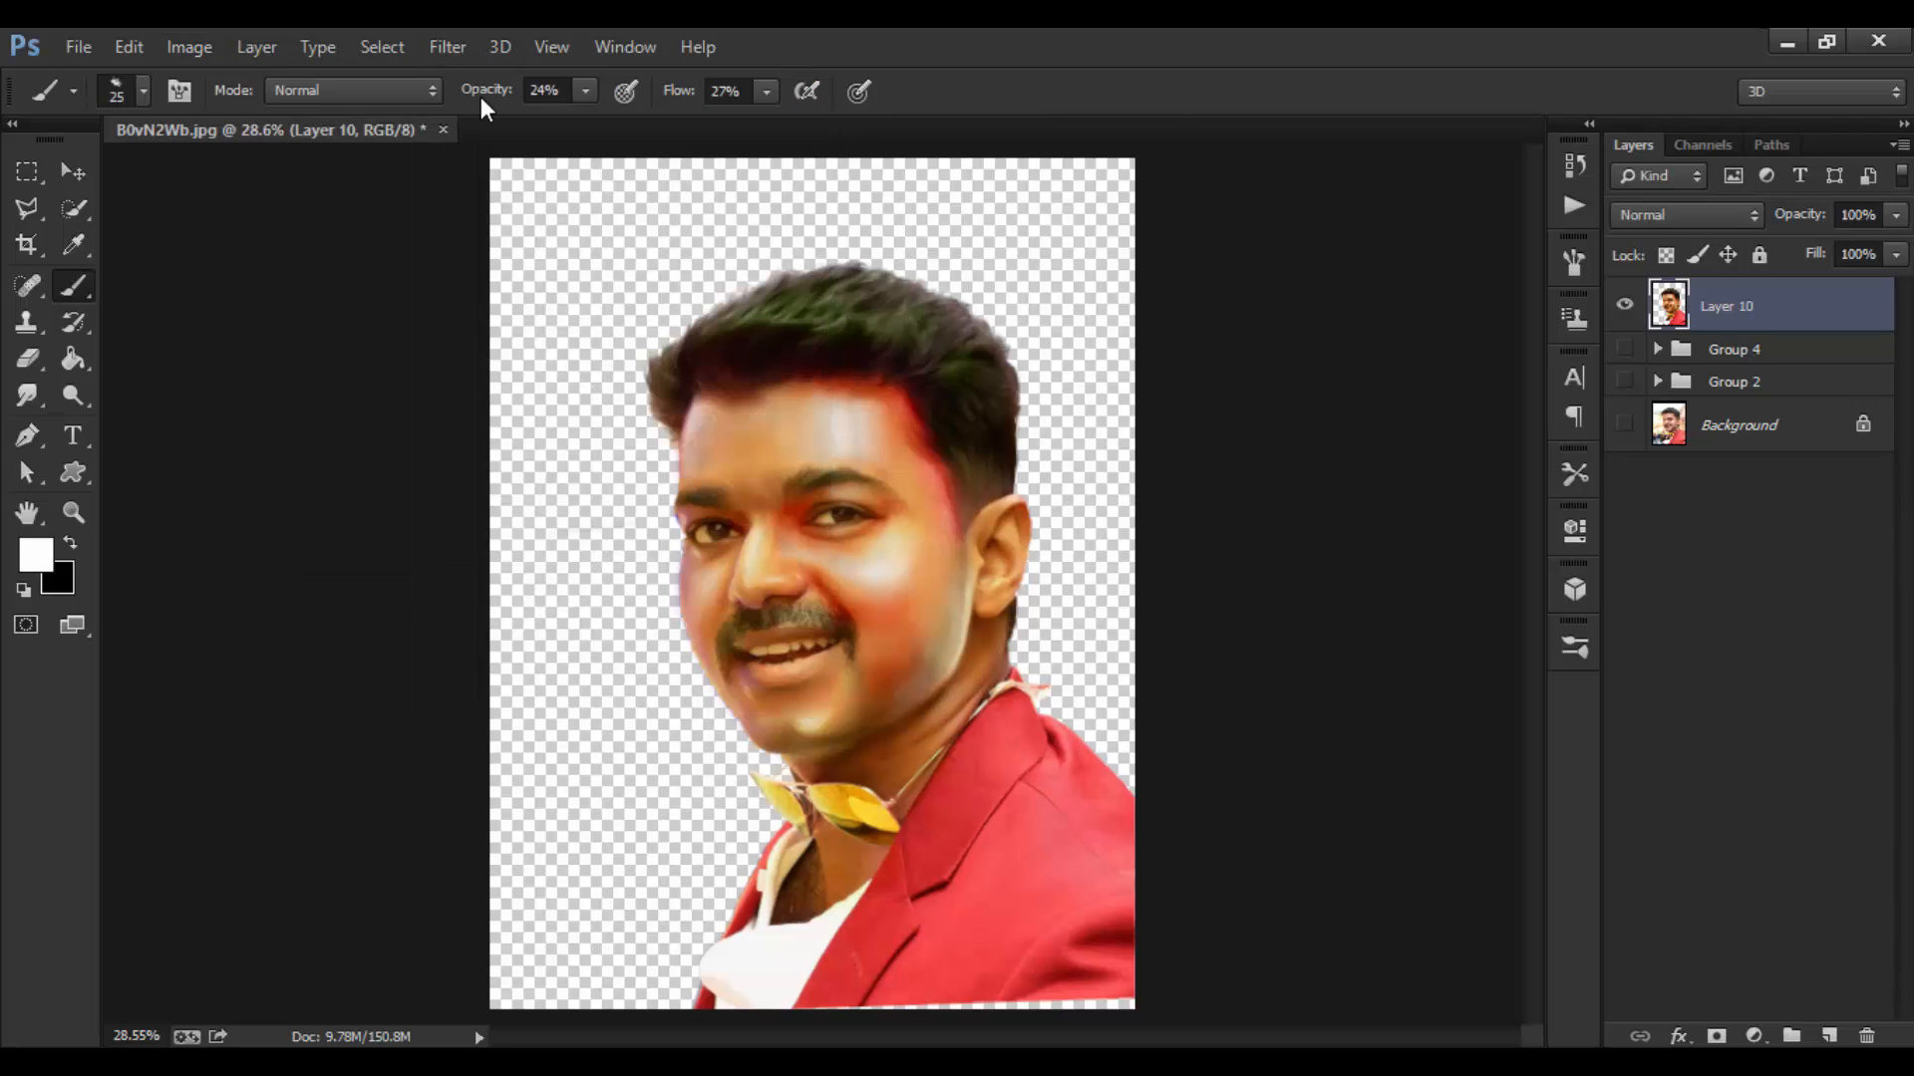
{"action": "left_click", "coordinate": [441, 56]}
{"action": "left_click", "coordinate": [526, 211]}
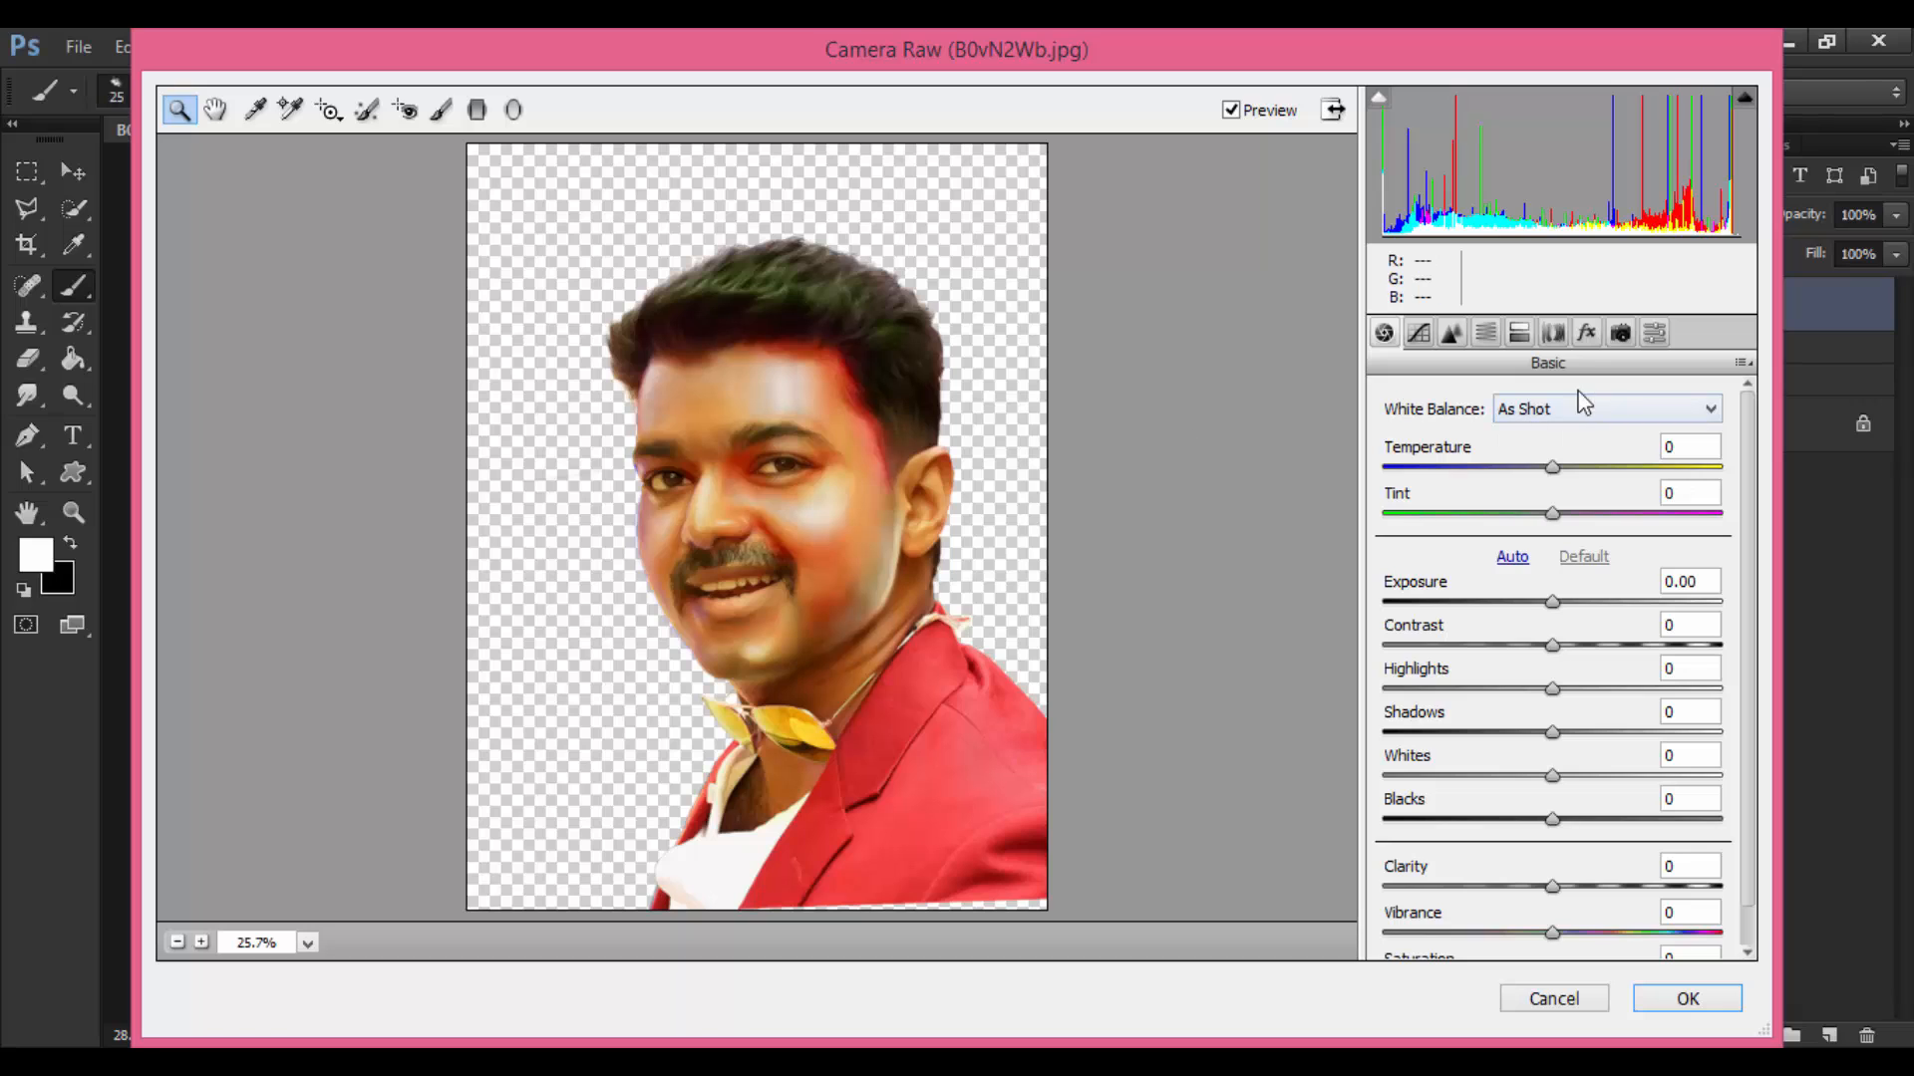
Step: In HSL Hue, set Greens +60, Aquas +38, Blues +68, Purples +28, Magentas -87, Oranges -12
{"action": "left_click", "coordinate": [1486, 335]}
{"action": "left_click_drag", "start_coordinate": [1563, 671], "coordinate": [1661, 670]}
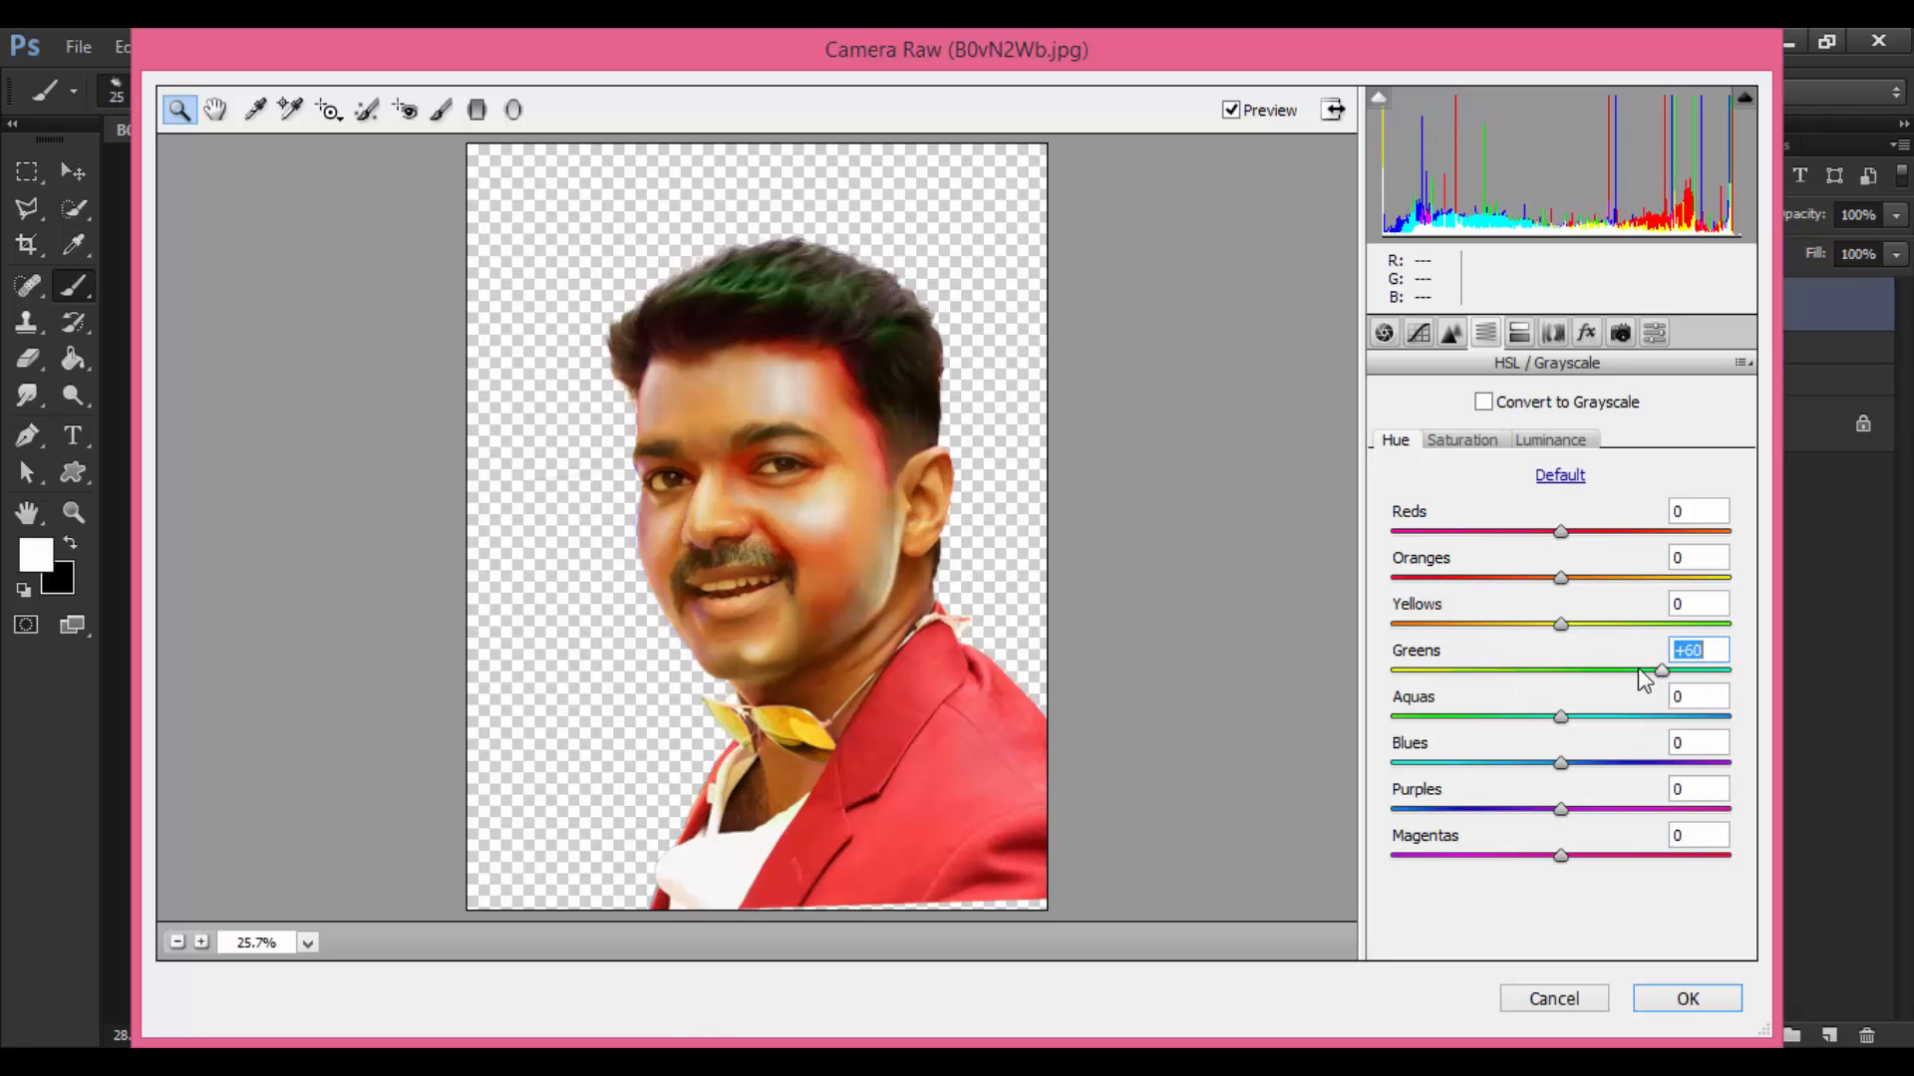
{"action": "left_click_drag", "start_coordinate": [1561, 717], "coordinate": [1674, 763]}
{"action": "left_click_drag", "start_coordinate": [1561, 531], "coordinate": [1551, 602]}
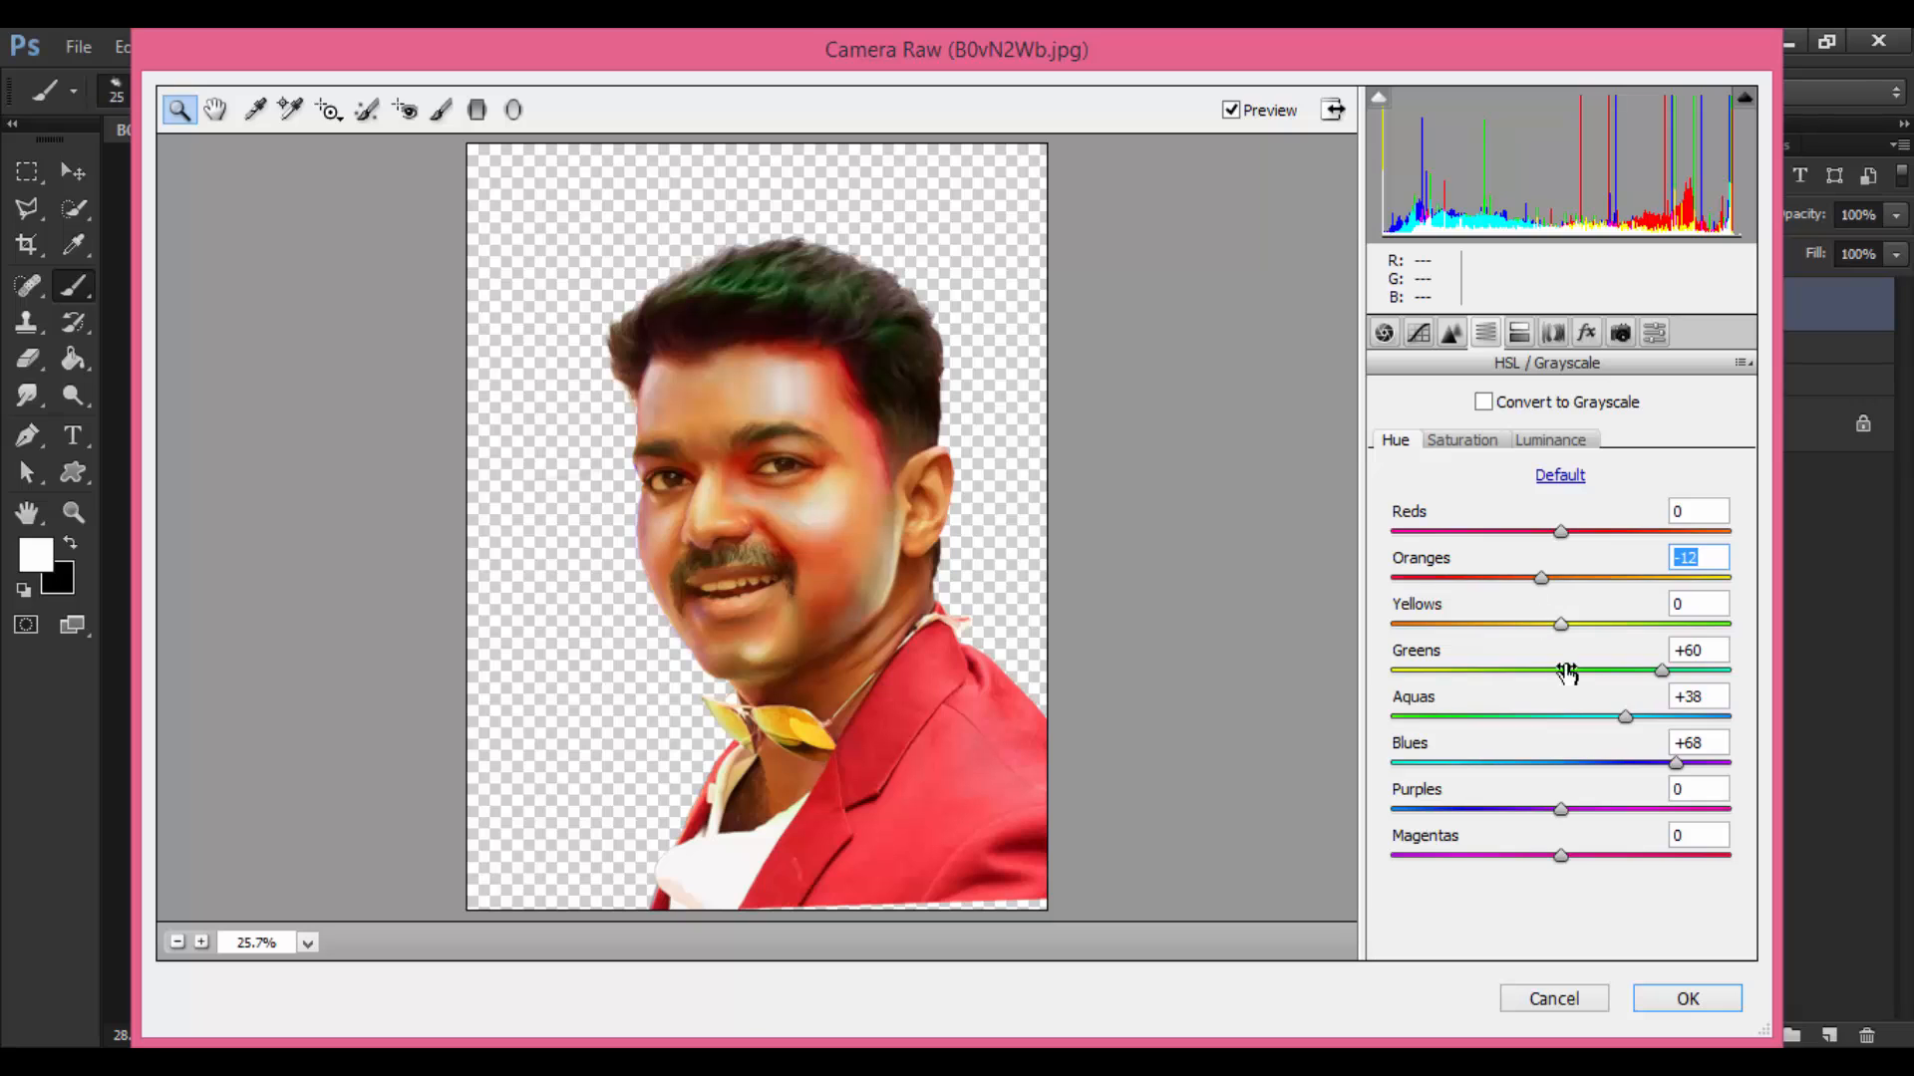
{"action": "left_click_drag", "start_coordinate": [1575, 815], "coordinate": [1415, 857]}
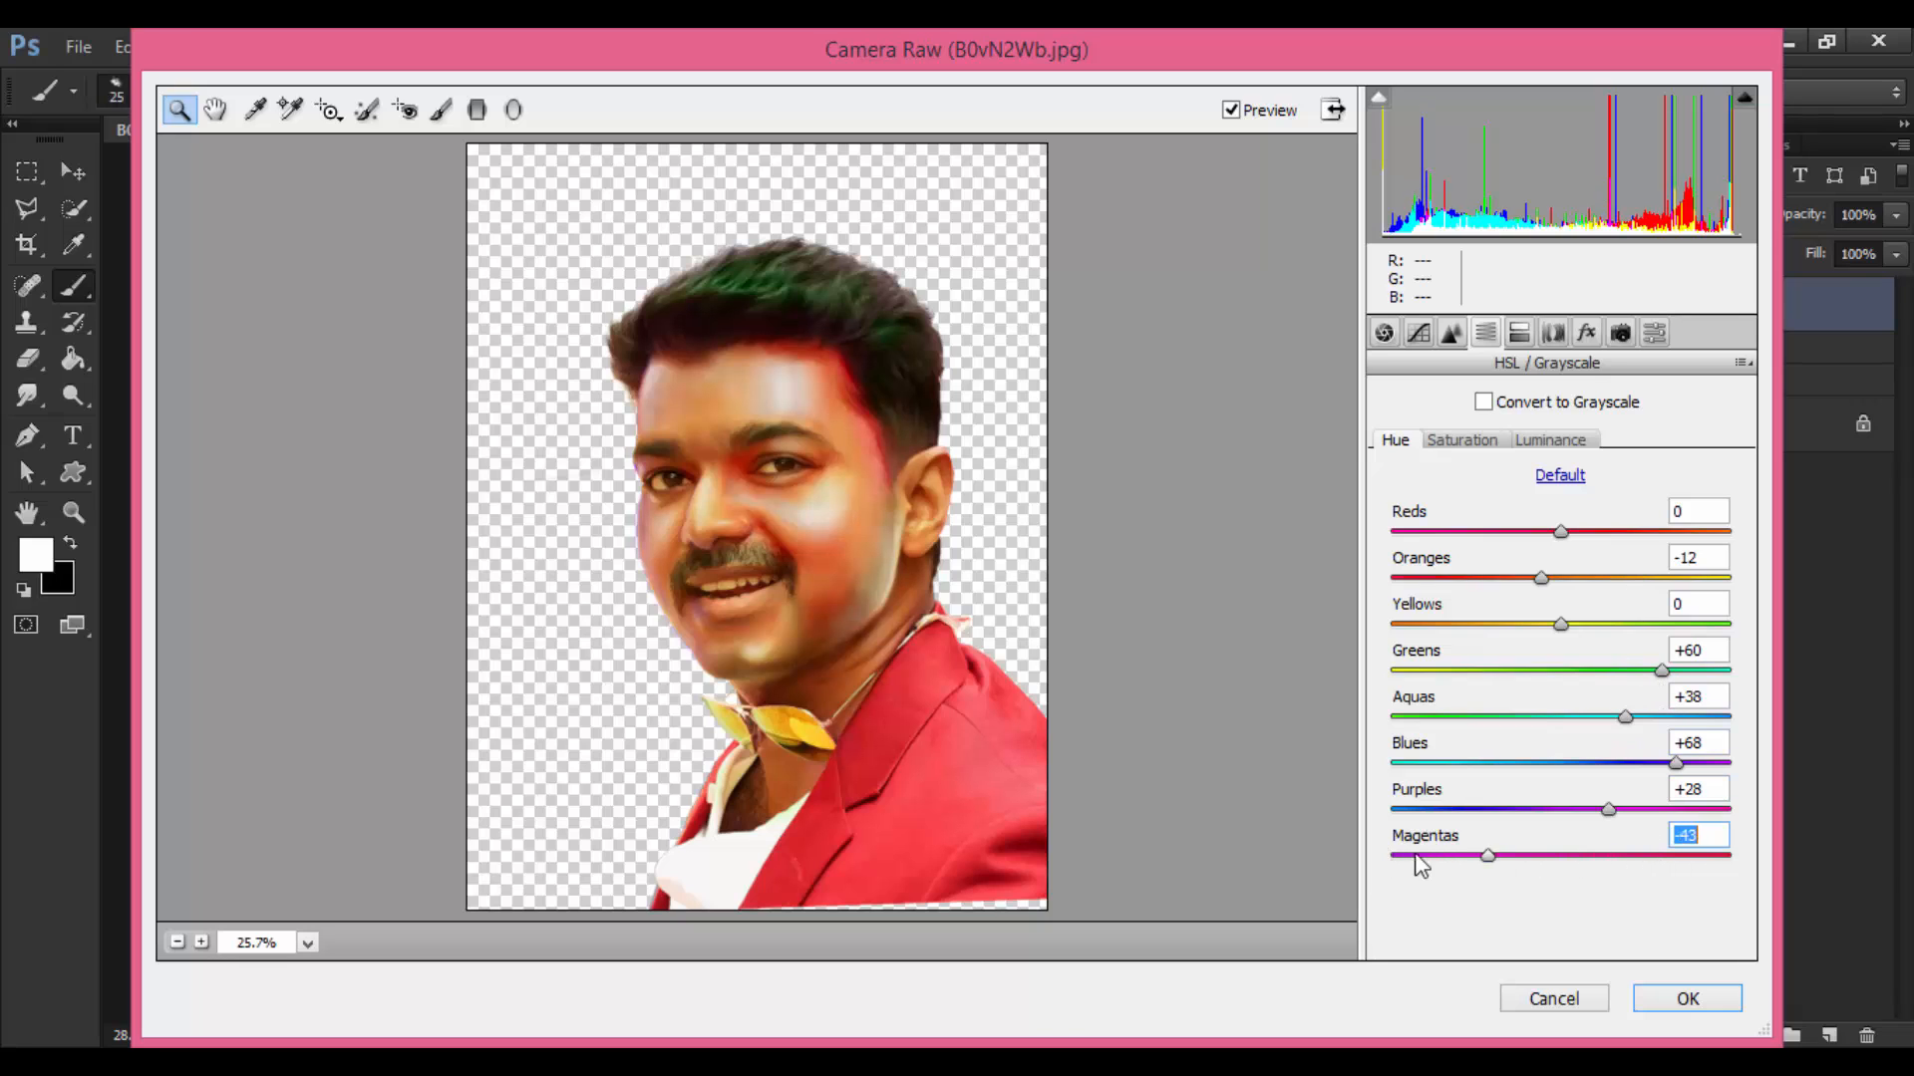
{"action": "left_click", "coordinate": [1462, 439]}
Step: Raise saturation (Greens +83, Blues about +70, Purples +82, Aquas up), lower Magentas, then adjust luminance
{"action": "mouse_move", "coordinate": [1561, 531]}
{"action": "left_mouse_down"}
{"action": "mouse_move", "coordinate": [1683, 533]}
{"action": "mouse_move", "coordinate": [1521, 542]}
{"action": "mouse_move", "coordinate": [1560, 532]}
{"action": "left_mouse_up"}
{"action": "left_click_drag", "start_coordinate": [1562, 671], "coordinate": [1699, 669]}
{"action": "left_click_drag", "start_coordinate": [1563, 764], "coordinate": [1690, 756]}
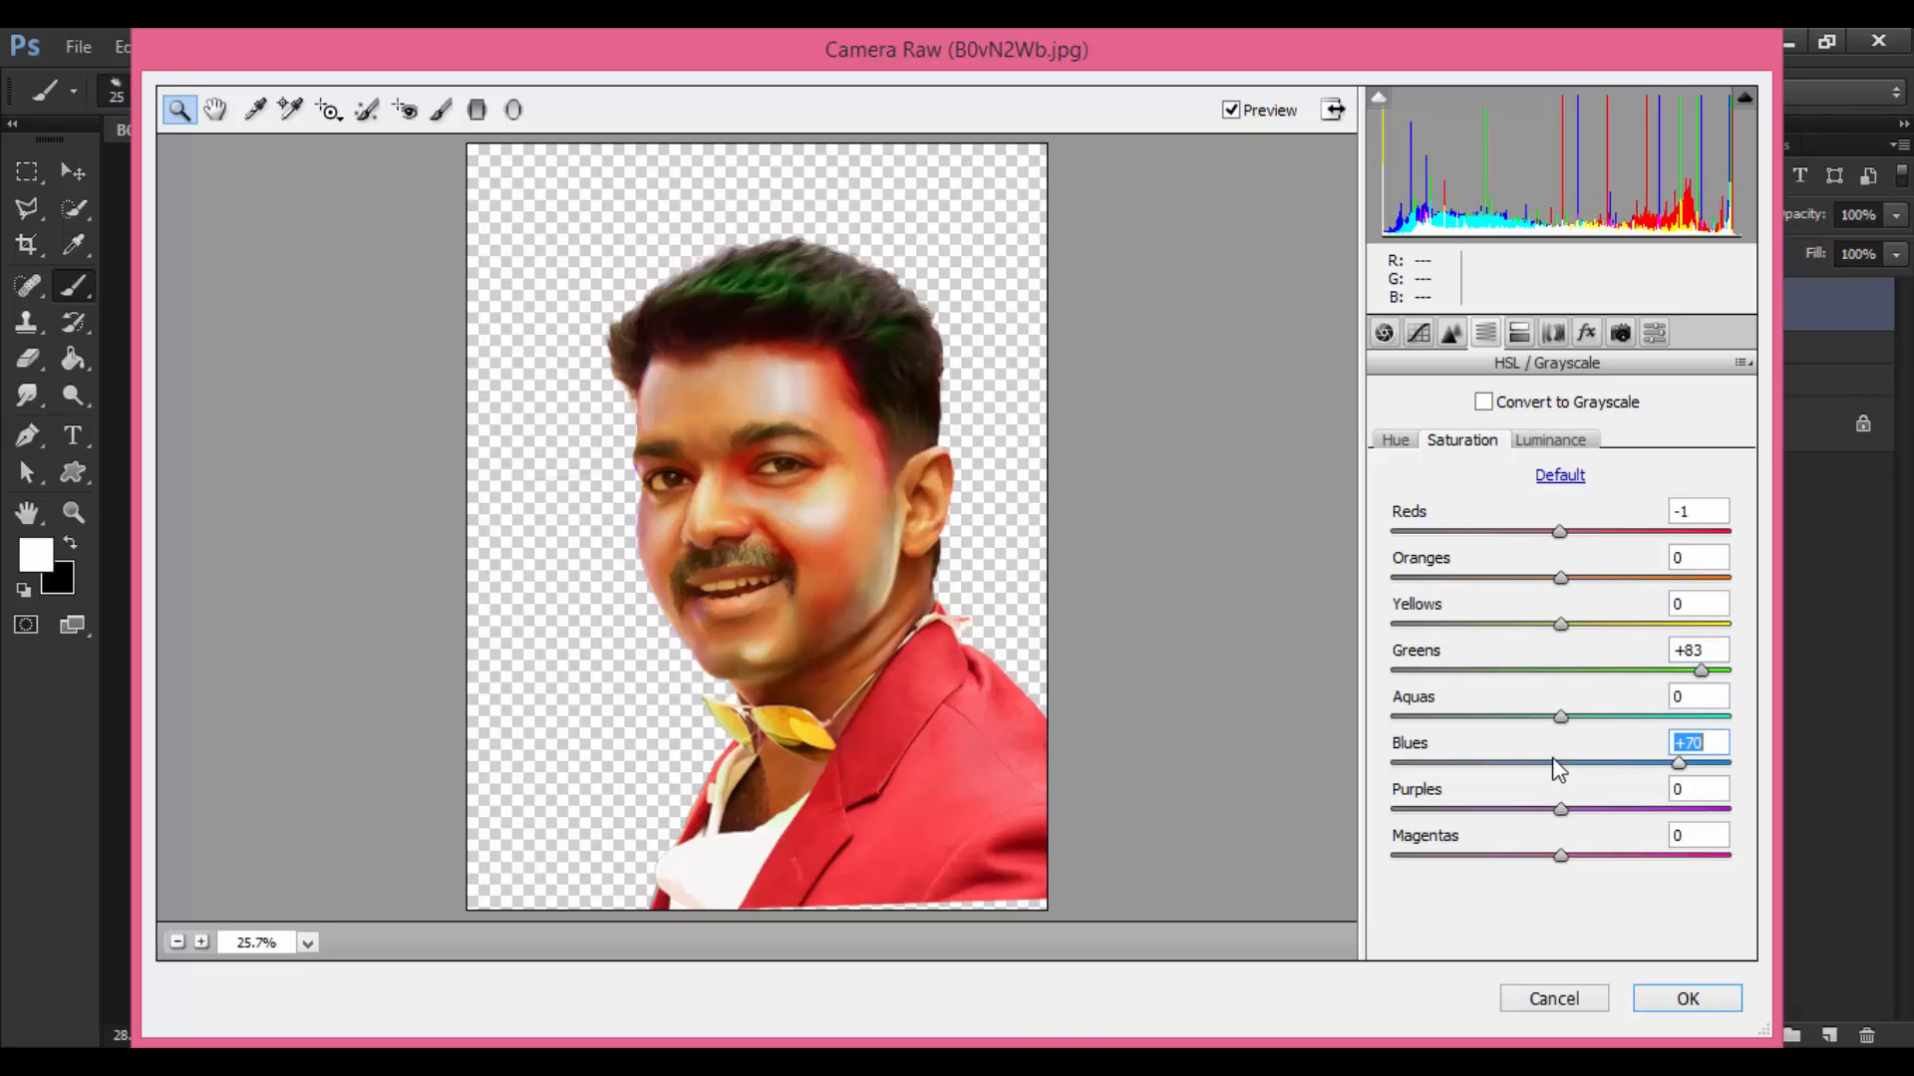
{"action": "left_click_drag", "start_coordinate": [1562, 719], "coordinate": [1628, 720]}
{"action": "left_click_drag", "start_coordinate": [1561, 857], "coordinate": [1650, 855]}
{"action": "left_click_drag", "start_coordinate": [1563, 811], "coordinate": [1699, 809]}
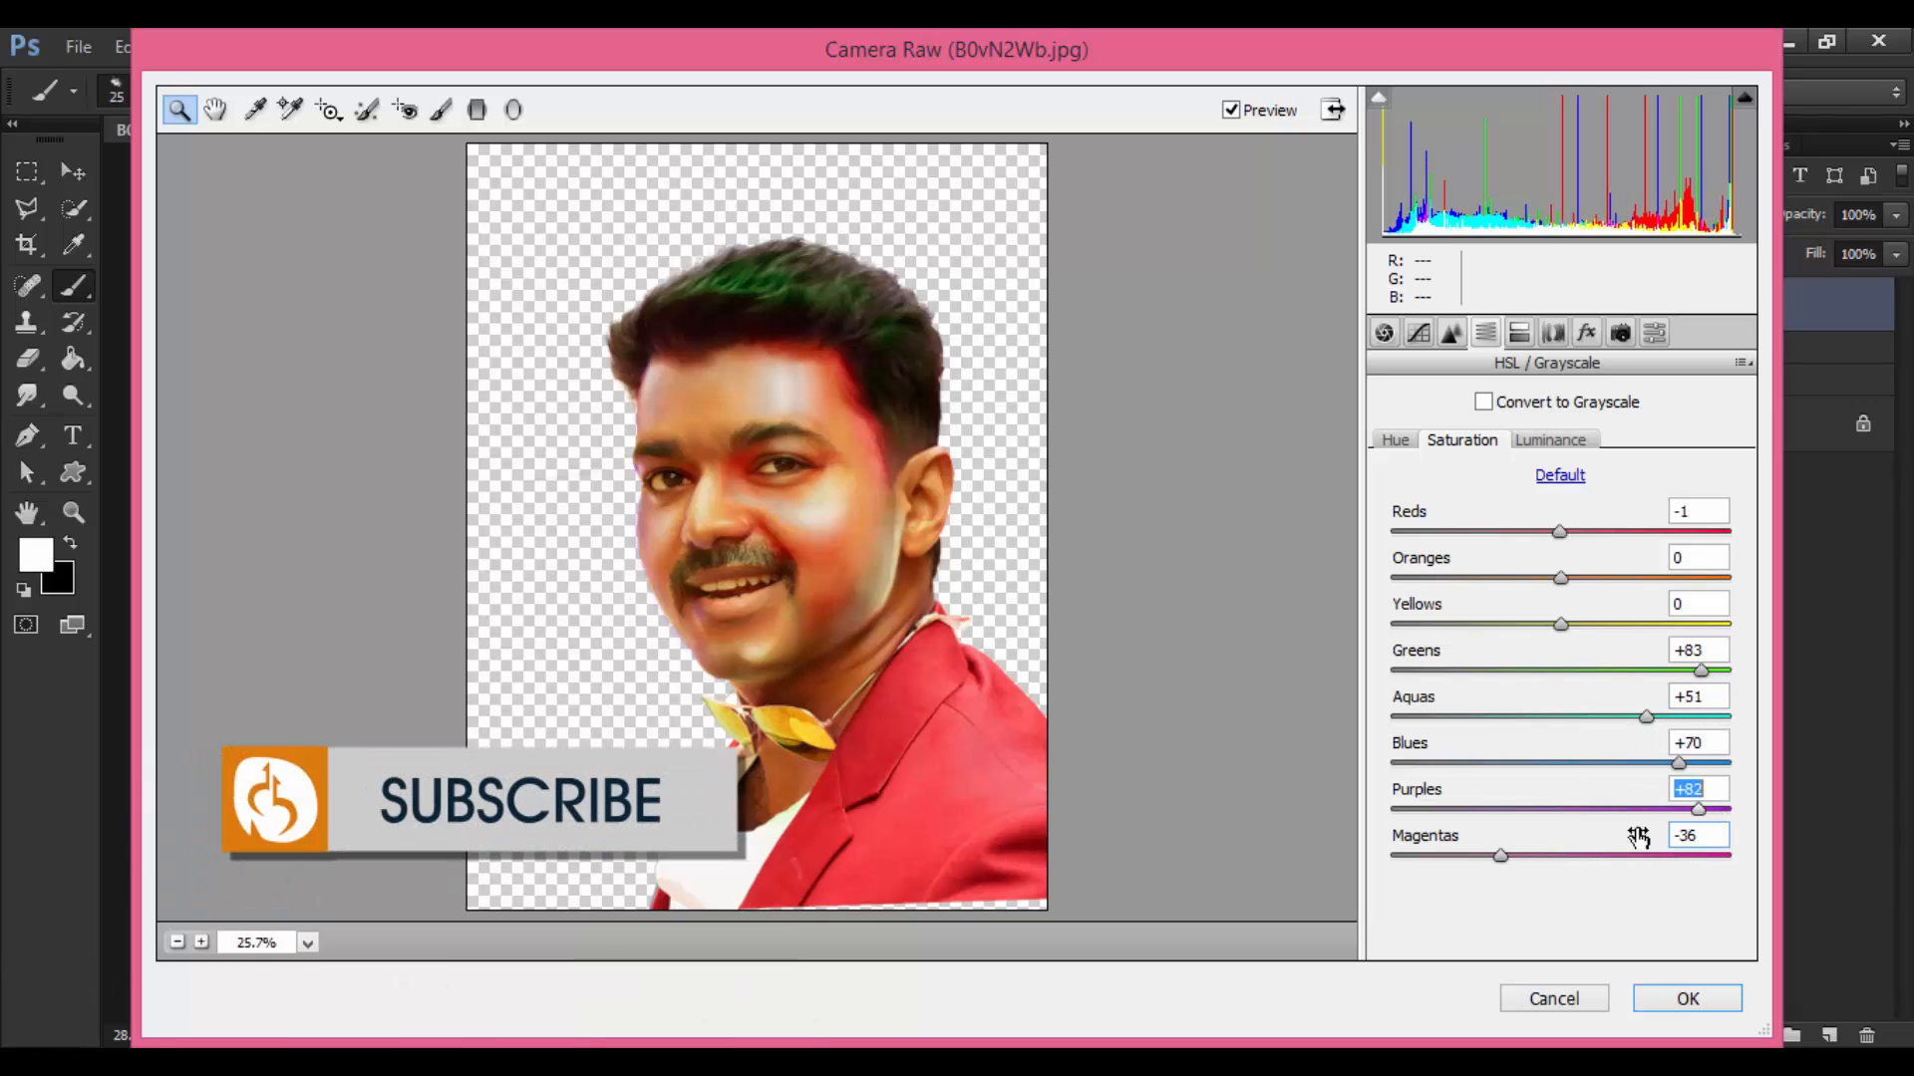
{"action": "left_click_drag", "start_coordinate": [1517, 855], "coordinate": [1592, 855]}
{"action": "left_click", "coordinate": [1558, 441]}
{"action": "left_click_drag", "start_coordinate": [1560, 534], "coordinate": [1564, 850]}
Step: Brighten the aqua luminance, then cool the Basic Temperature to -5
{"action": "left_click", "coordinate": [1617, 717]}
{"action": "left_click", "coordinate": [1384, 333]}
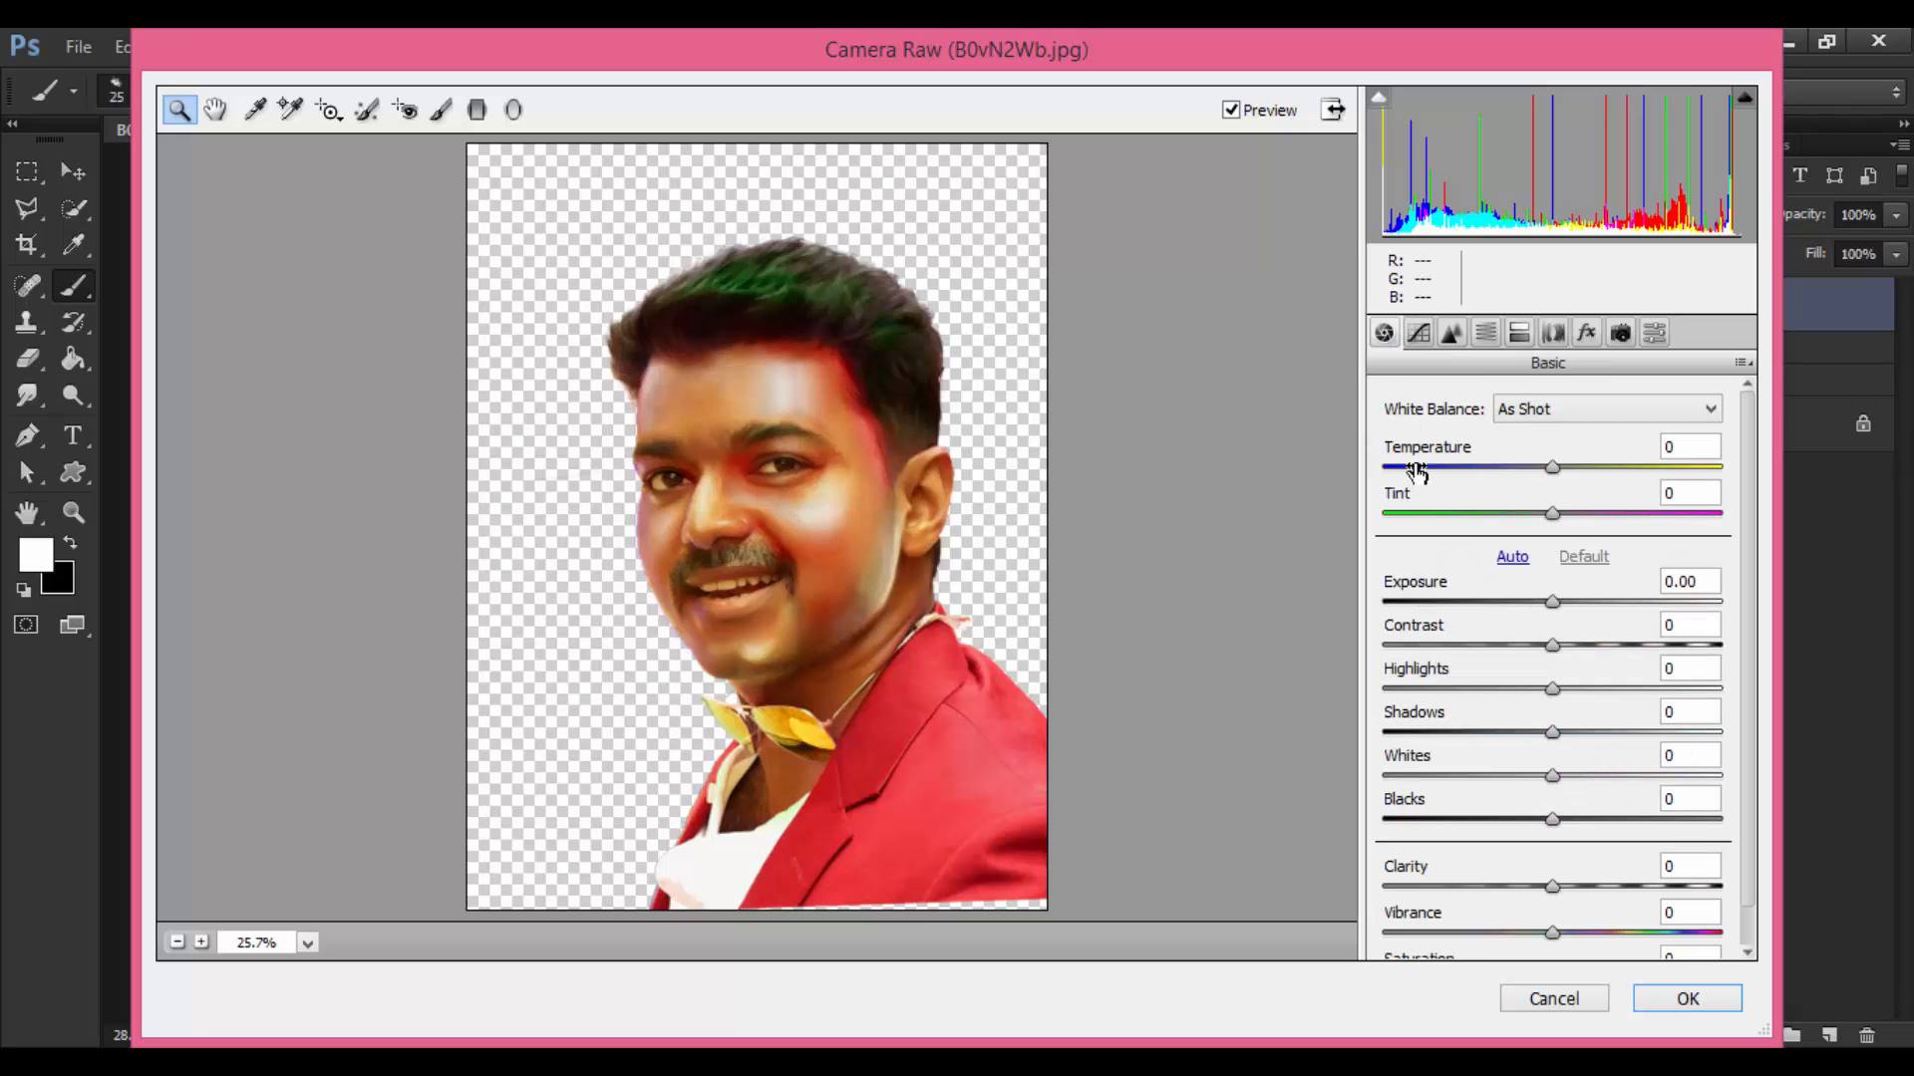
{"action": "left_click", "coordinate": [1551, 467]}
{"action": "left_click_drag", "start_coordinate": [1548, 469], "coordinate": [1560, 531]}
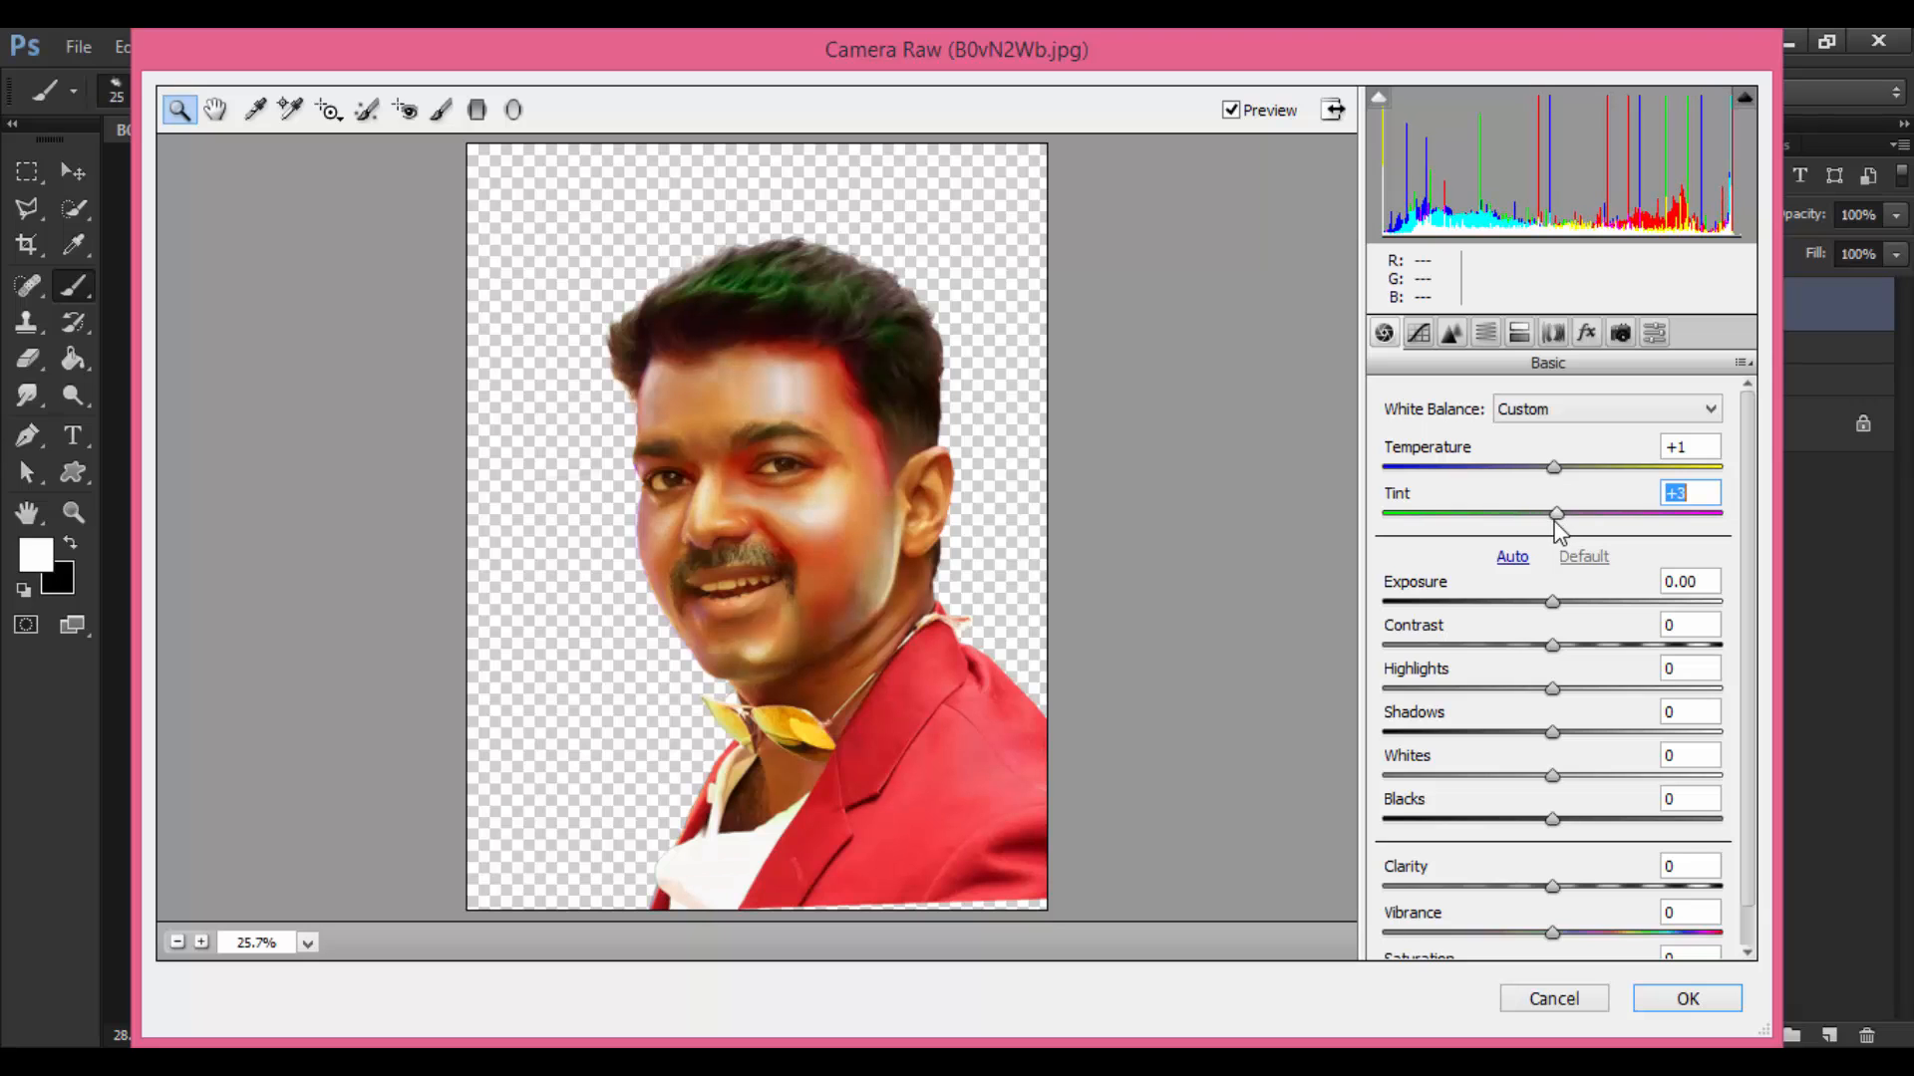
Step: Set Exposure to +0.10, Contrast to +10 and Highlights to +11, then adjust Saturation
{"action": "mouse_move", "coordinate": [1555, 615]}
{"action": "left_mouse_down"}
{"action": "mouse_move", "coordinate": [1587, 658]}
{"action": "mouse_move", "coordinate": [1569, 648]}
{"action": "left_mouse_up"}
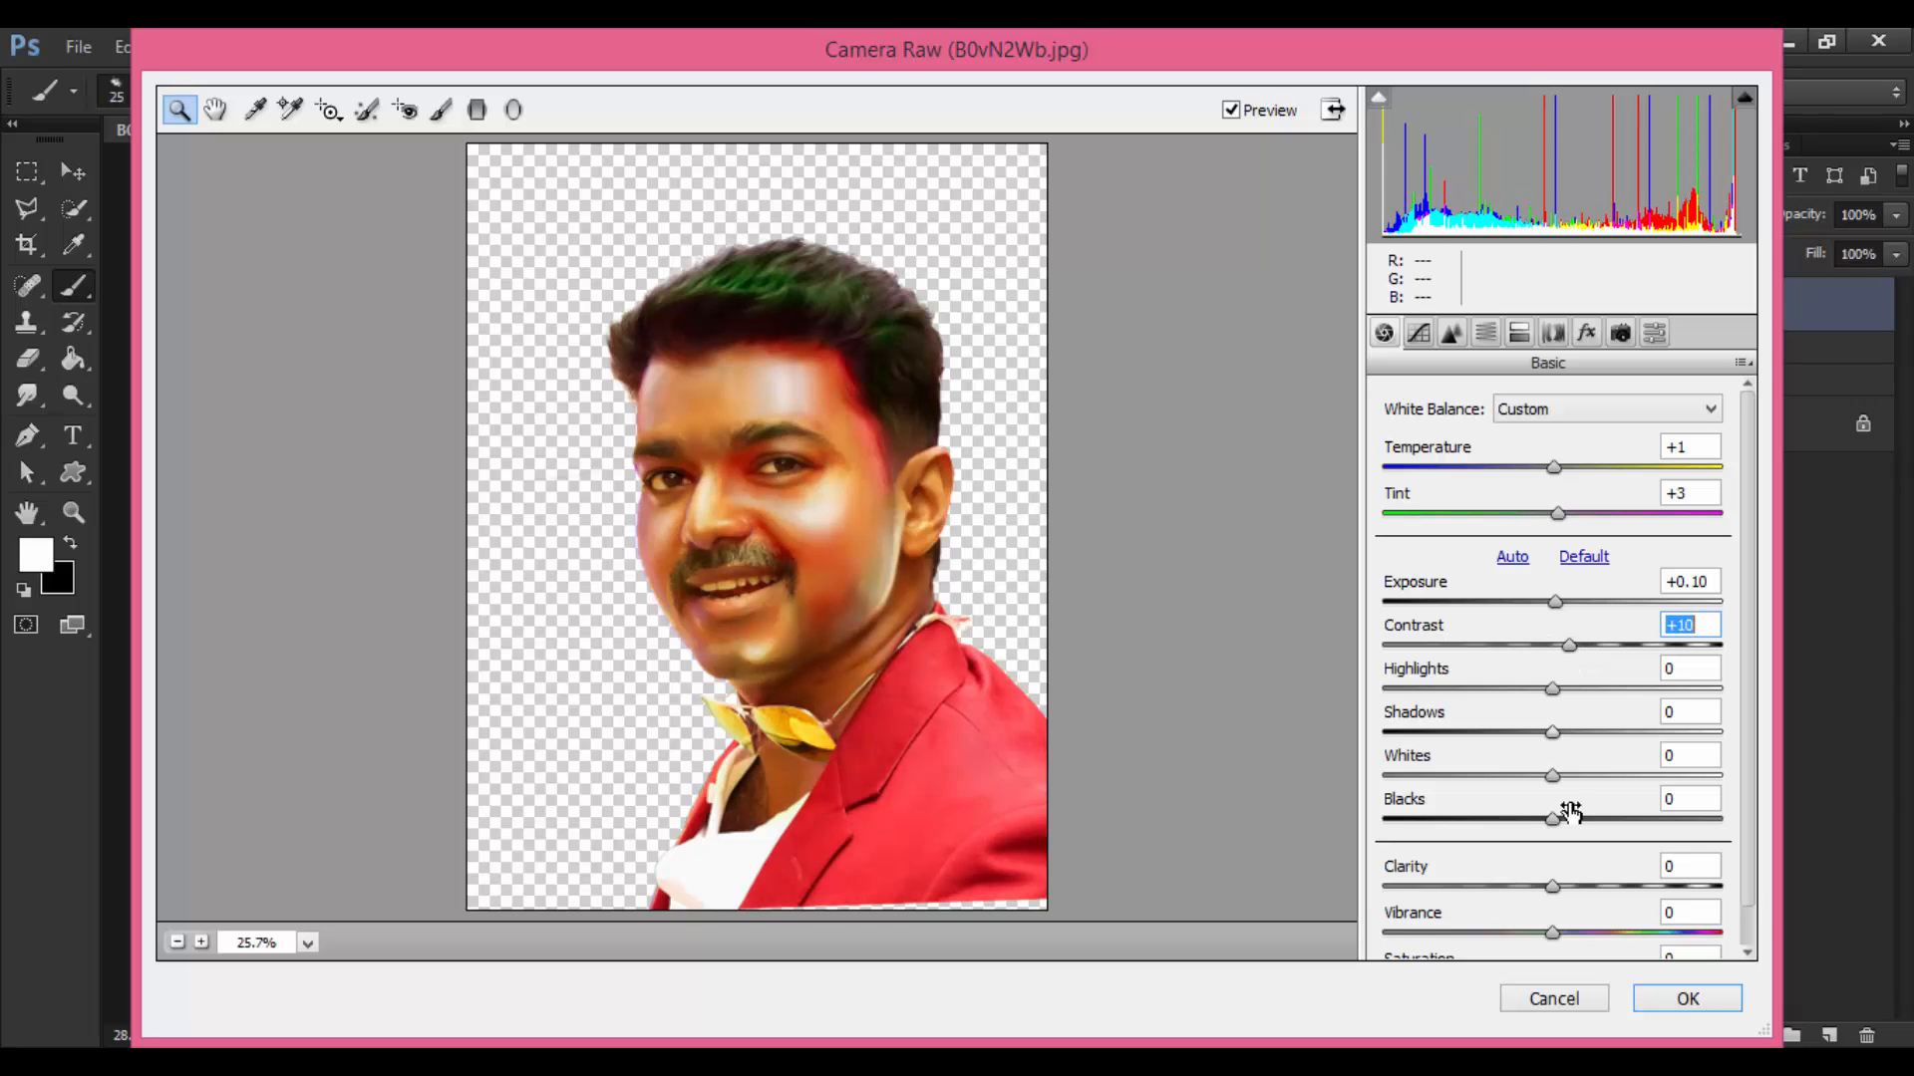
{"action": "mouse_move", "coordinate": [1555, 884]}
{"action": "left_mouse_down"}
{"action": "mouse_move", "coordinate": [1578, 883]}
{"action": "mouse_move", "coordinate": [1551, 893]}
{"action": "left_mouse_up"}
{"action": "left_click", "coordinate": [1551, 690]}
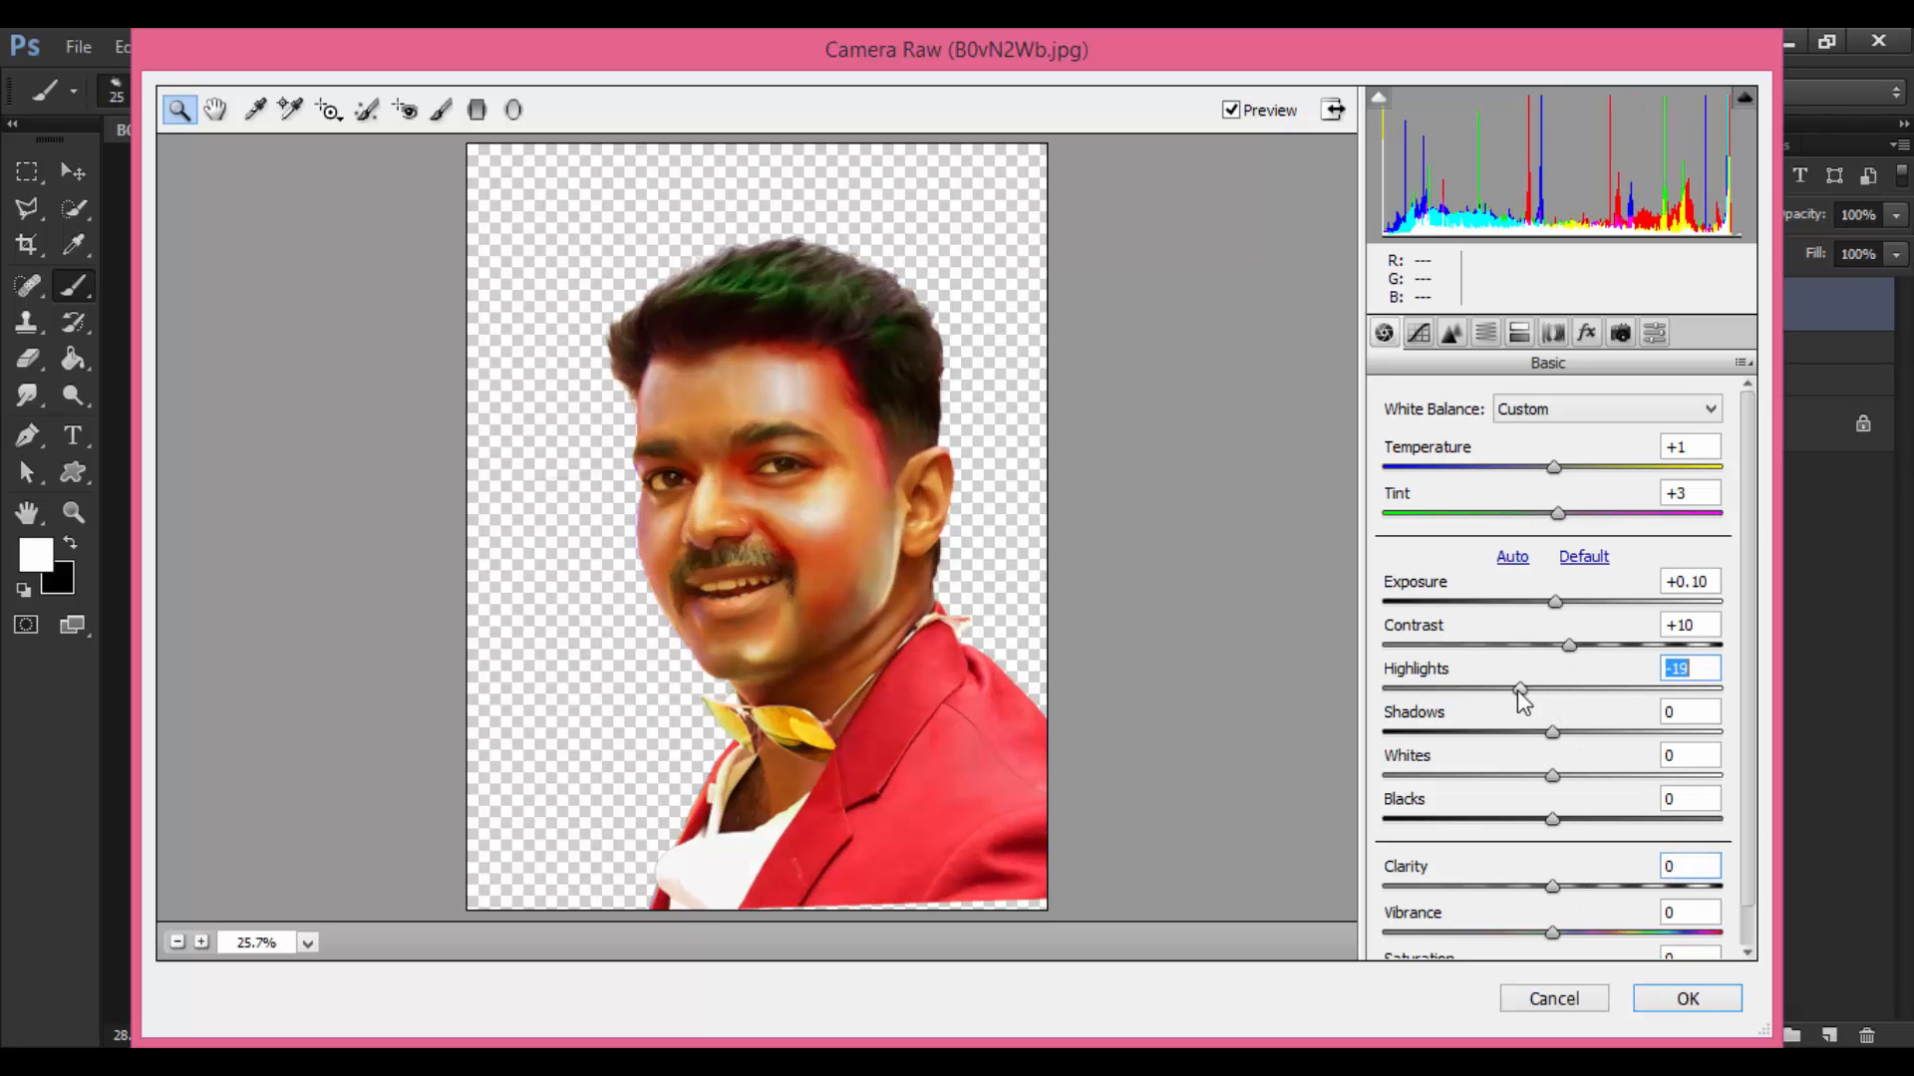
{"action": "left_click_drag", "start_coordinate": [1550, 690], "coordinate": [1595, 903]}
{"action": "scroll", "coordinate": [1727, 855], "scroll_direction": "down", "scroll_amount": 1}
{"action": "left_click", "coordinate": [1581, 929]}
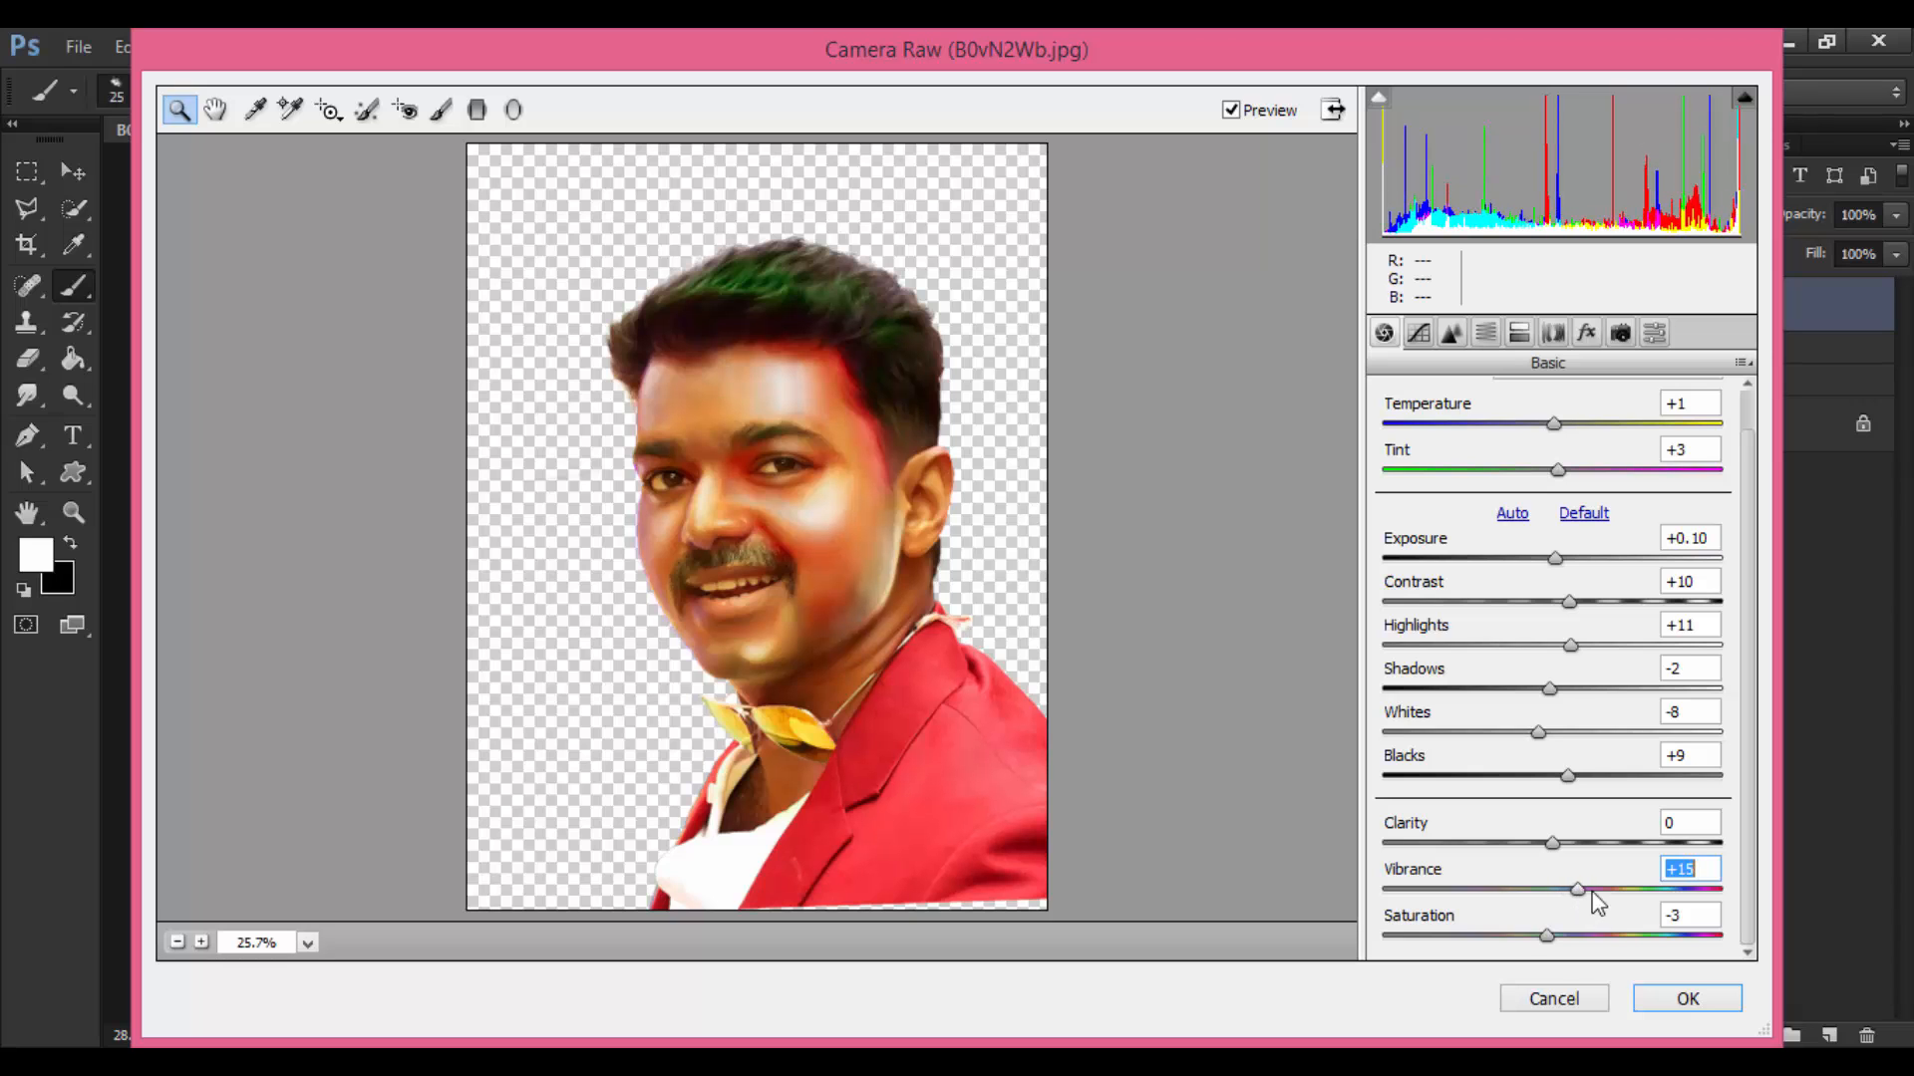
Step: Apply the Camera Raw grade to Layer 10 and toggle its visibility against Group 4 to compare
{"action": "left_click", "coordinate": [1684, 996]}
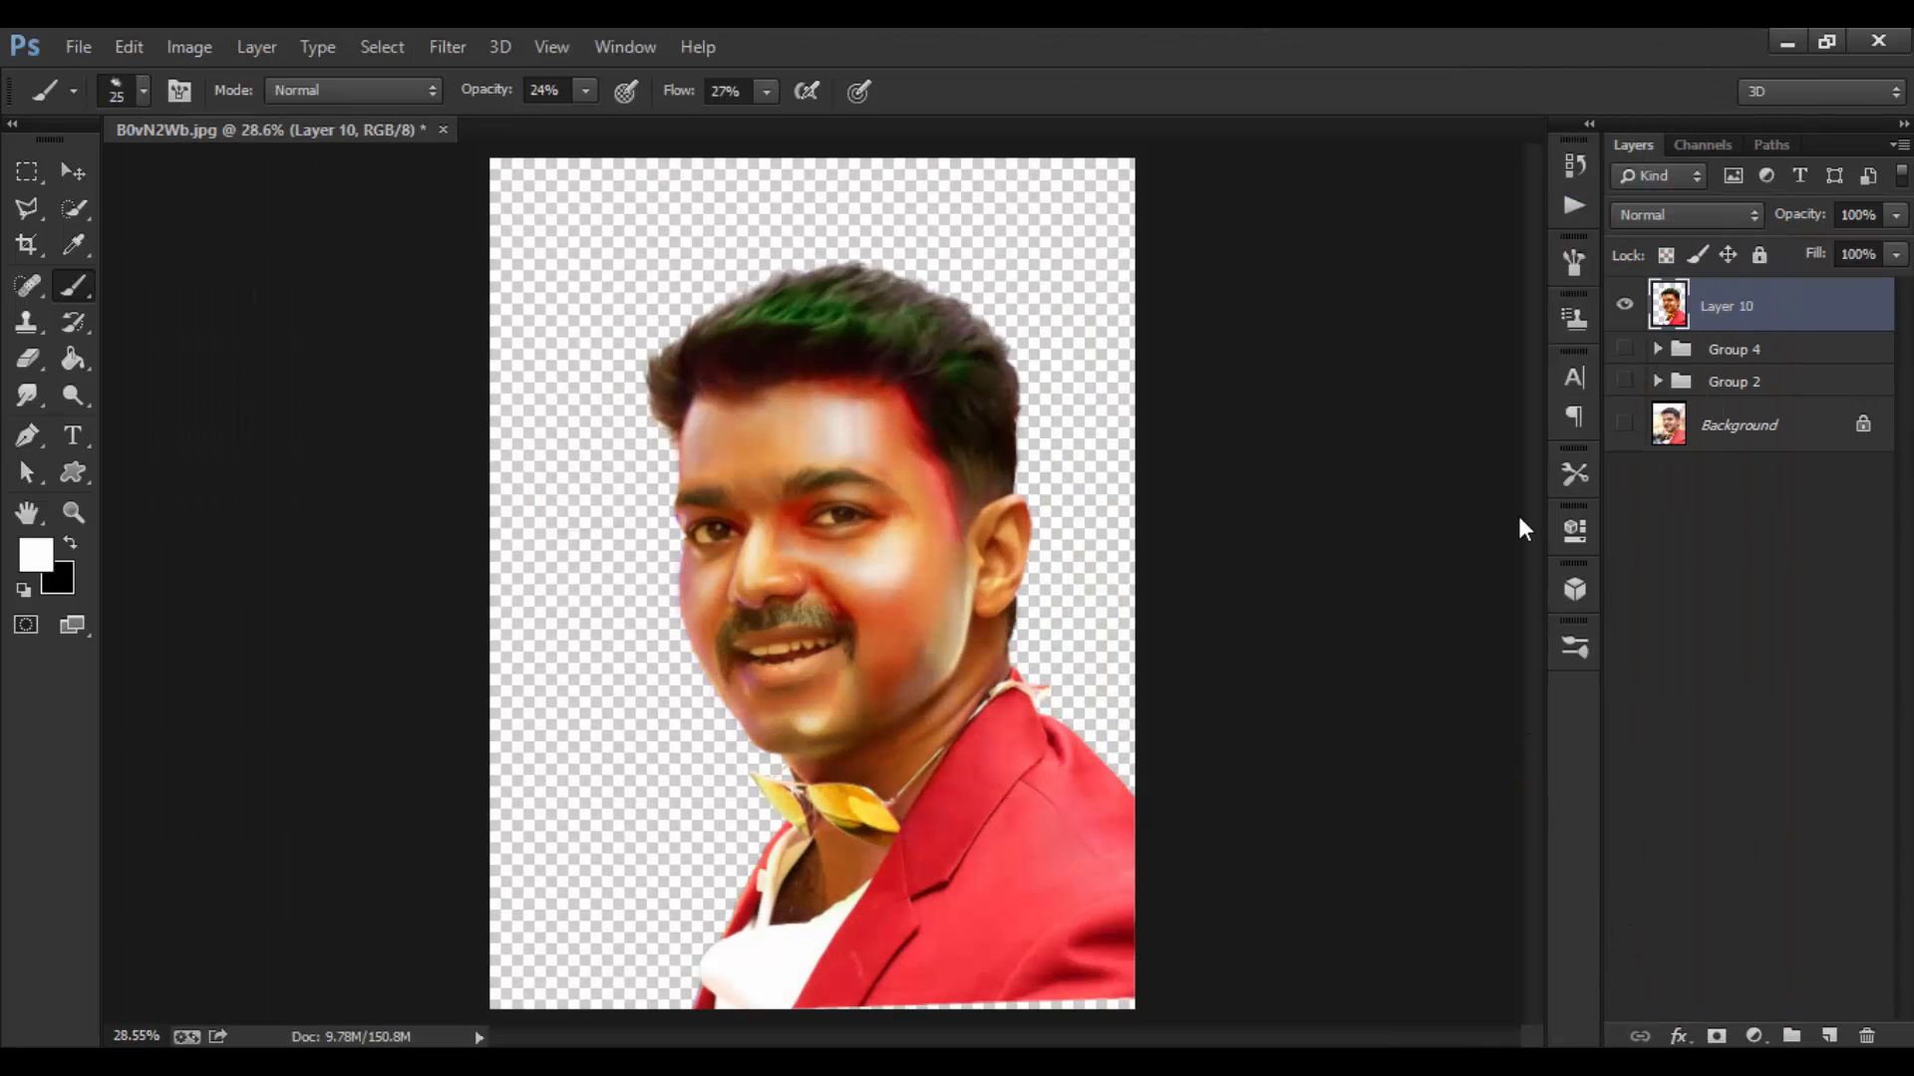
{"action": "left_click", "coordinate": [1622, 309]}
{"action": "left_click", "coordinate": [1623, 349]}
{"action": "left_click", "coordinate": [1623, 309]}
{"action": "left_click", "coordinate": [1623, 309]}
{"action": "left_click", "coordinate": [1623, 309]}
Step: Leave graded Layer 10 visible and add an empty Layer 11 on top
{"action": "left_click", "coordinate": [1622, 308]}
{"action": "left_click", "coordinate": [1623, 309]}
{"action": "left_click", "coordinate": [1623, 309]}
{"action": "left_click", "coordinate": [1623, 309]}
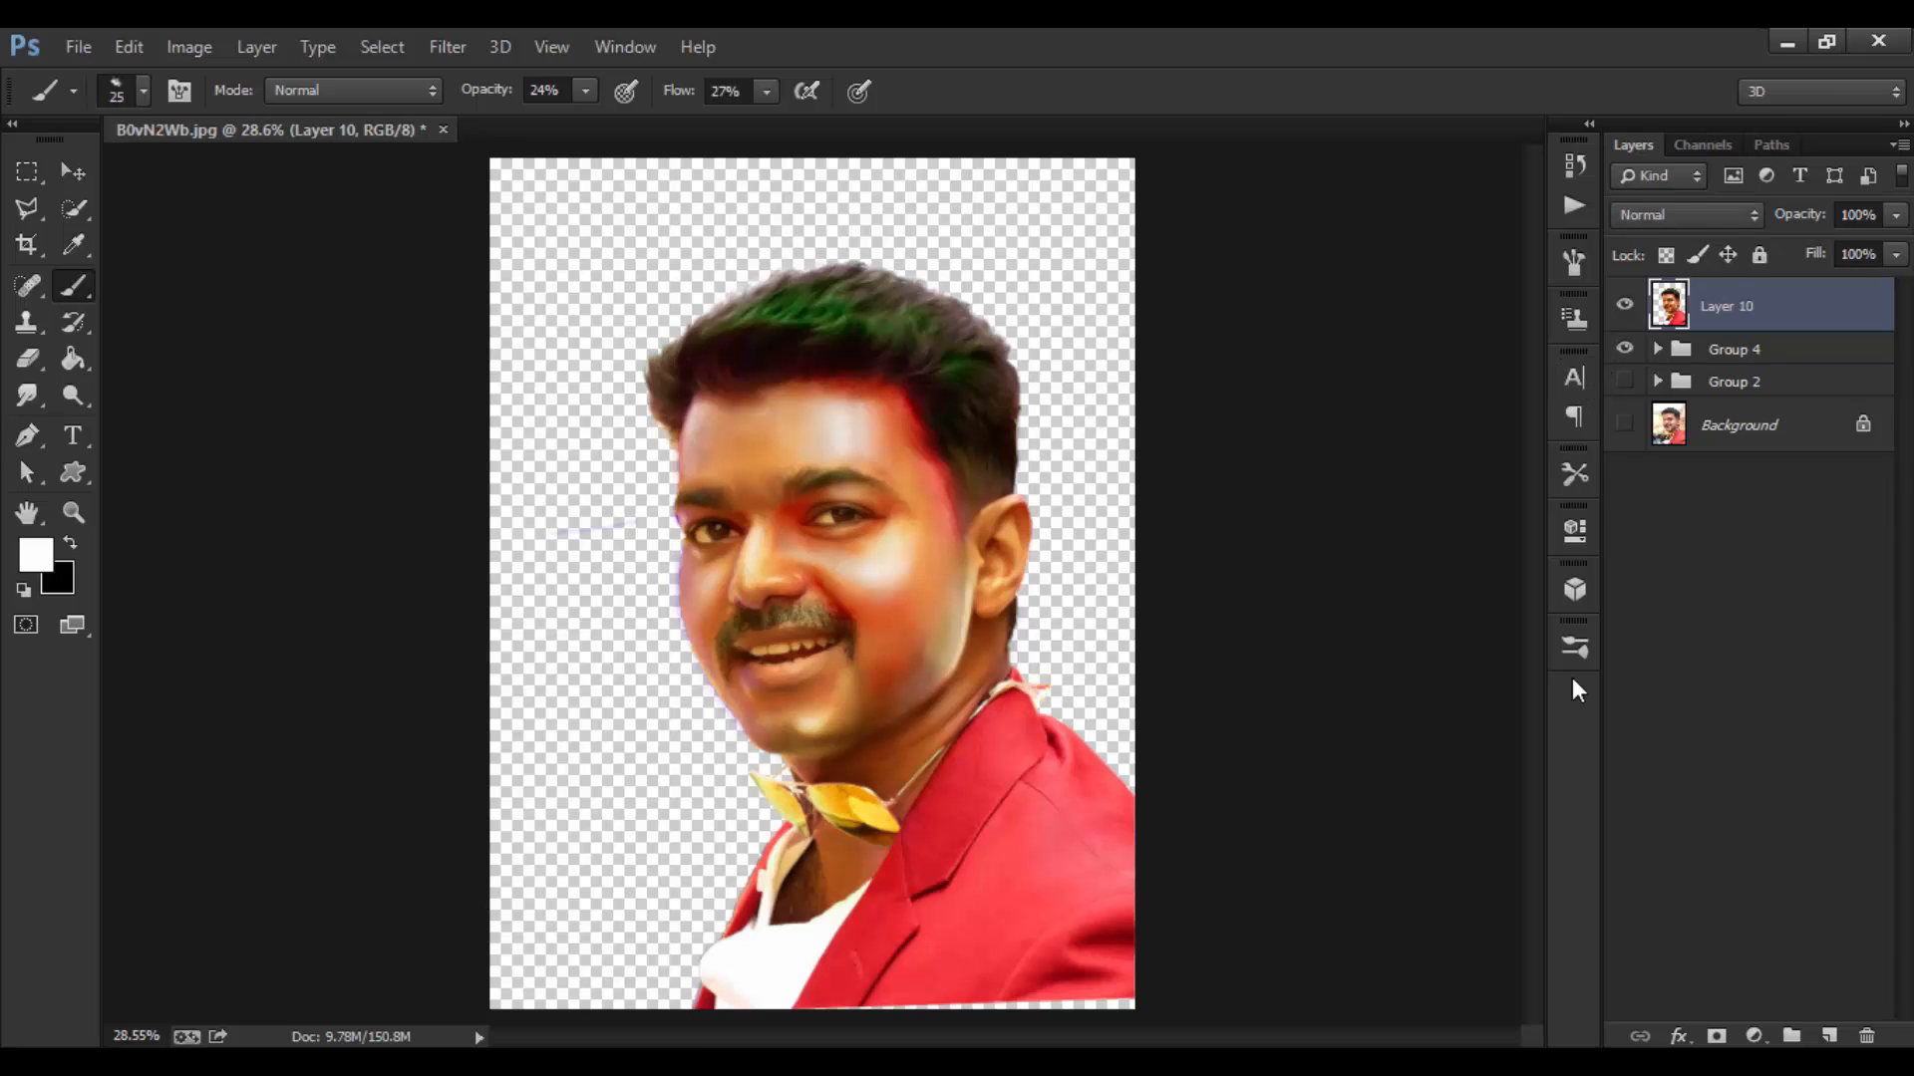
{"action": "left_click", "coordinate": [1829, 1035]}
Step: Zoom in on the face and pick the Smudge Tool with the 90 px textured brush preset
{"action": "key", "text": "ctrl+equal"}
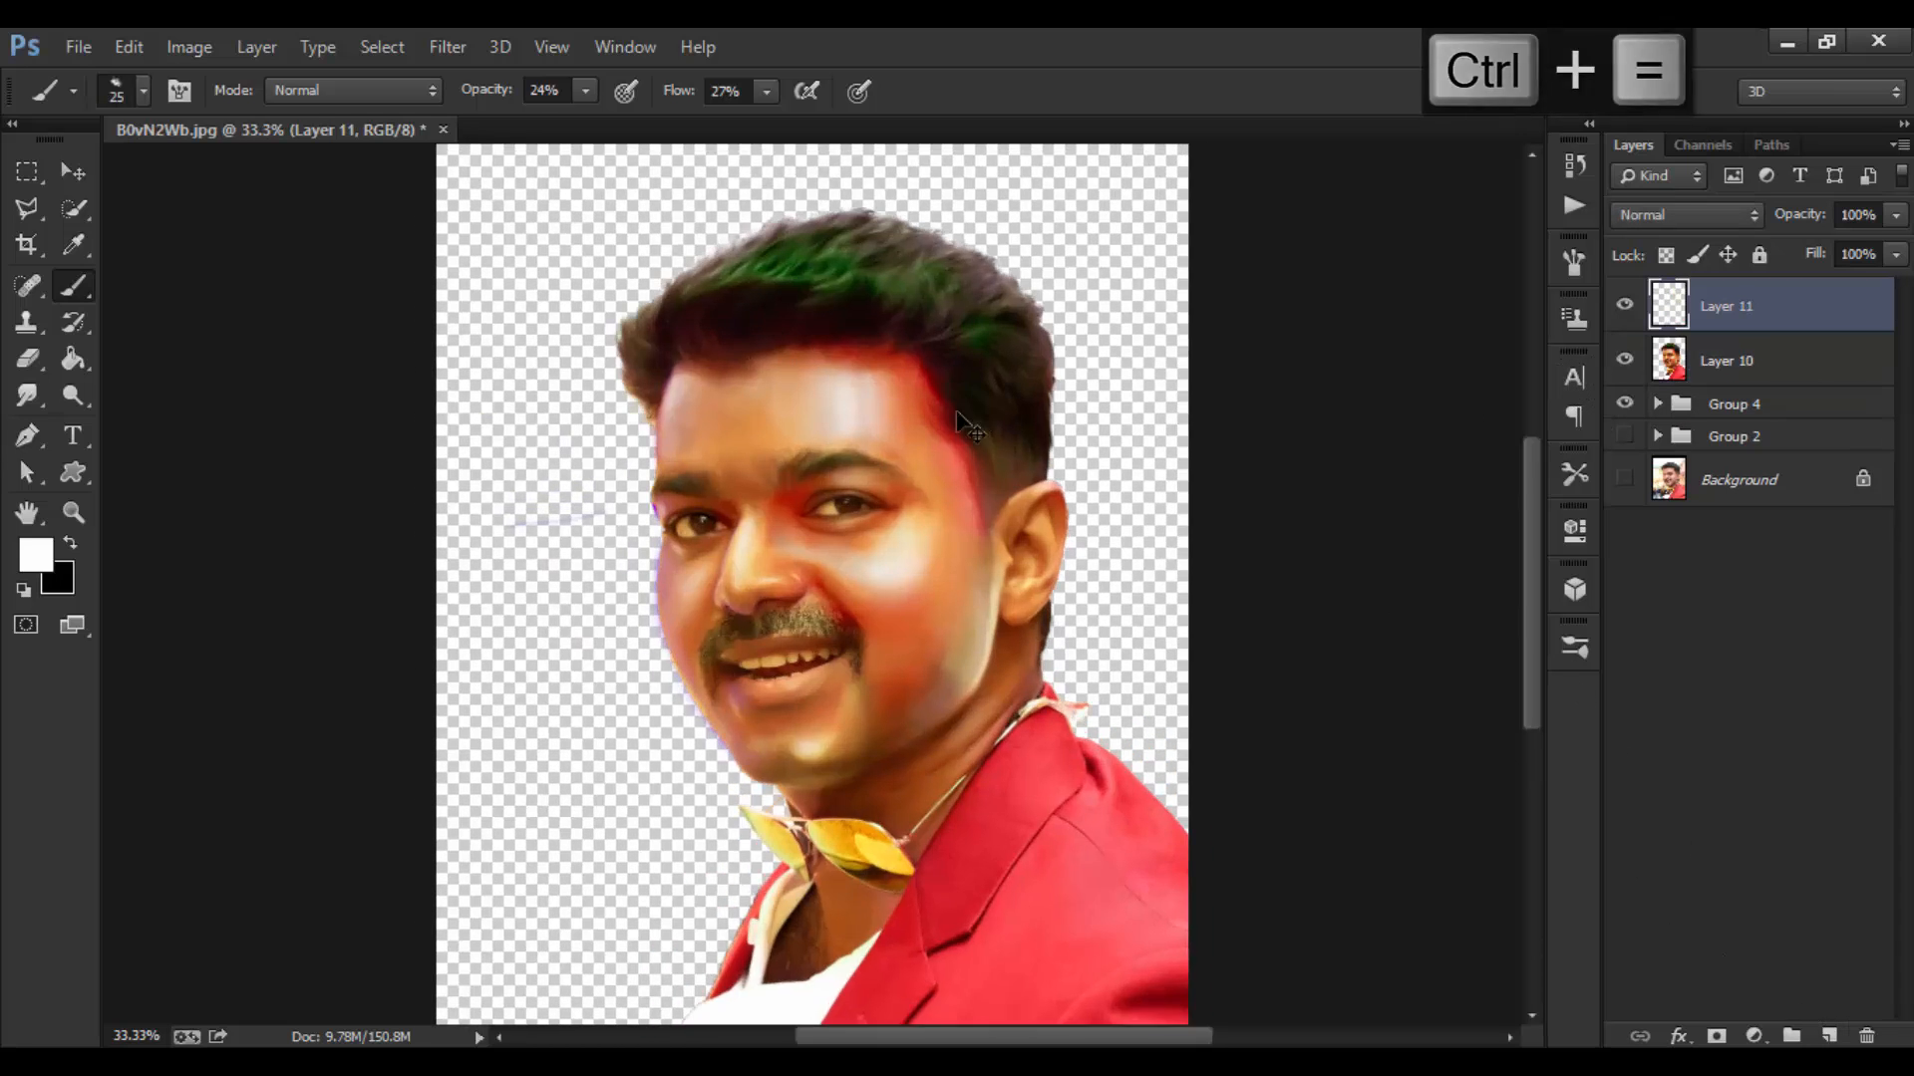
{"action": "key", "text": "ctrl+equal"}
{"action": "left_click_drag", "start_coordinate": [928, 397], "coordinate": [908, 510]}
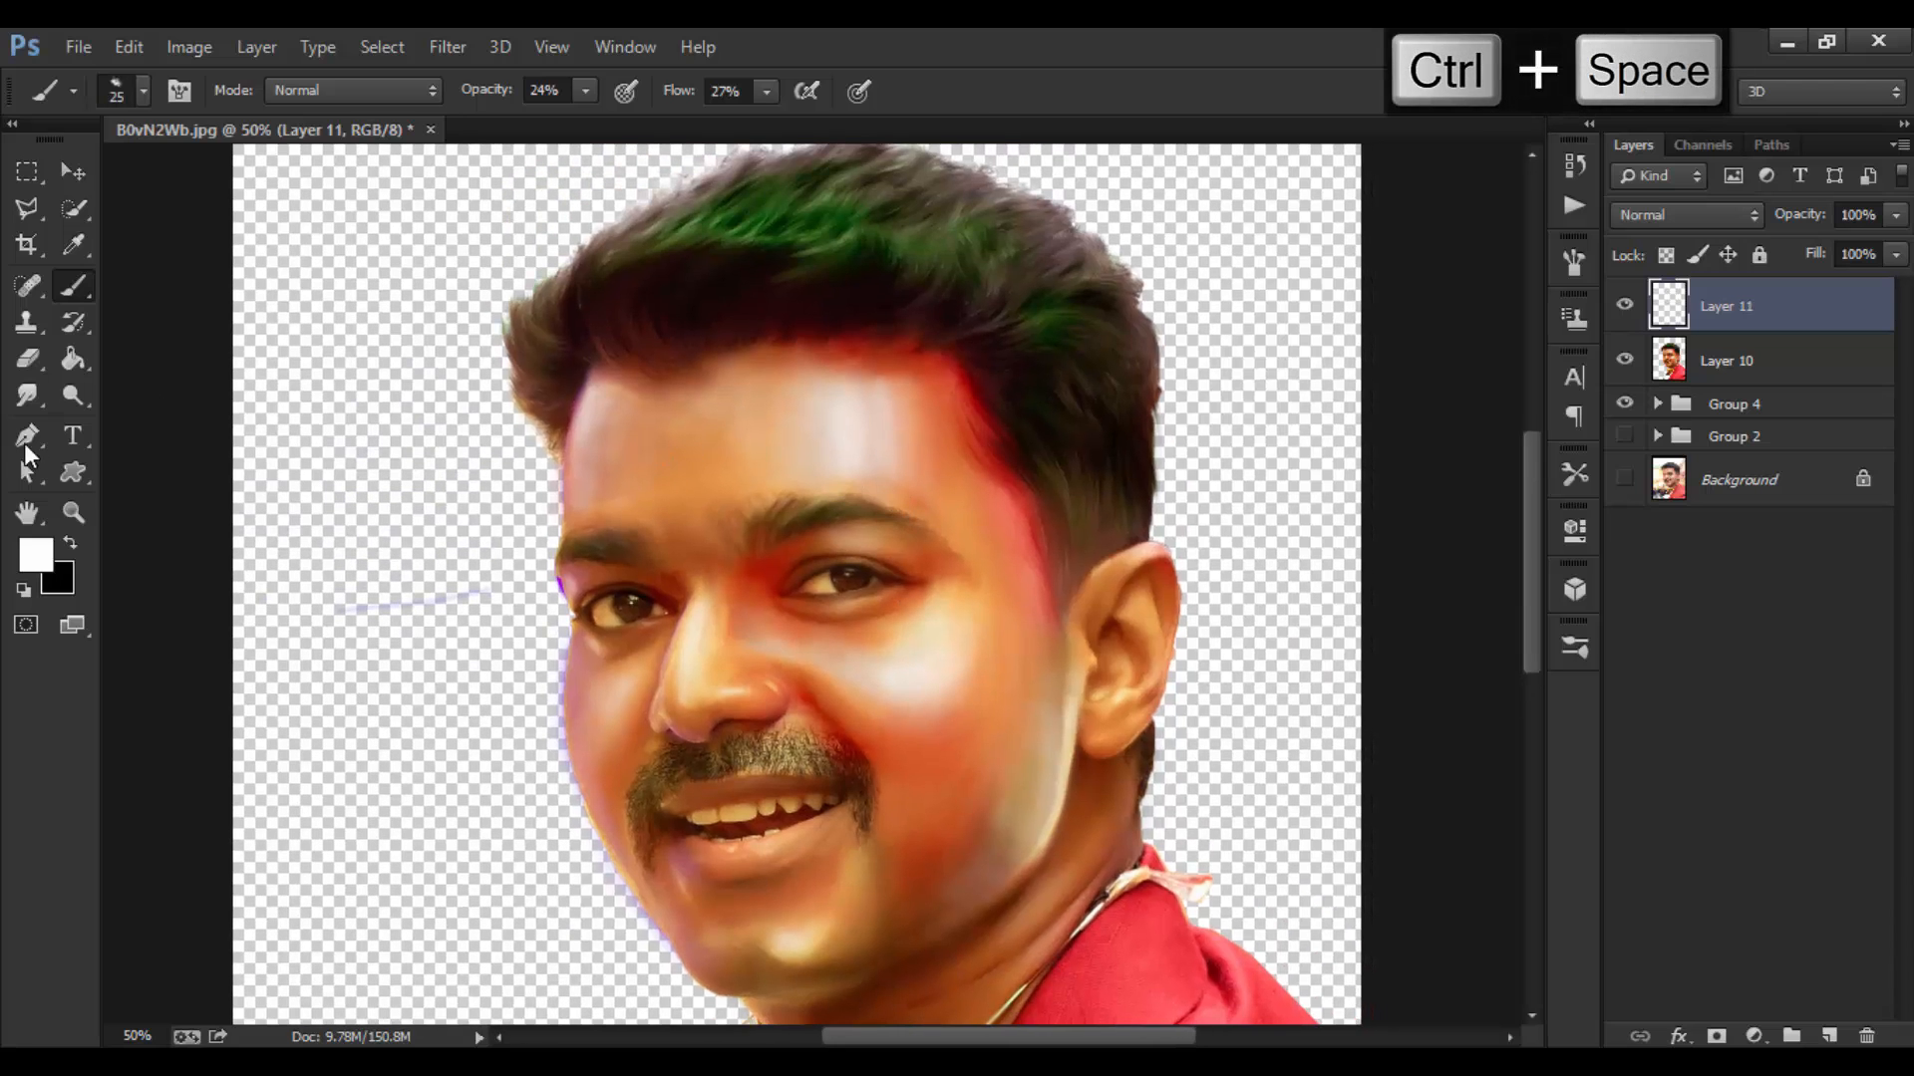
{"action": "left_click_drag", "start_coordinate": [27, 396], "coordinate": [114, 451]}
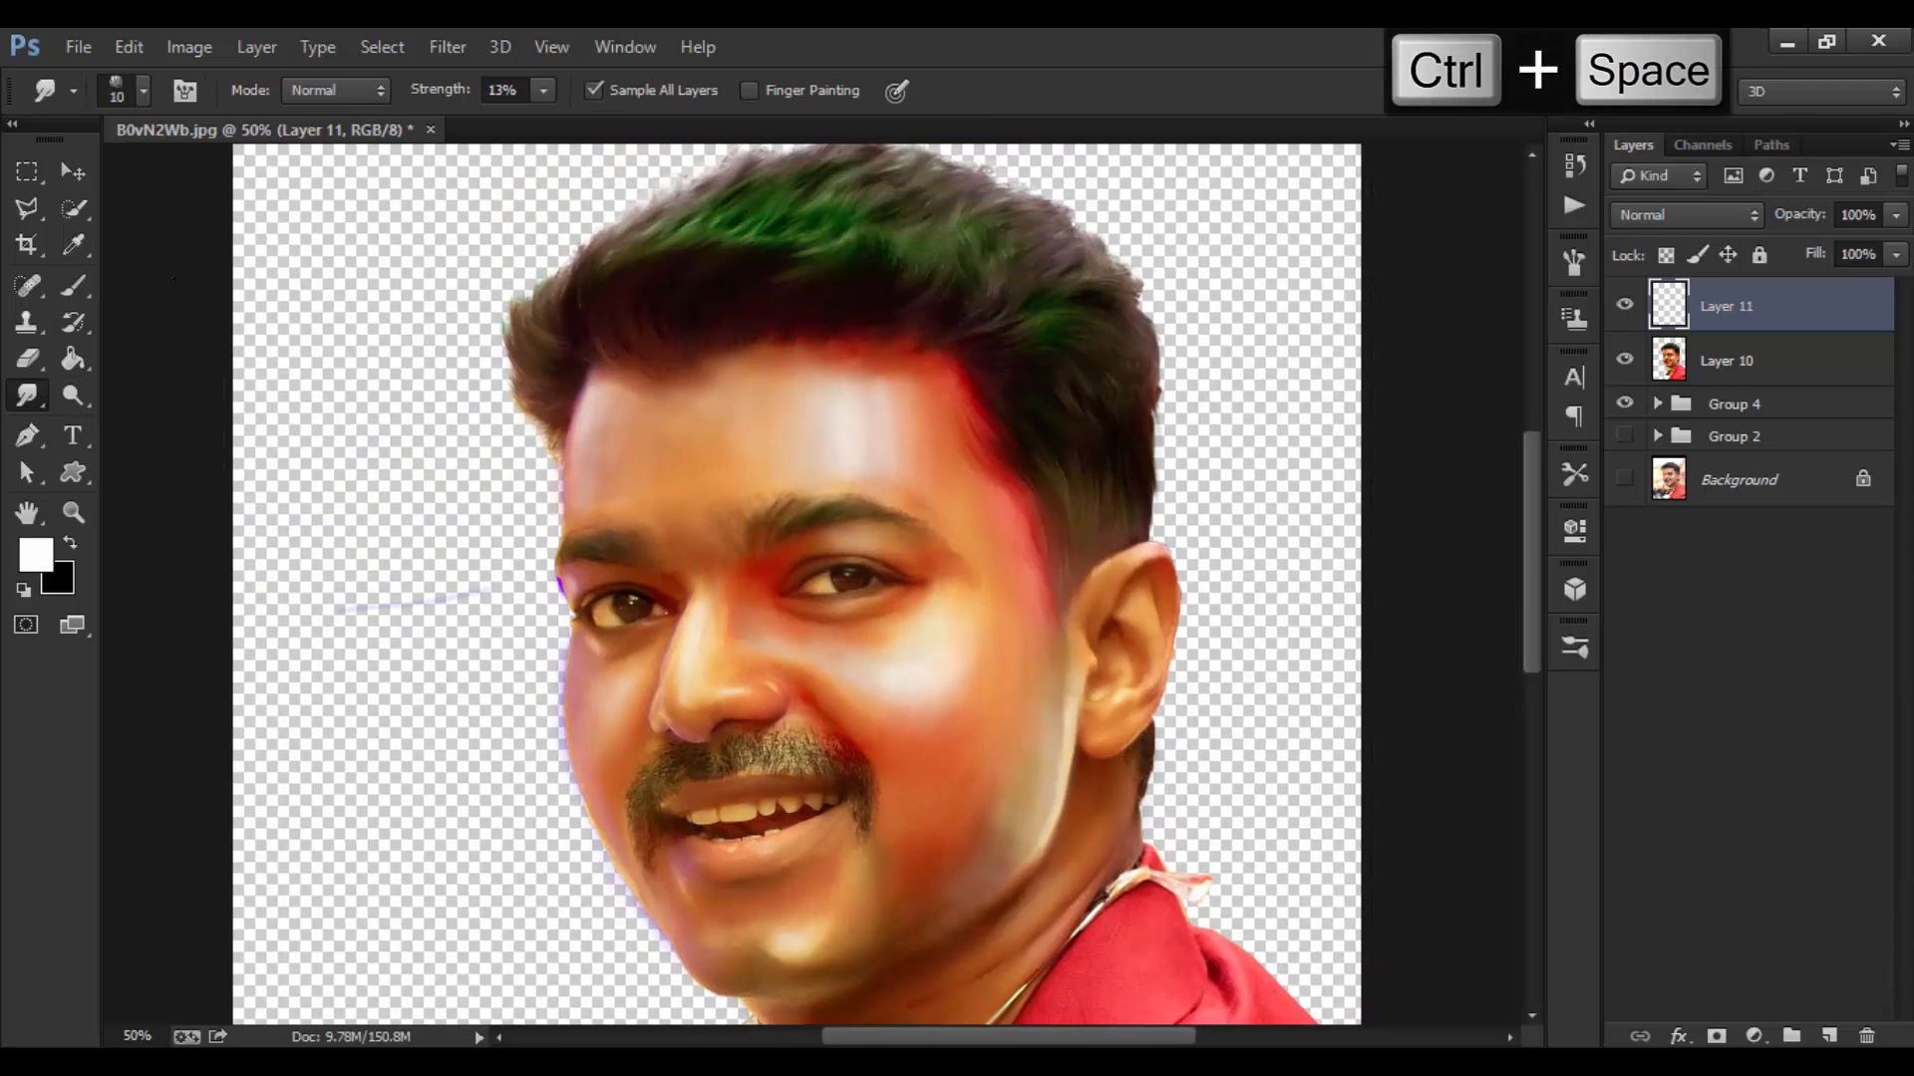
{"action": "left_click", "coordinate": [142, 92]}
{"action": "scroll", "coordinate": [527, 473], "scroll_direction": "down", "scroll_amount": 8}
{"action": "left_click", "coordinate": [351, 731]}
Step: Set smudge Strength to 9%, shrink the tip, and set brush spacing to 75% in the Brush panel
{"action": "left_click_drag", "start_coordinate": [436, 94], "coordinate": [441, 101]}
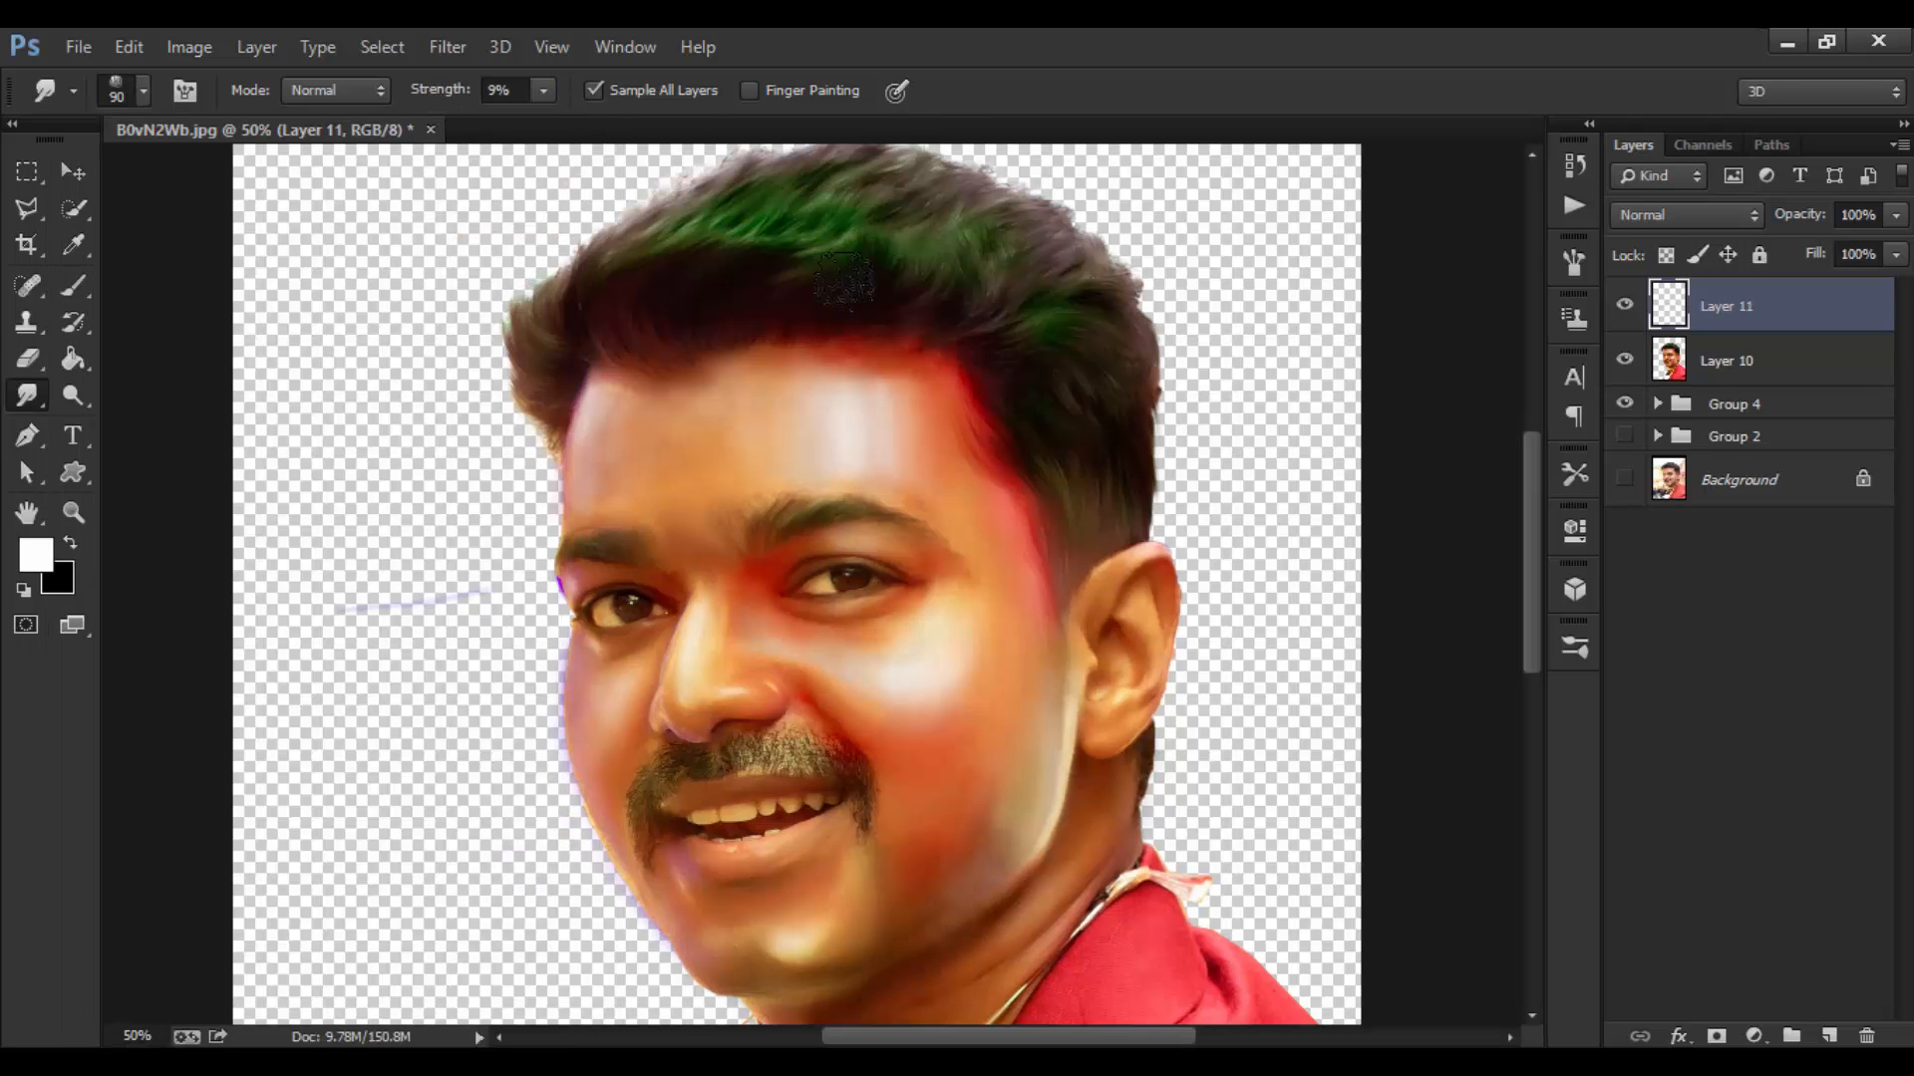
{"action": "key", "text": "bracketleft"}
{"action": "key", "text": "bracketleft"}
{"action": "left_click", "coordinate": [1574, 262]}
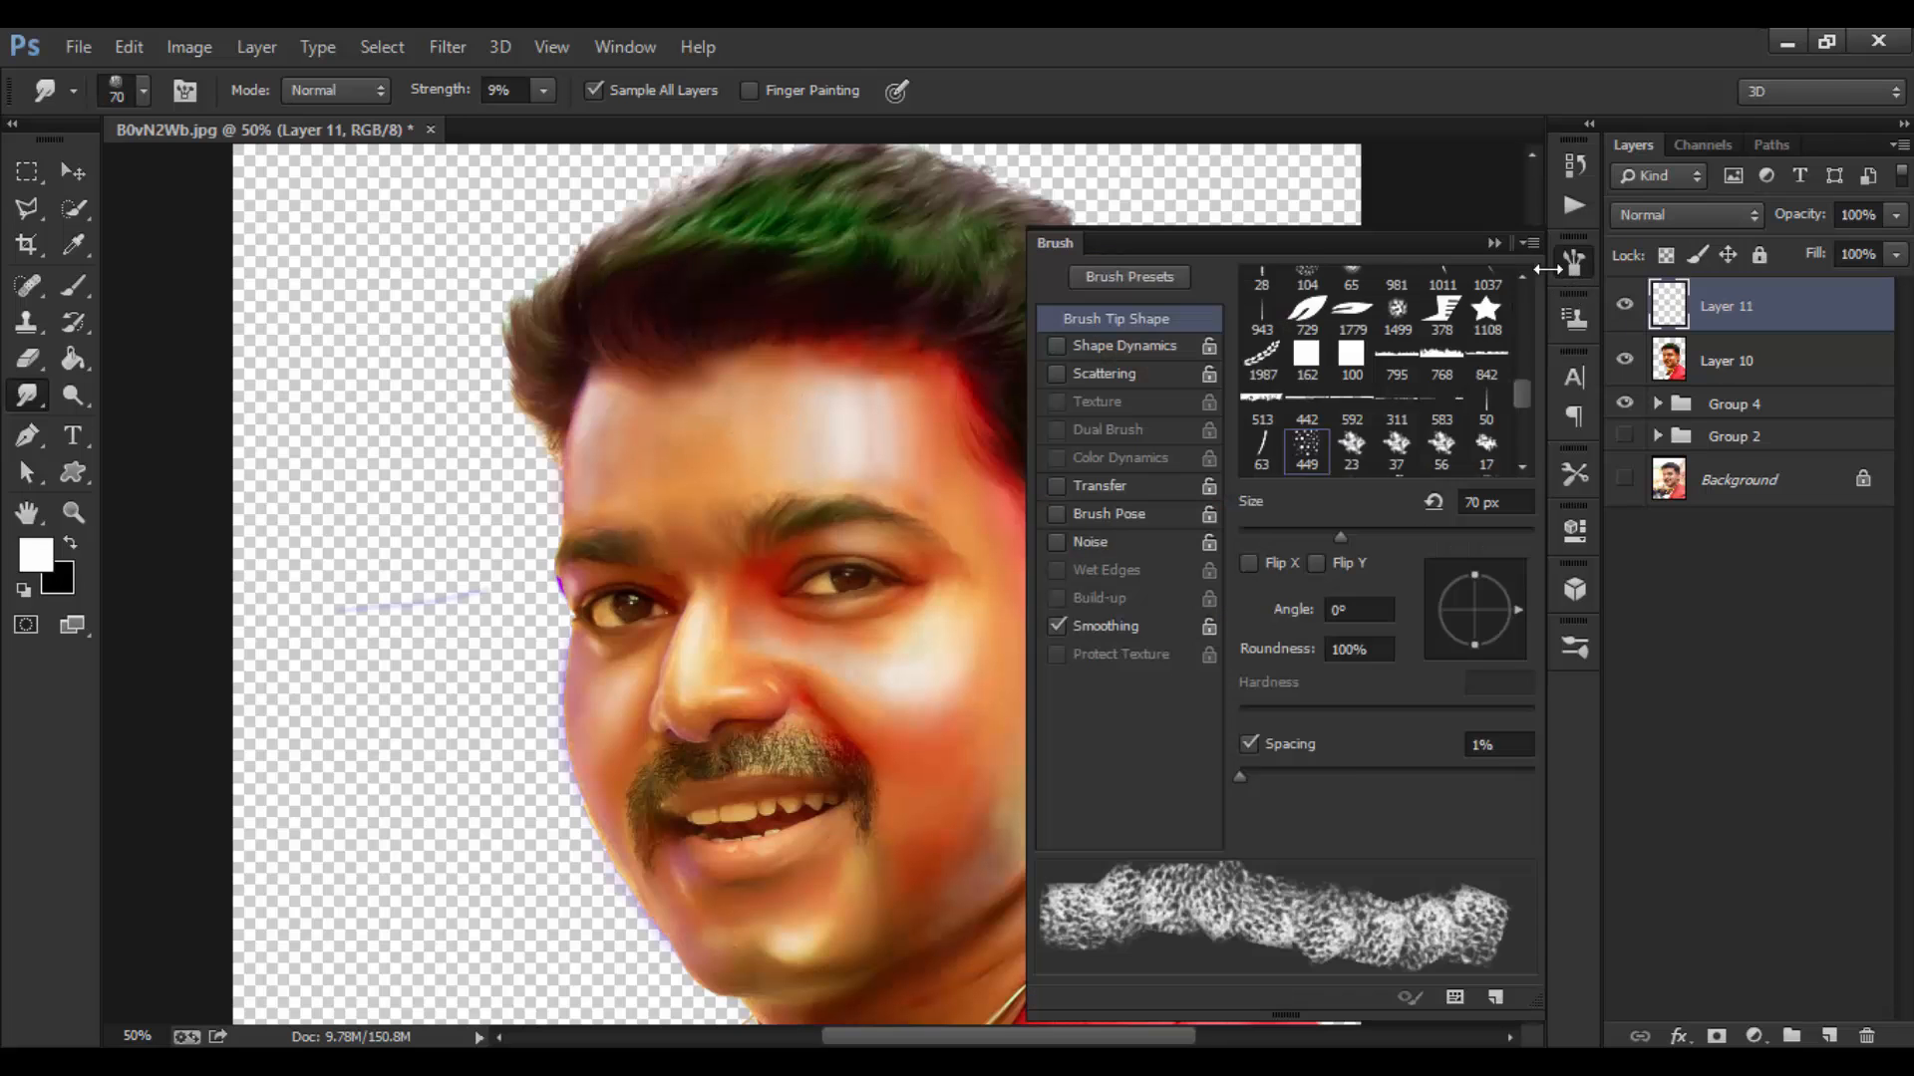
{"action": "left_click", "coordinate": [1250, 746]}
{"action": "left_click", "coordinate": [1493, 244]}
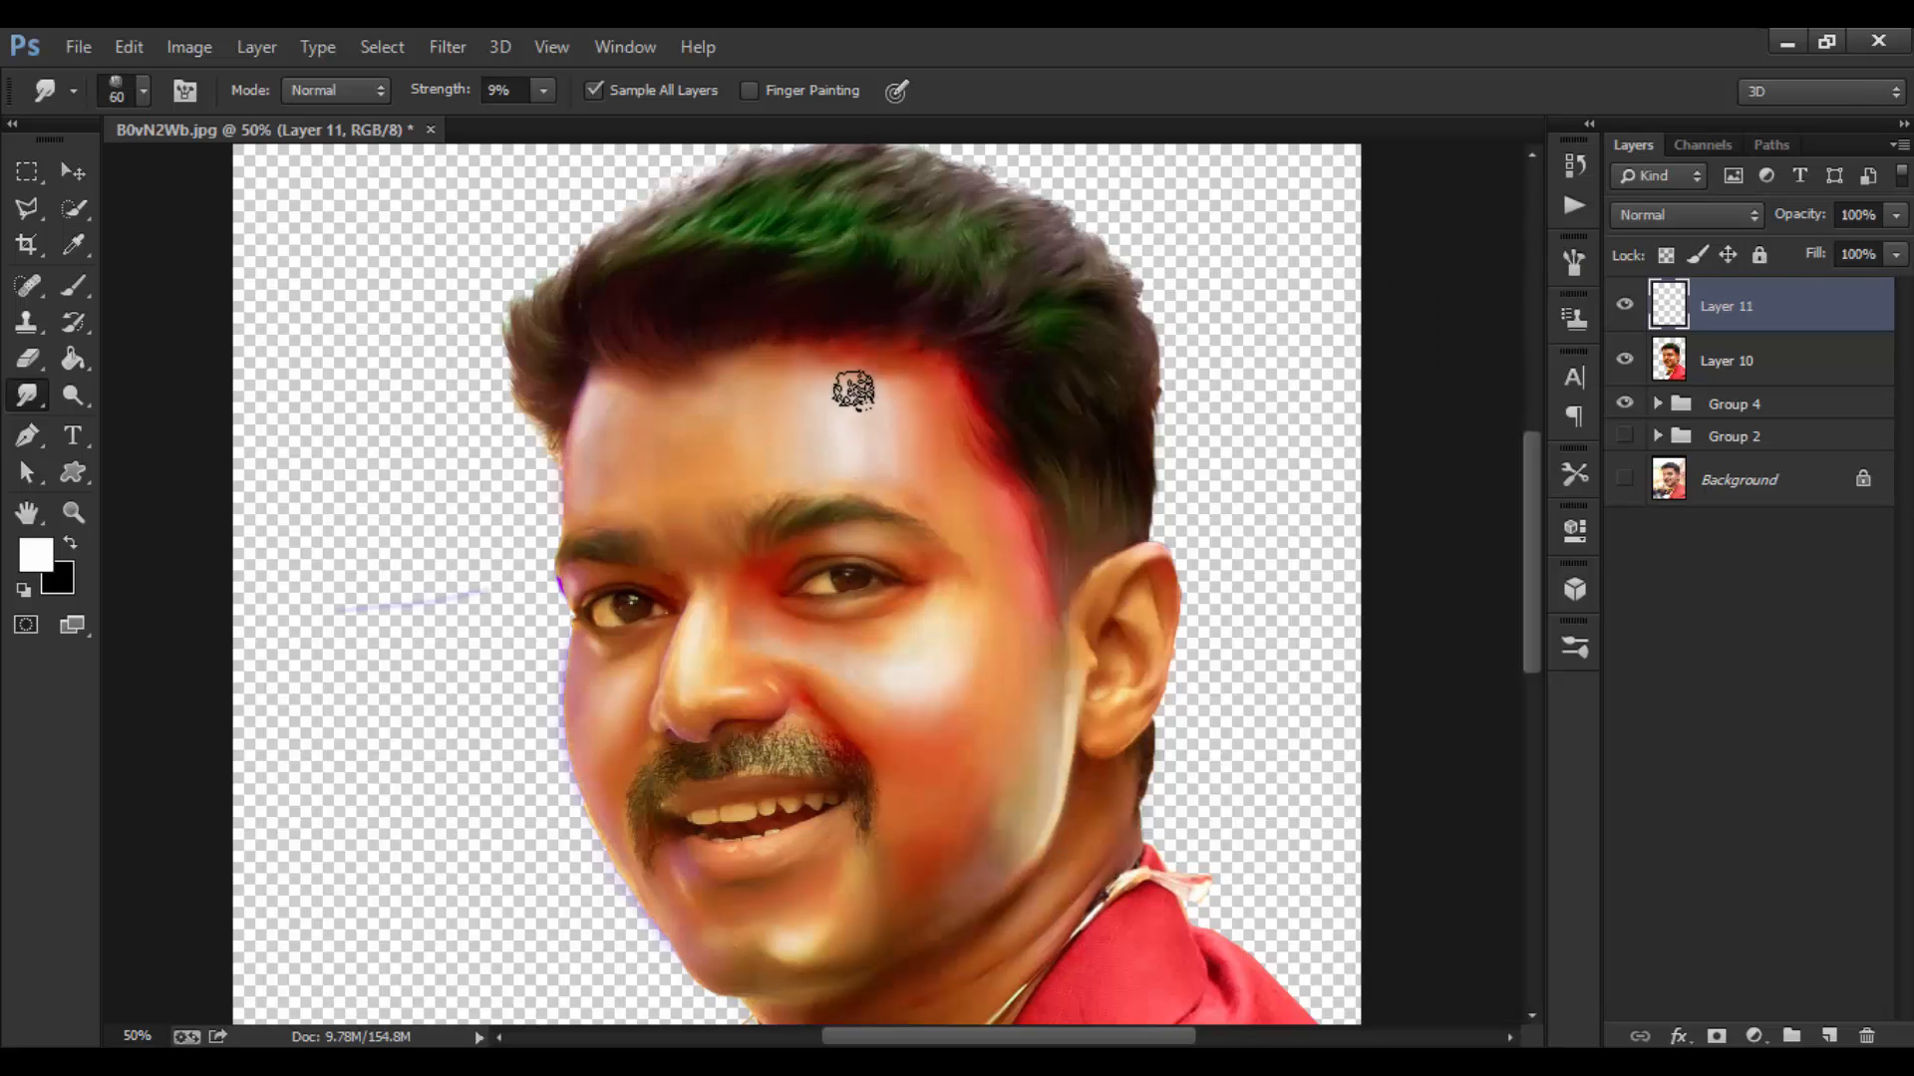
Step: Zoom in closer on the face and size the smudge brush to about 45 px
{"action": "key", "text": "ctrl+equal"}
{"action": "key", "text": "bracketright"}
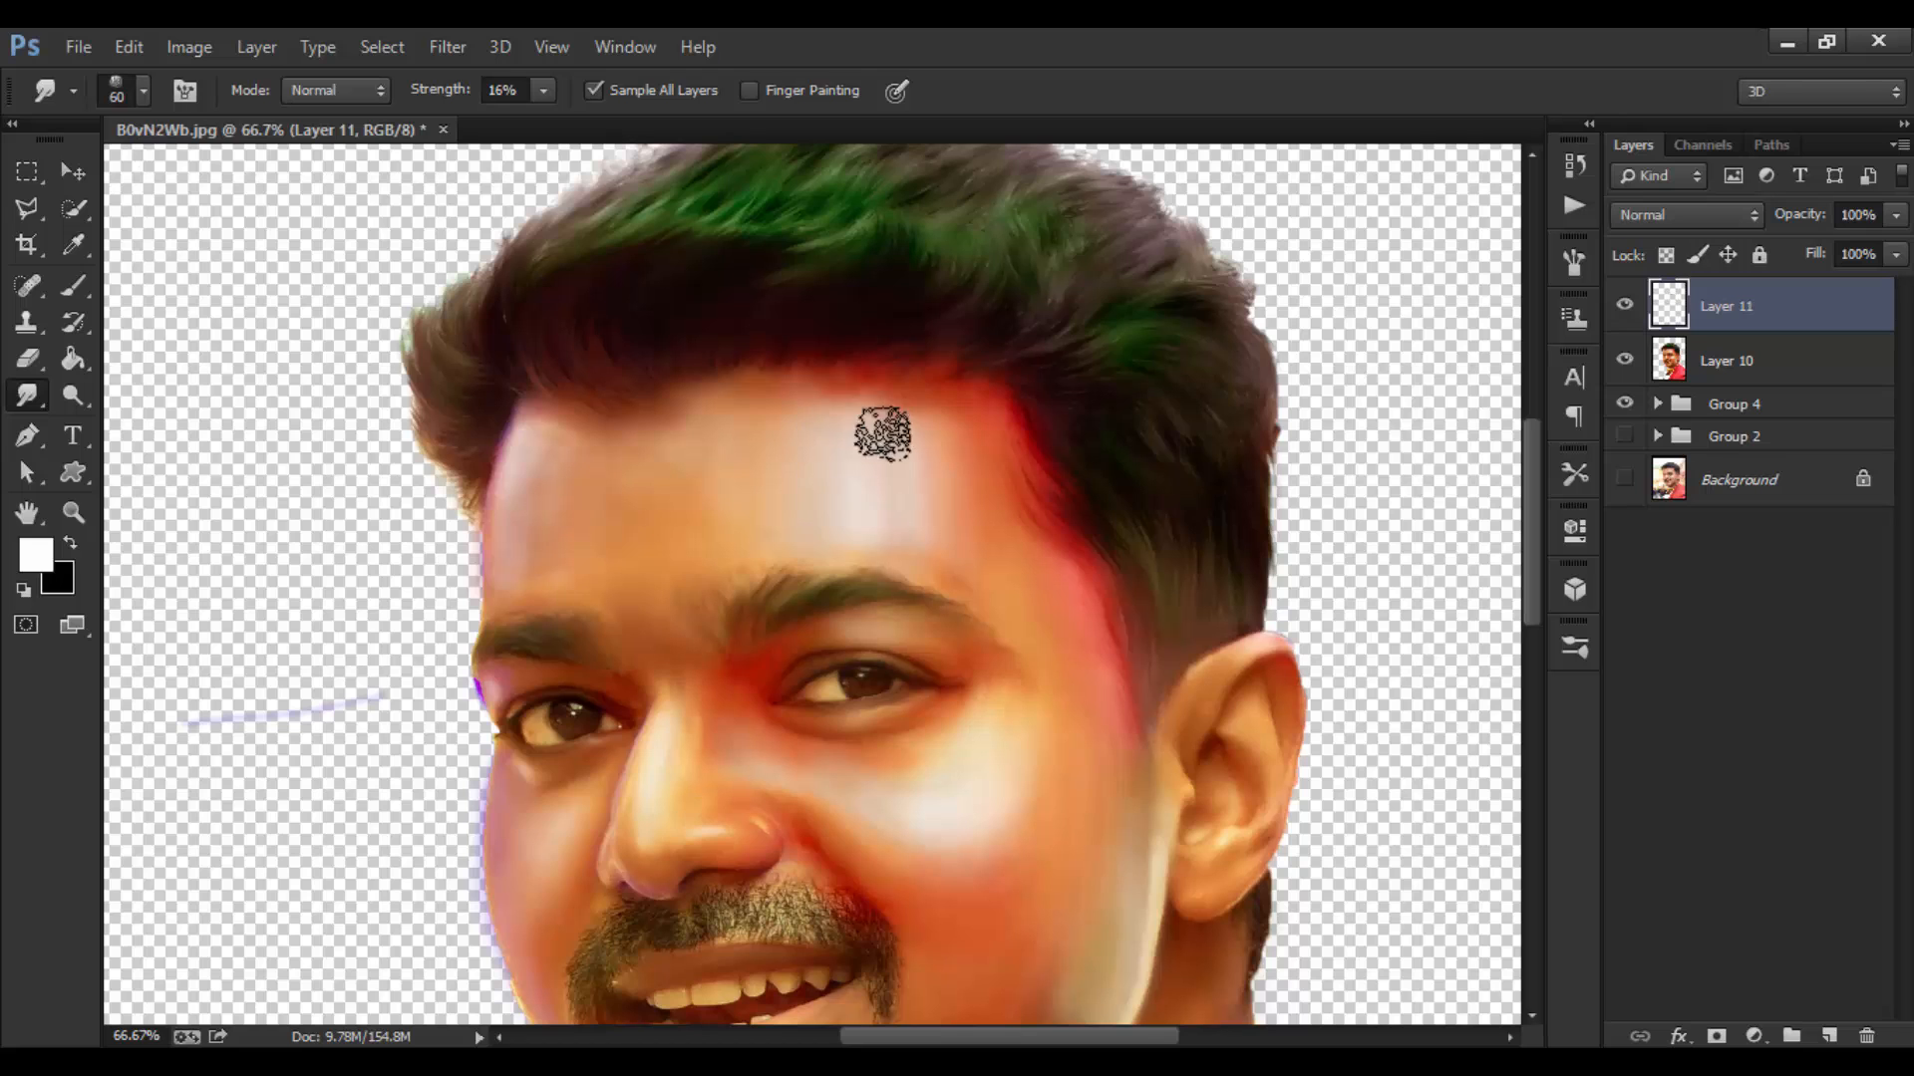
{"action": "key", "text": "bracketright"}
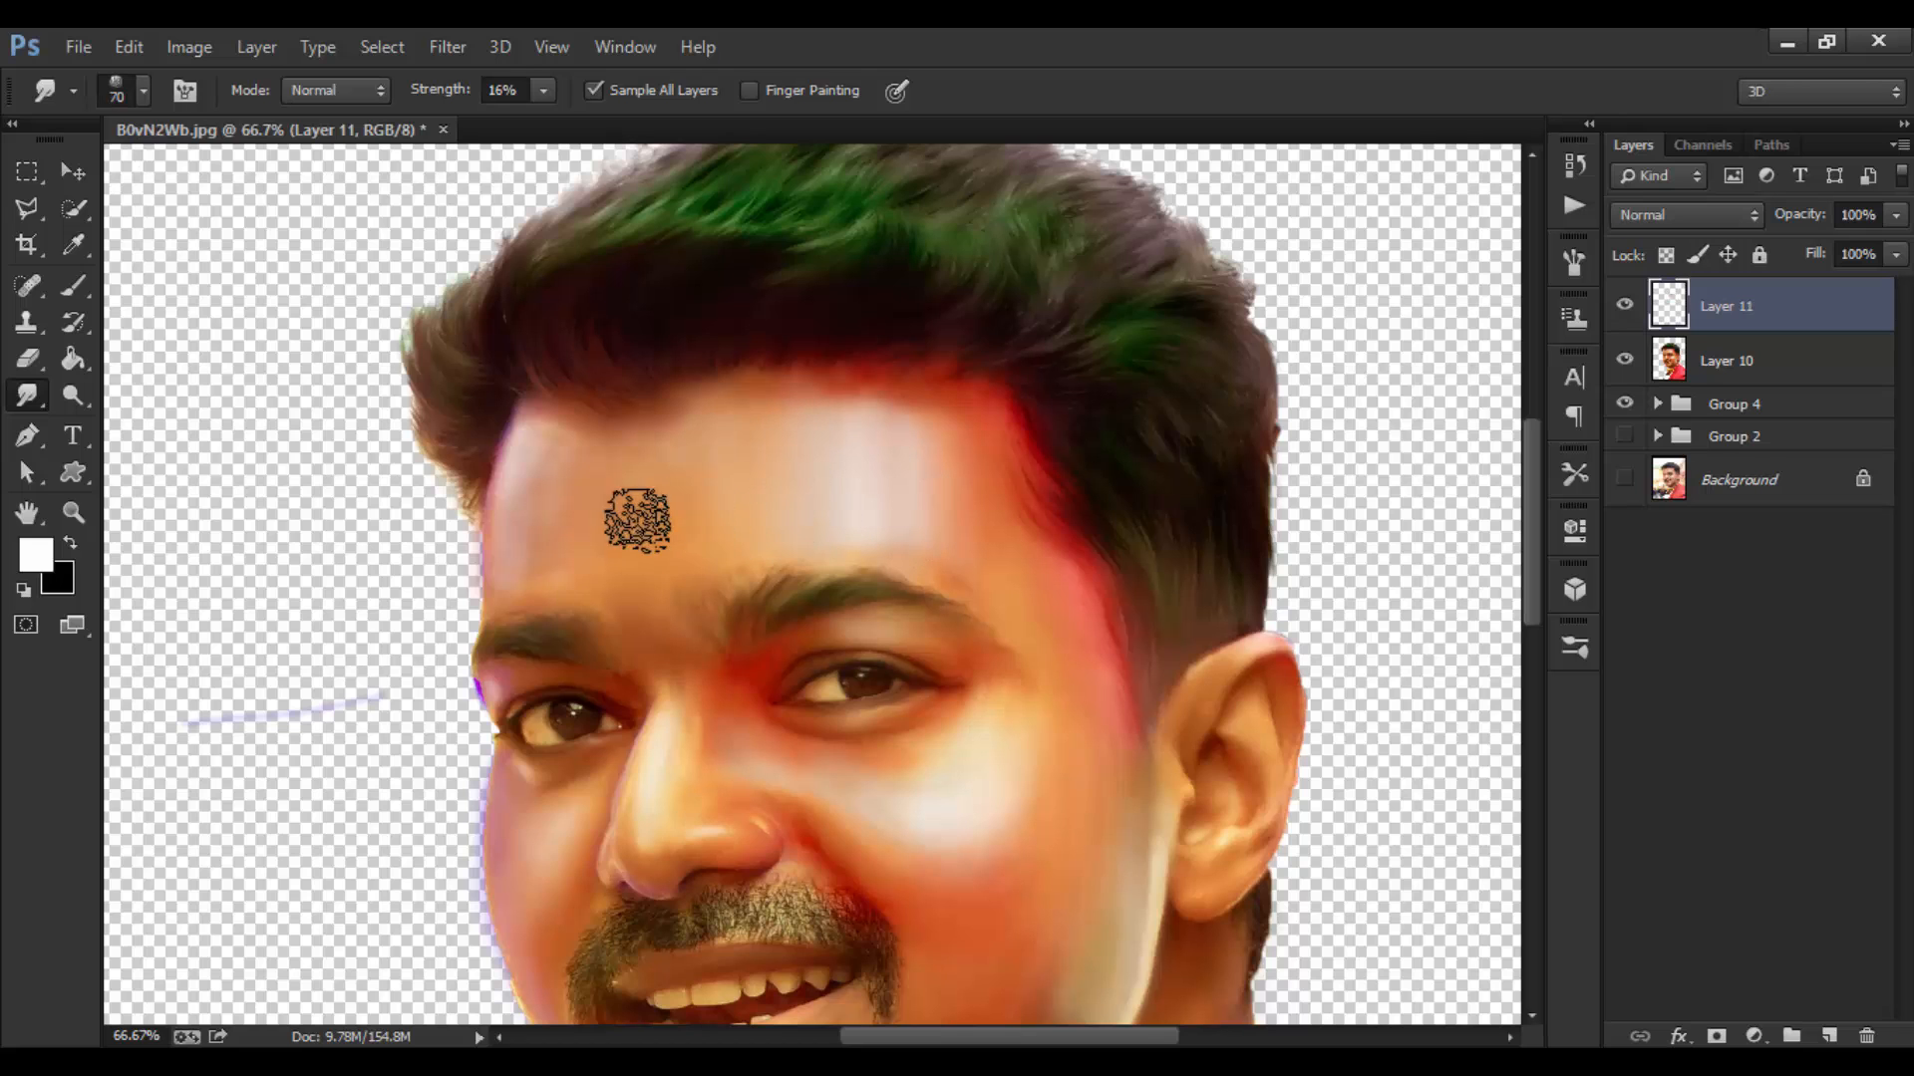
{"action": "key", "text": "bracketleft"}
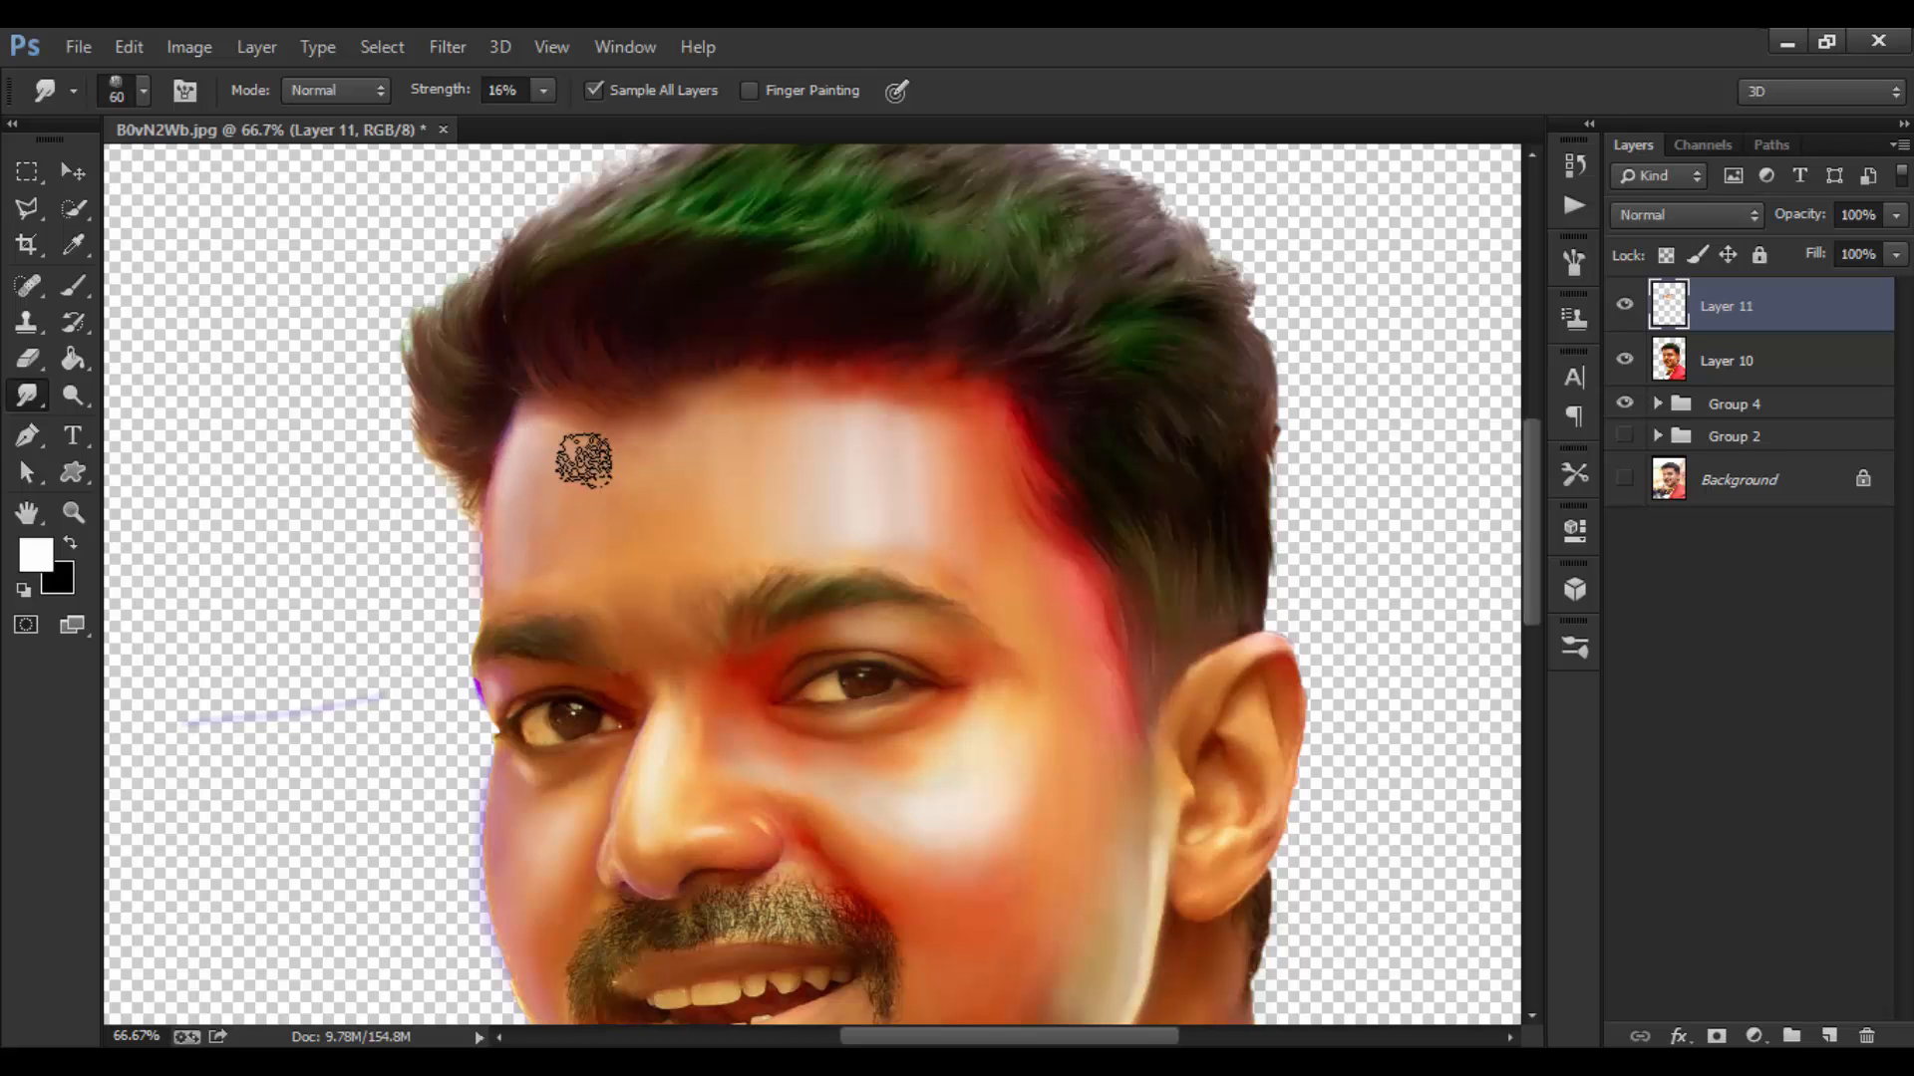
{"action": "key", "text": "bracketright"}
{"action": "key", "text": "bracketleft"}
{"action": "key", "text": "bracketleft"}
{"action": "key", "text": "bracketleft"}
{"action": "key", "text": "bracketleft"}
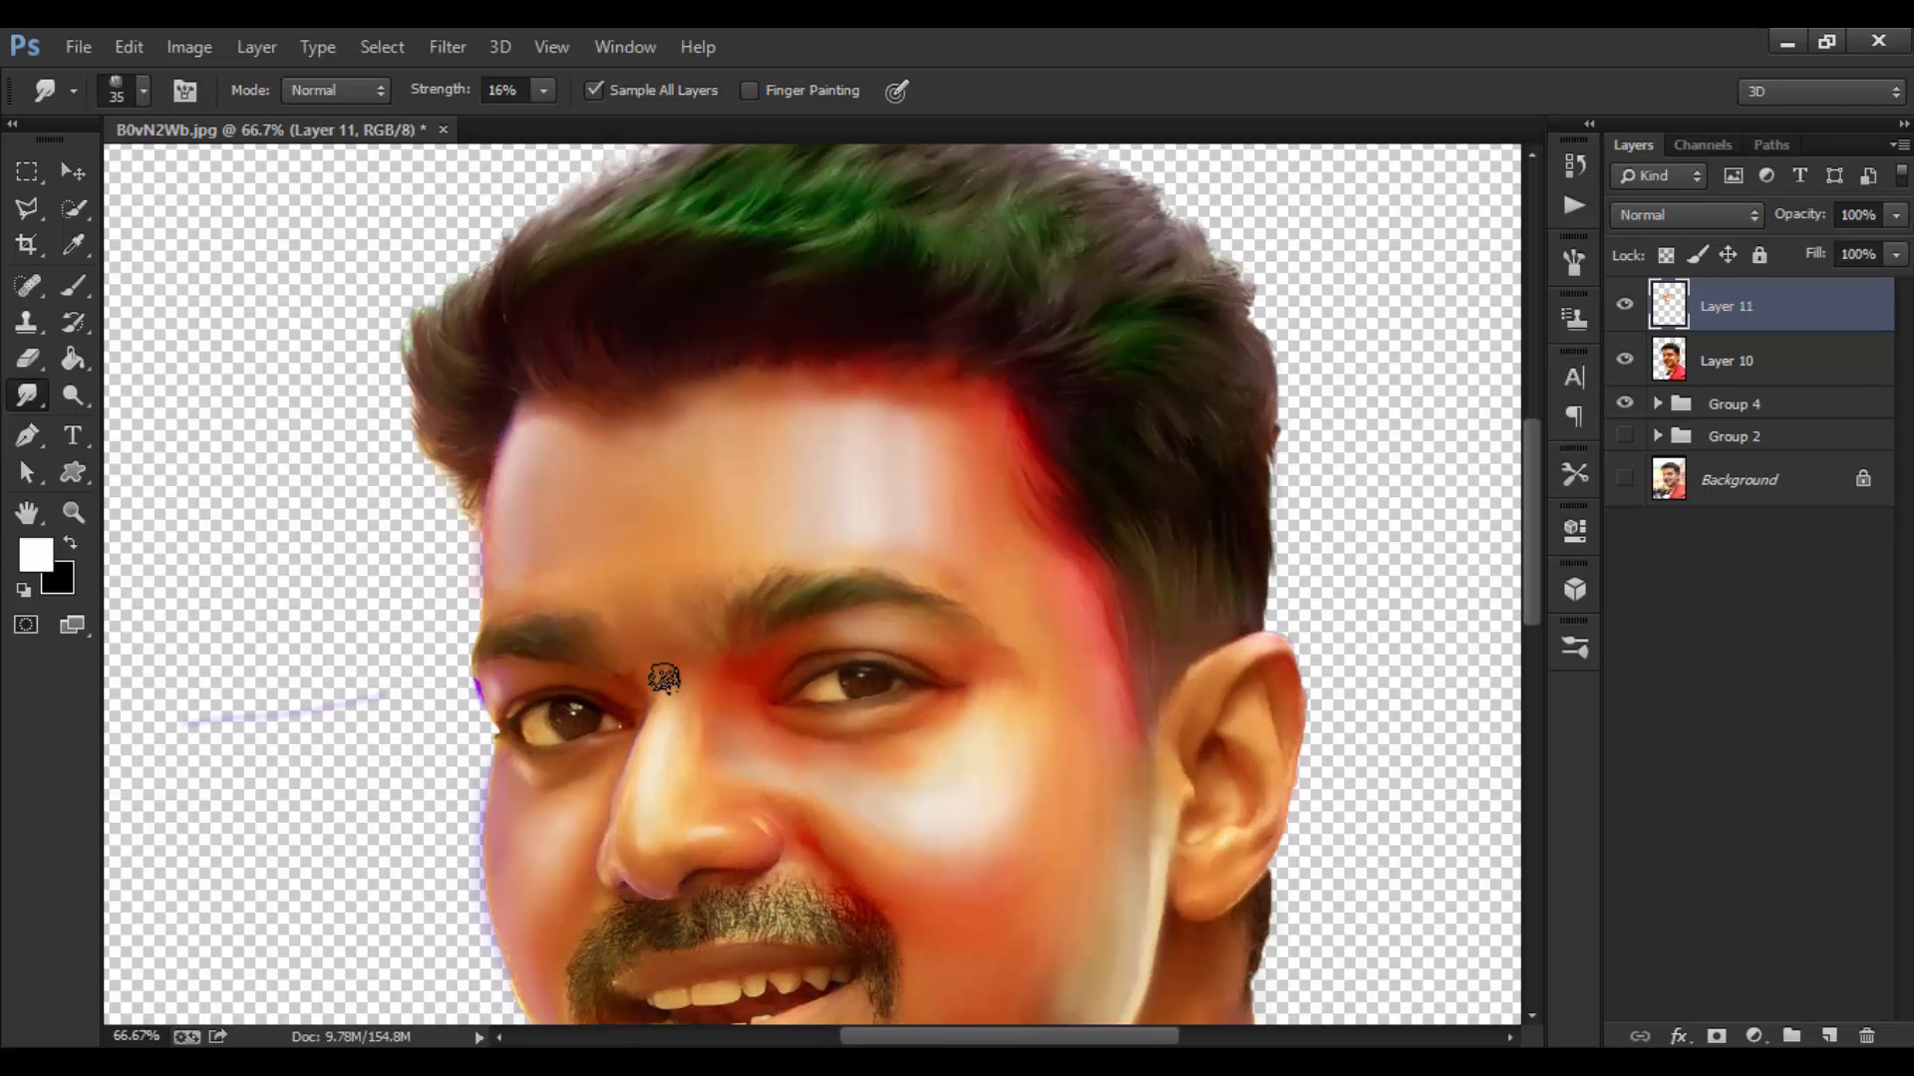
{"action": "scroll", "coordinate": [709, 696], "scroll_direction": "down", "scroll_amount": 2}
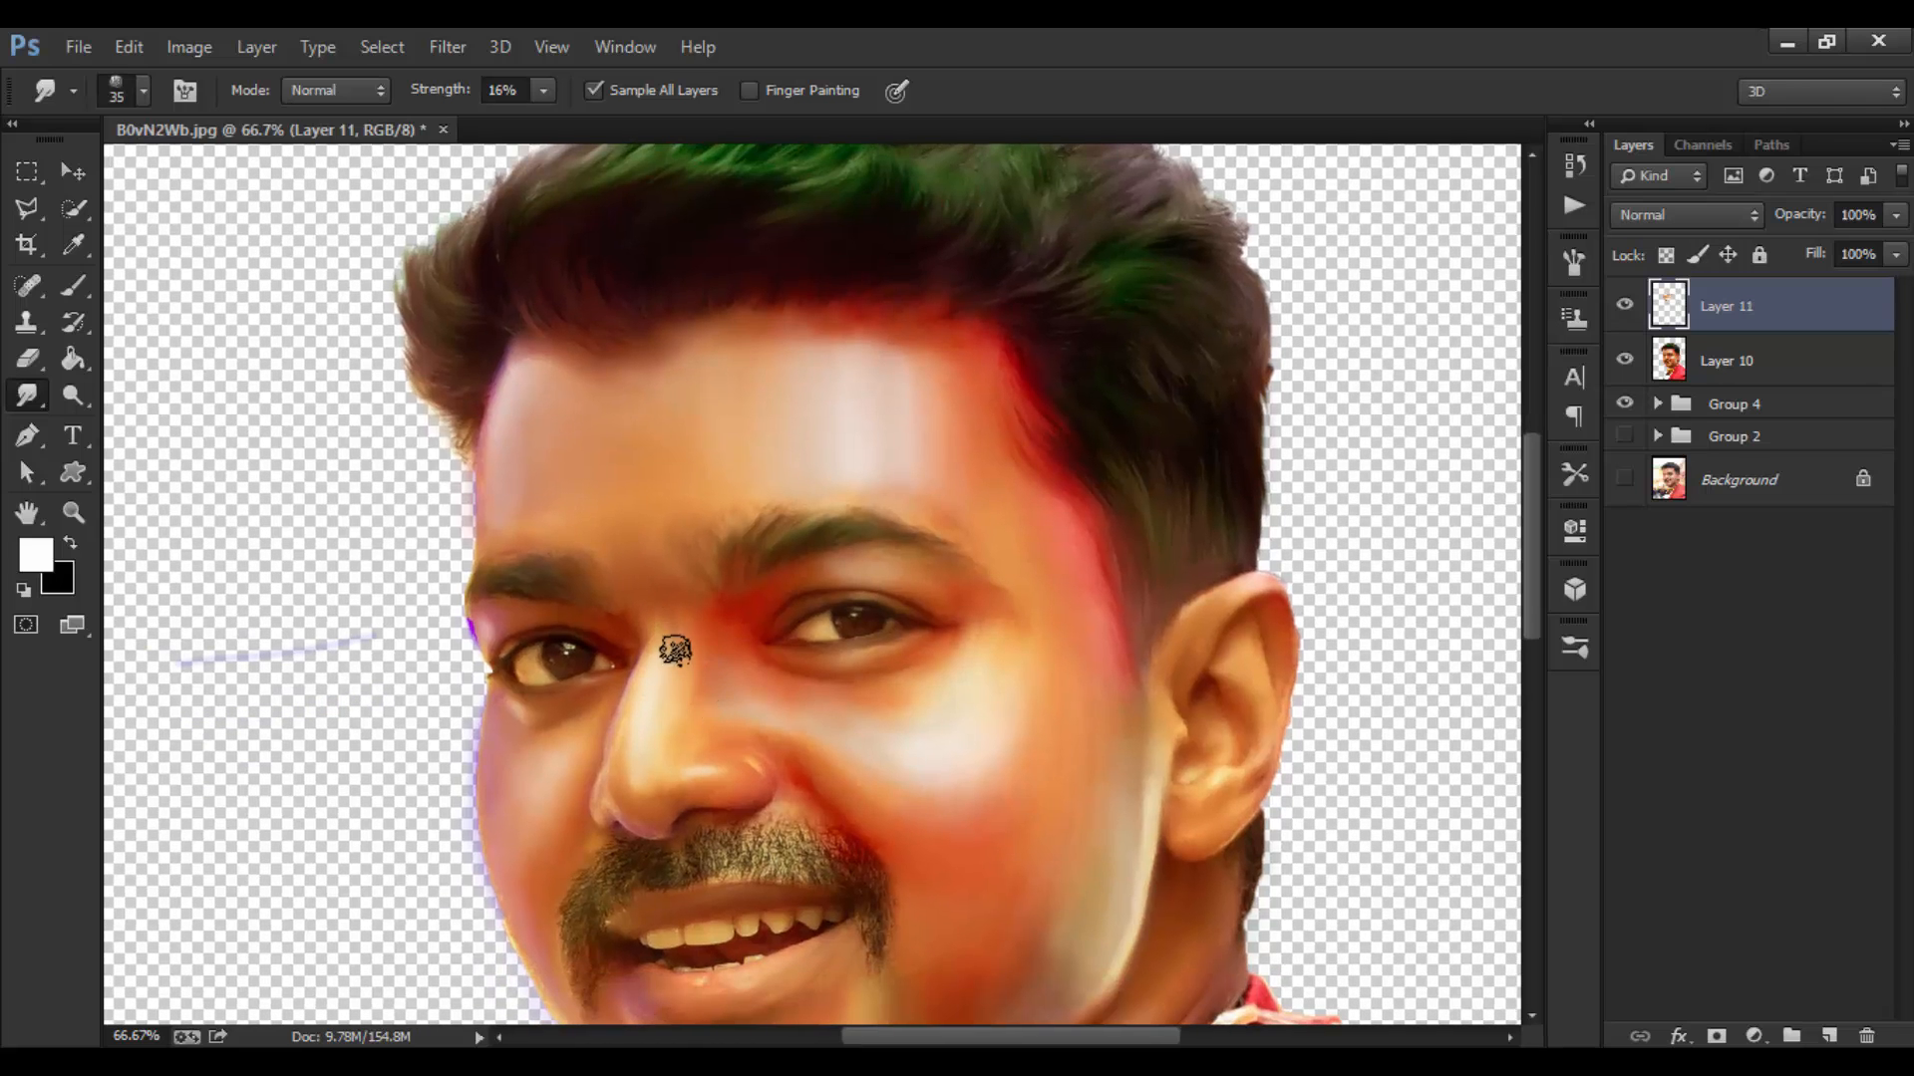
{"action": "key", "text": "bracketright"}
Step: Smudge the cheek highlight into the skin and work down the lower face with a 30–60 px brush
{"action": "mouse_move", "coordinate": [839, 709]}
{"action": "left_mouse_down"}
{"action": "mouse_move", "coordinate": [941, 701]}
{"action": "mouse_move", "coordinate": [863, 733]}
{"action": "mouse_move", "coordinate": [982, 630]}
{"action": "mouse_move", "coordinate": [991, 653]}
{"action": "mouse_move", "coordinate": [1030, 557]}
{"action": "left_mouse_up"}
{"action": "key", "text": "bracketright"}
{"action": "key", "text": "bracketright"}
{"action": "mouse_move", "coordinate": [952, 641]}
{"action": "left_mouse_down"}
{"action": "mouse_move", "coordinate": [992, 578]}
{"action": "mouse_move", "coordinate": [885, 601]}
{"action": "left_mouse_up"}
{"action": "key", "text": "bracketleft"}
{"action": "key", "text": "bracketleft"}
{"action": "key", "text": "bracketleft"}
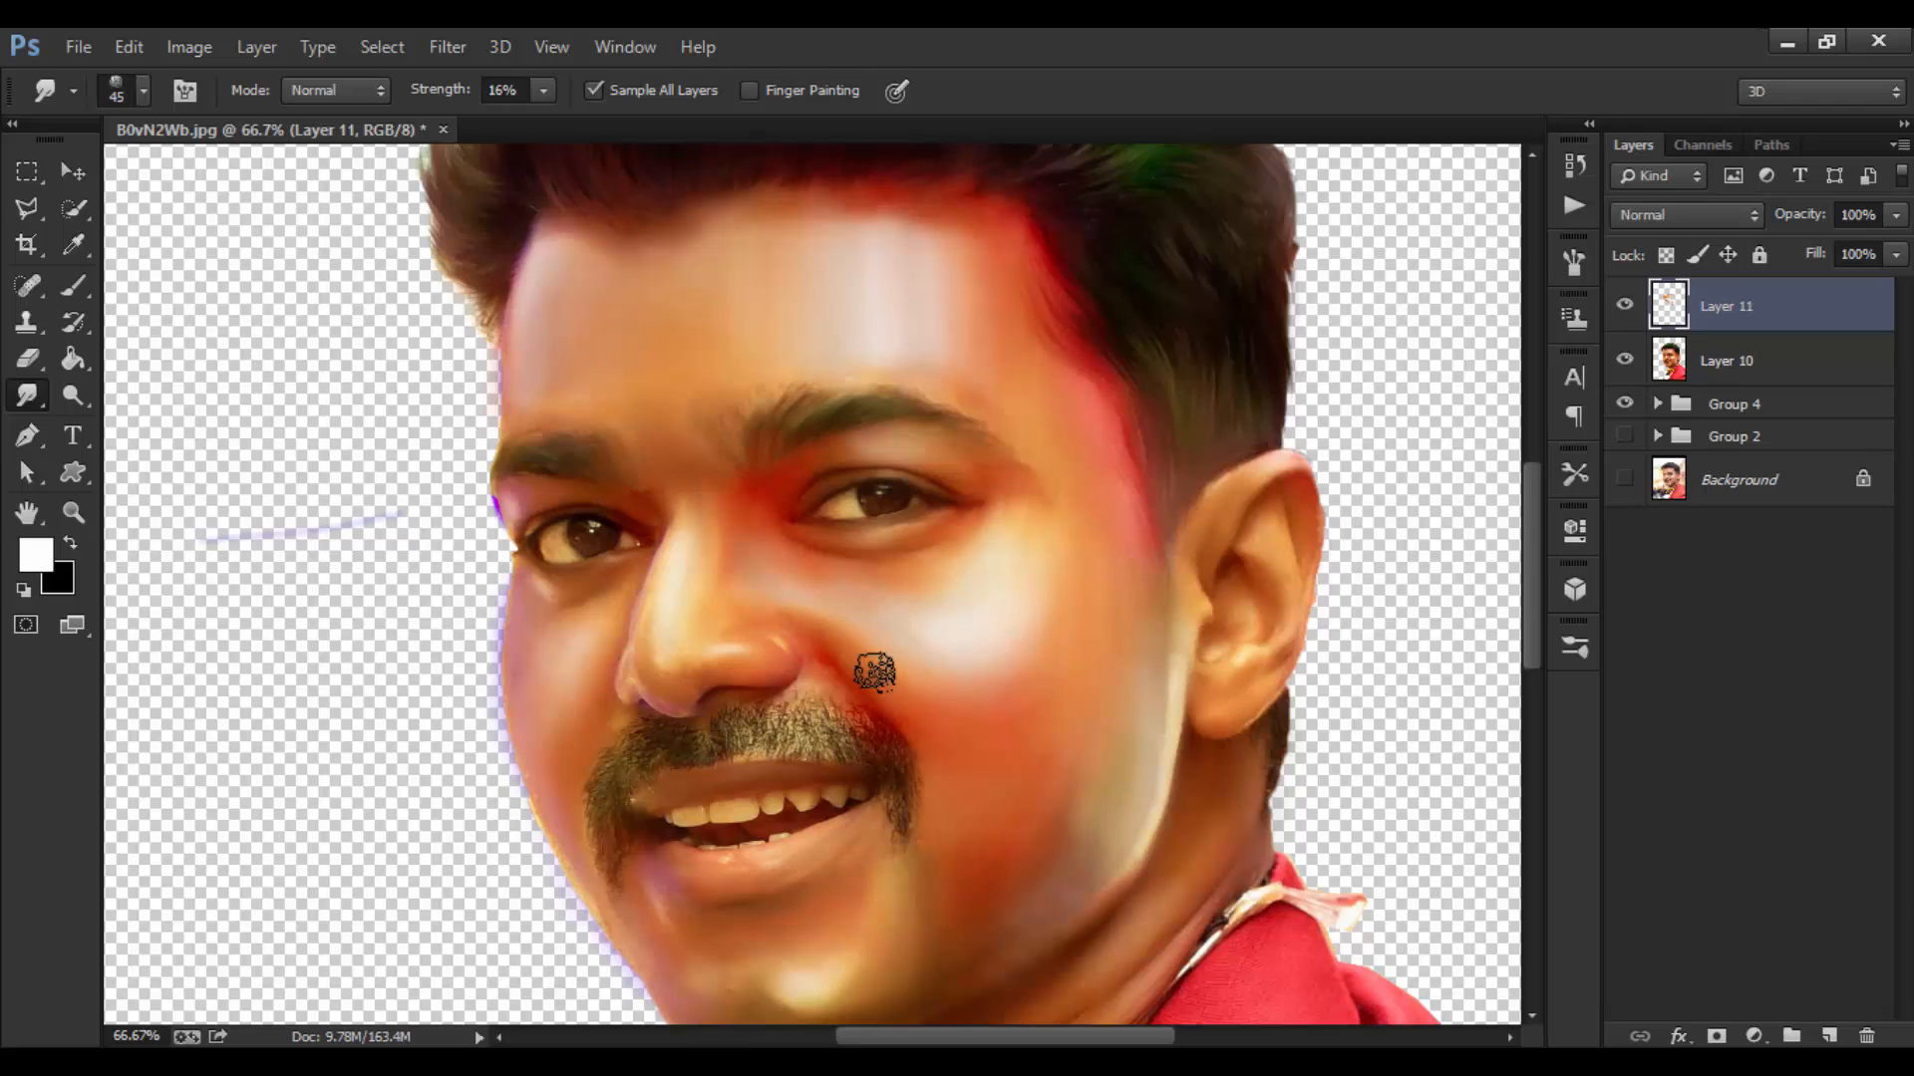
{"action": "key", "text": "bracketleft"}
{"action": "scroll", "coordinate": [994, 677], "scroll_direction": "down", "scroll_amount": 3}
{"action": "key", "text": "bracketleft"}
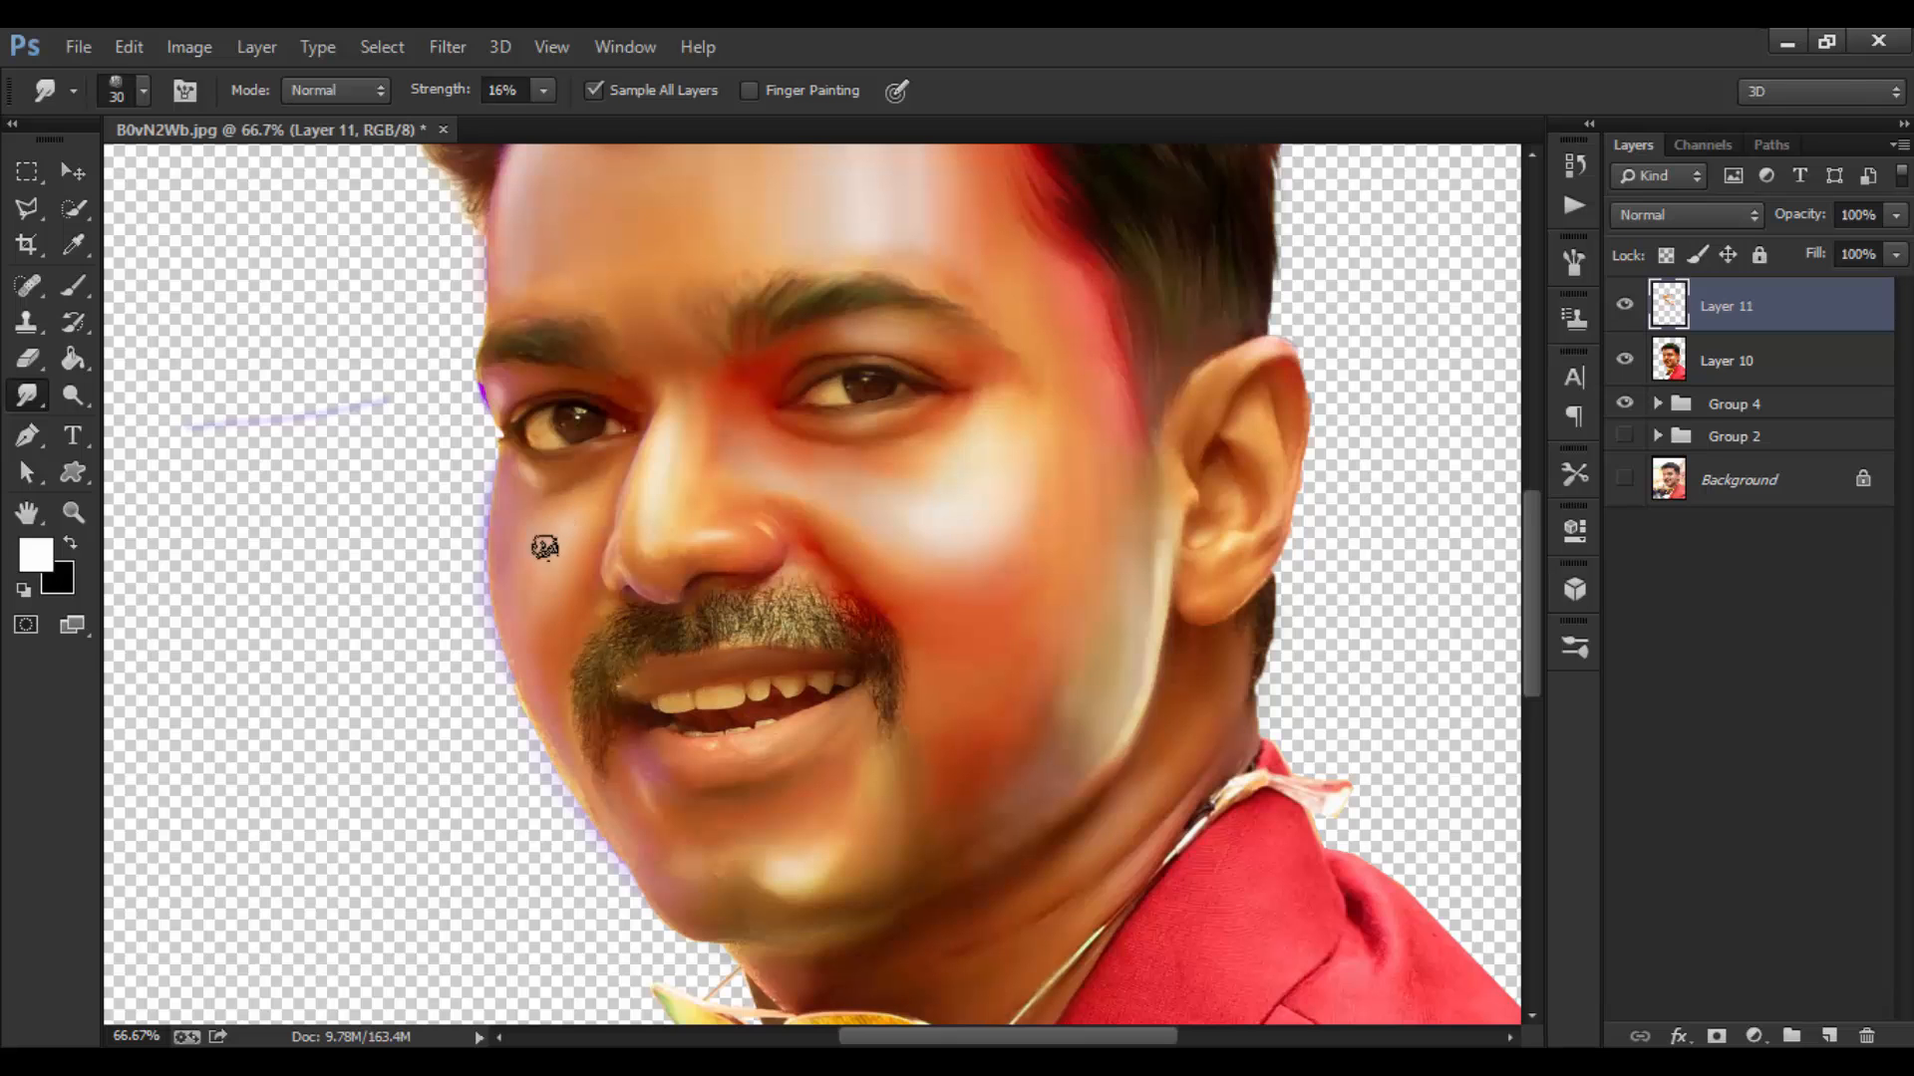
{"action": "left_click_drag", "start_coordinate": [894, 592], "coordinate": [839, 519]}
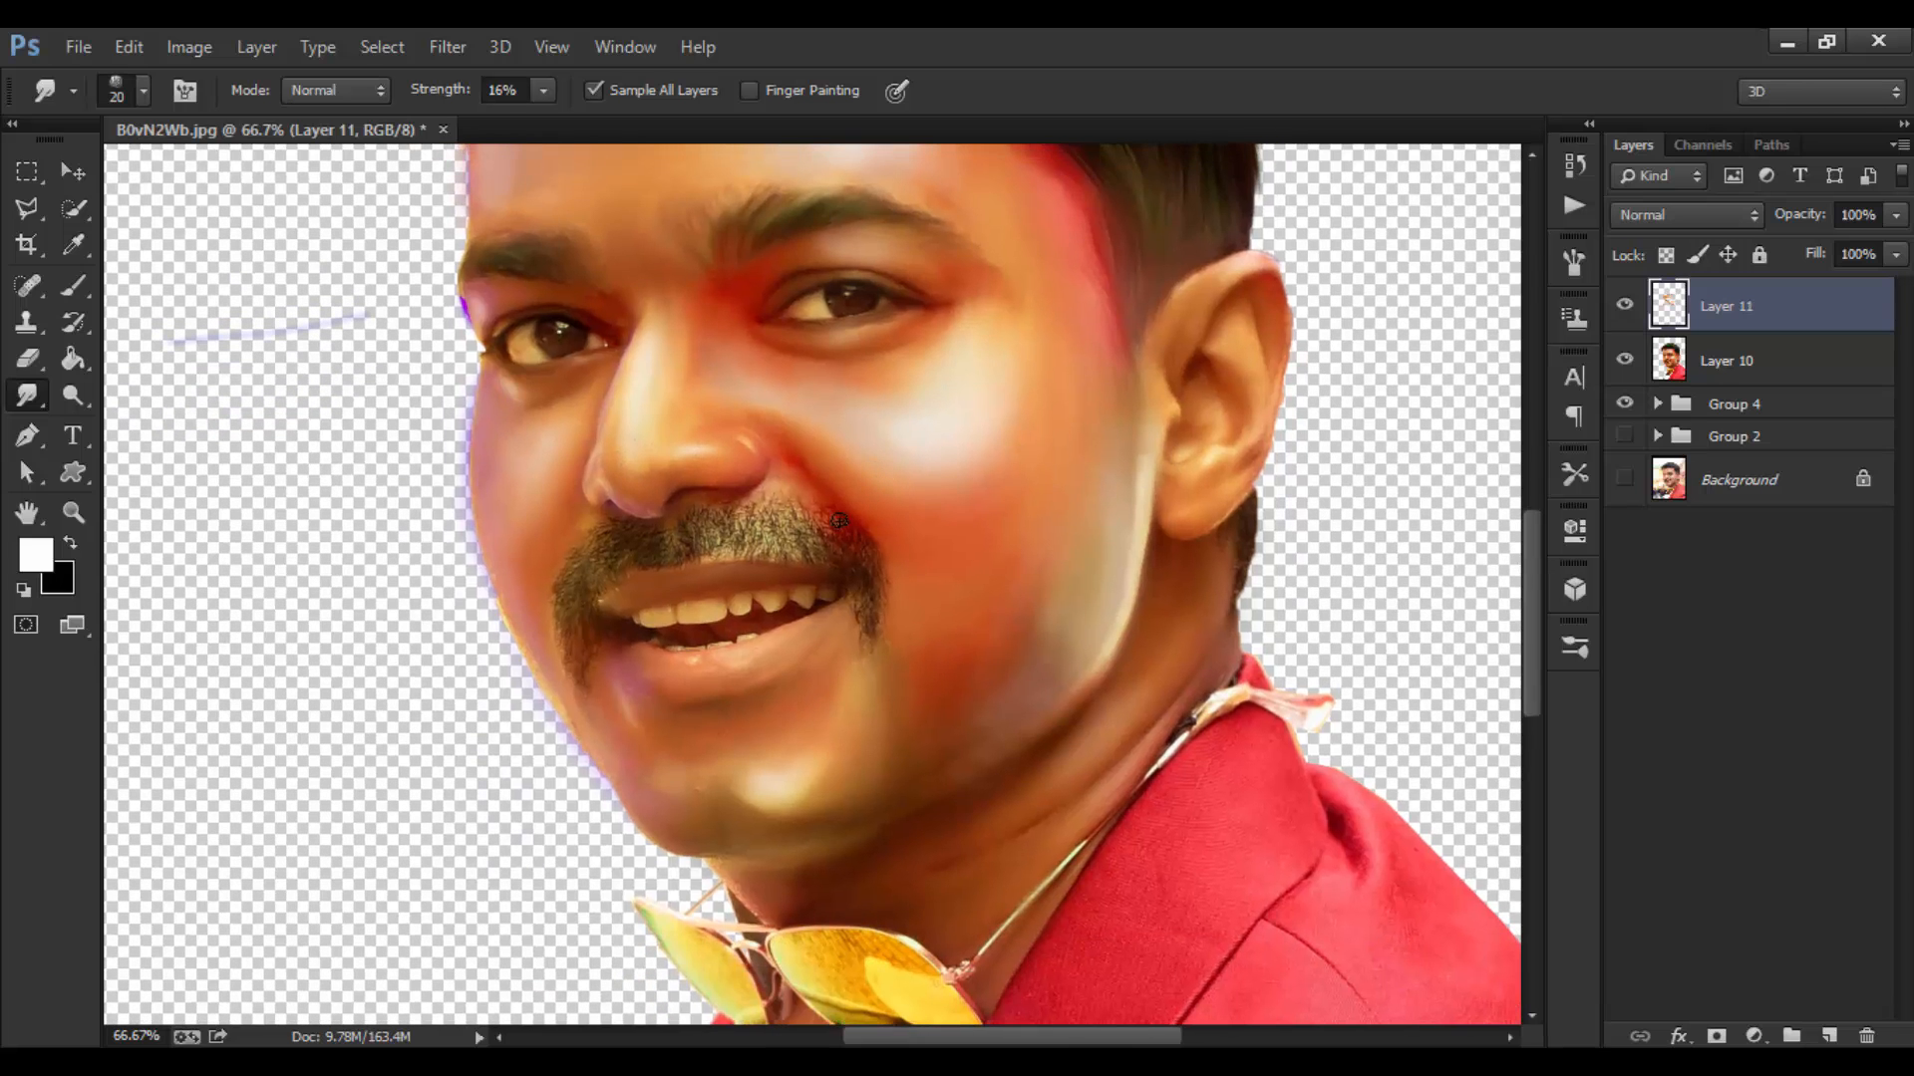
{"action": "key", "text": "bracketright"}
{"action": "key", "text": "bracketright"}
{"action": "key", "text": "bracketright"}
{"action": "key", "text": "bracketleft"}
{"action": "key", "text": "ctrl+0"}
{"action": "key", "text": "ctrl+equal"}
{"action": "key", "text": "ctrl+equal"}
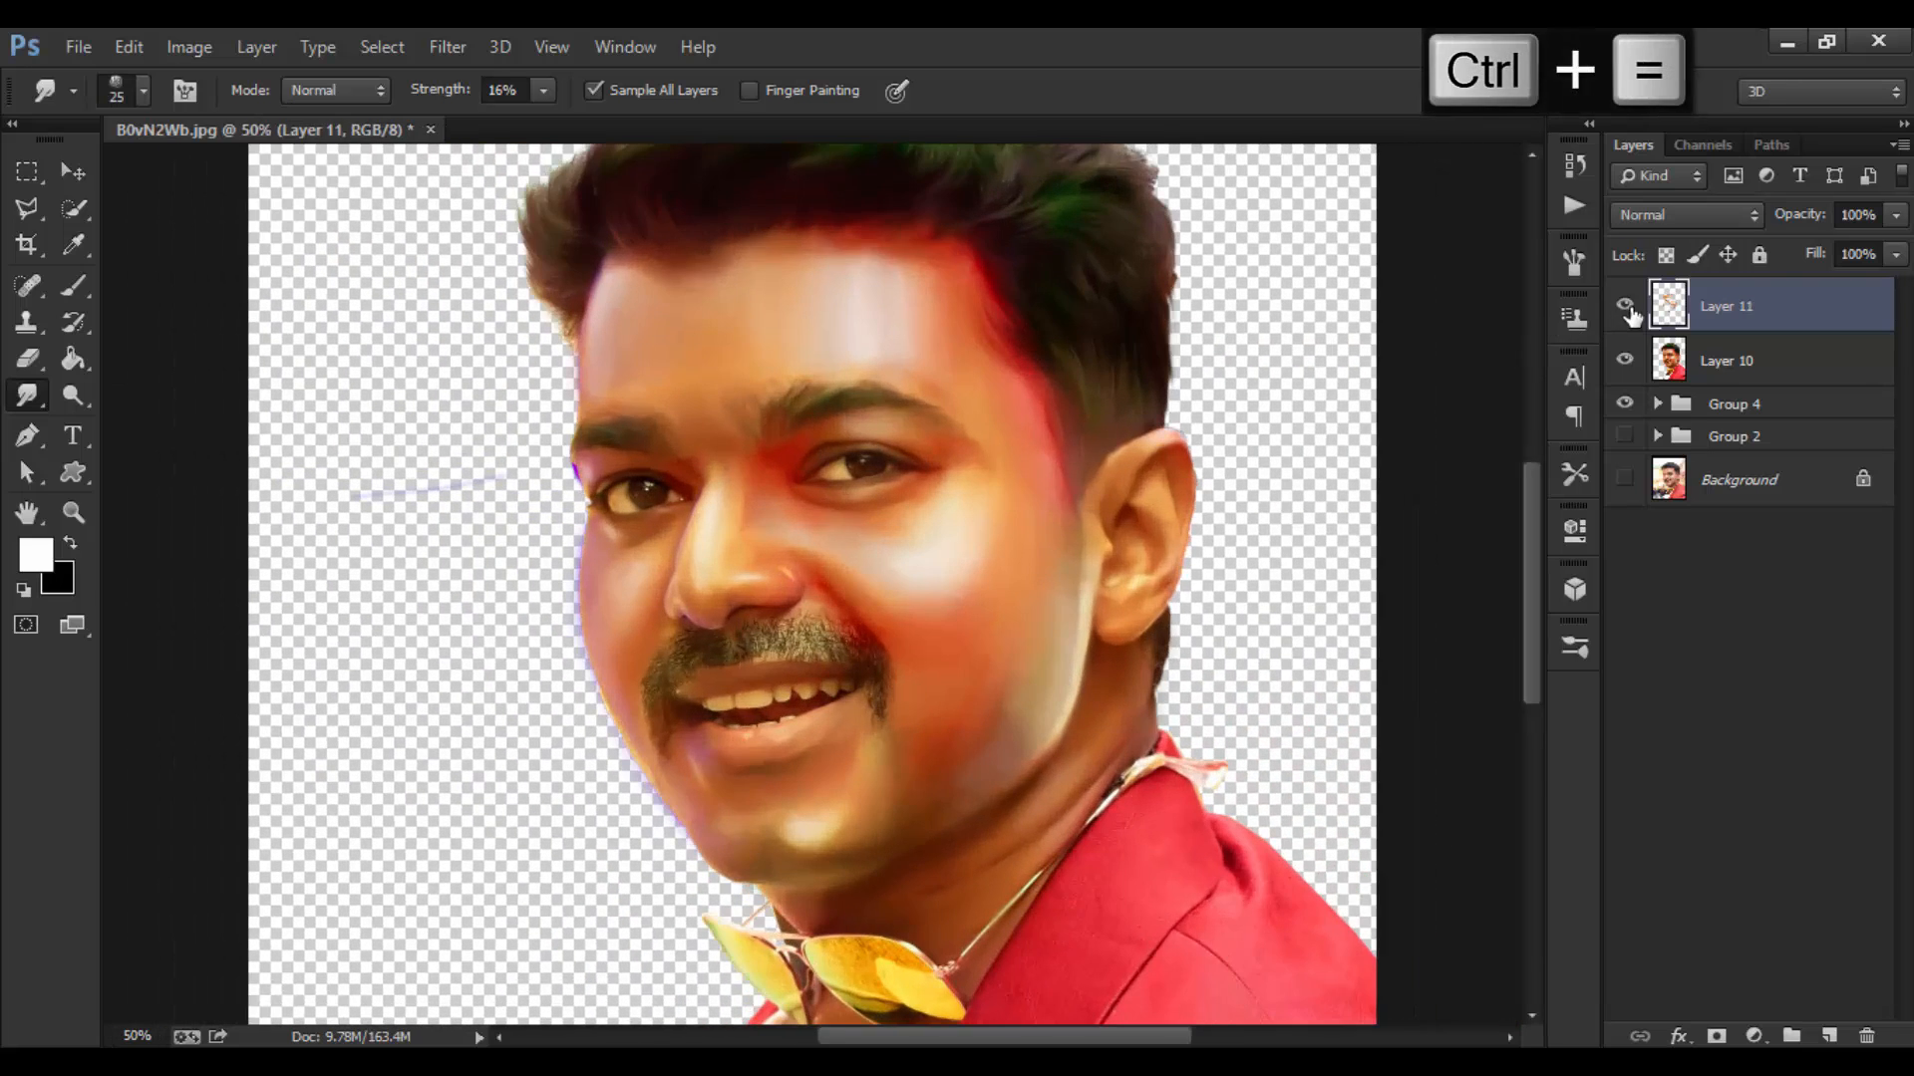
Step: Smooth the cheek, jaw and forehead skin on Layer 11 with a 50–70 px smudge brush
{"action": "key", "text": "ctrl+minus"}
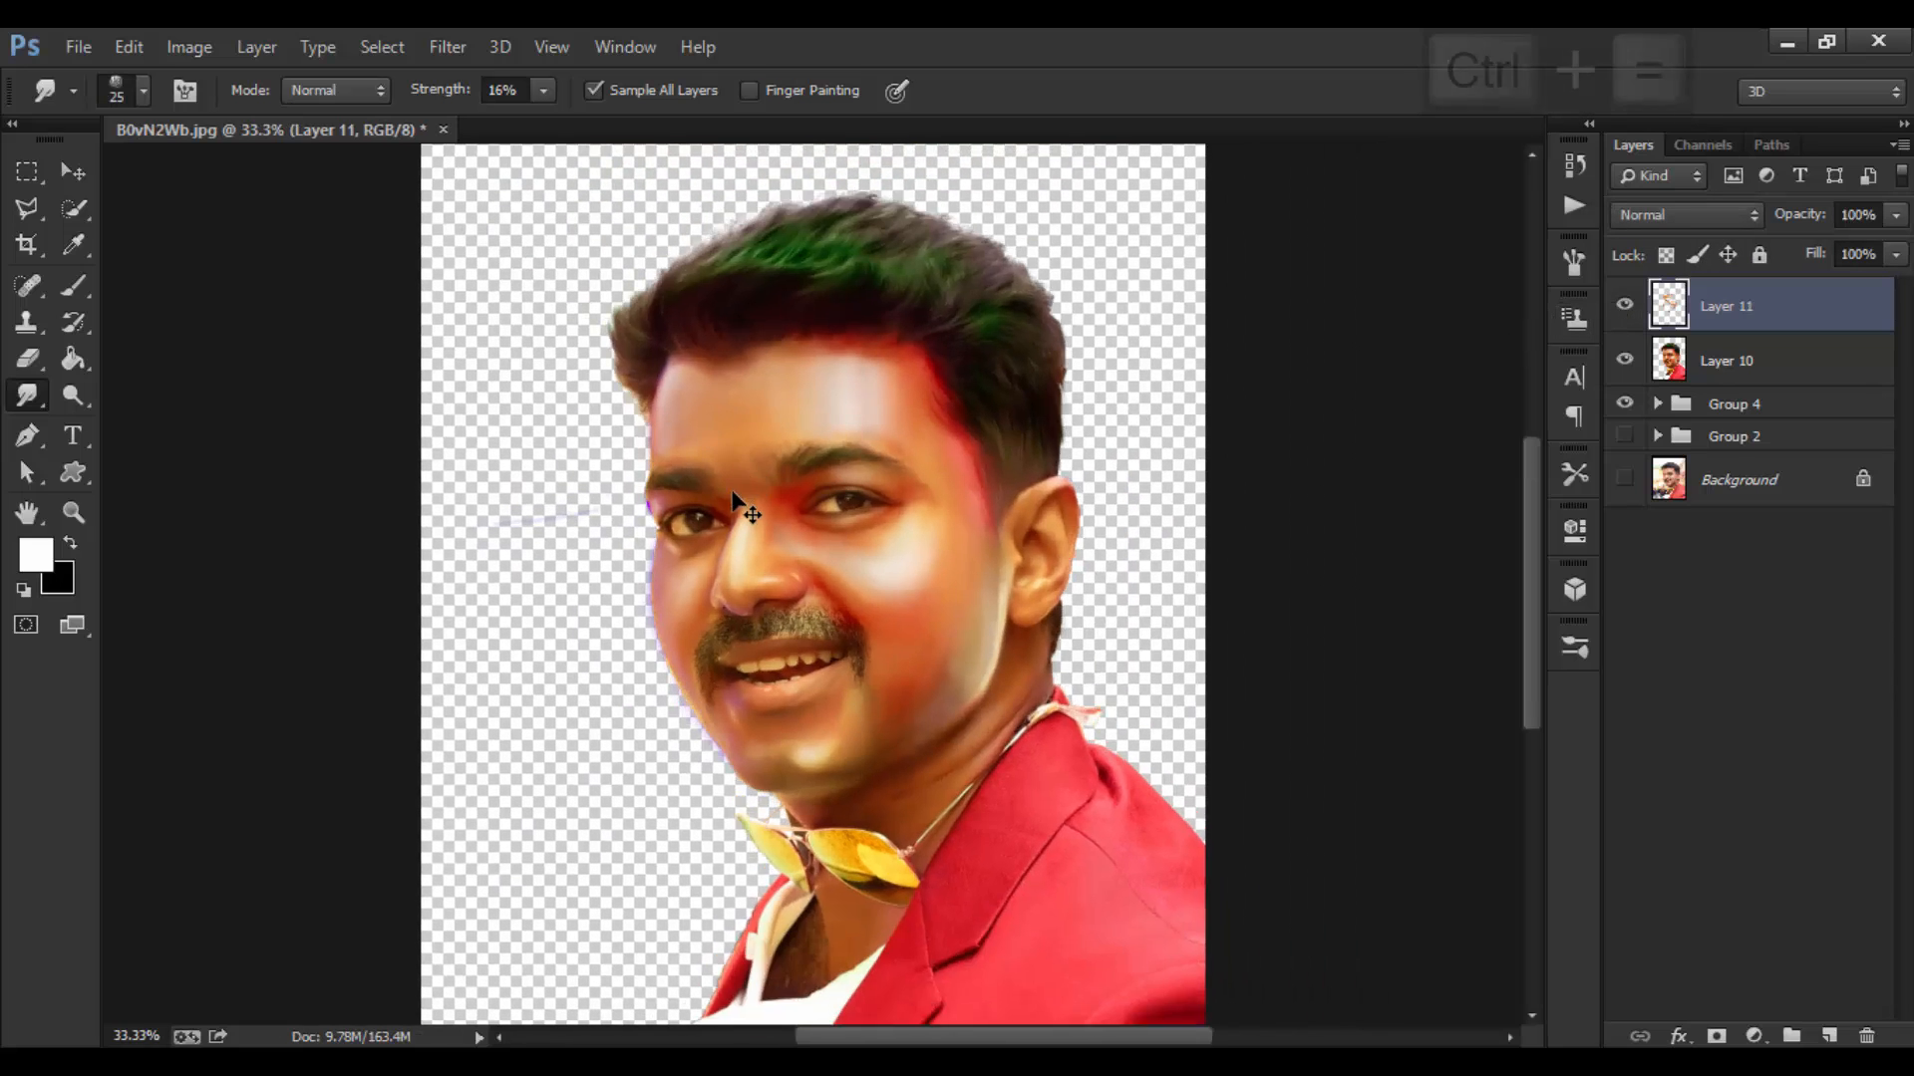
{"action": "key", "text": "ctrl+equal"}
{"action": "key", "text": "ctrl+equal"}
{"action": "key", "text": "bracketright"}
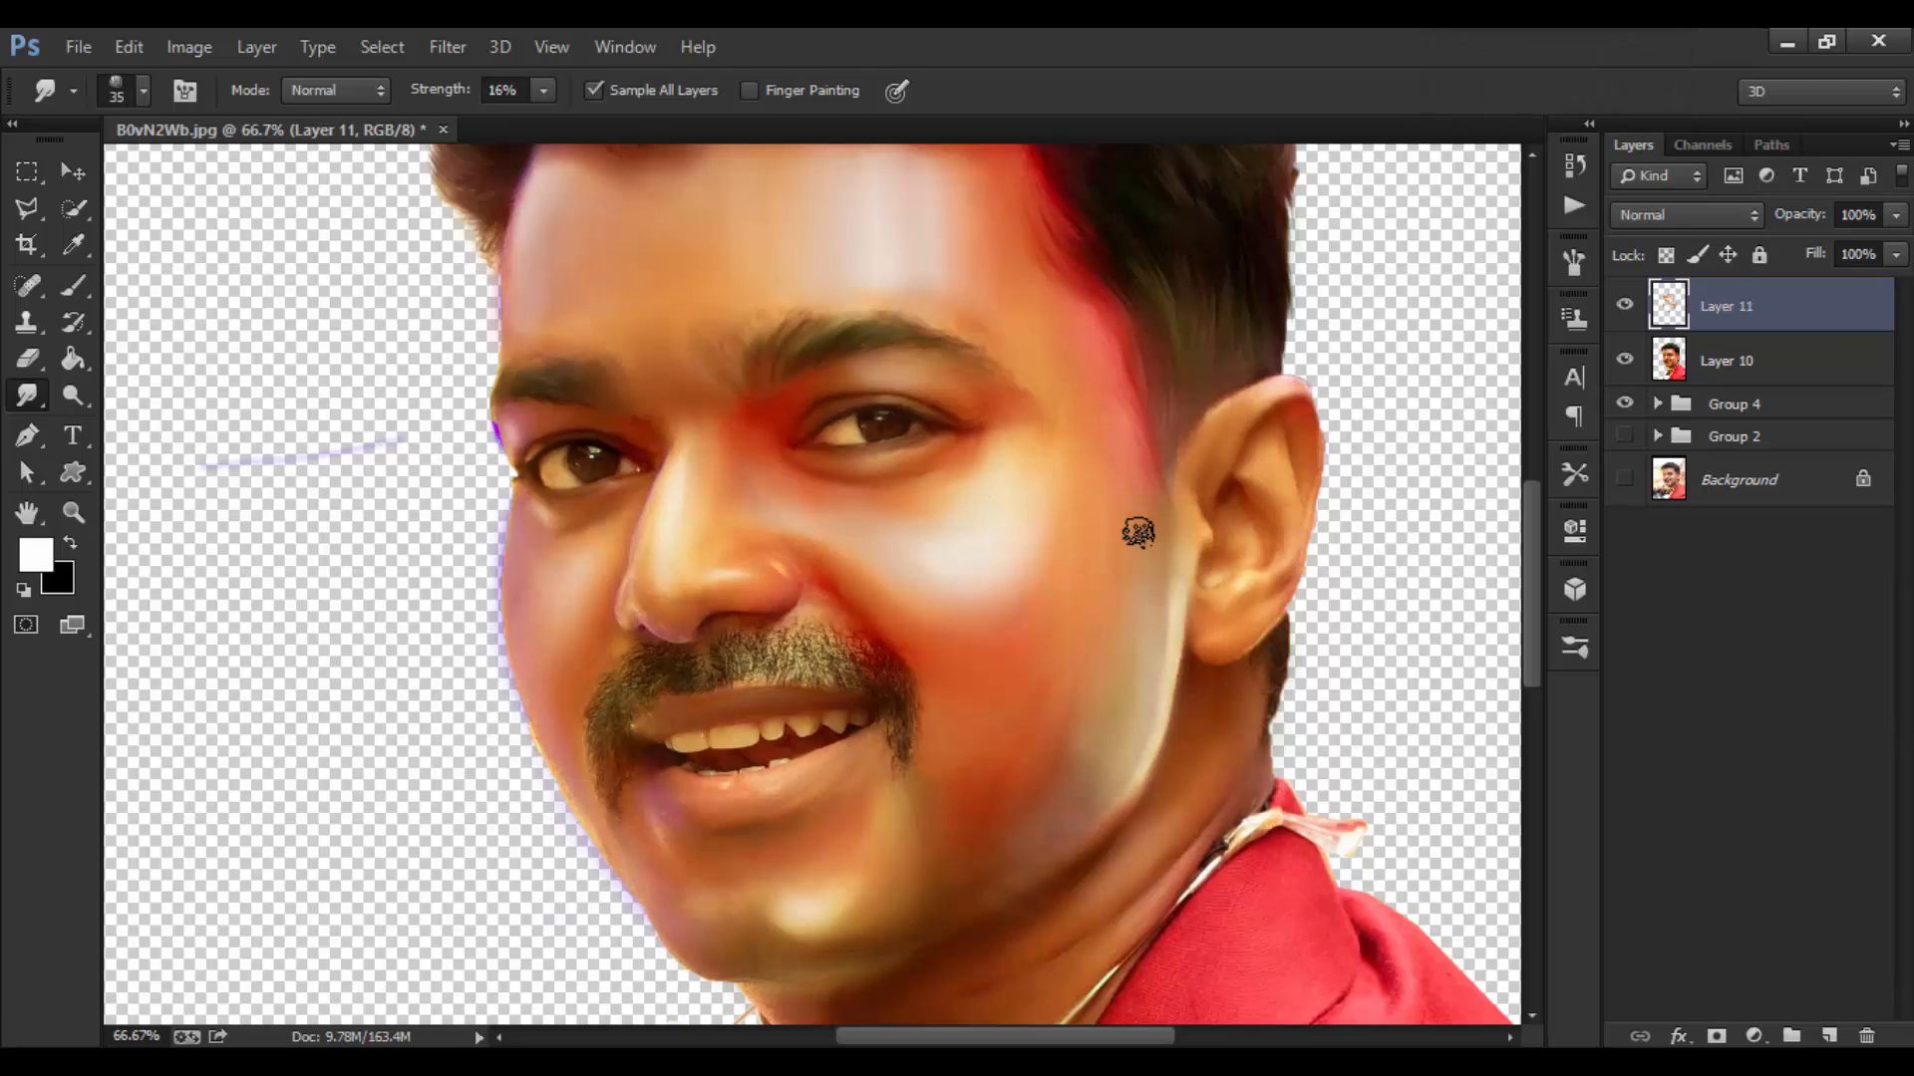
{"action": "key", "text": "bracketright"}
{"action": "key", "text": "bracketright"}
{"action": "key", "text": "bracketleft"}
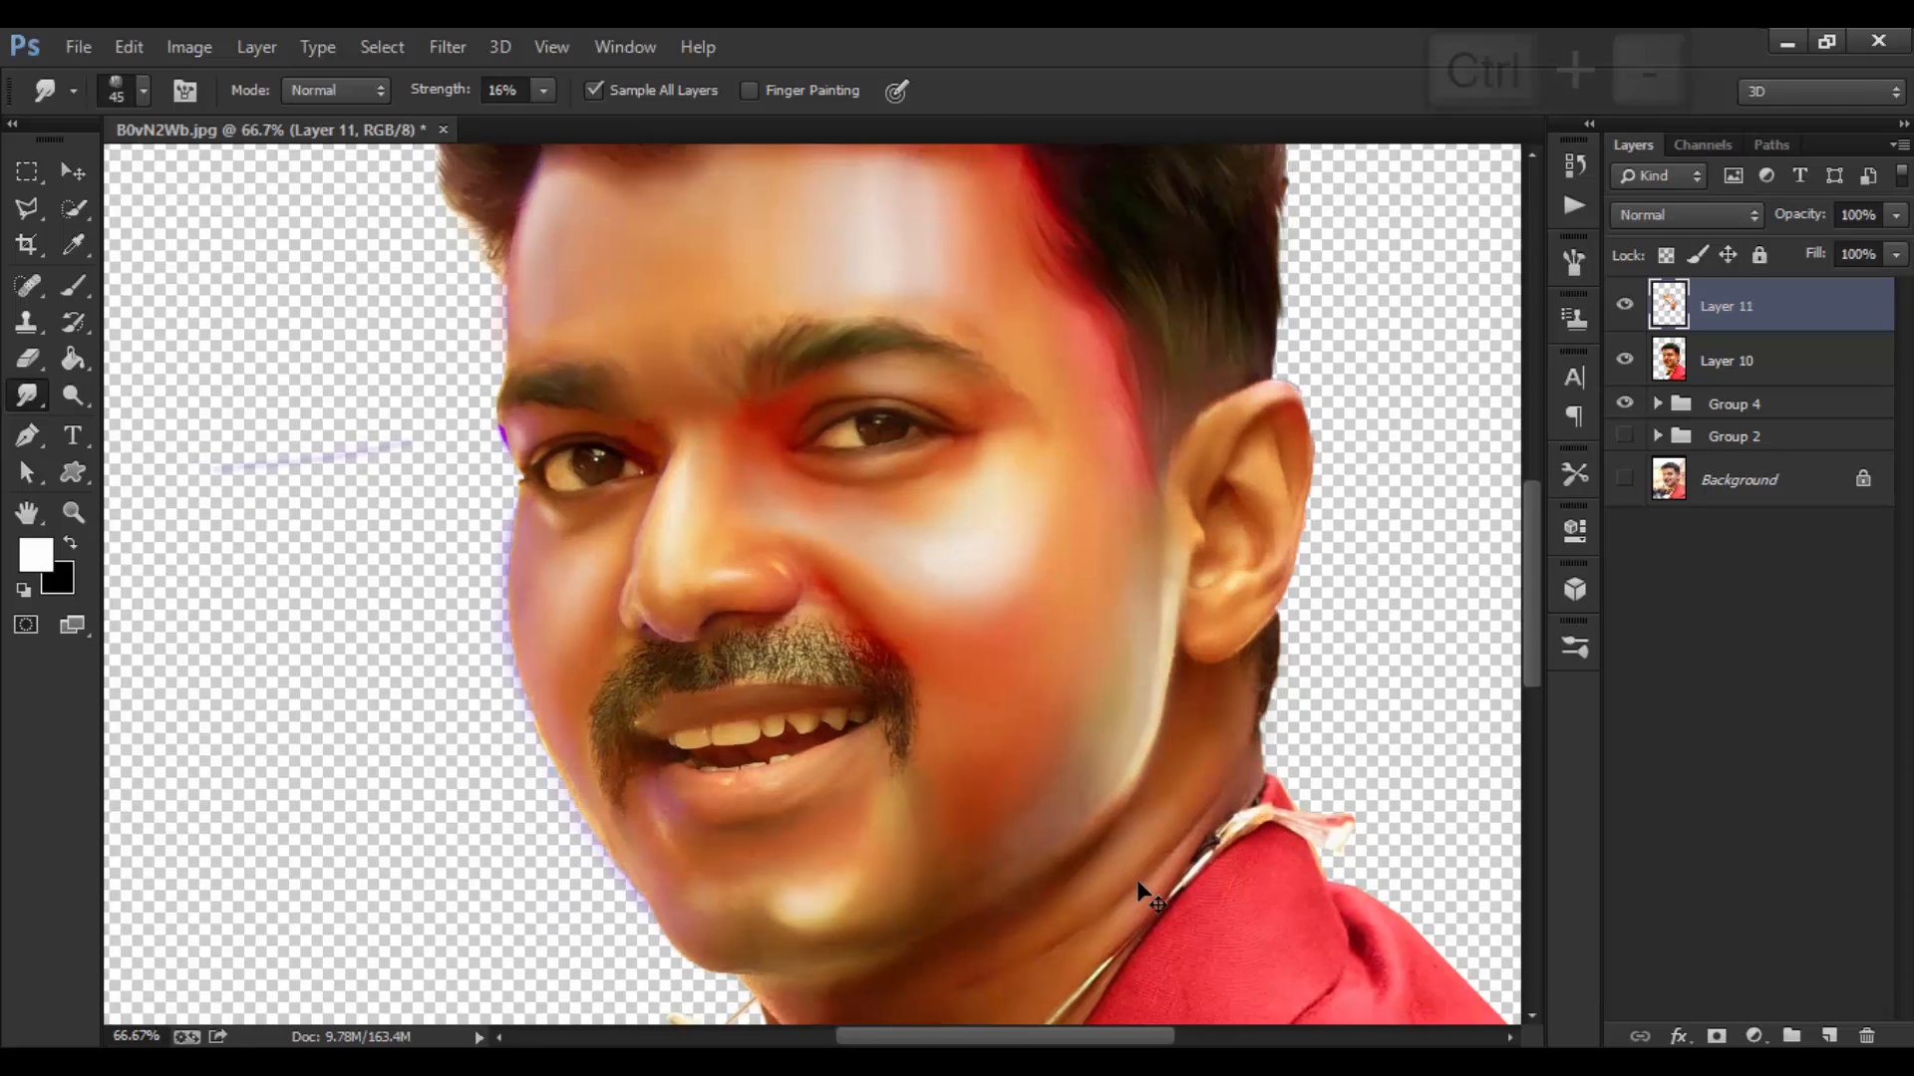
{"action": "key", "text": "ctrl+minus"}
{"action": "key", "text": "ctrl+minus"}
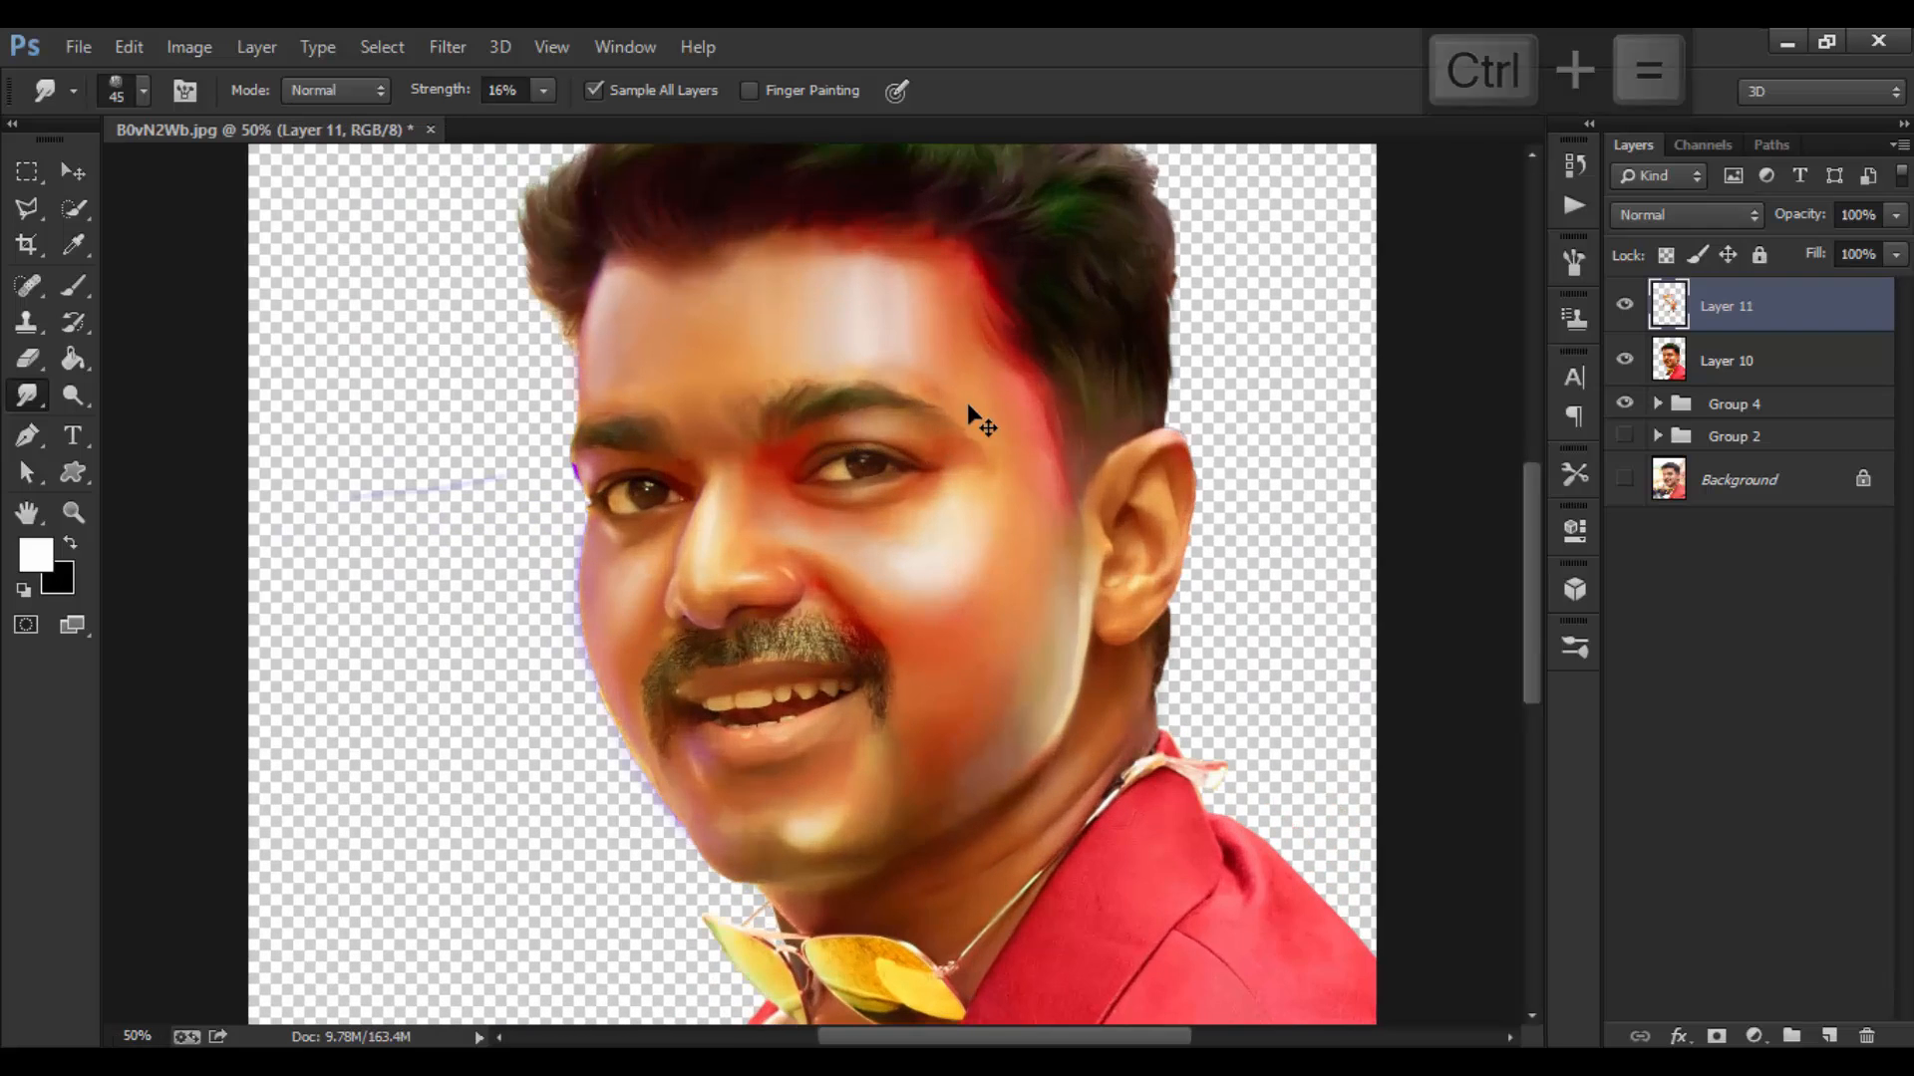
{"action": "key", "text": "ctrl+minus"}
{"action": "key", "text": "ctrl+equal"}
{"action": "key", "text": "bracketright"}
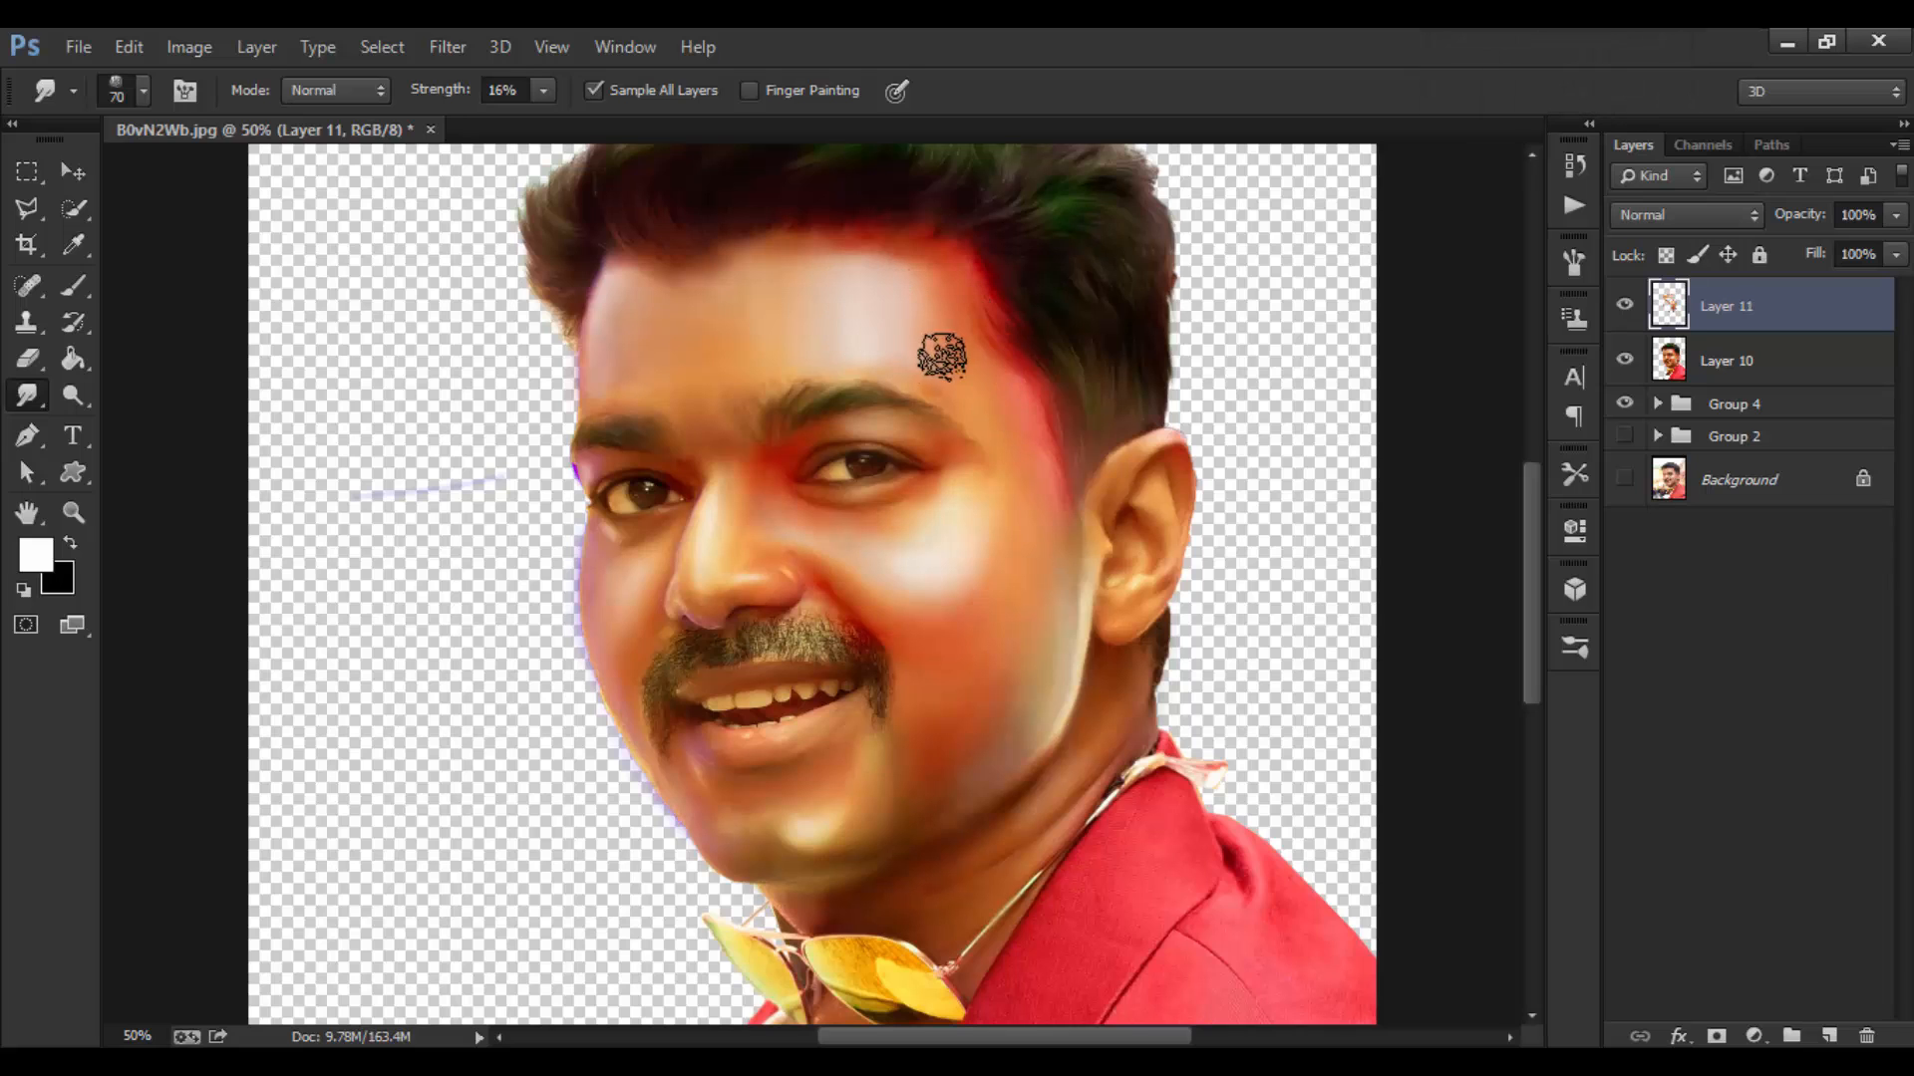
{"action": "key", "text": "bracketleft"}
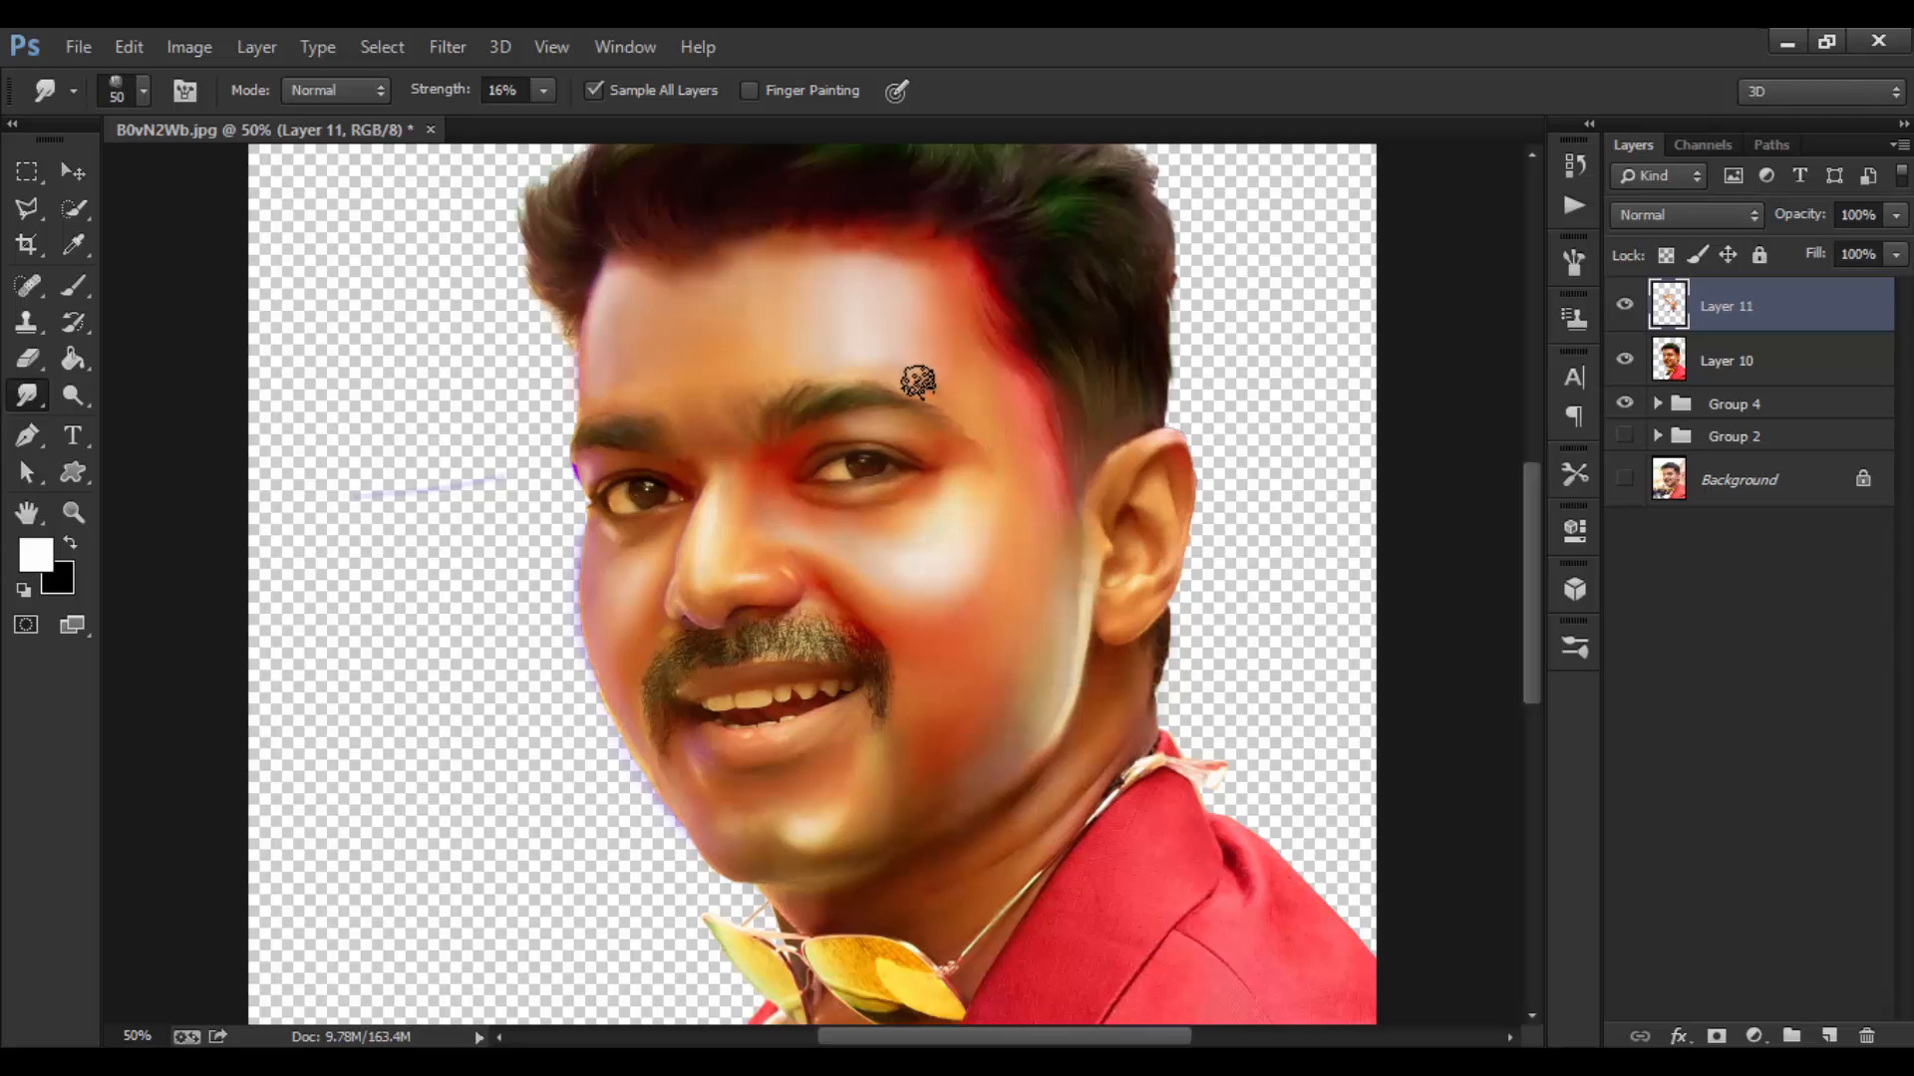
{"action": "mouse_move", "coordinate": [957, 419]}
{"action": "left_mouse_down"}
{"action": "mouse_move", "coordinate": [914, 513]}
{"action": "mouse_move", "coordinate": [940, 558]}
{"action": "left_mouse_up"}
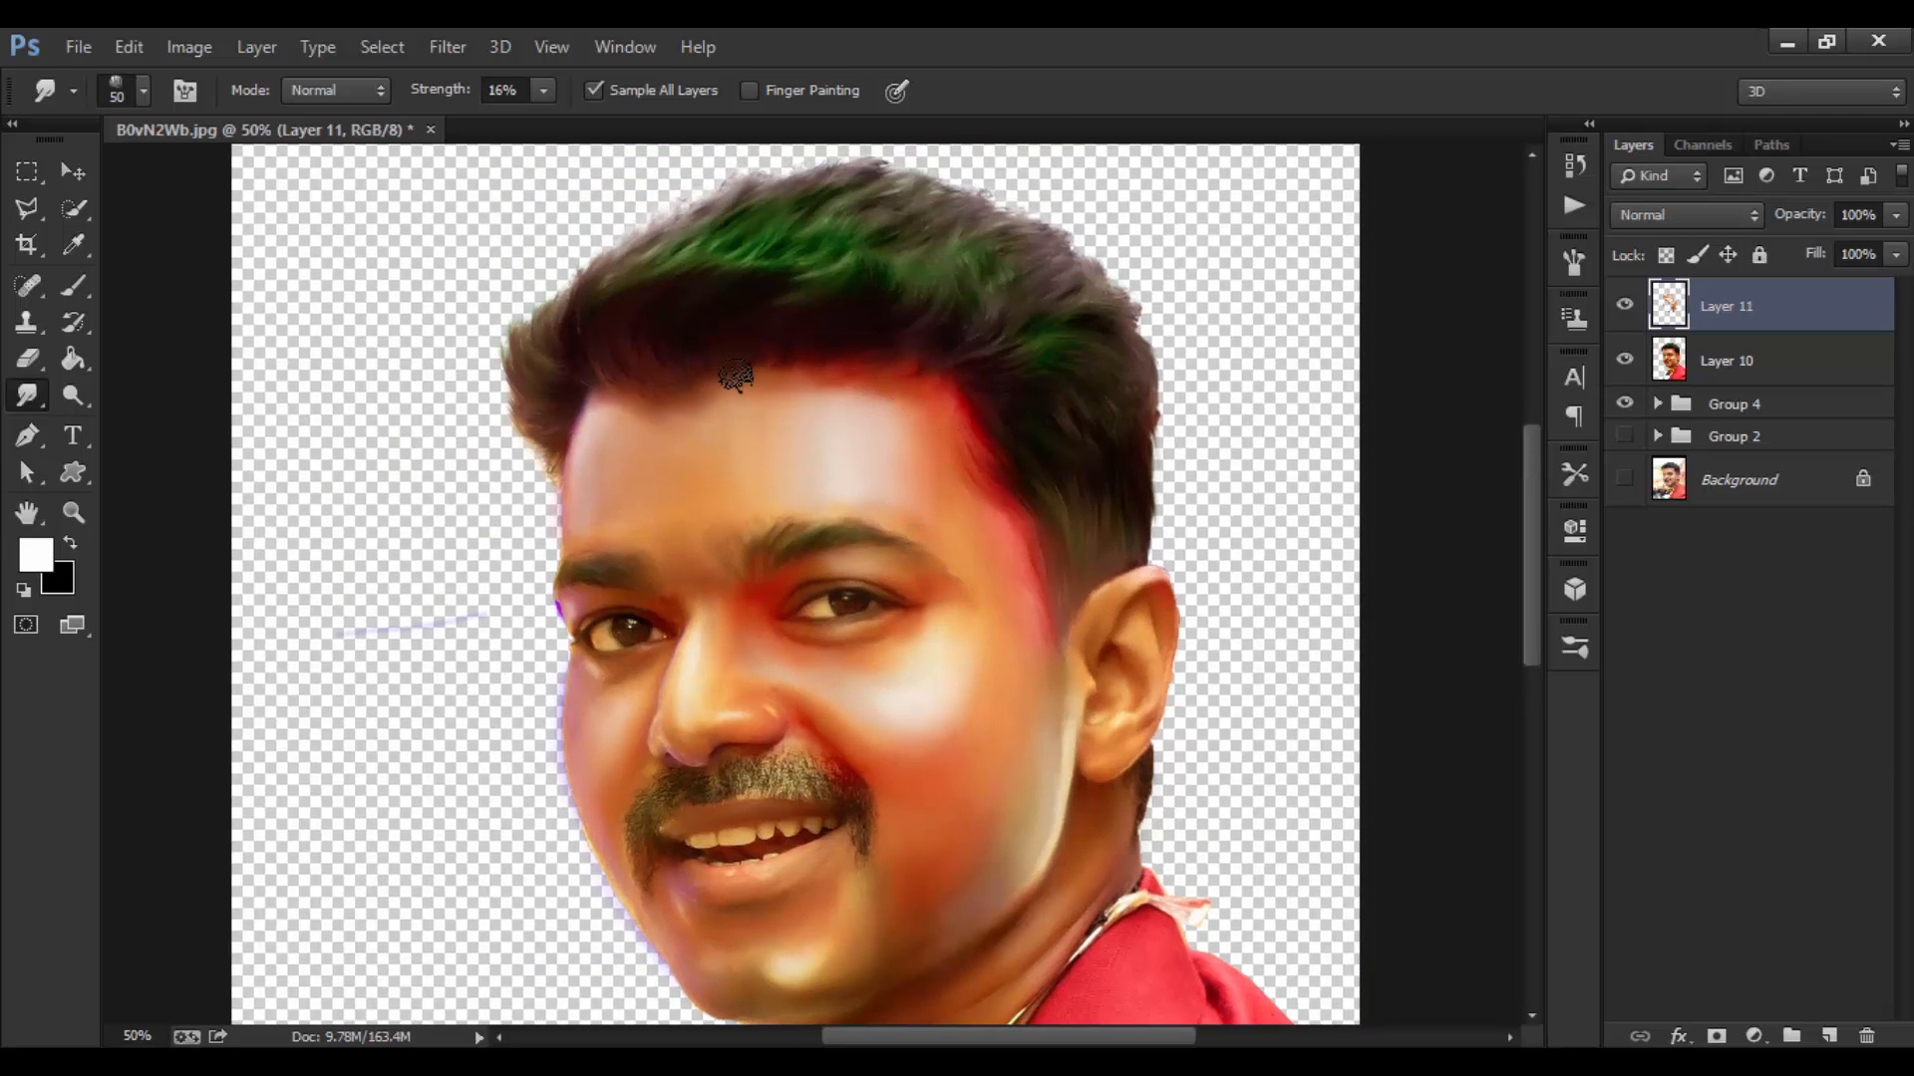